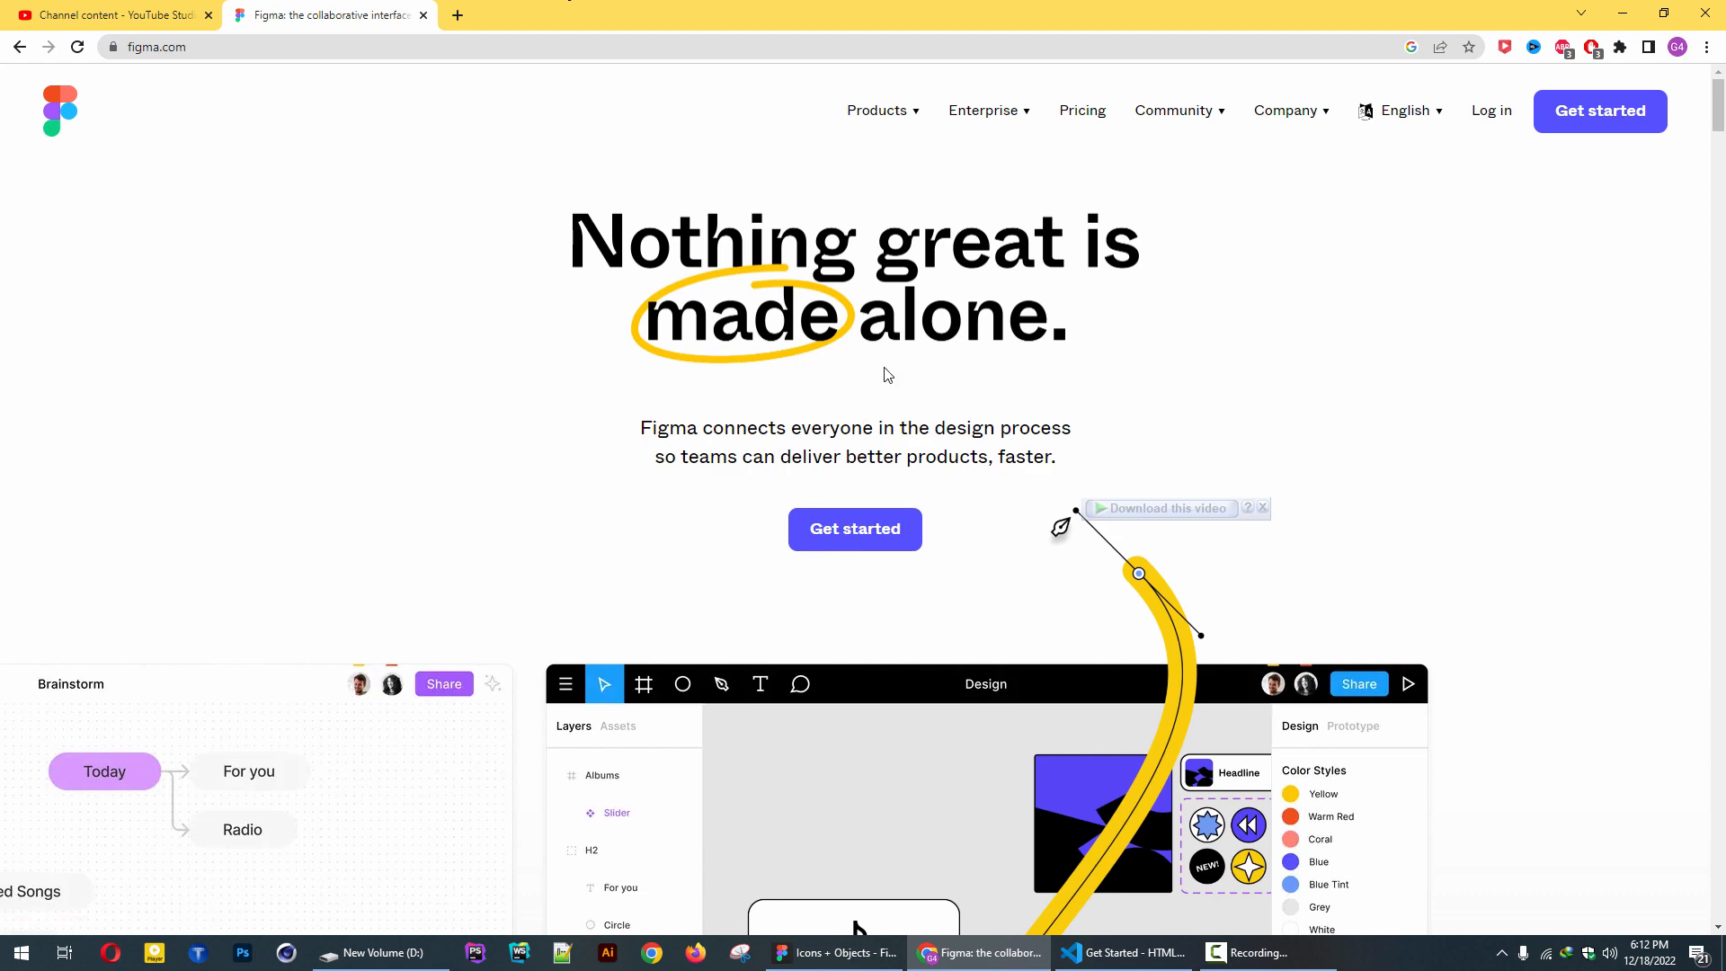
- Open the Downloads page of the Figma website from its product links
left_click(884, 120)
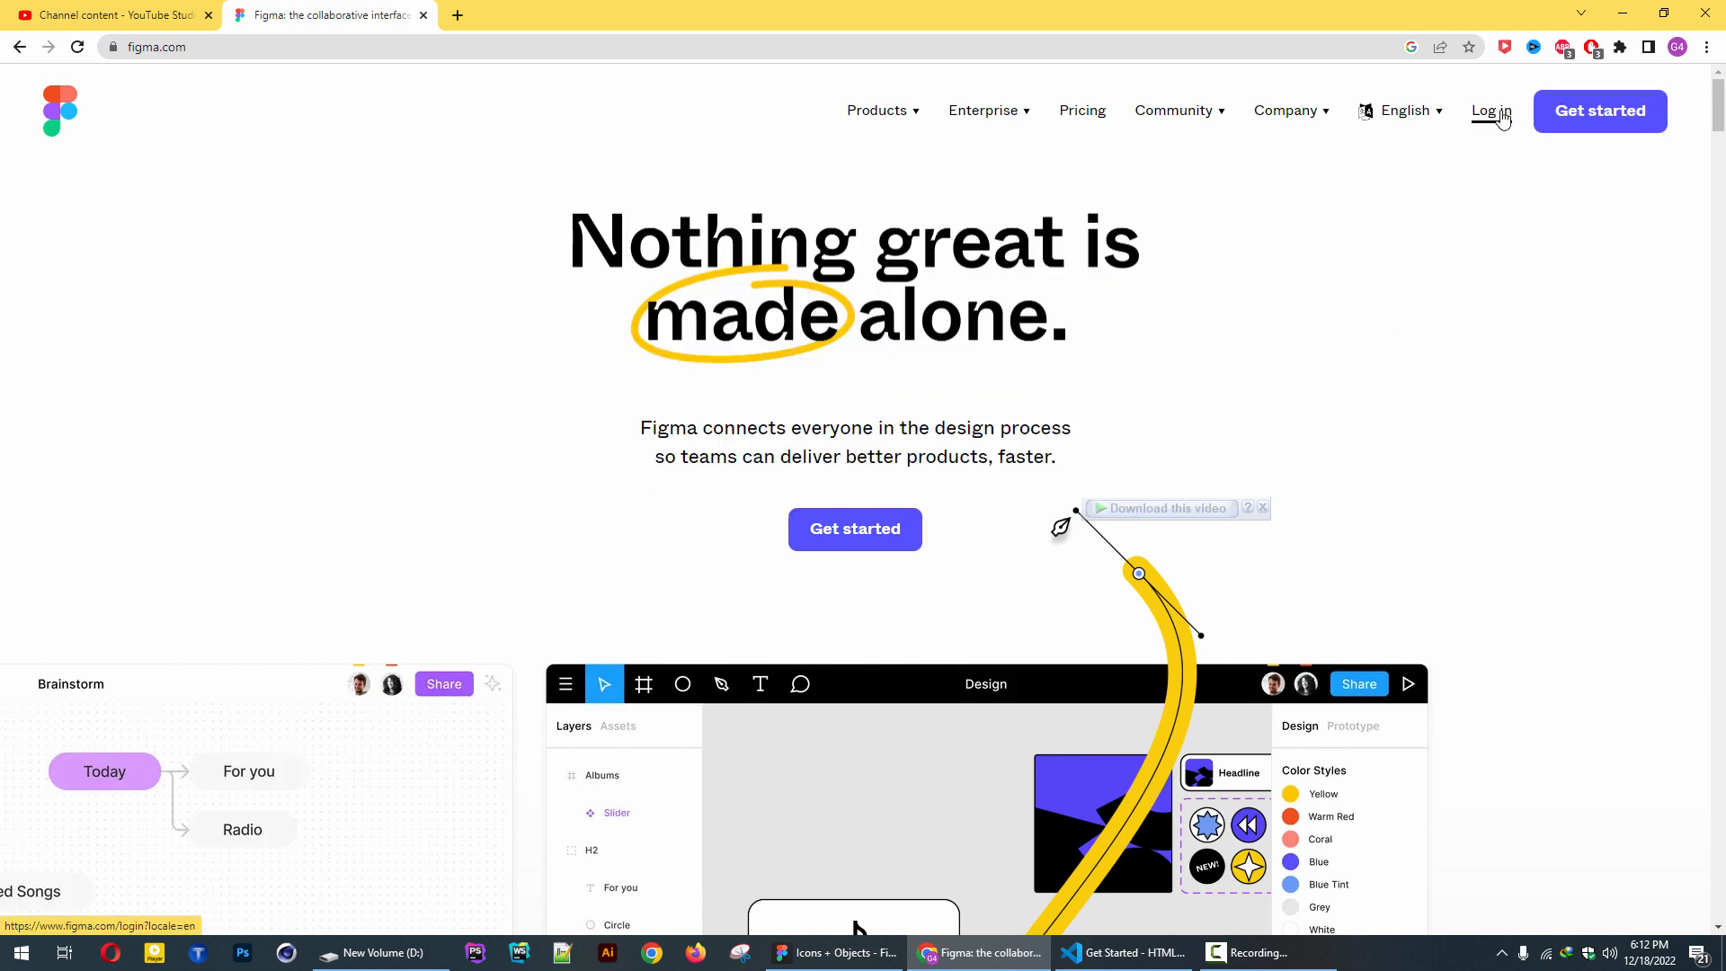
scroll(526, 618, "down", 5)
scroll(526, 619, "up", 5)
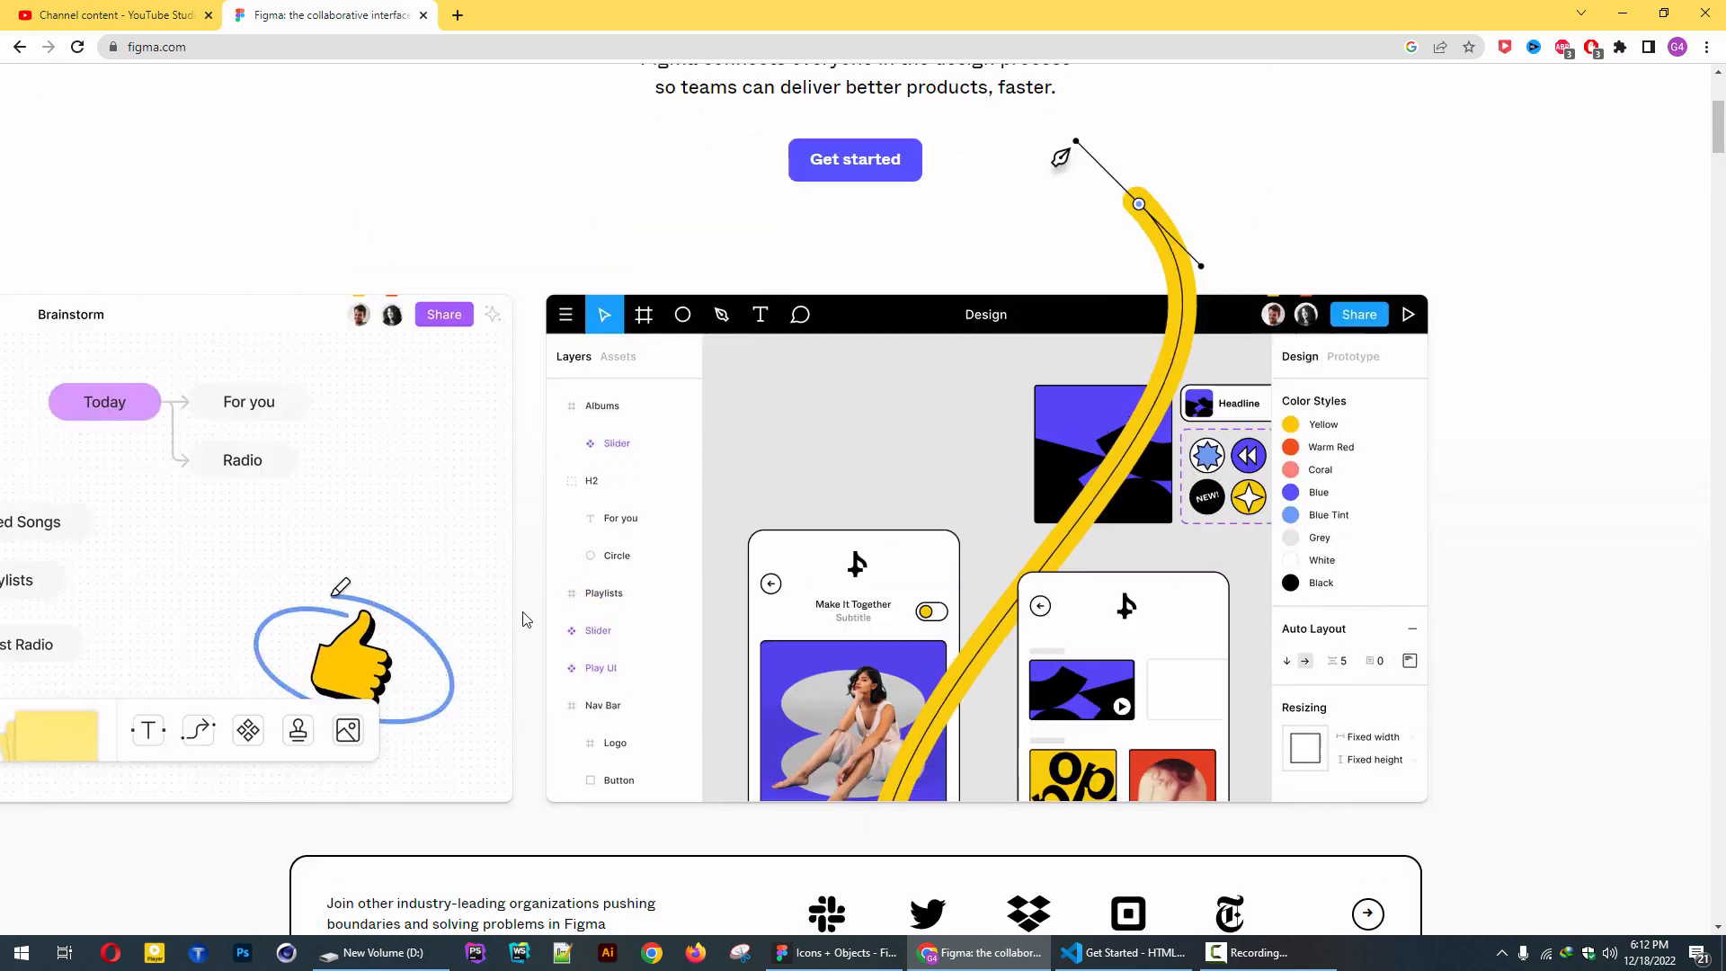
mouse_move(868, 115)
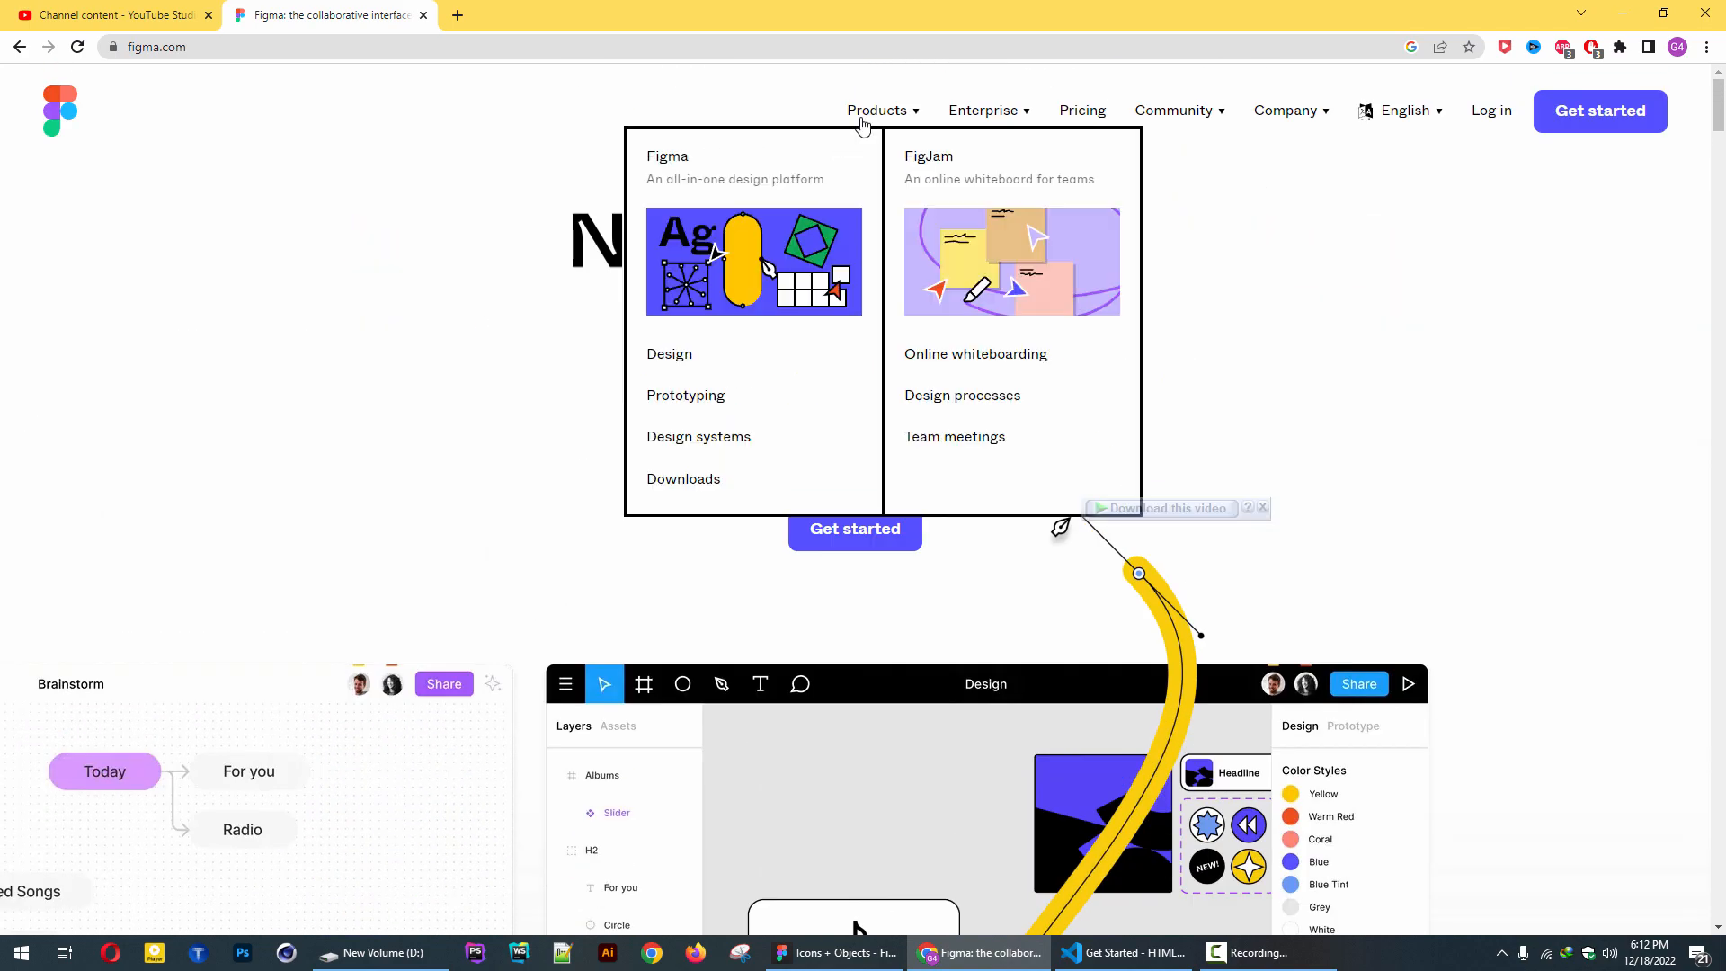
left_click(684, 481)
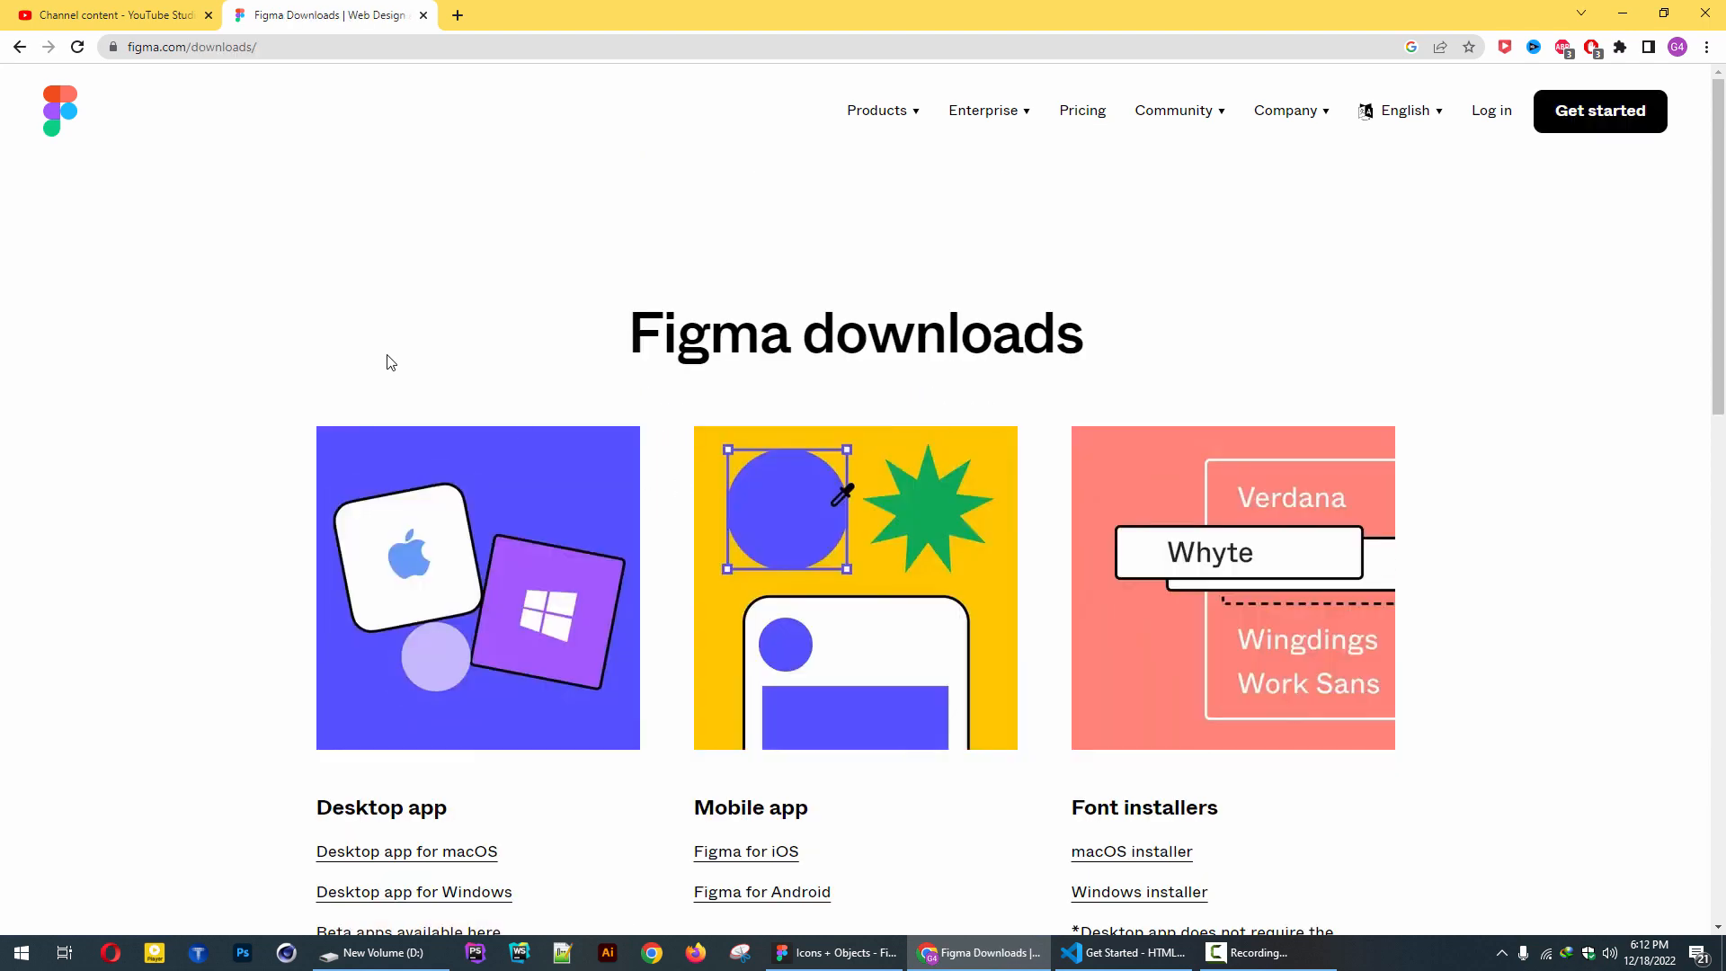
- Examine the desktop app, mobile app and font installer options offered on the Figma downloads page
scroll(261, 494, "down", 2)
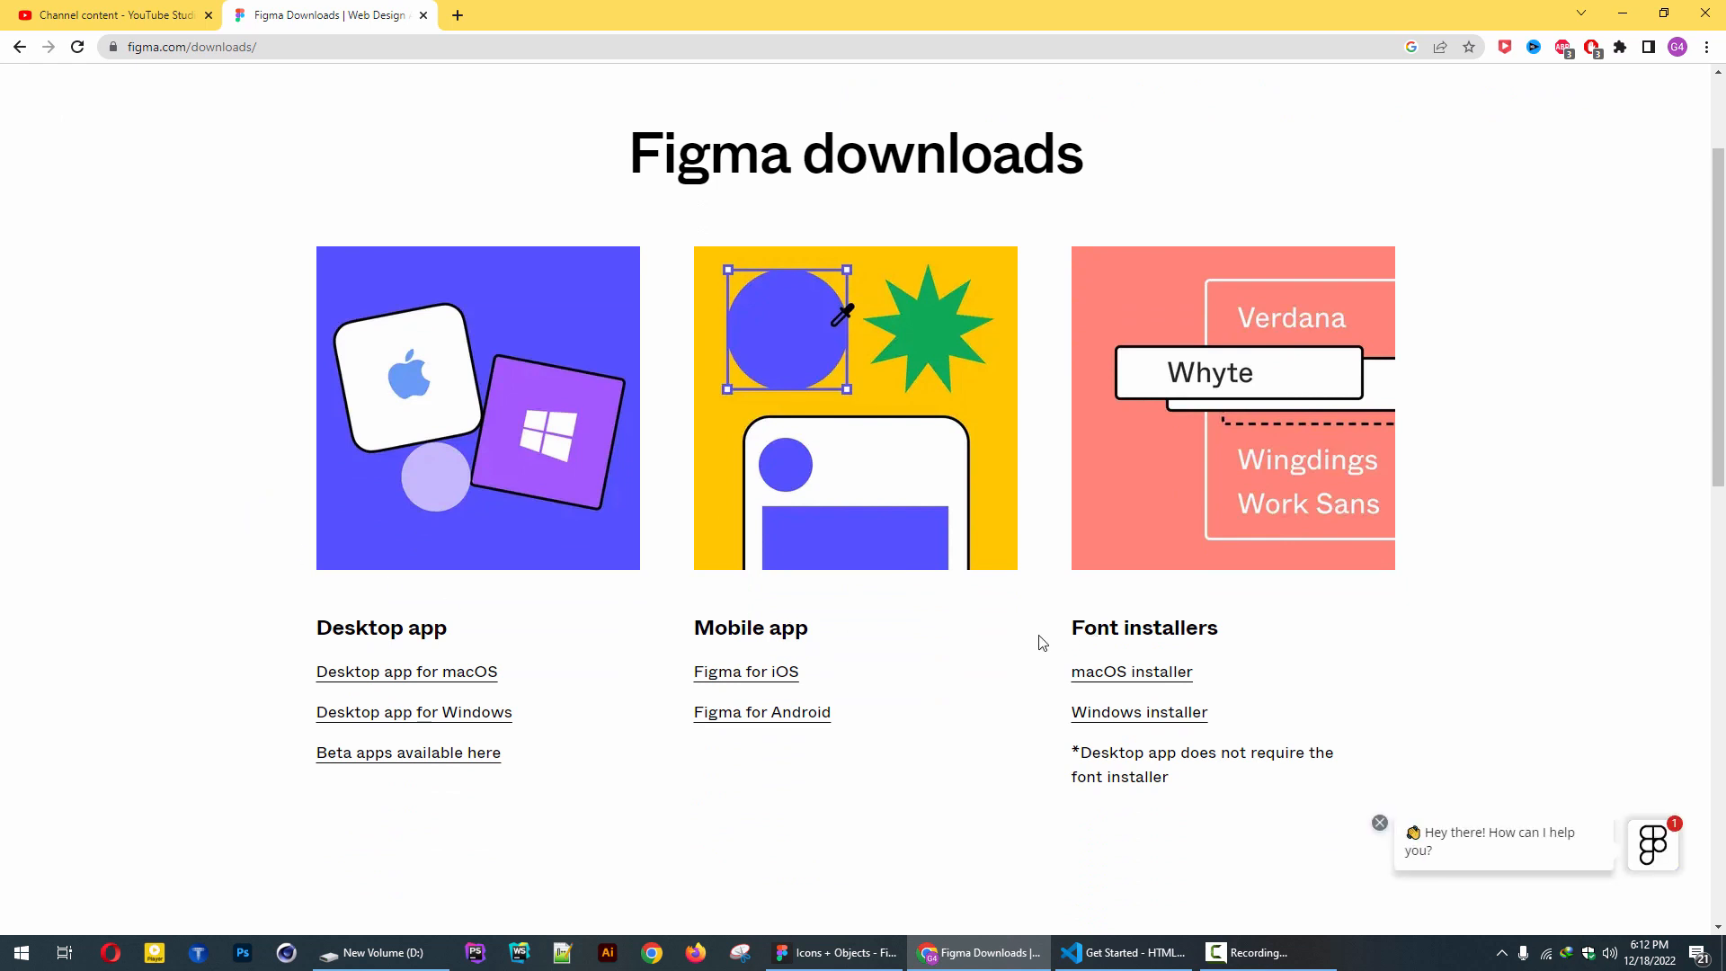
scroll(1041, 641, "down", 2)
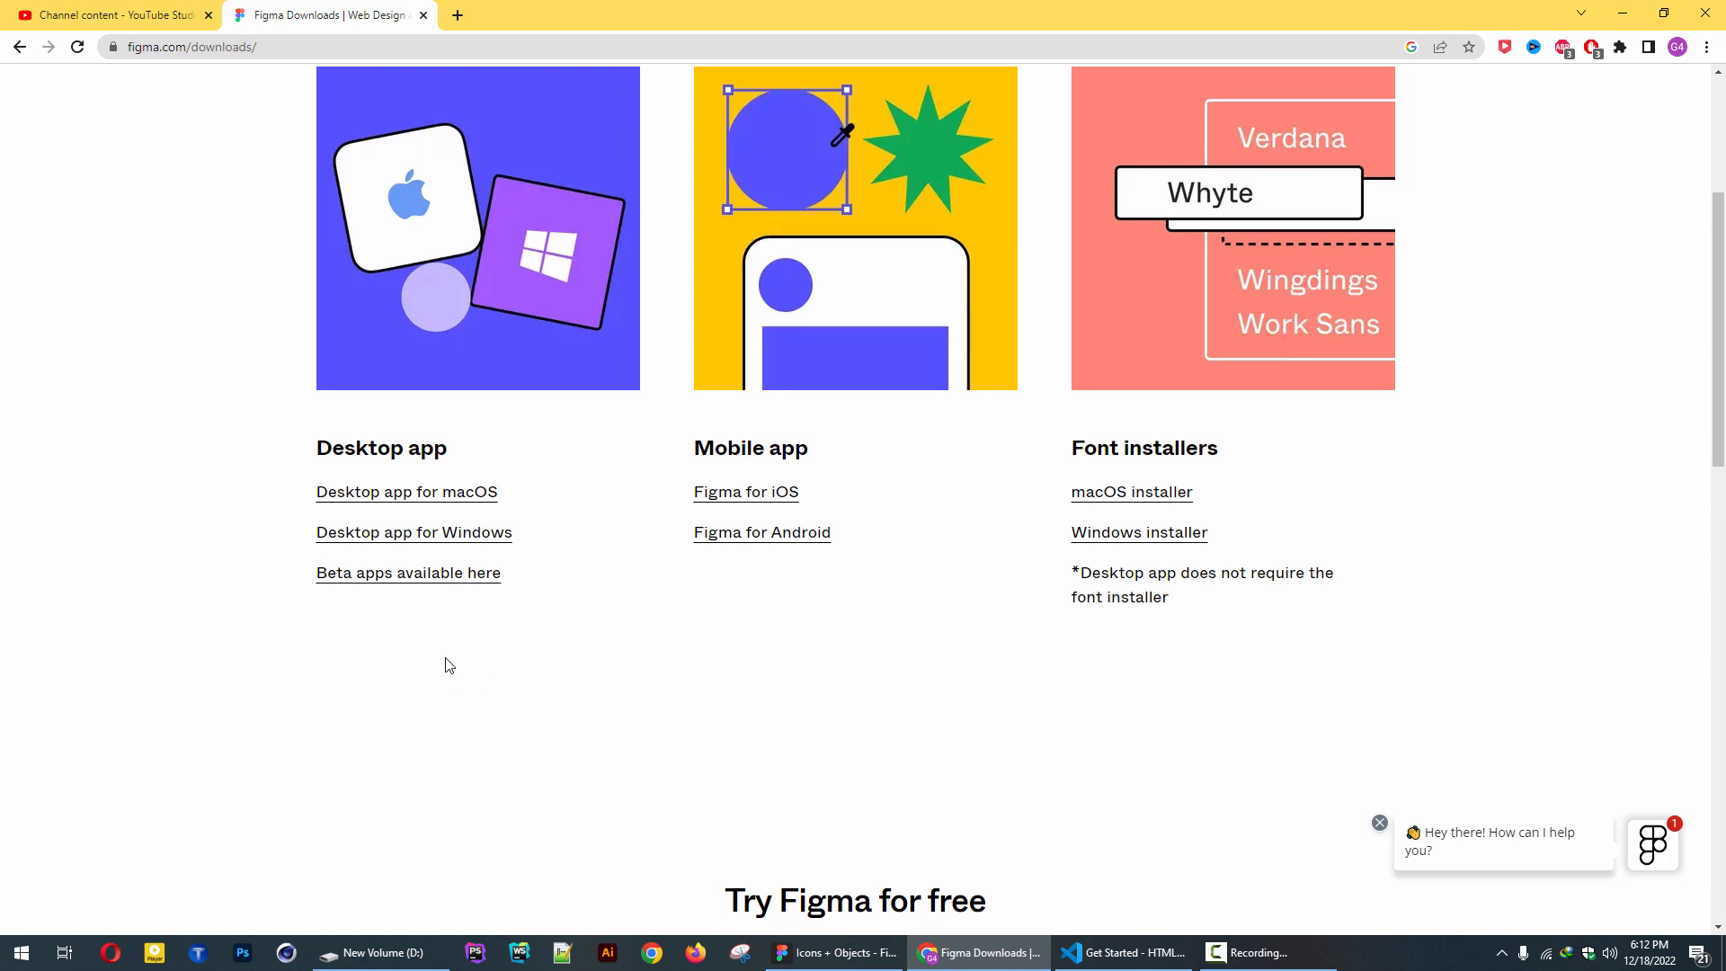
scroll(448, 666, "up", 4)
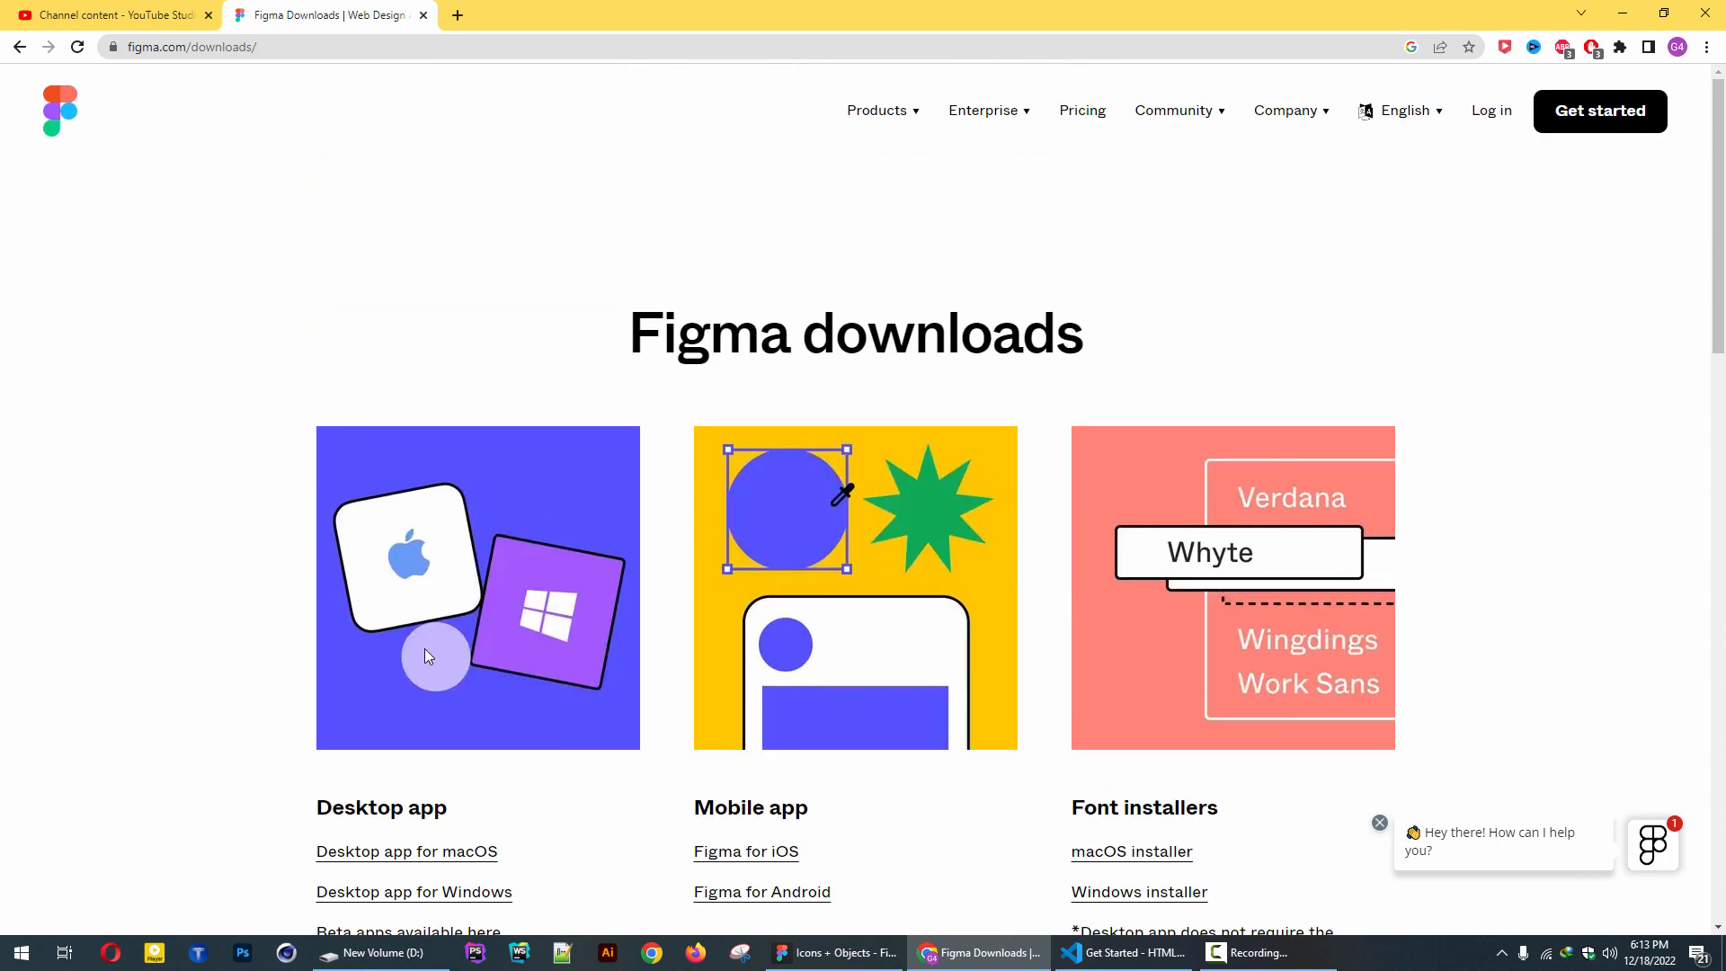
scroll(266, 617, "down", 2)
scroll(266, 617, "up", 2)
scroll(370, 395, "down", 3)
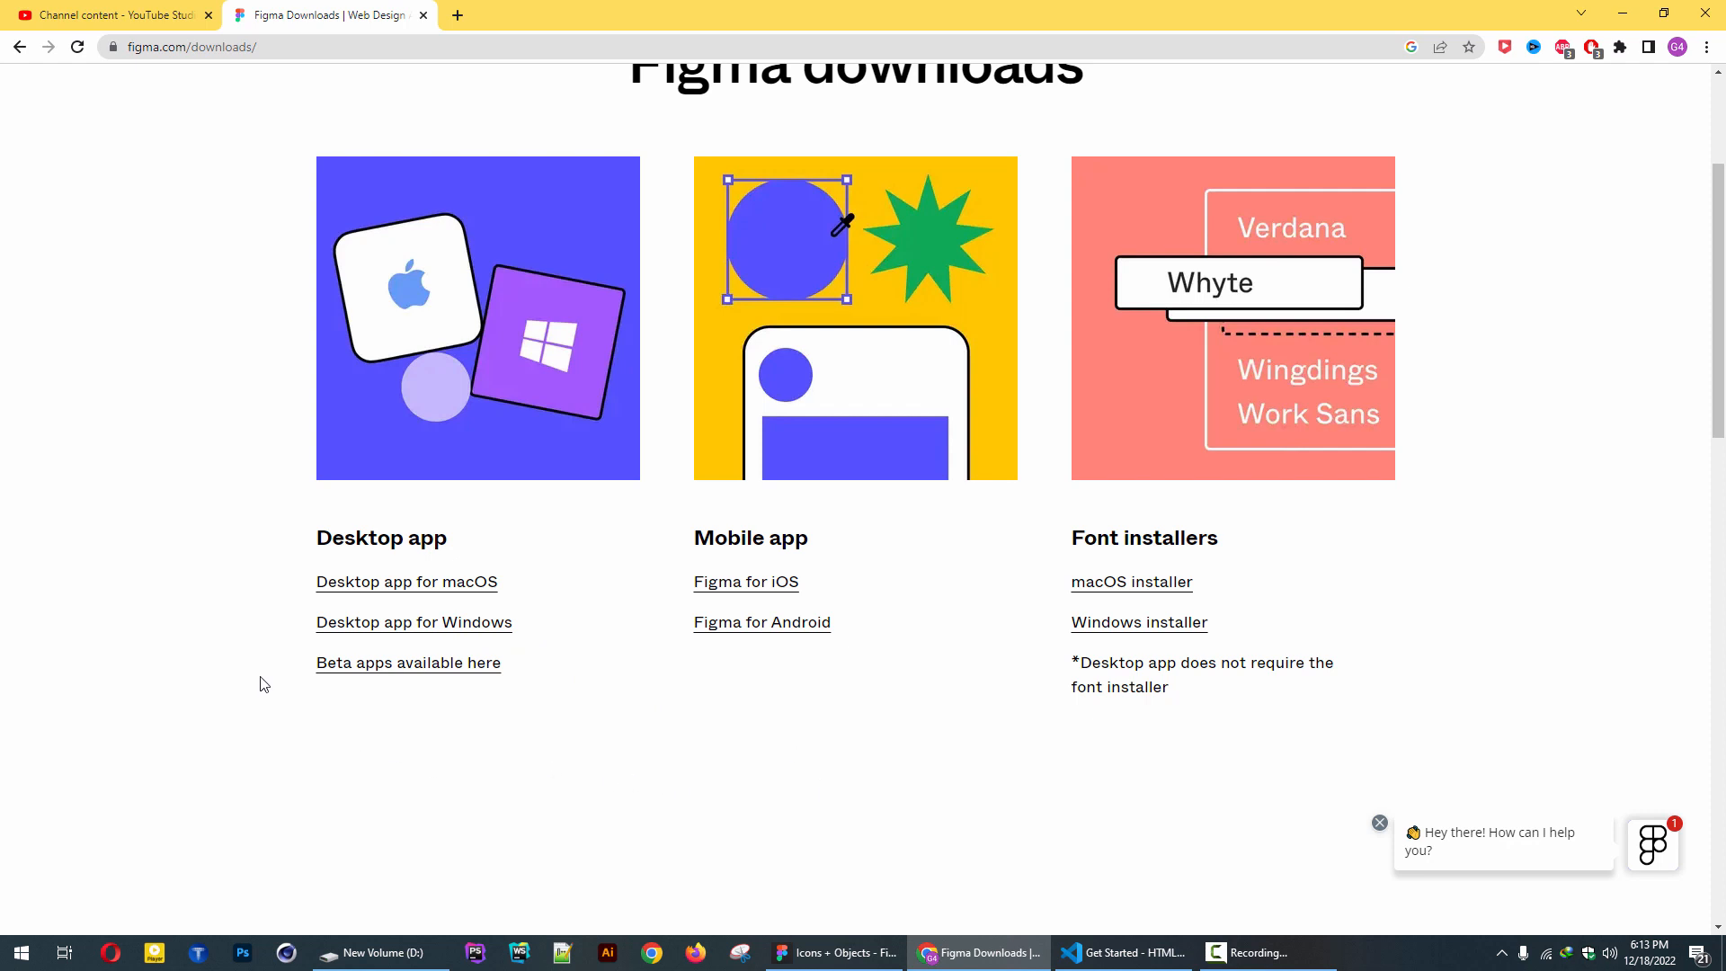
scroll(263, 684, "up", 2)
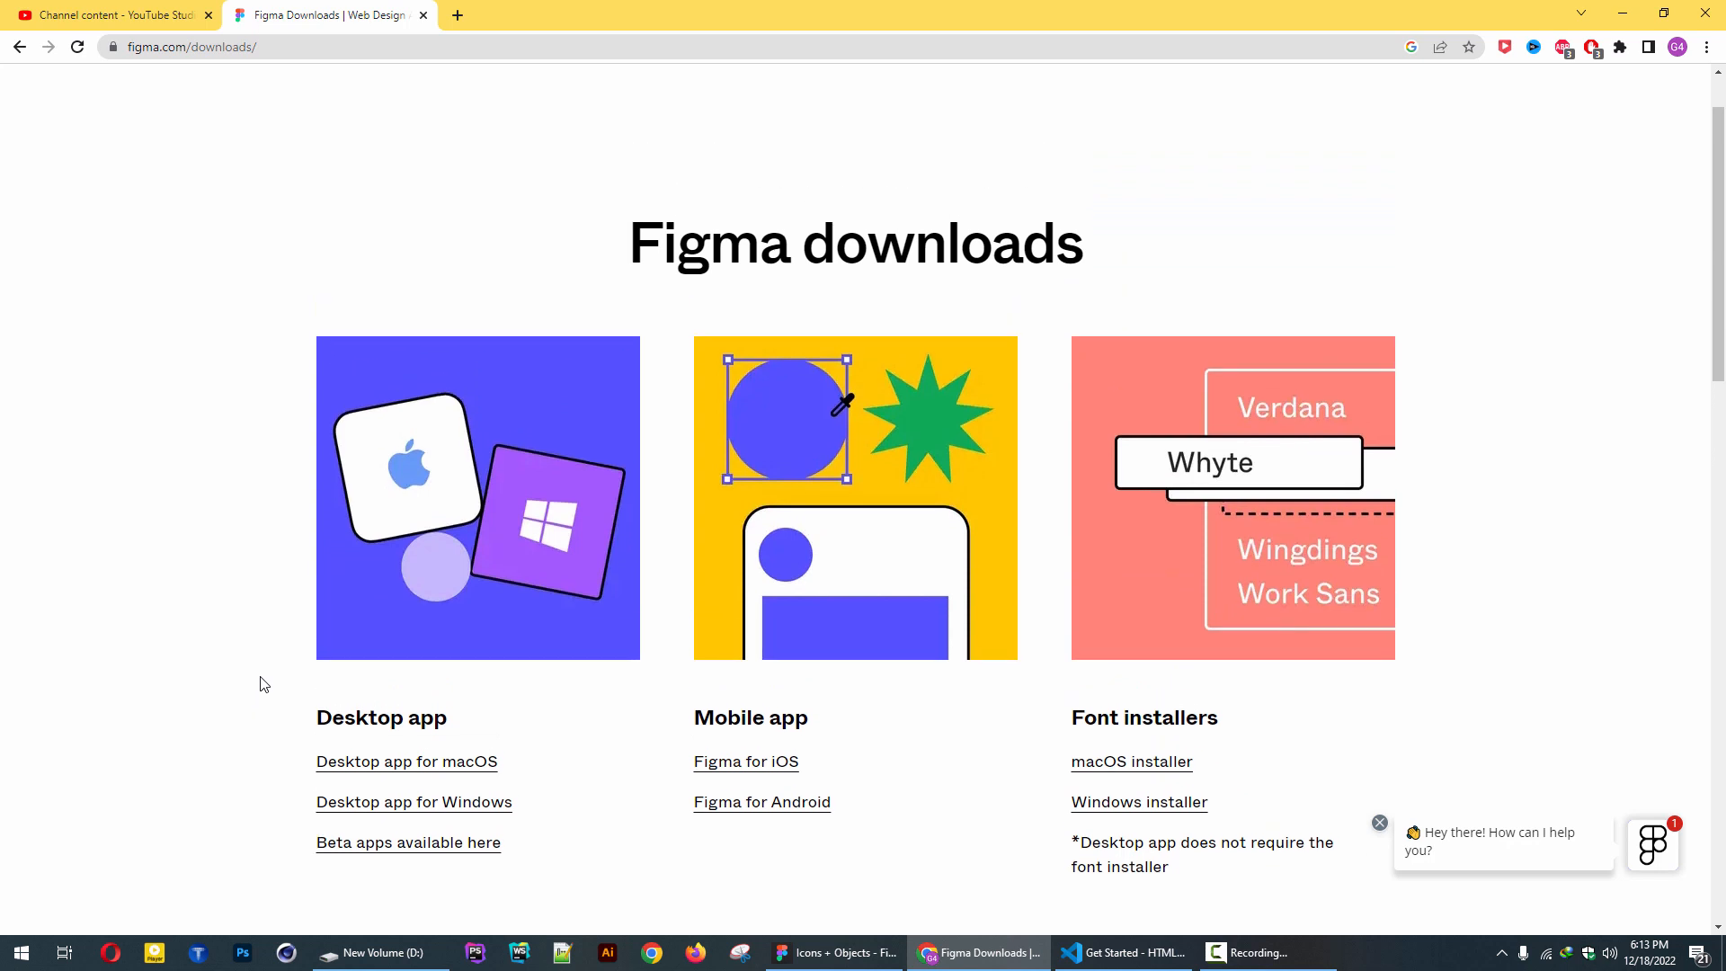
scroll(263, 685, "down", 1)
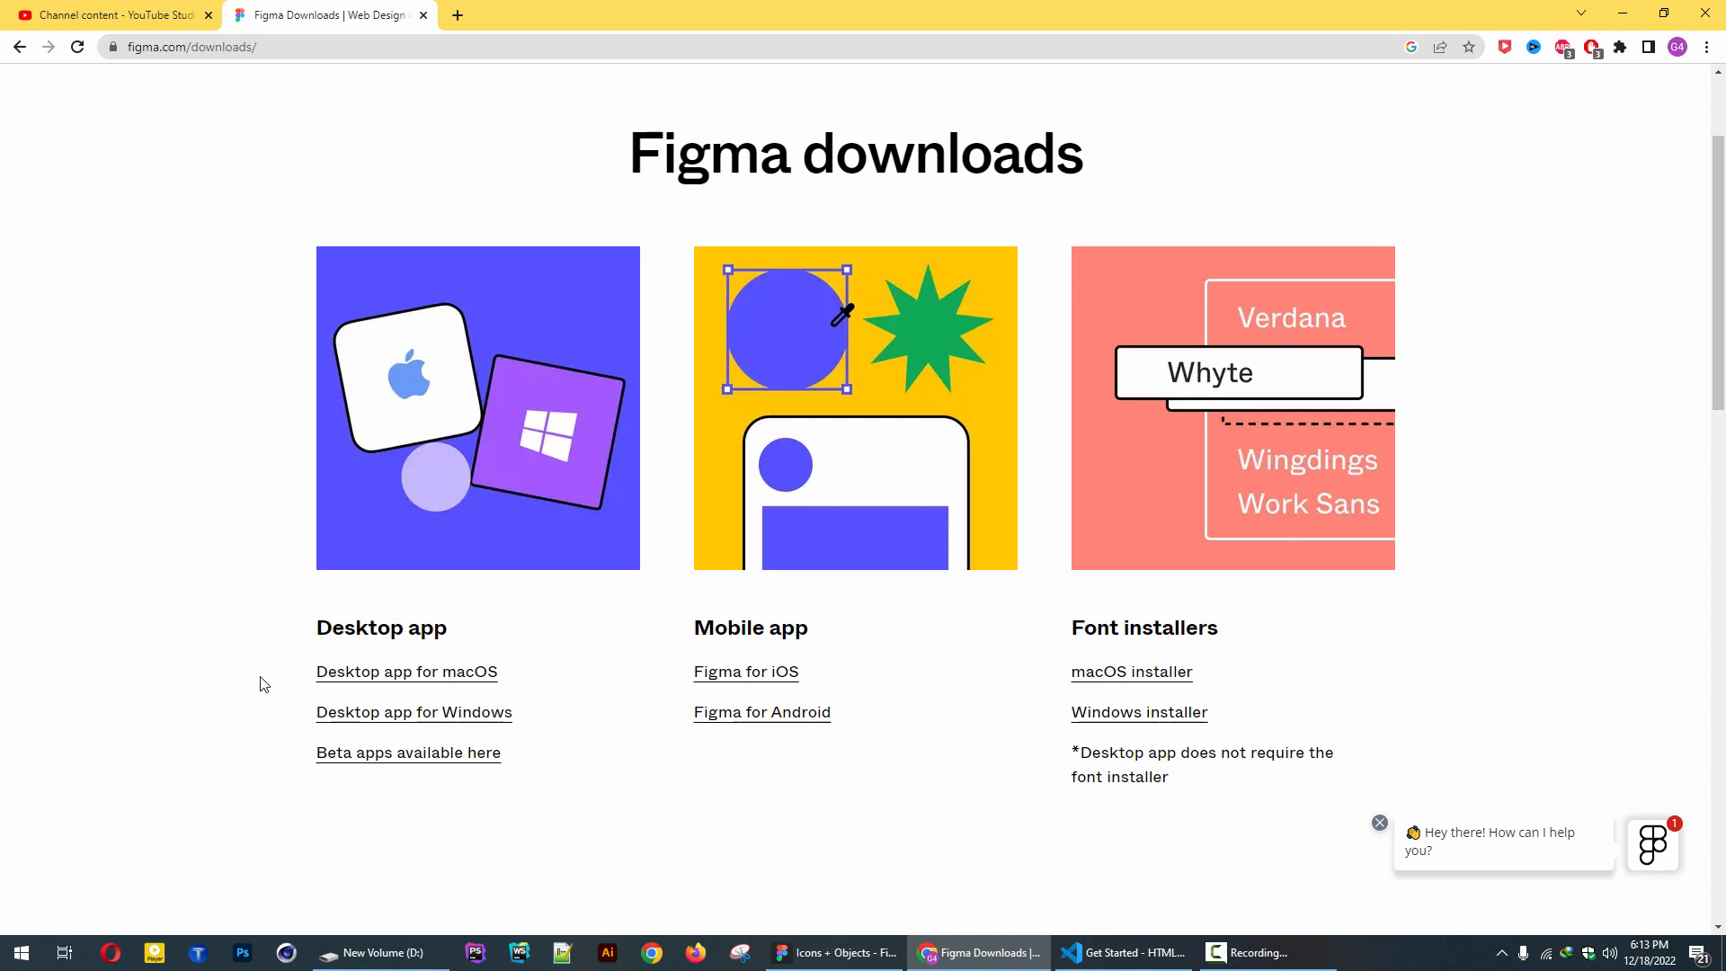
scroll(264, 684, "up", 2)
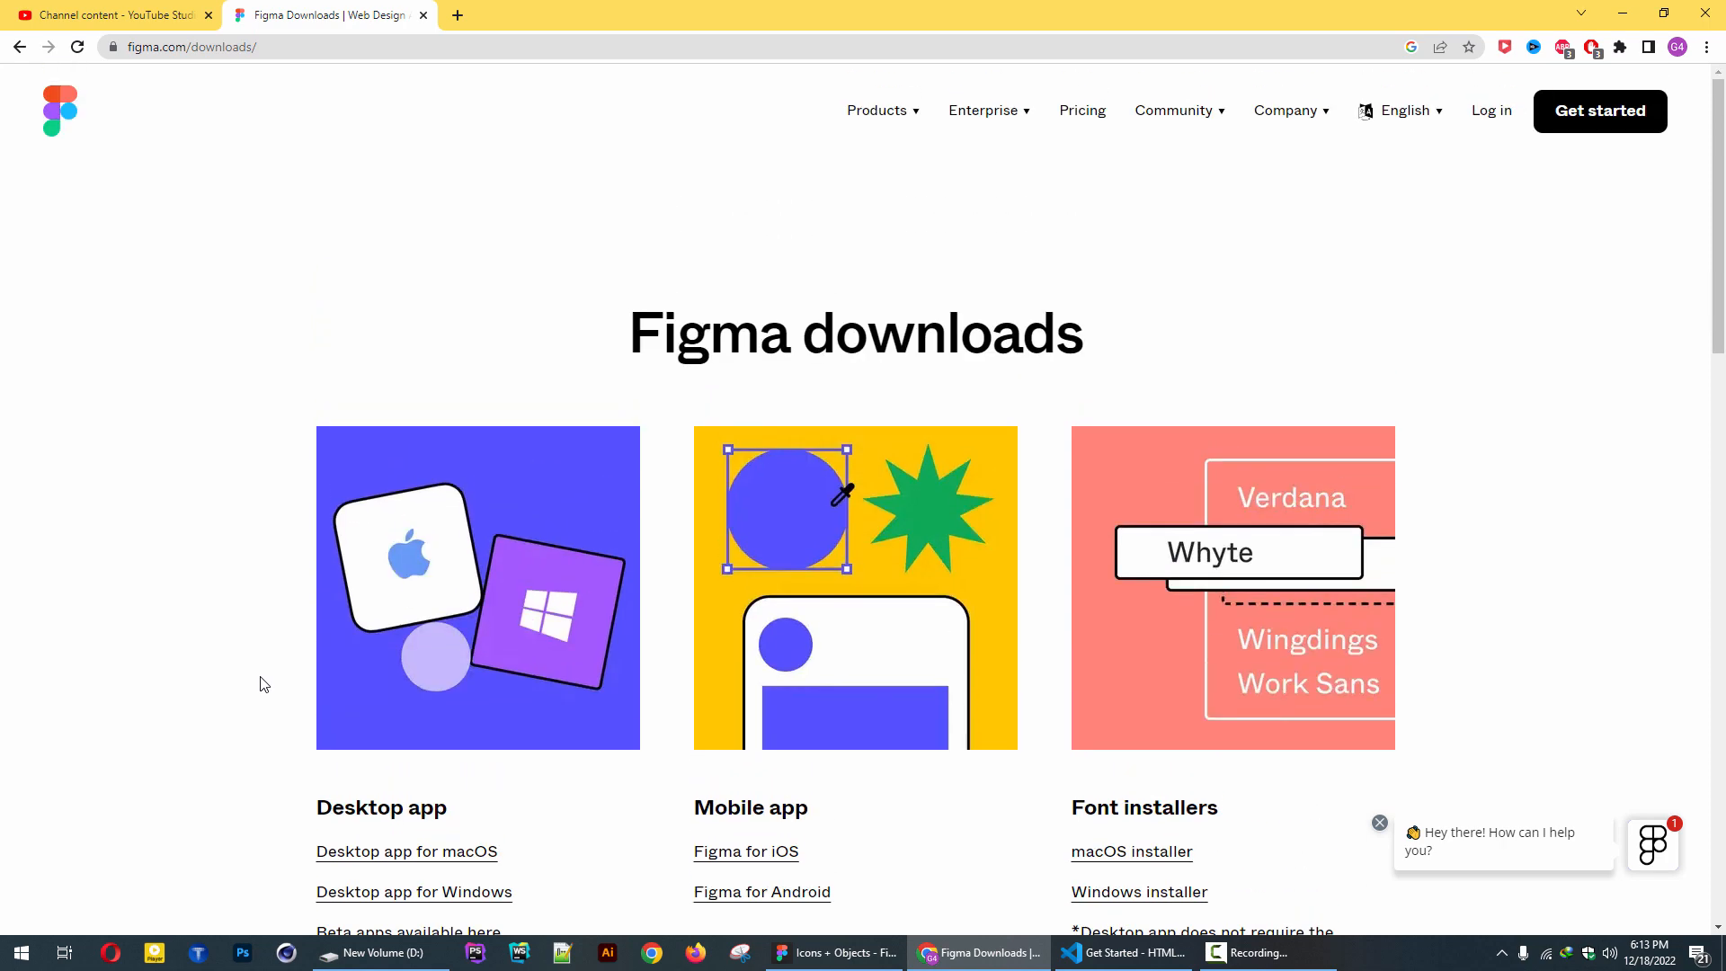
scroll(264, 684, "down", 4)
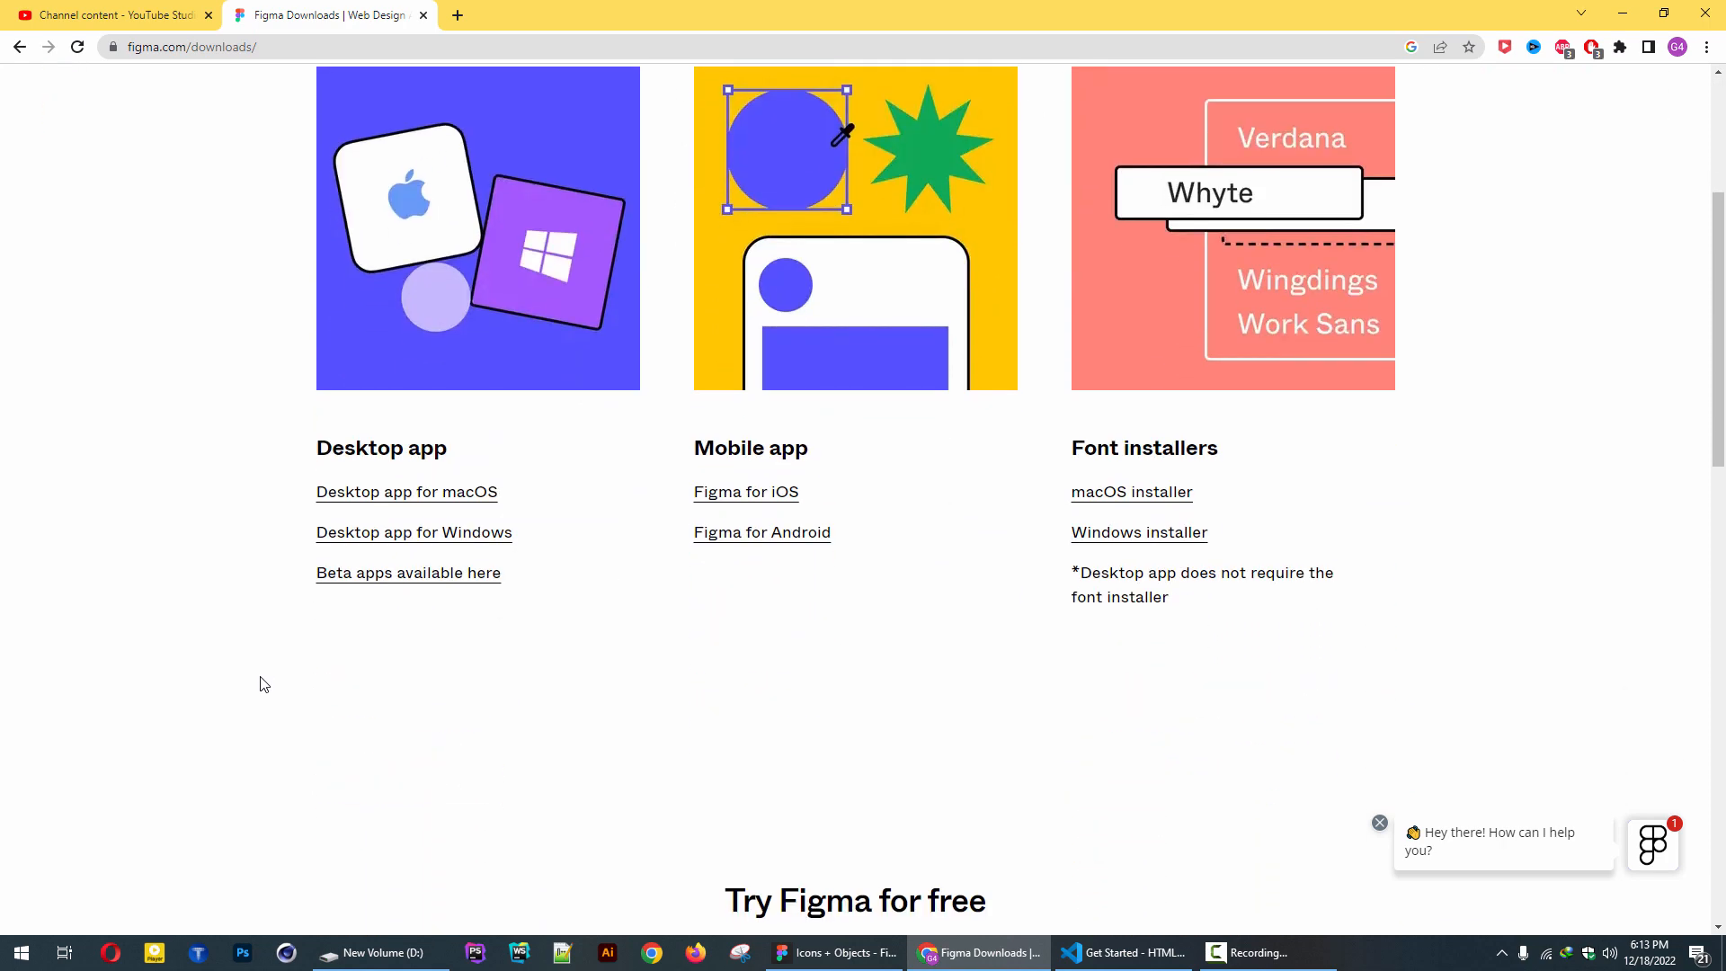
scroll(263, 684, "up", 4)
scroll(261, 684, "down", 2)
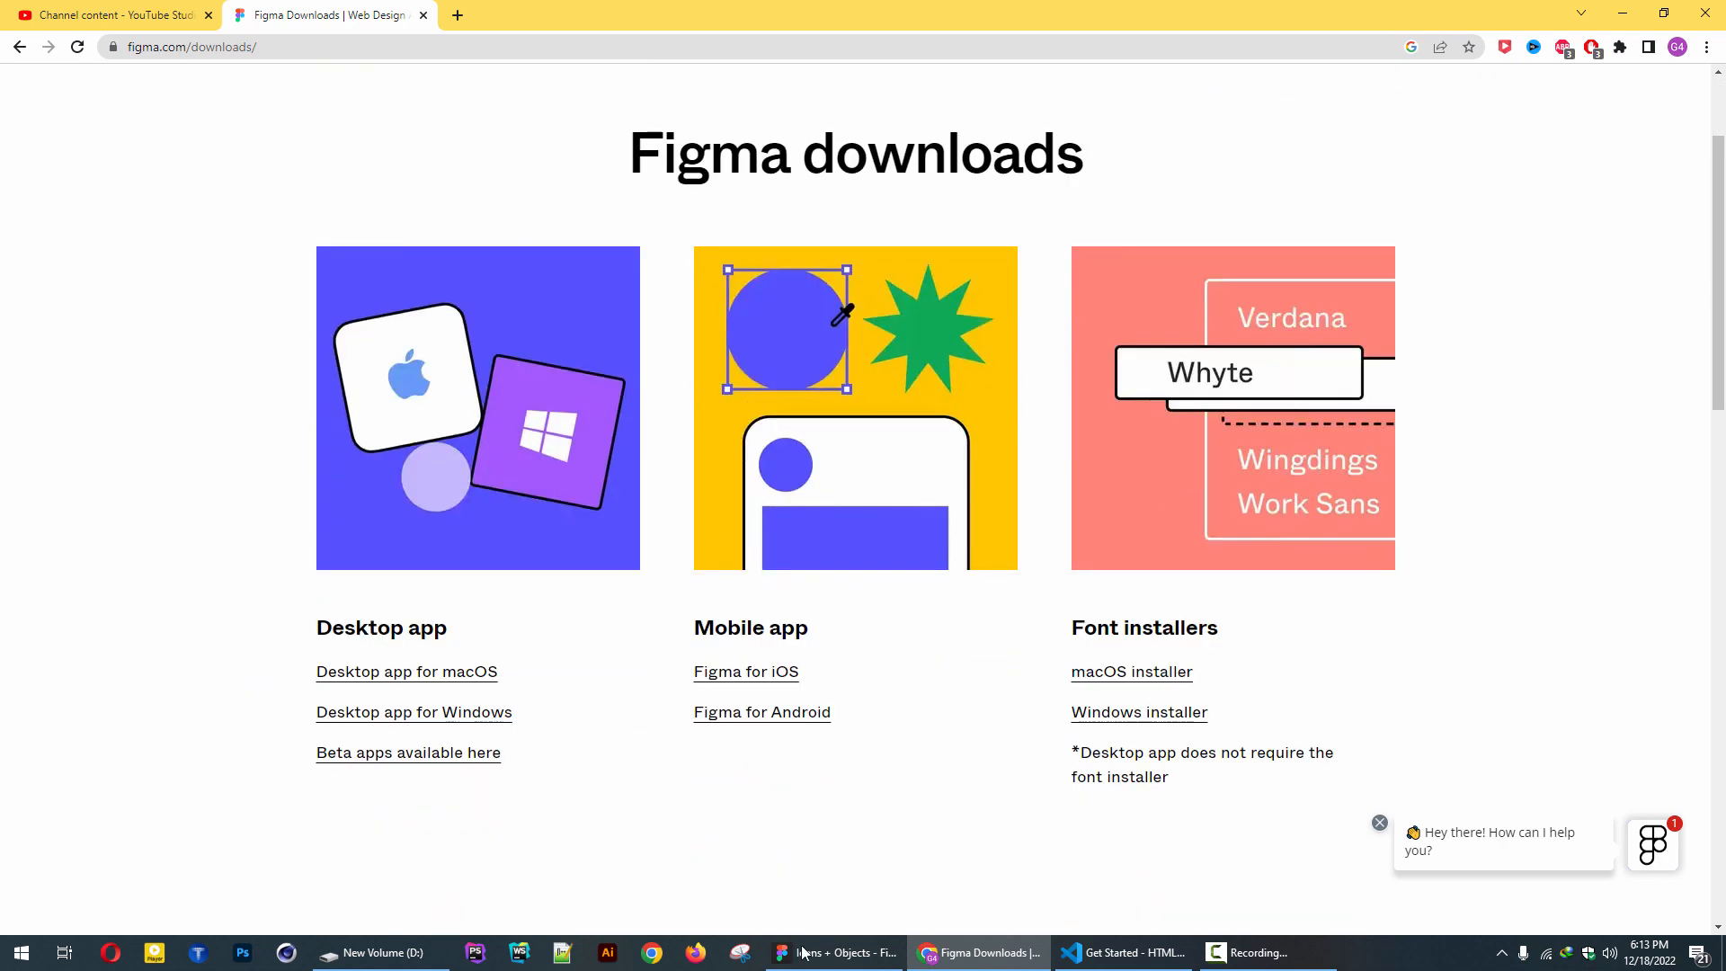
scroll(610, 527, "up", 2)
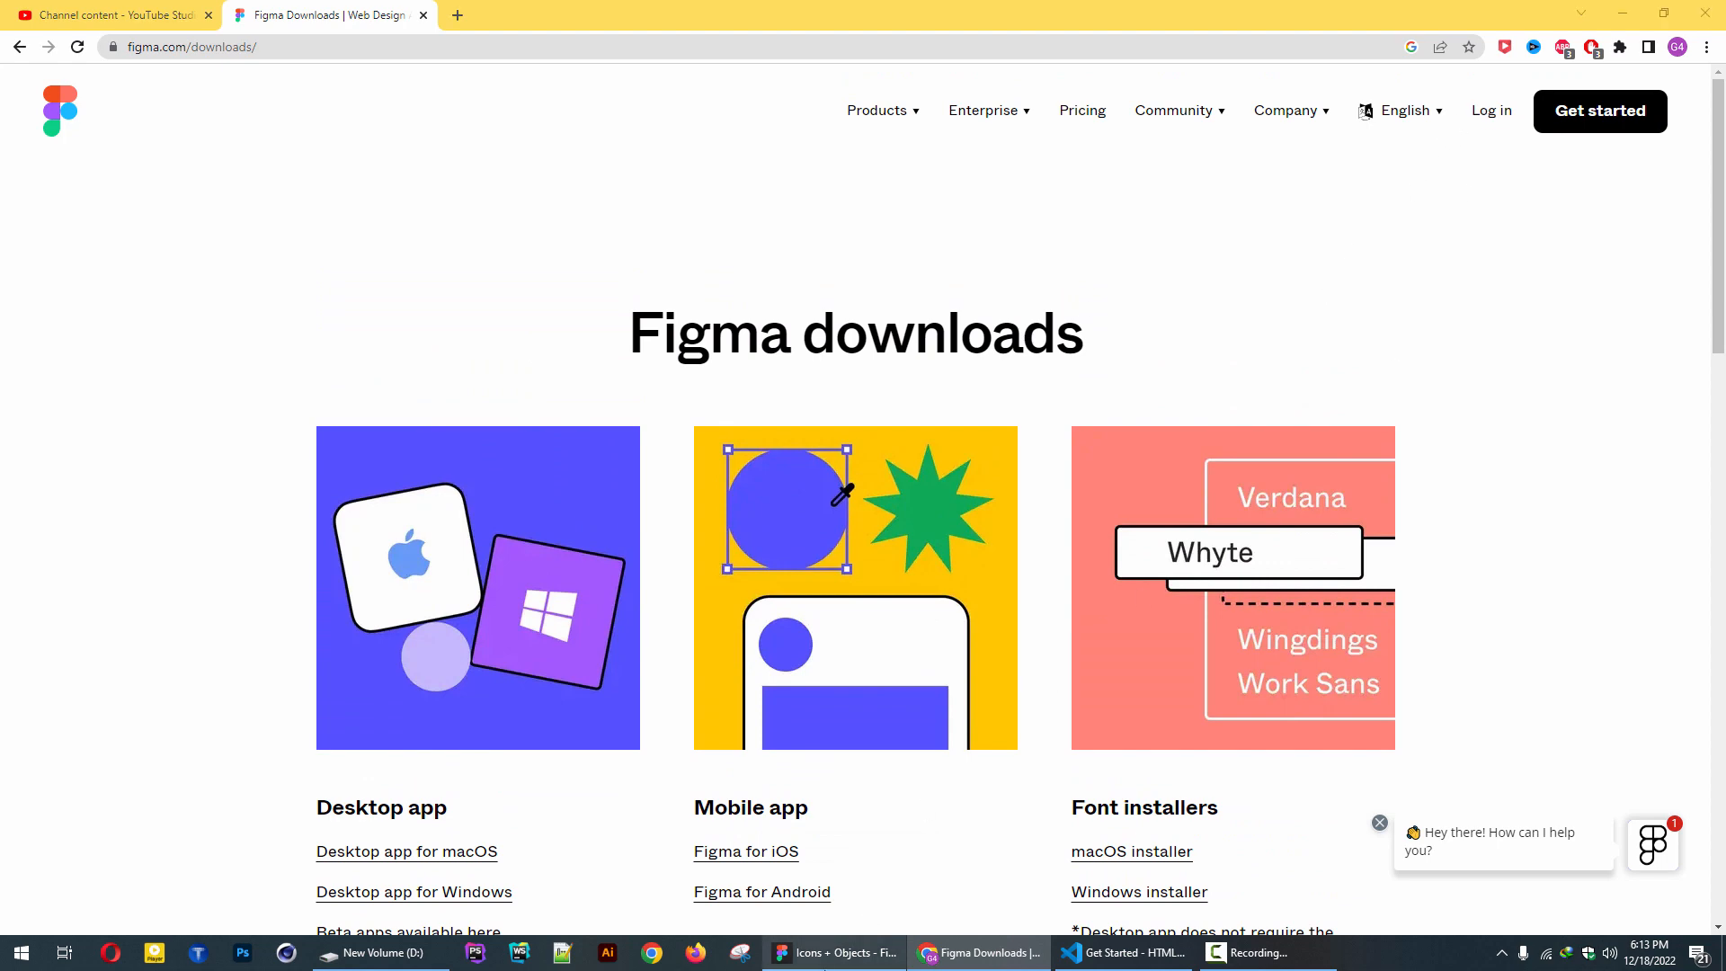
- Switch to the Figma desktop app and look over the options available for the Icons + Objects project
left_click(832, 952)
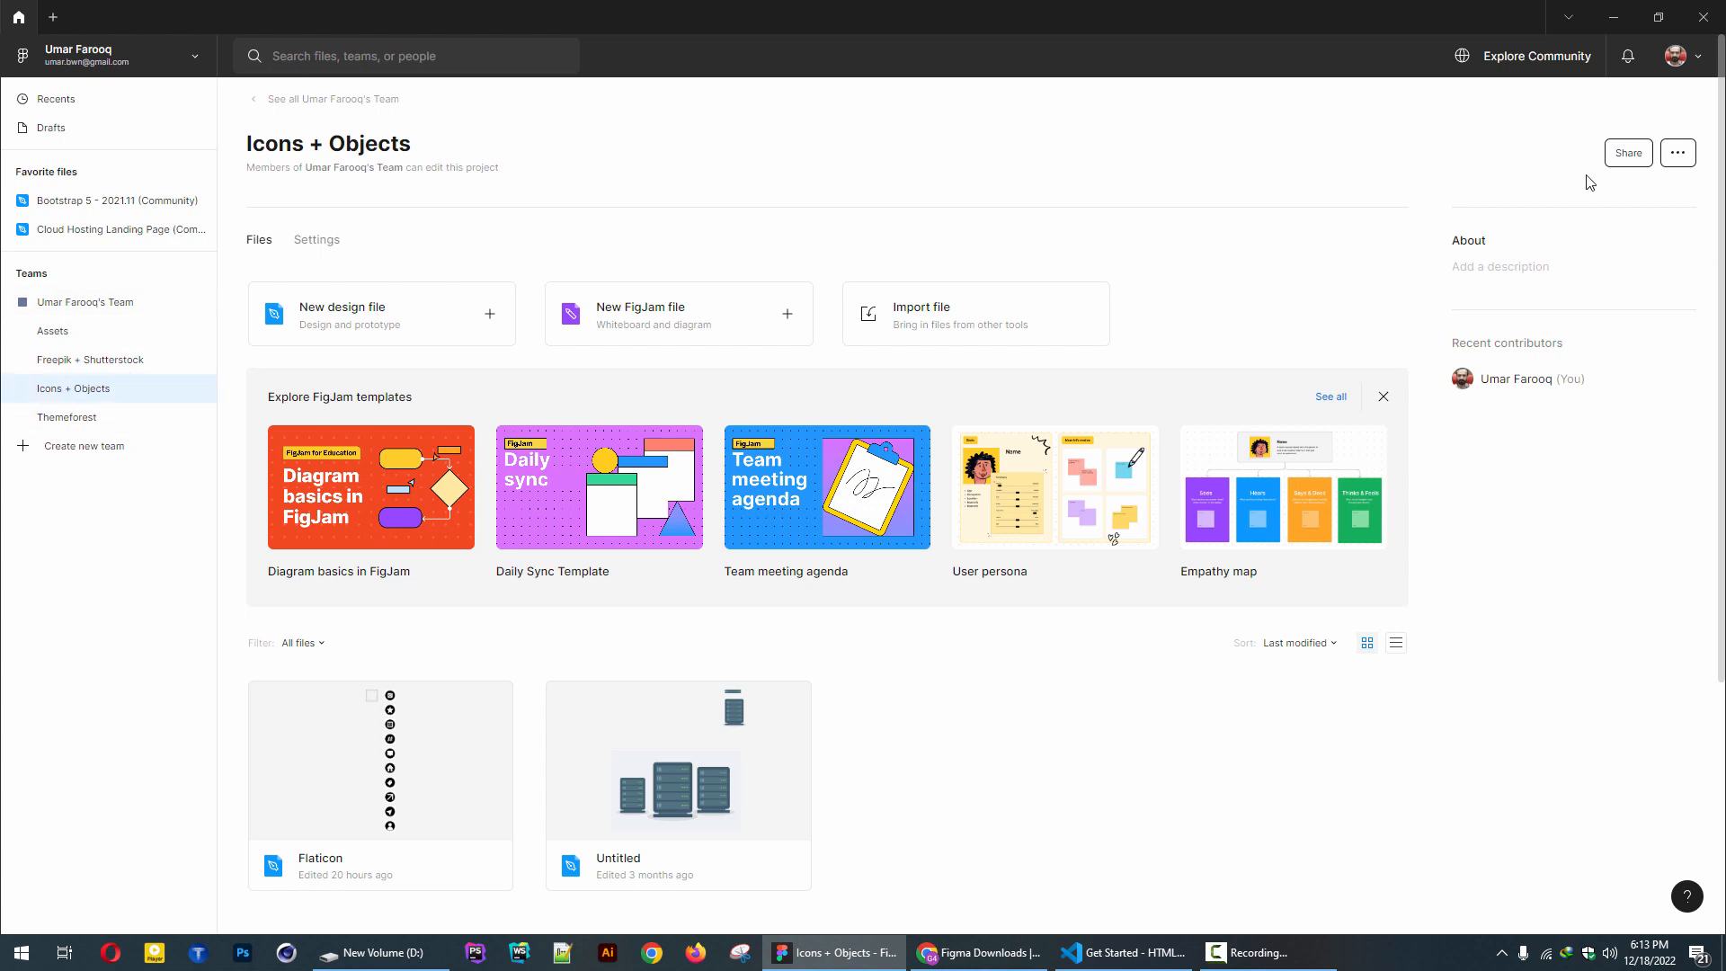
left_click(1689, 159)
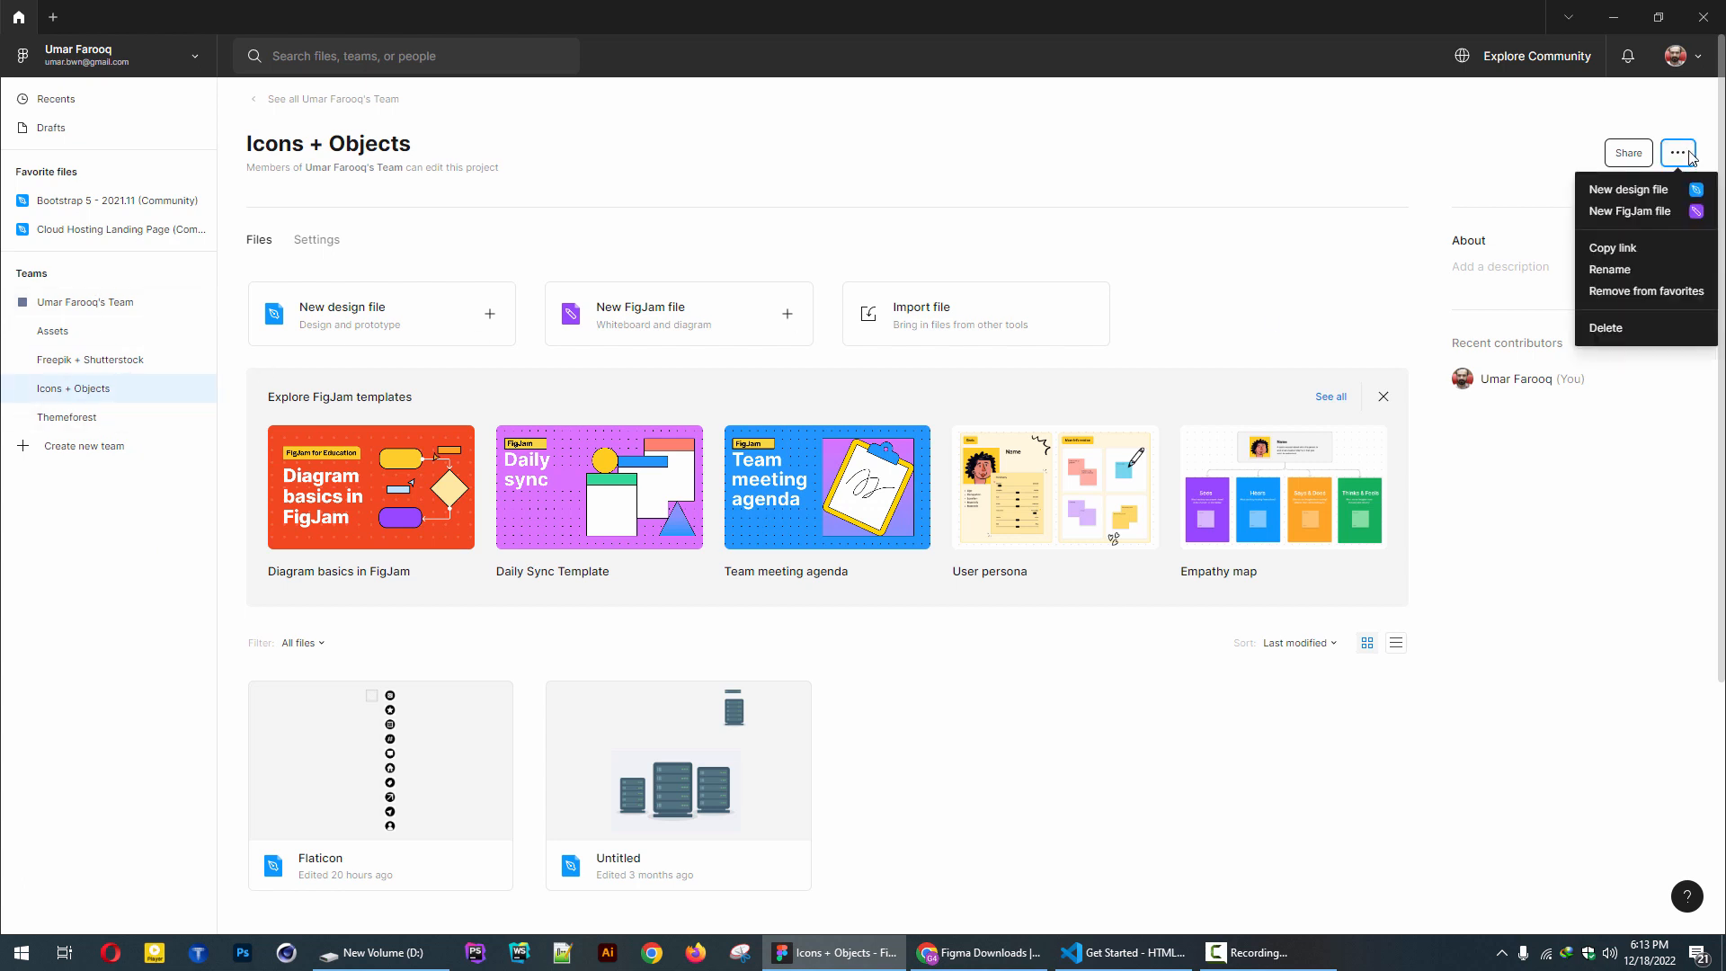
left_click(1689, 156)
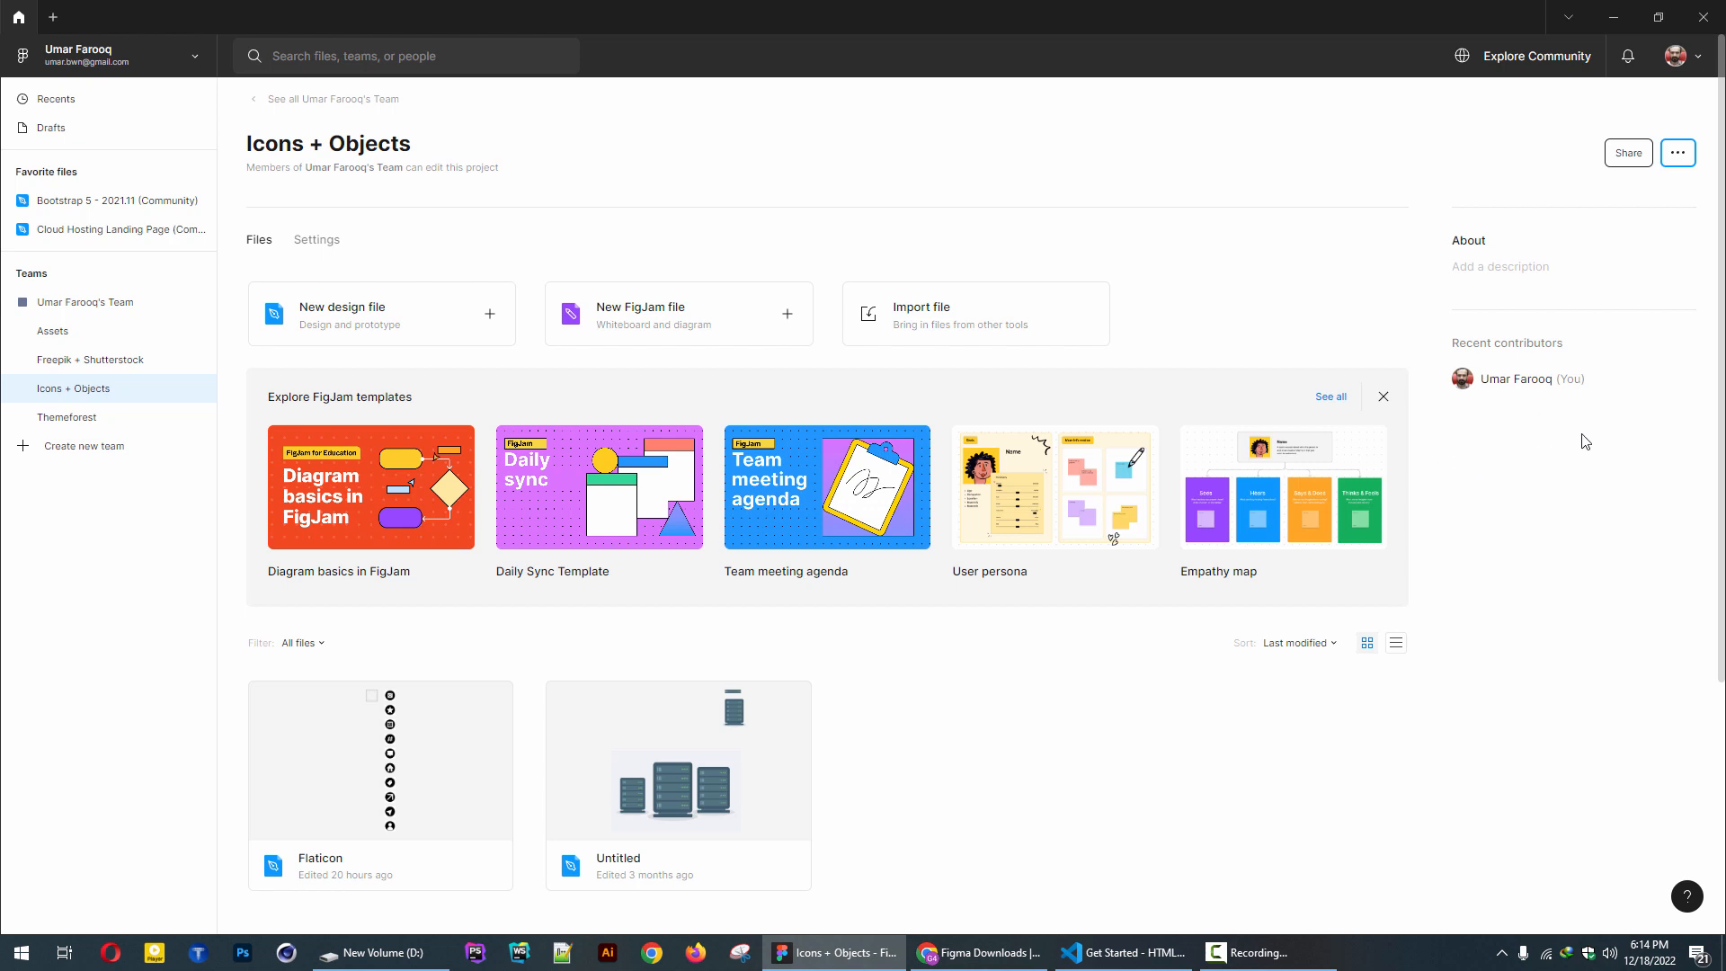
- Look over the account and profile options and check the notifications
left_click(174, 59)
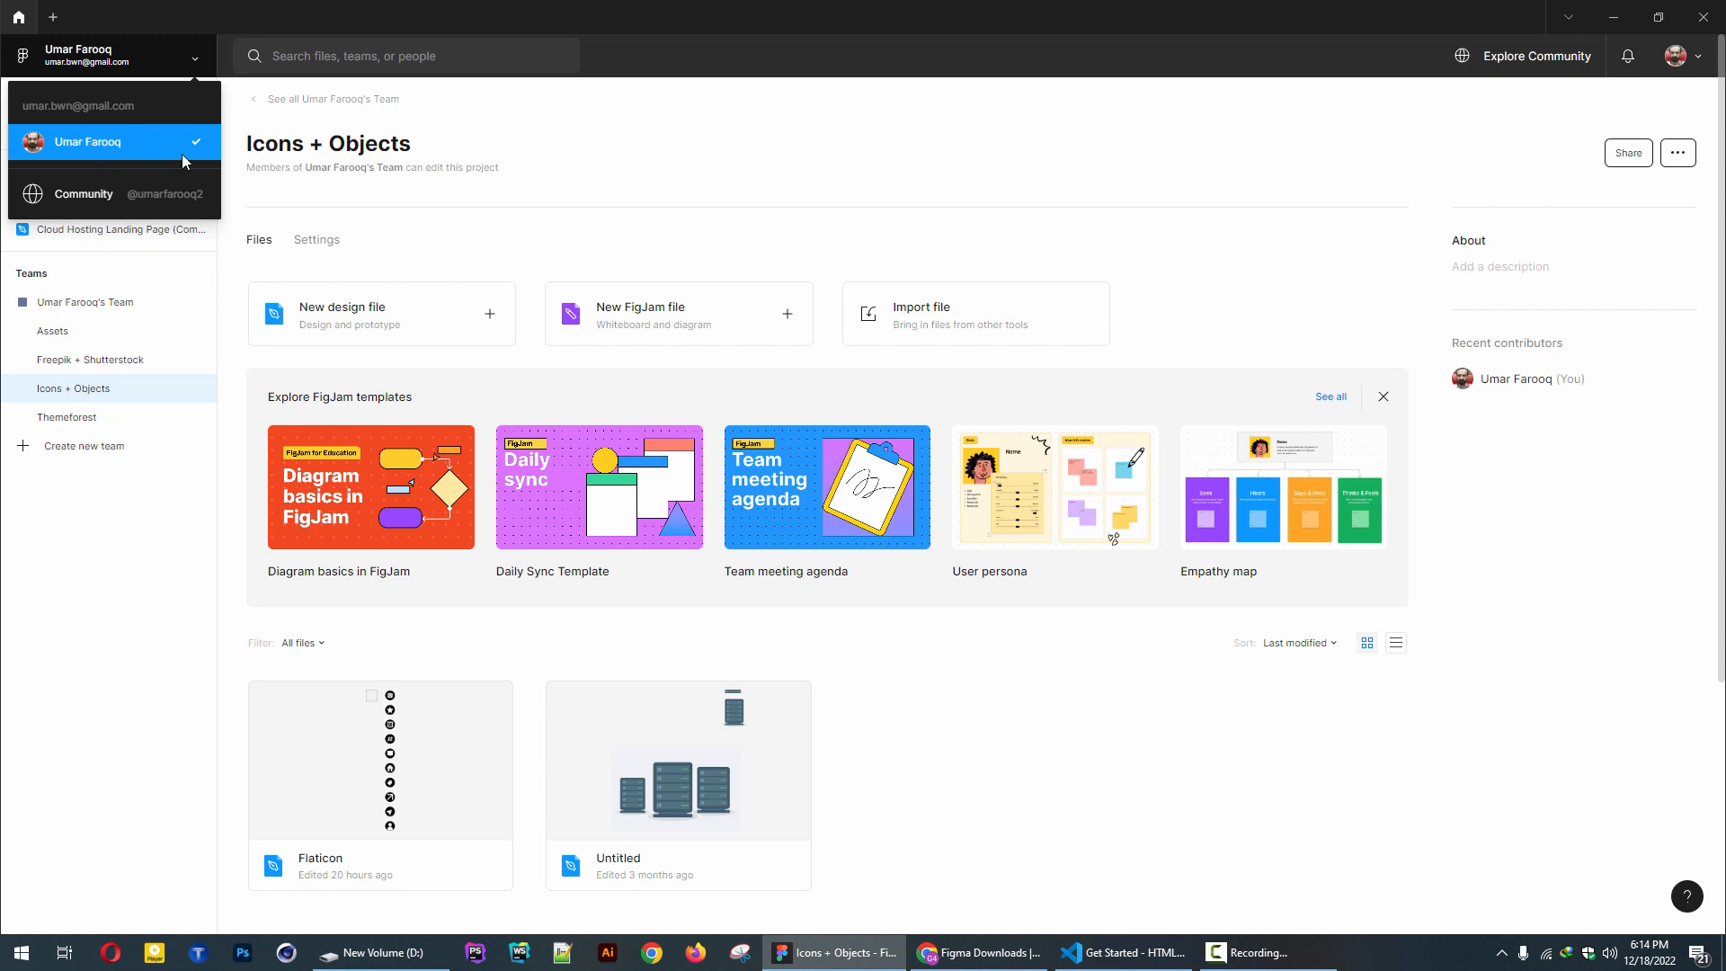
left_click(555, 104)
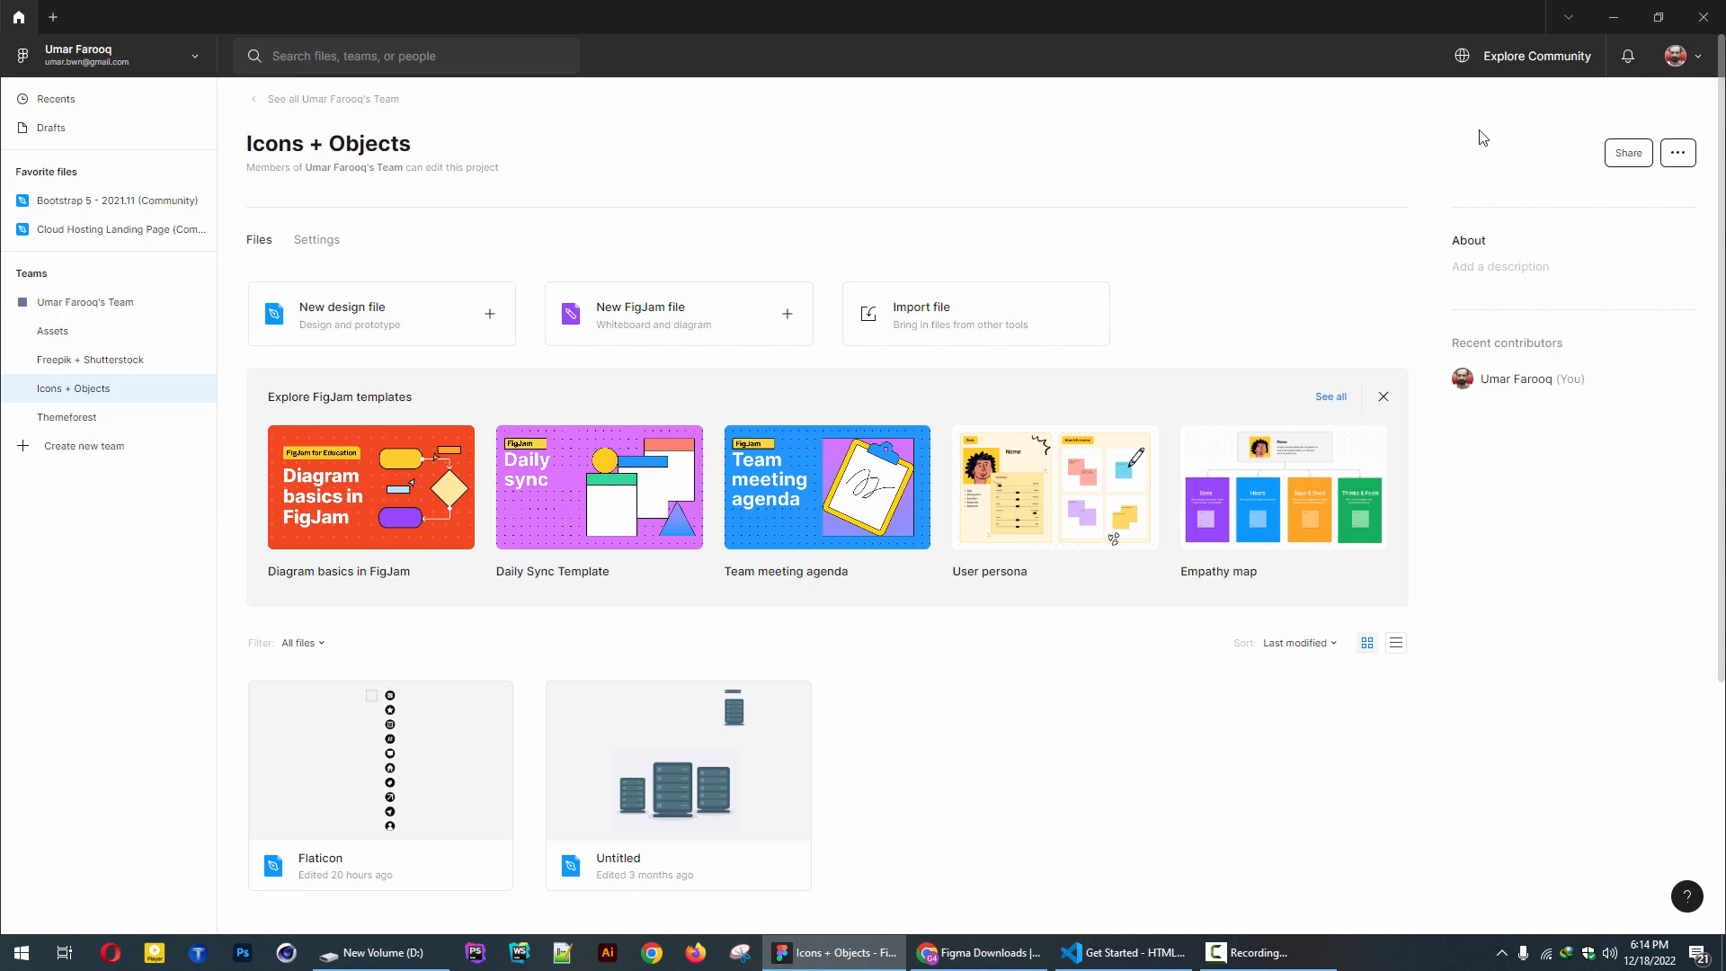
left_click(1693, 63)
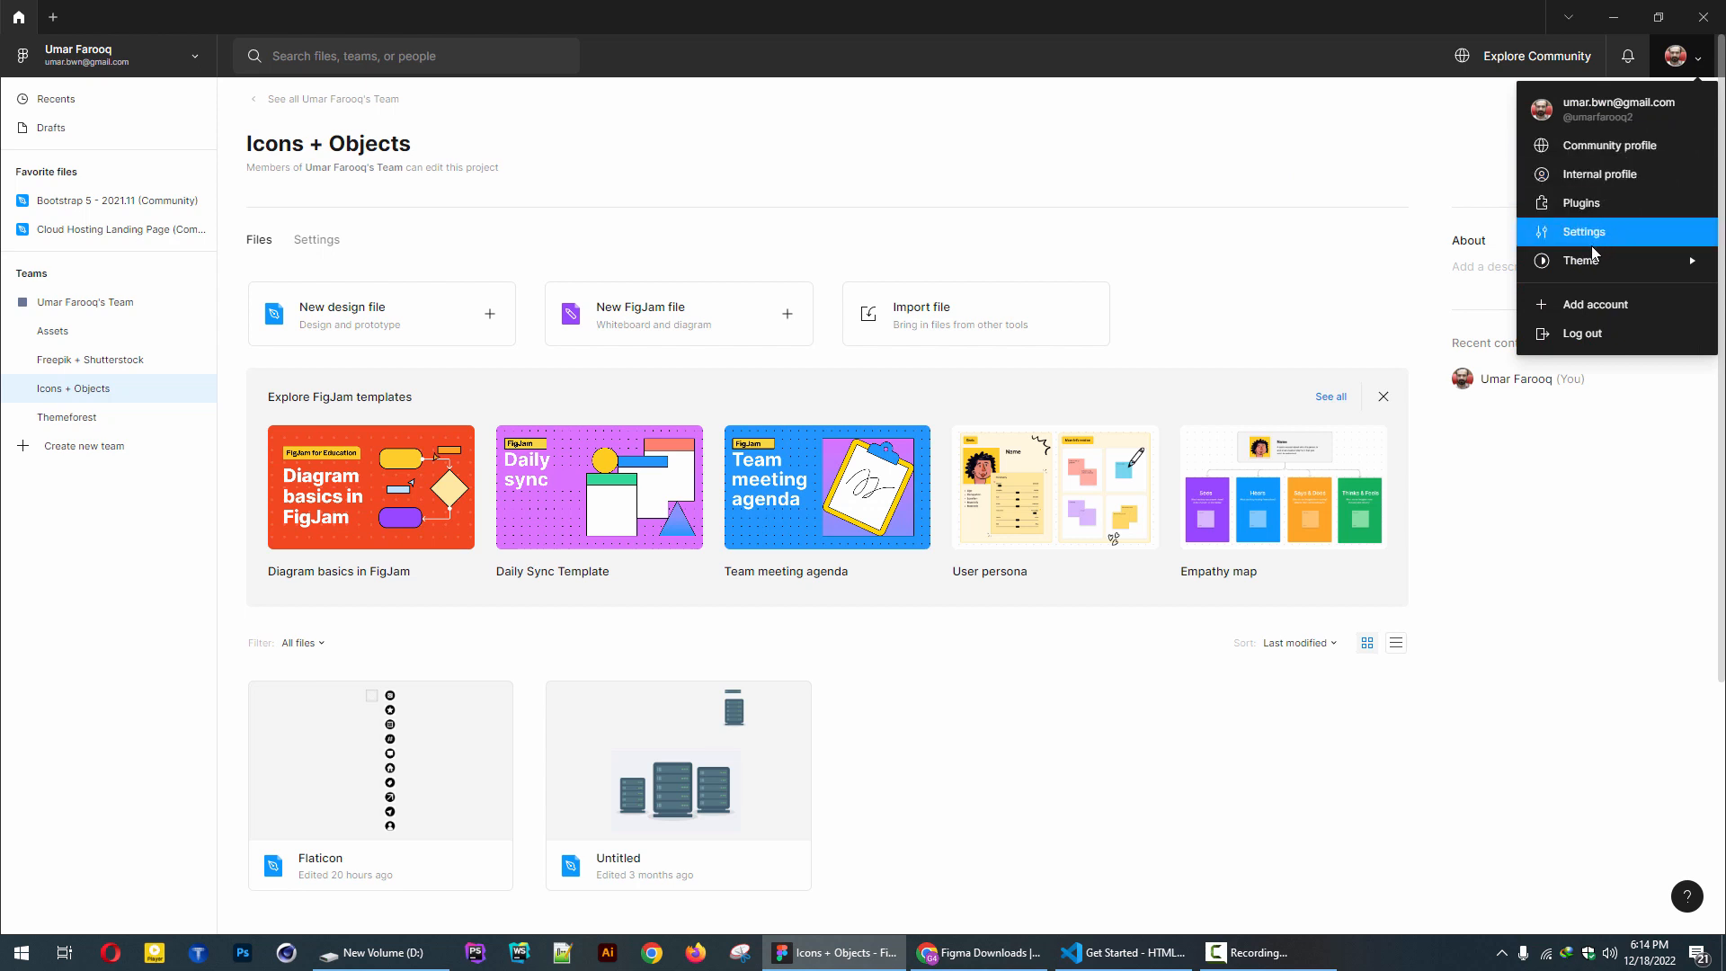
mouse_move(1560, 268)
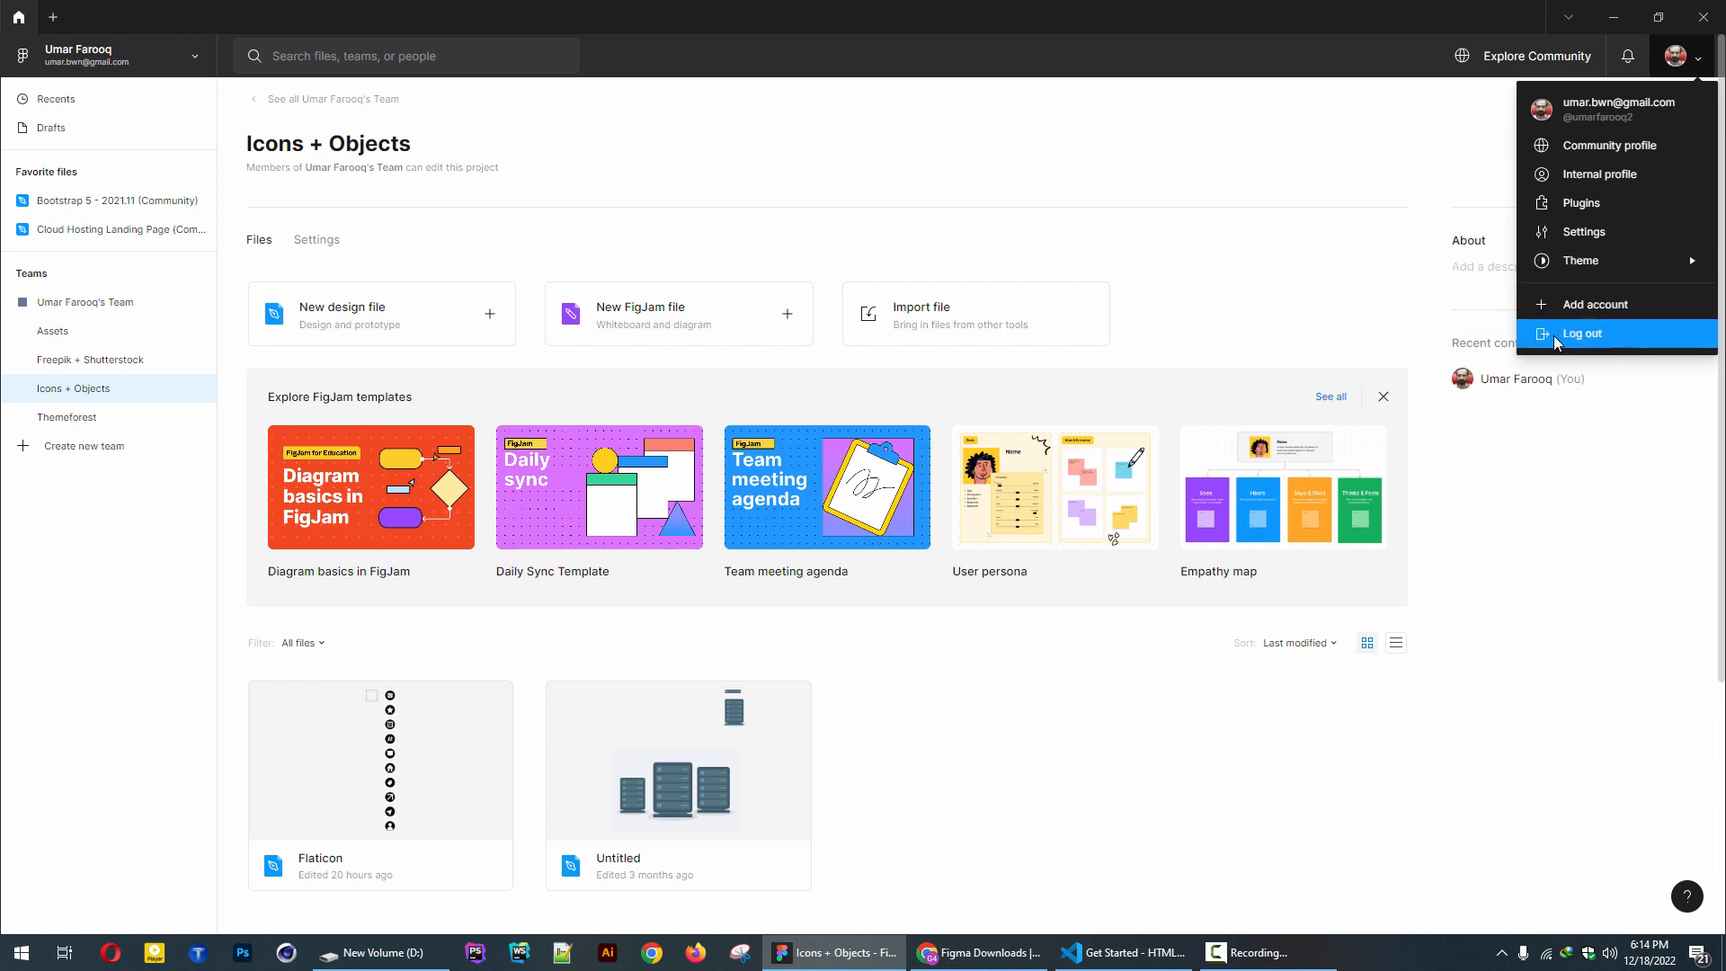
left_click(1629, 60)
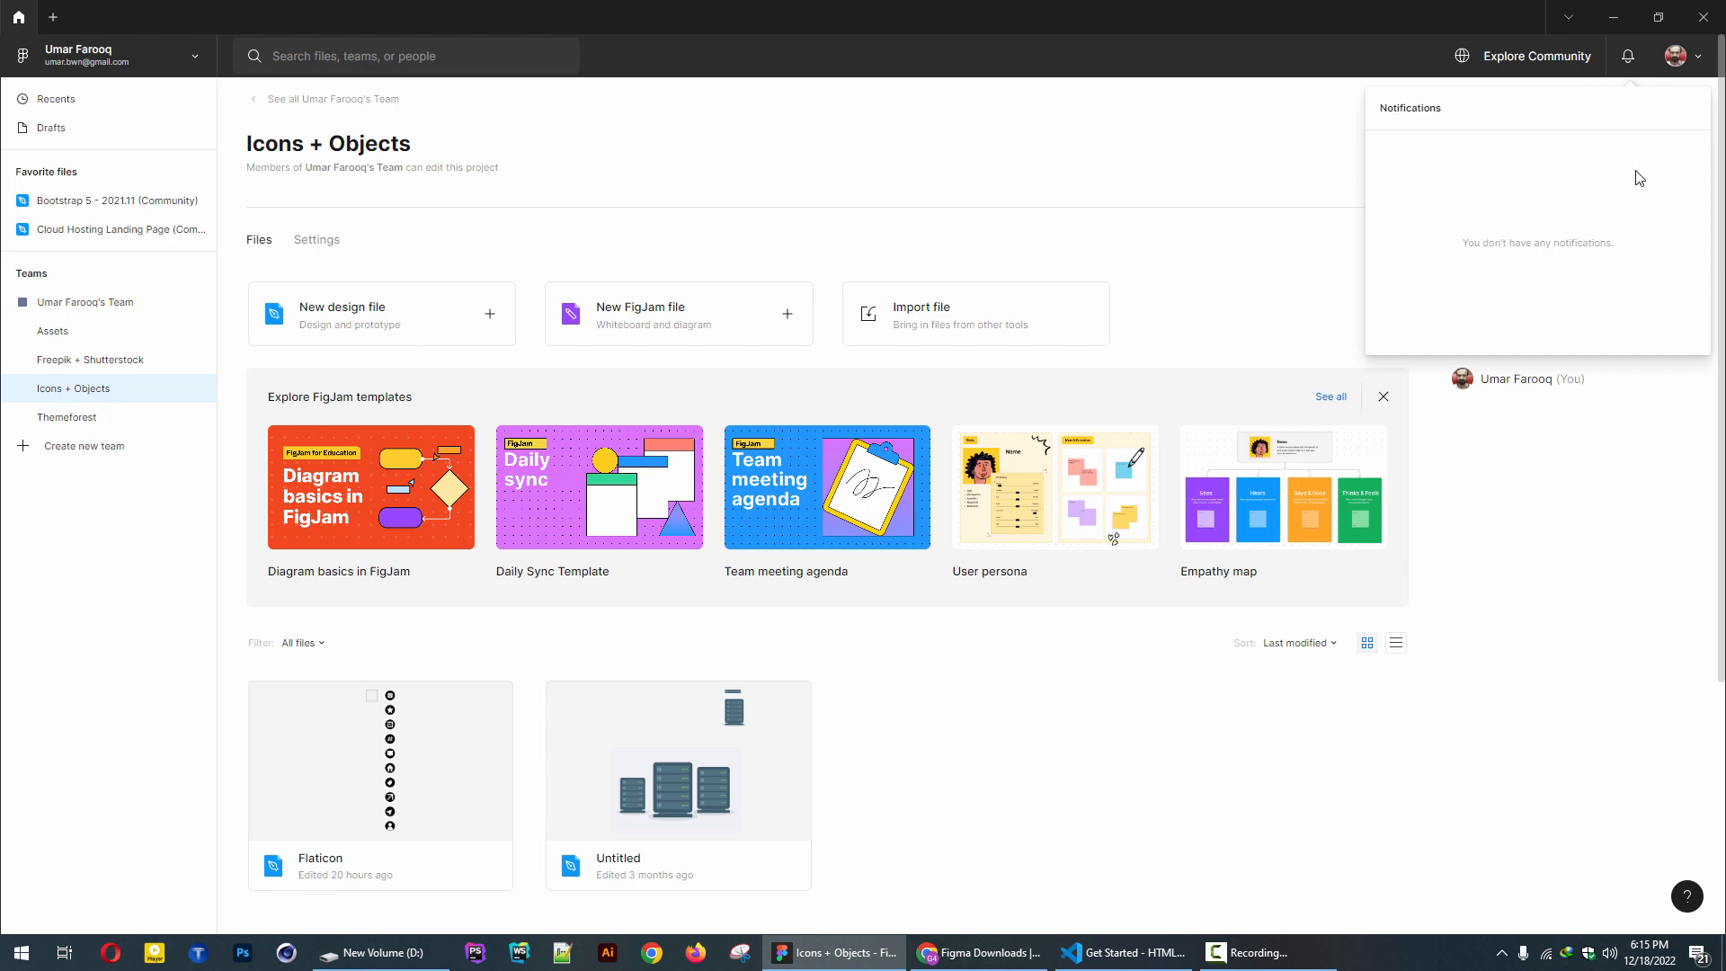
left_click(1235, 159)
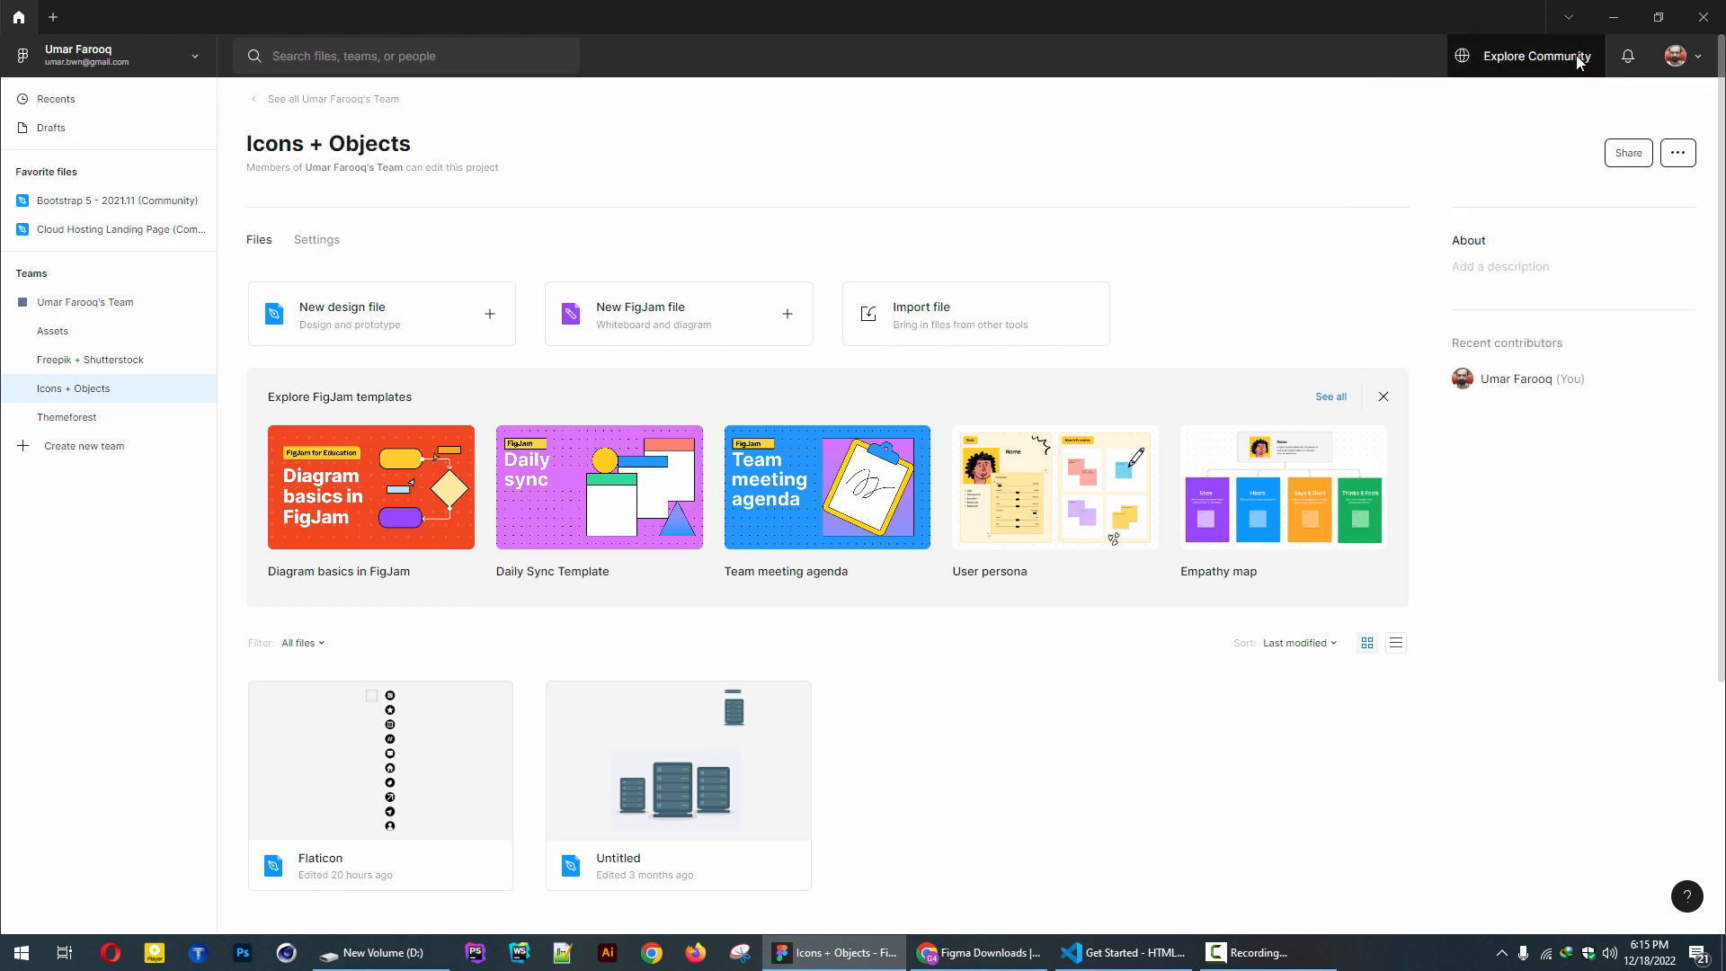
- Open the Figma Community and browse its trending Figma and FigJam resources
left_click(1547, 56)
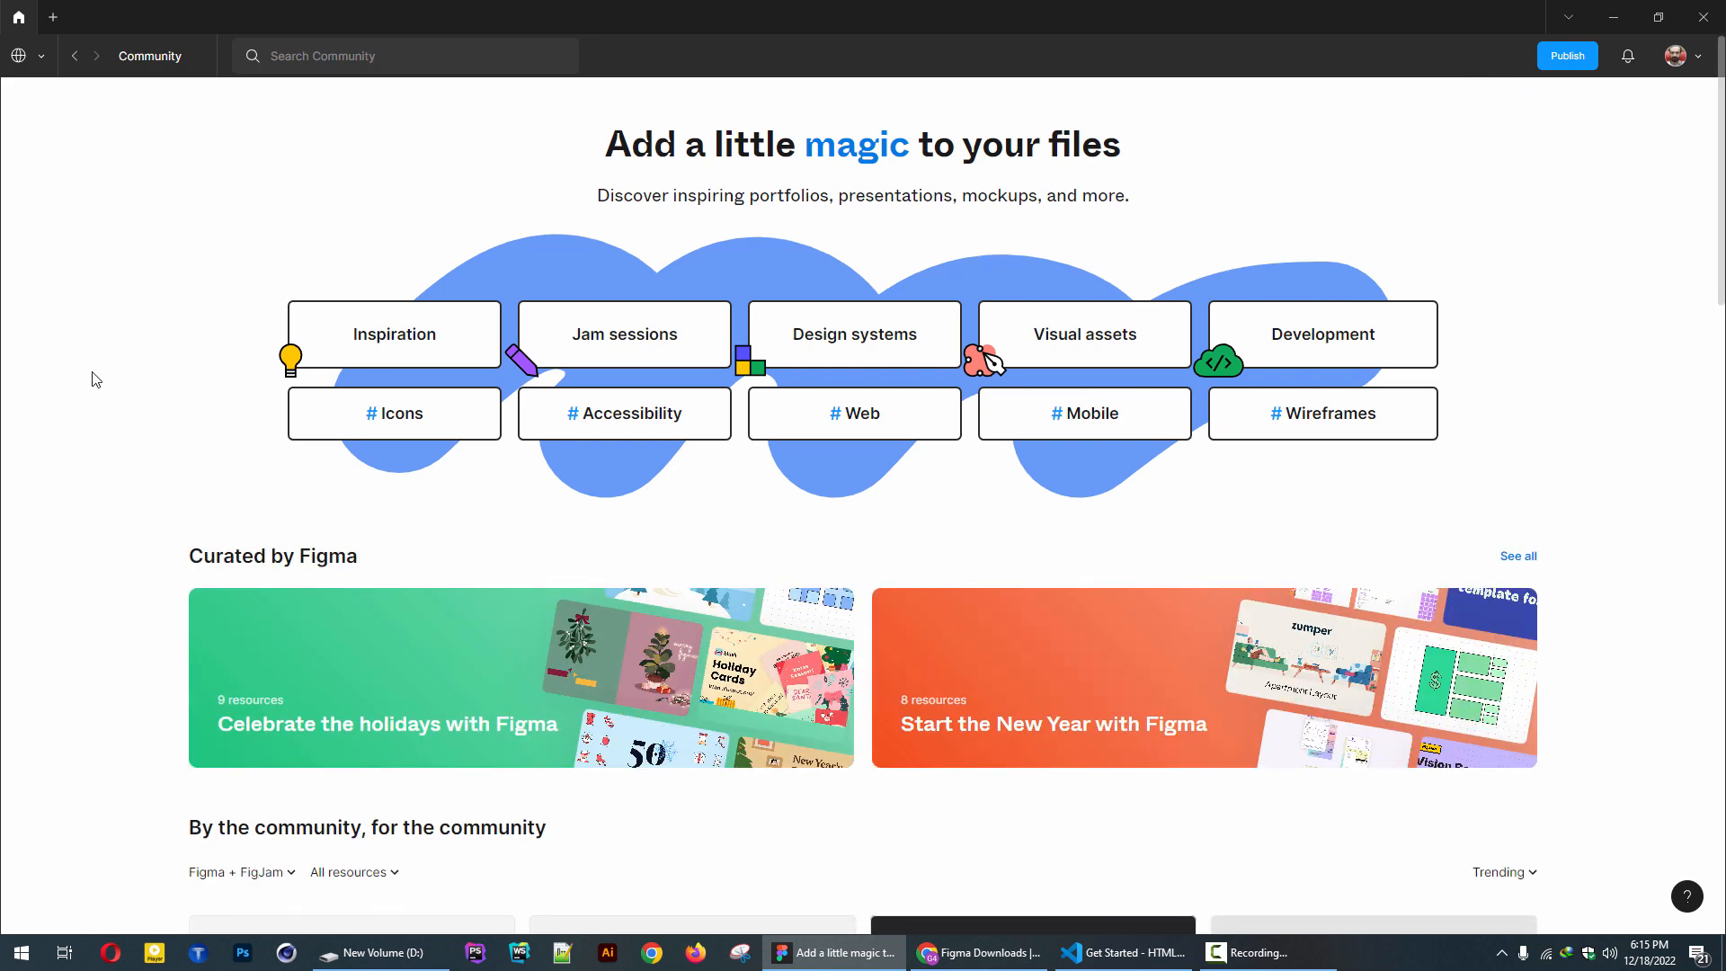
scroll(94, 378, "down", 5)
scroll(96, 379, "down", 6)
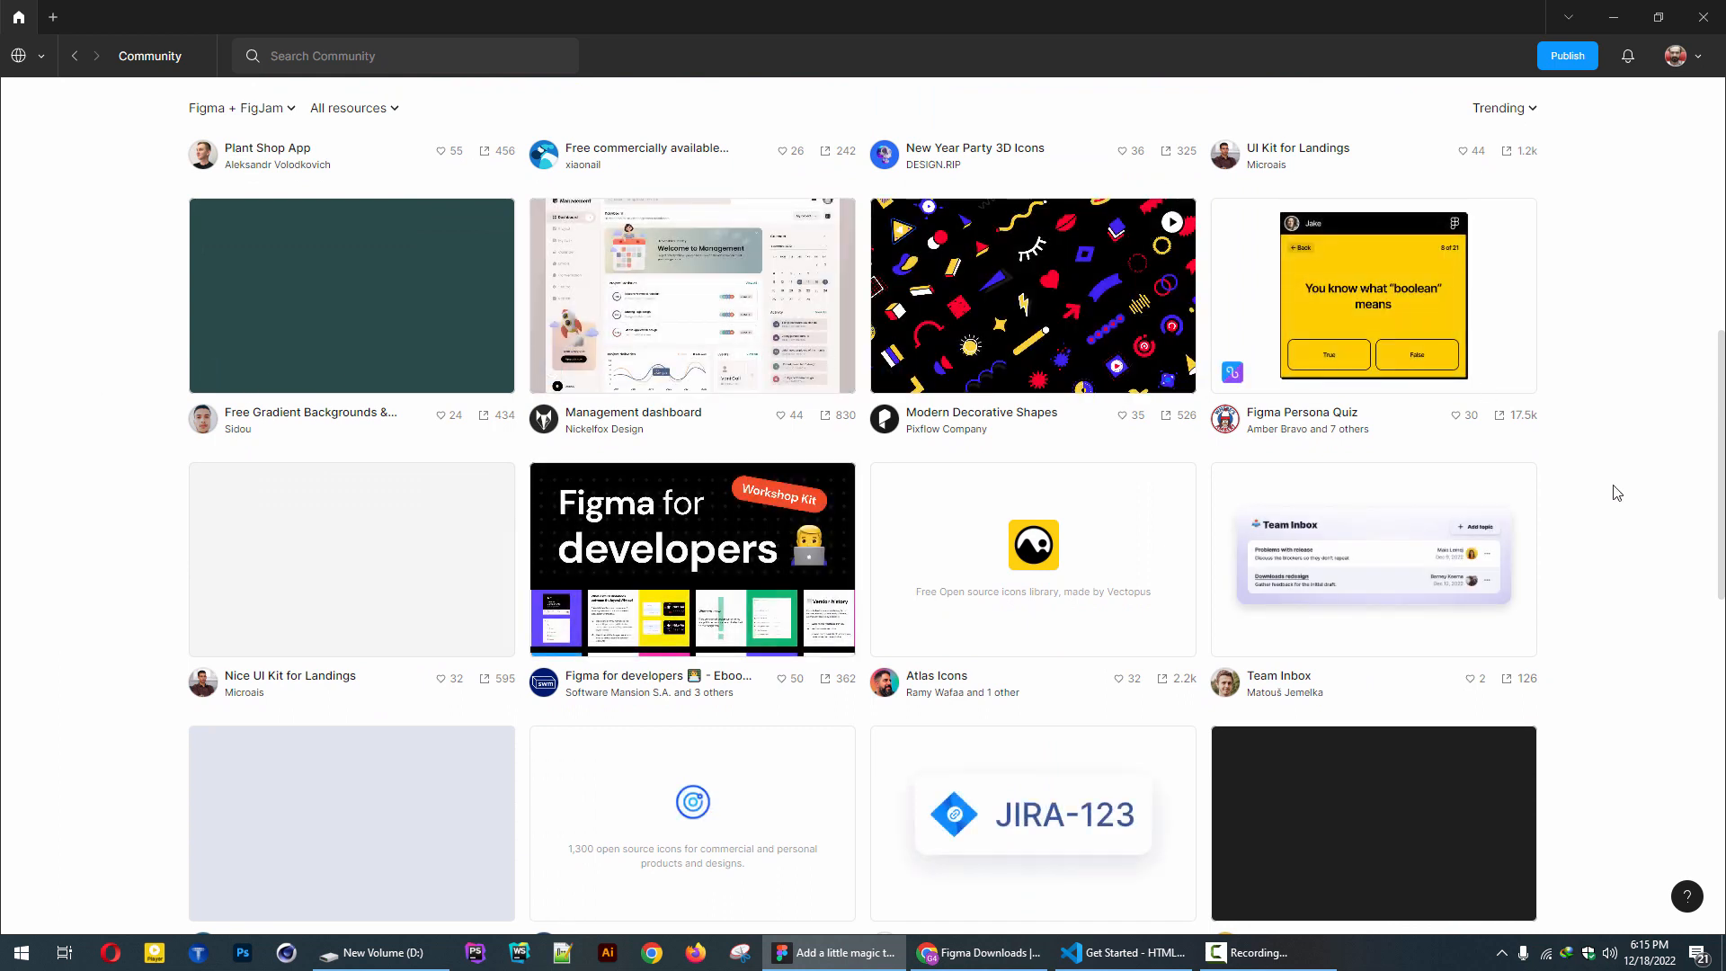
scroll(149, 491, "down", 3)
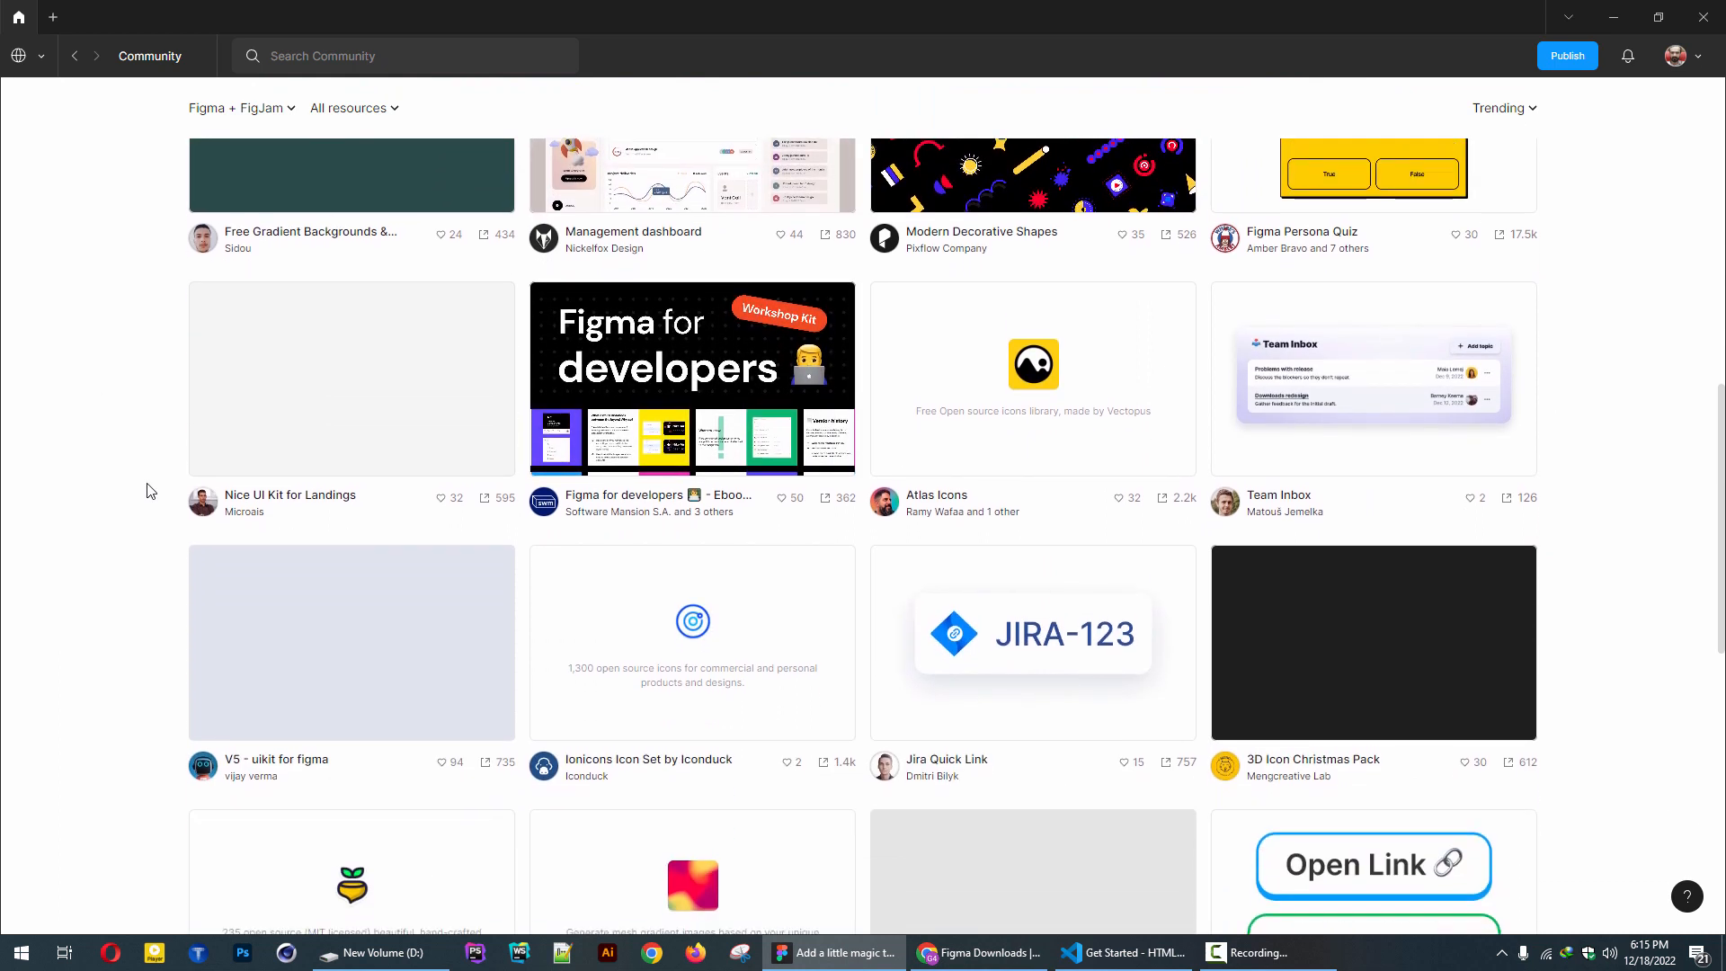
scroll(151, 491, "down", 9)
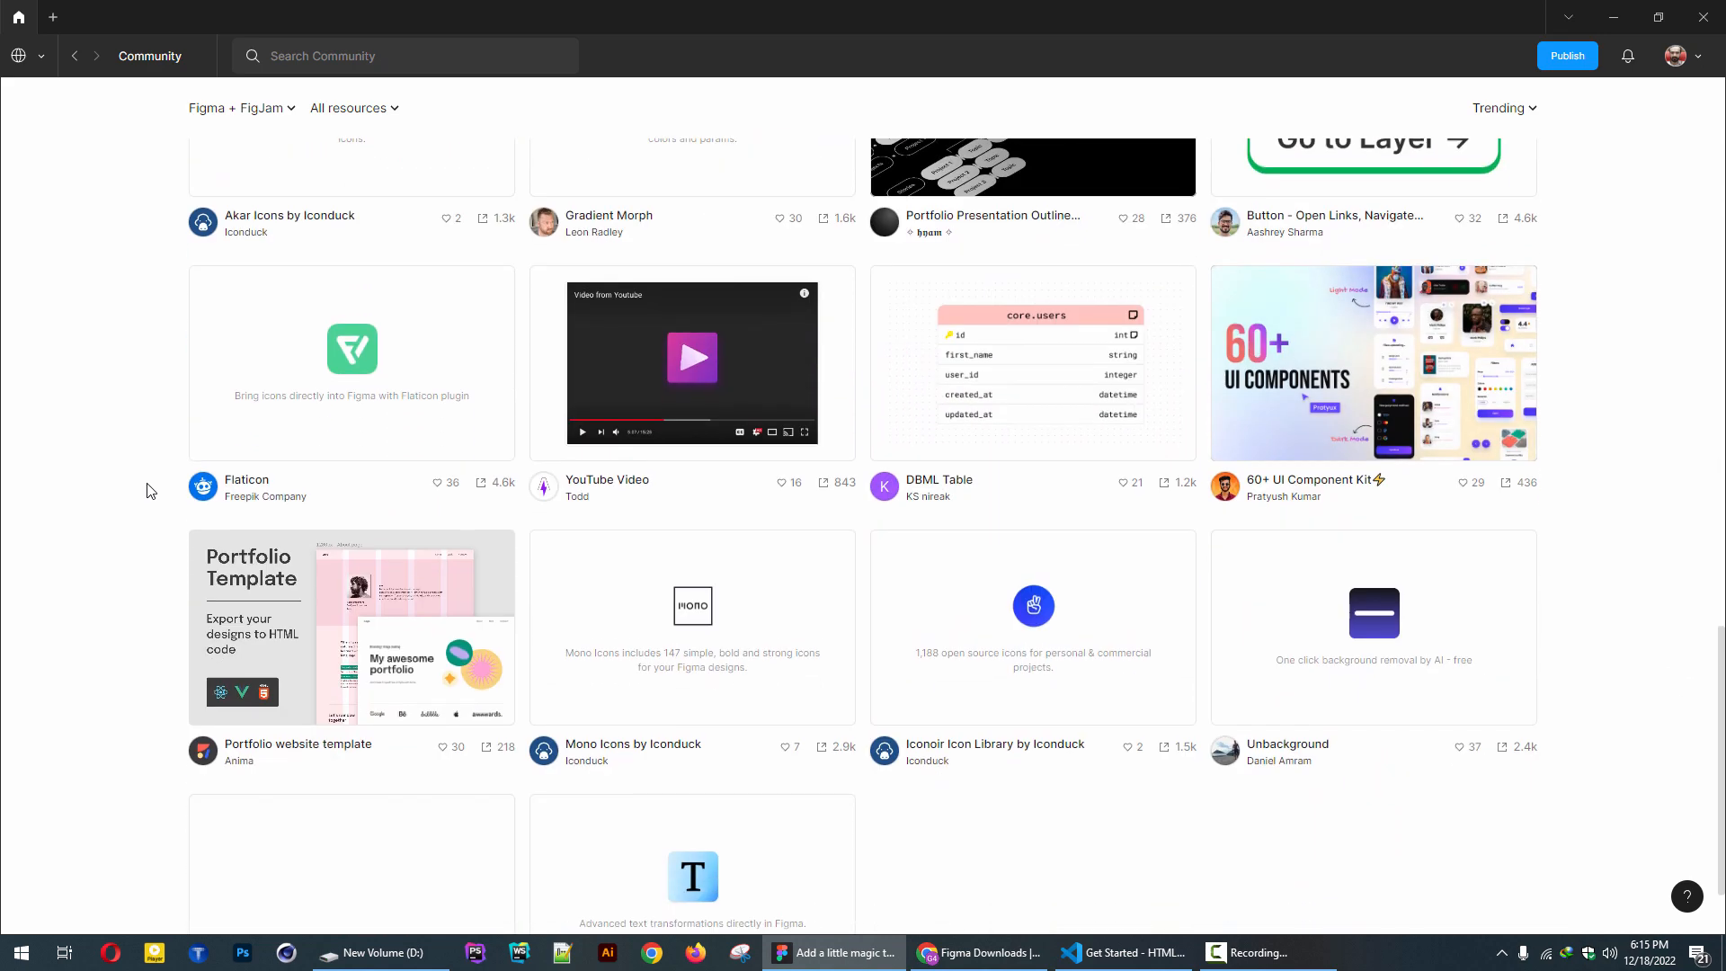
scroll(151, 491, "down", 1)
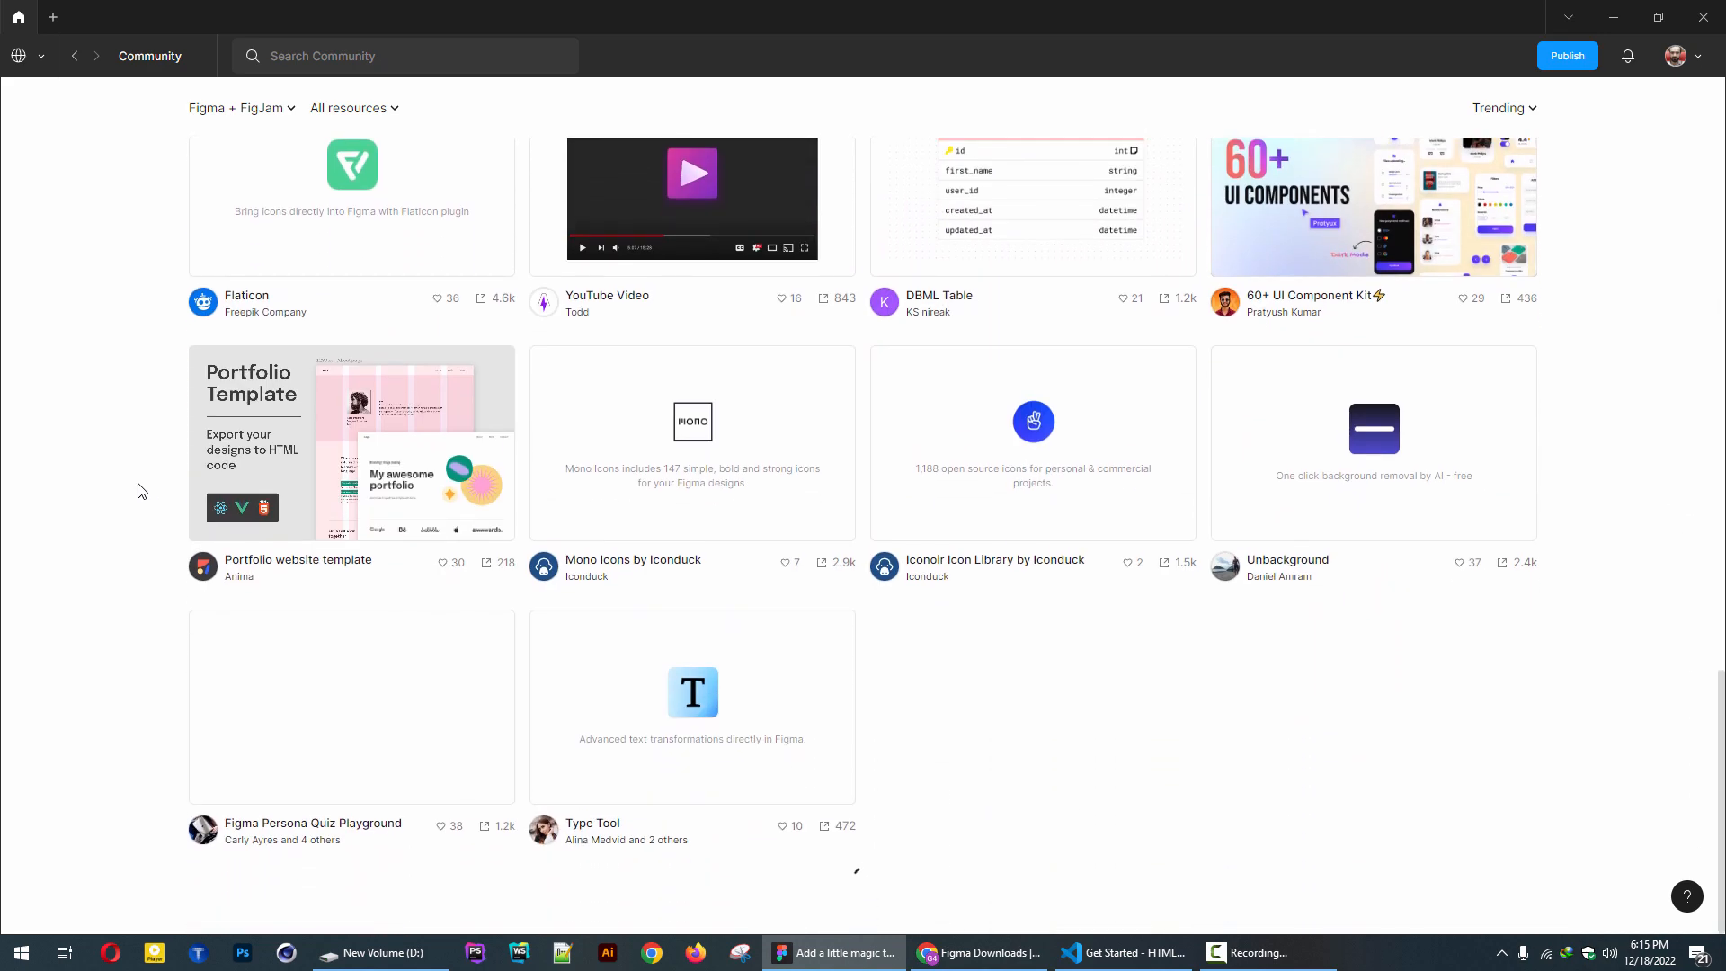
scroll(141, 491, "down", 4)
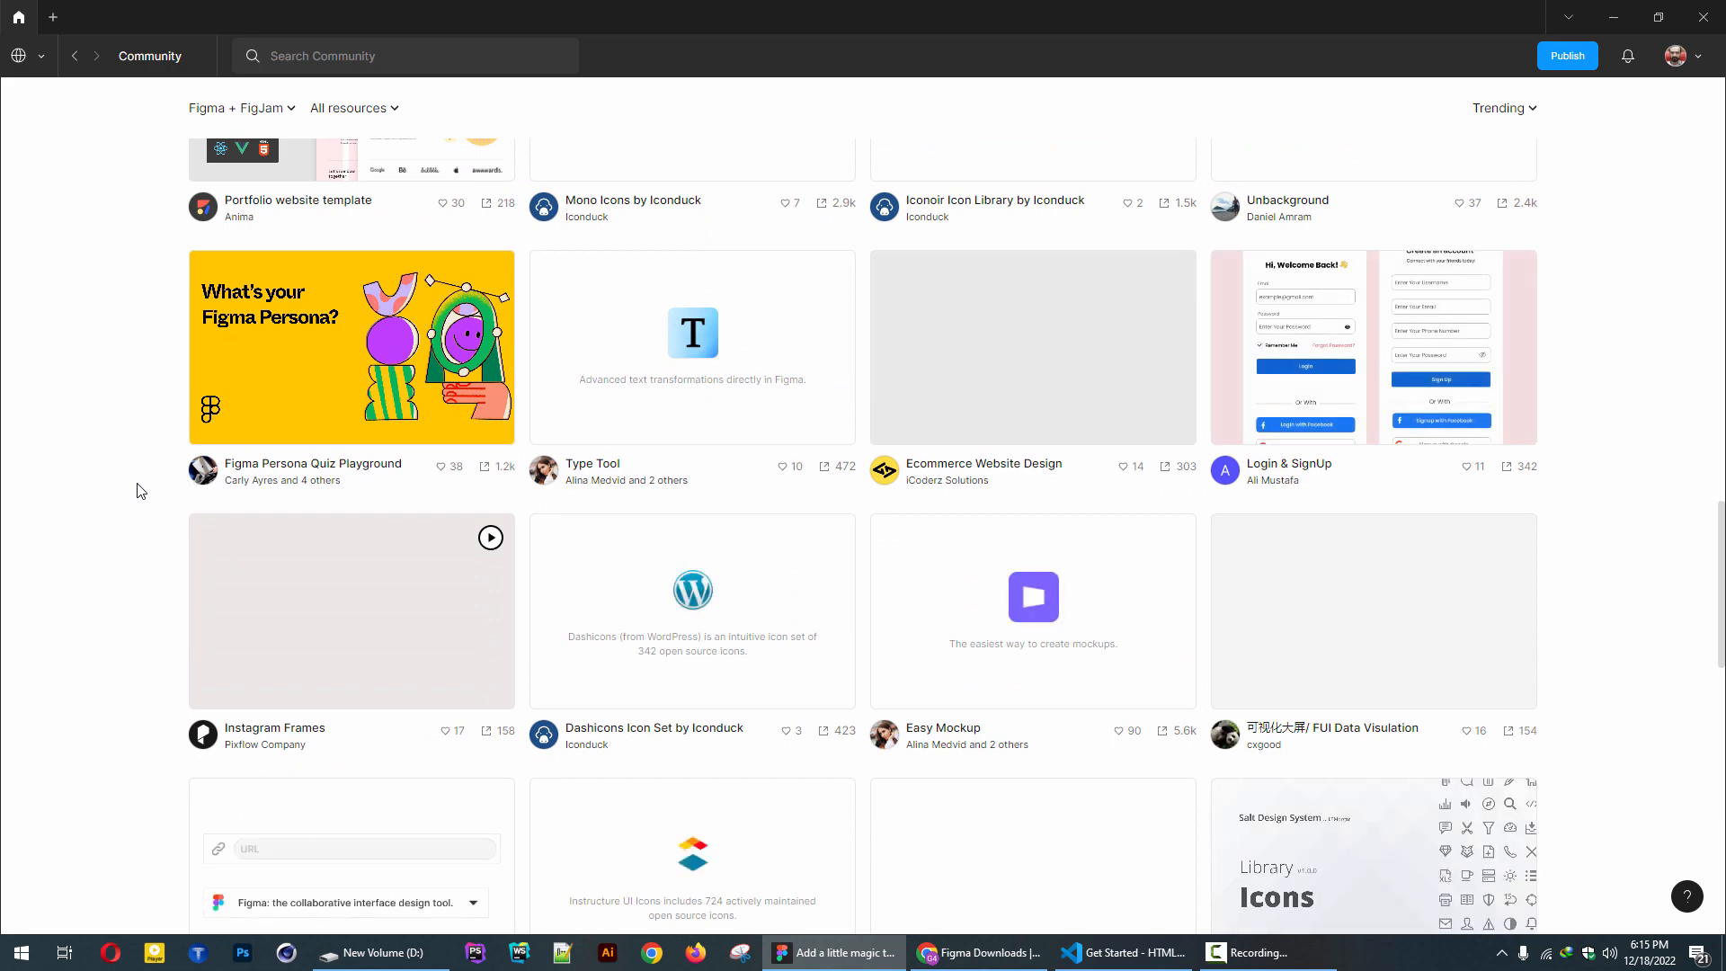
scroll(141, 491, "down", 2)
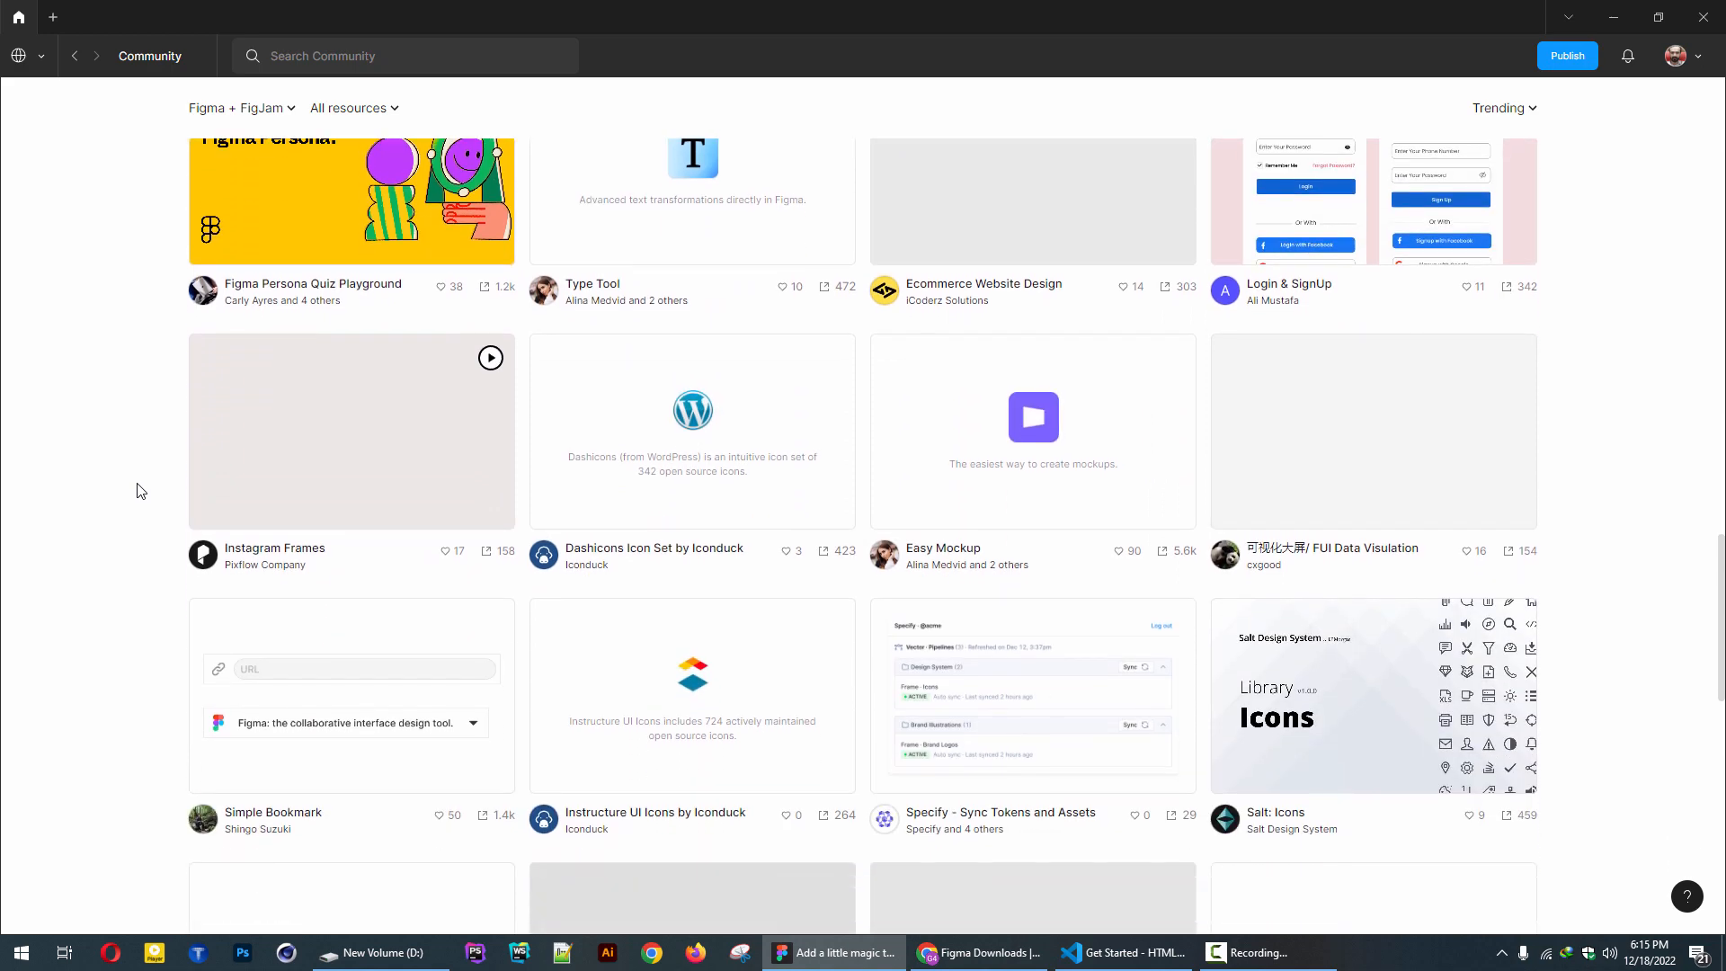
scroll(137, 491, "up", 20)
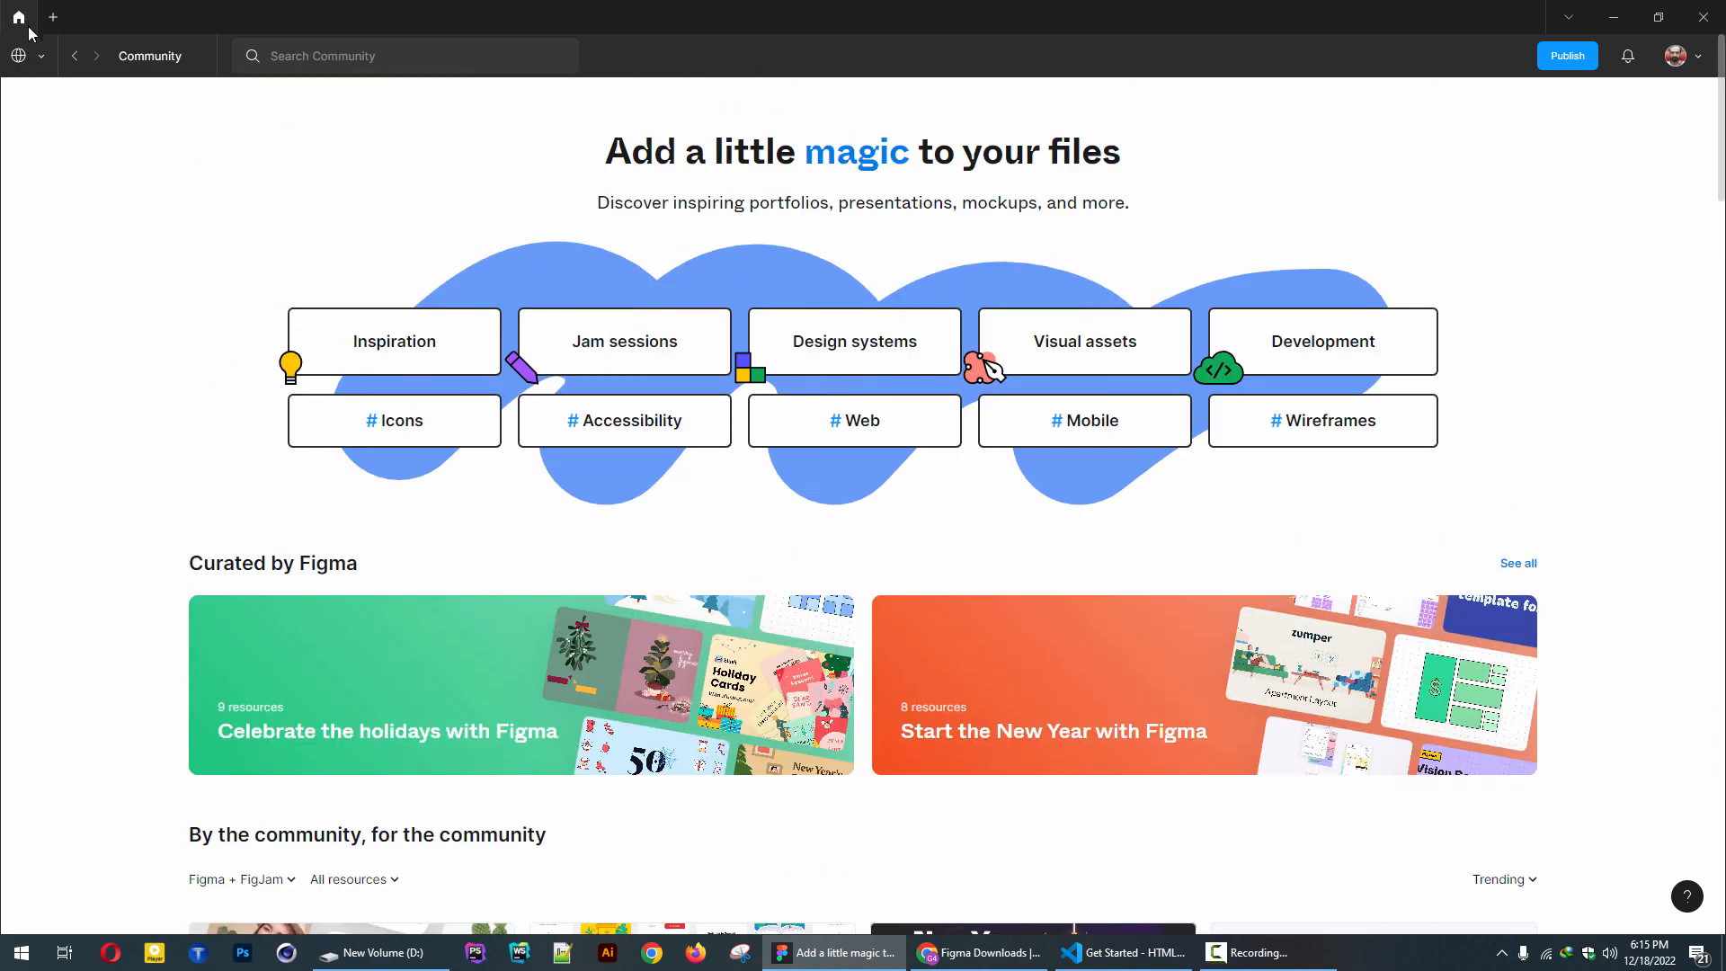
- Return from the Community to the personal workspace and create a new design file in the Assets project
left_click(27, 56)
left_click(81, 142)
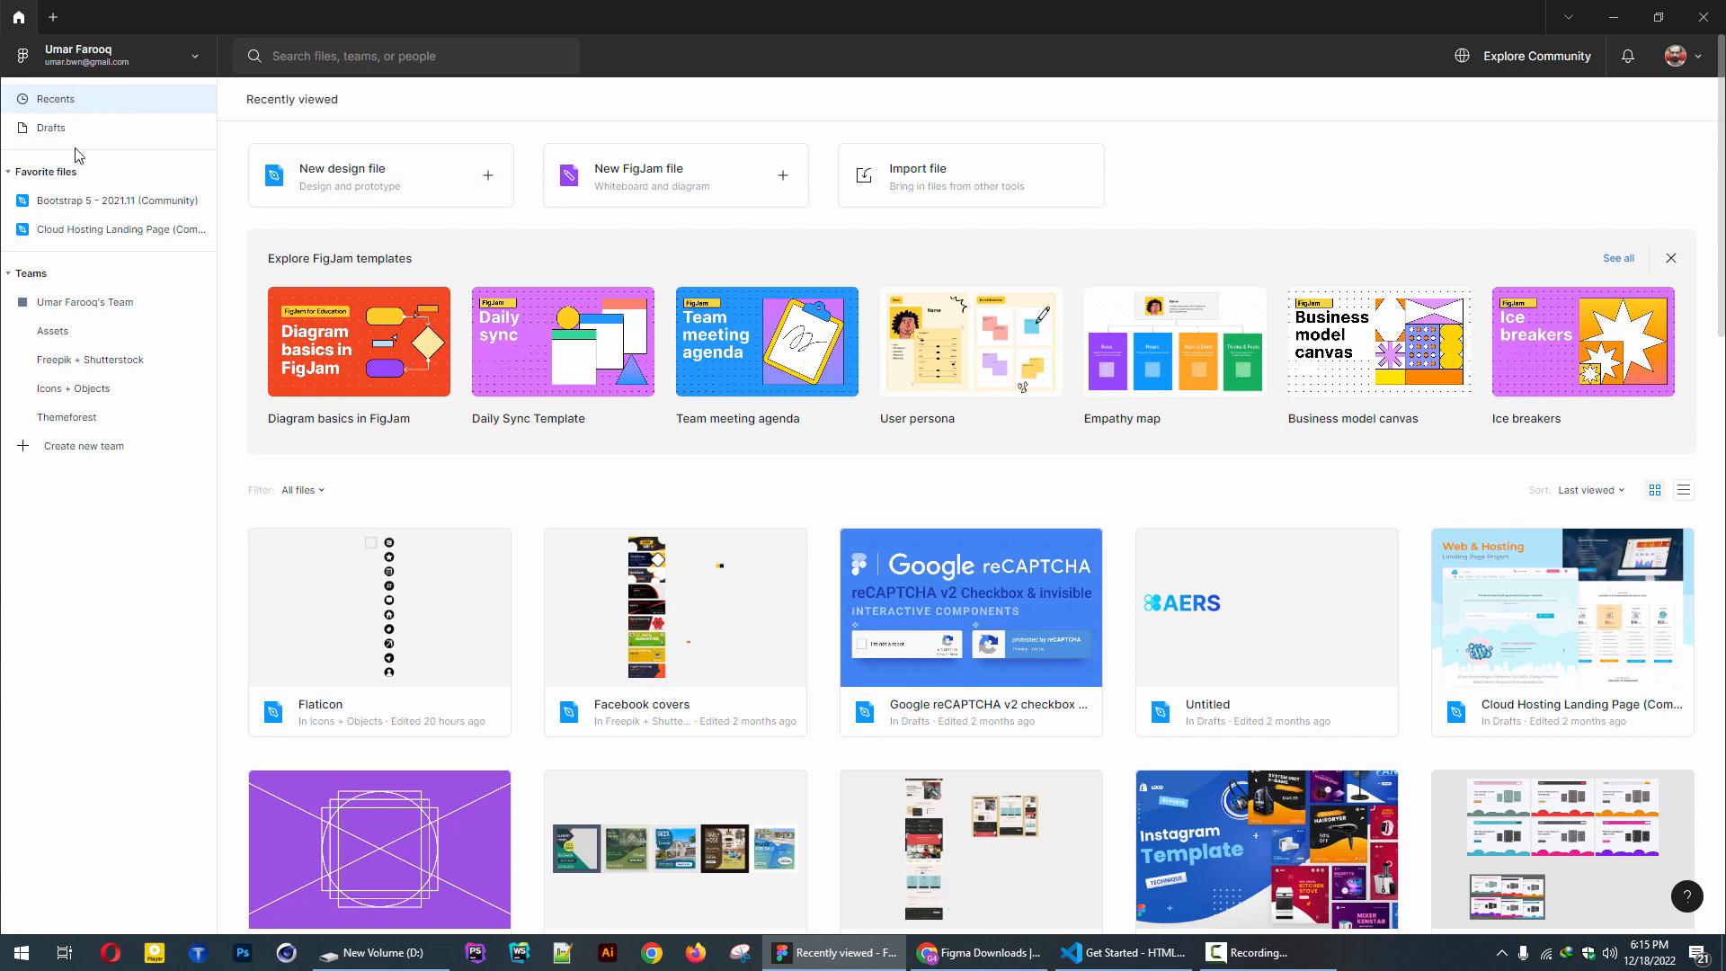
left_click(71, 337)
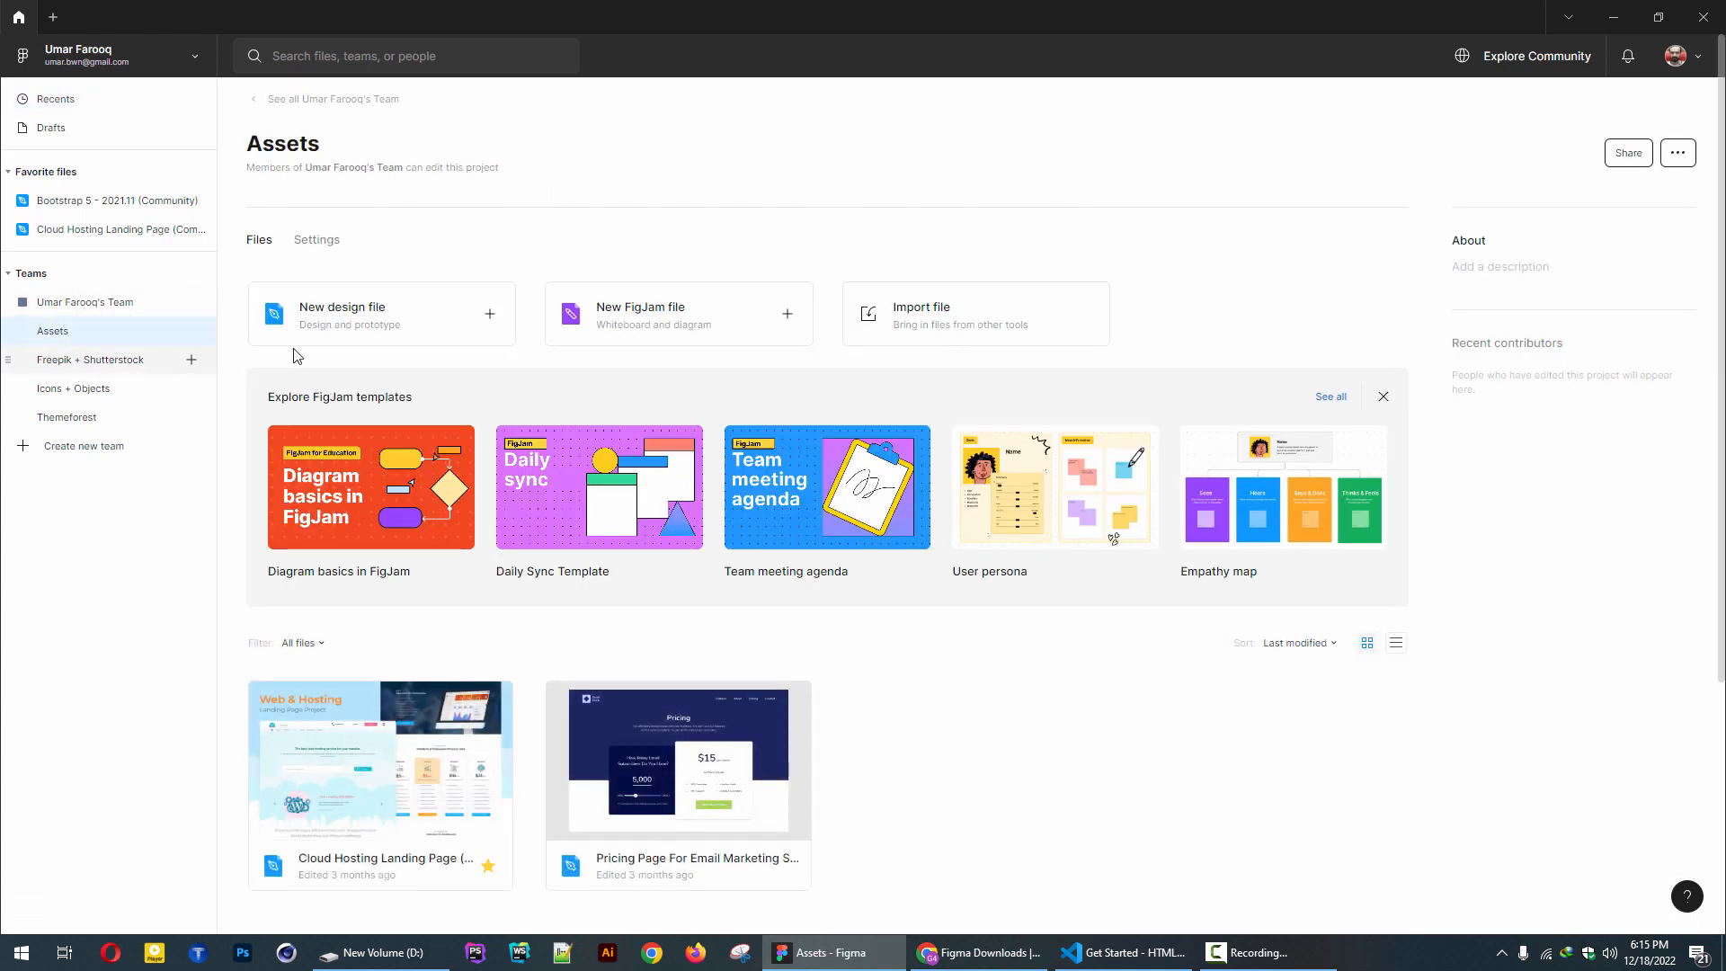
left_click(1678, 155)
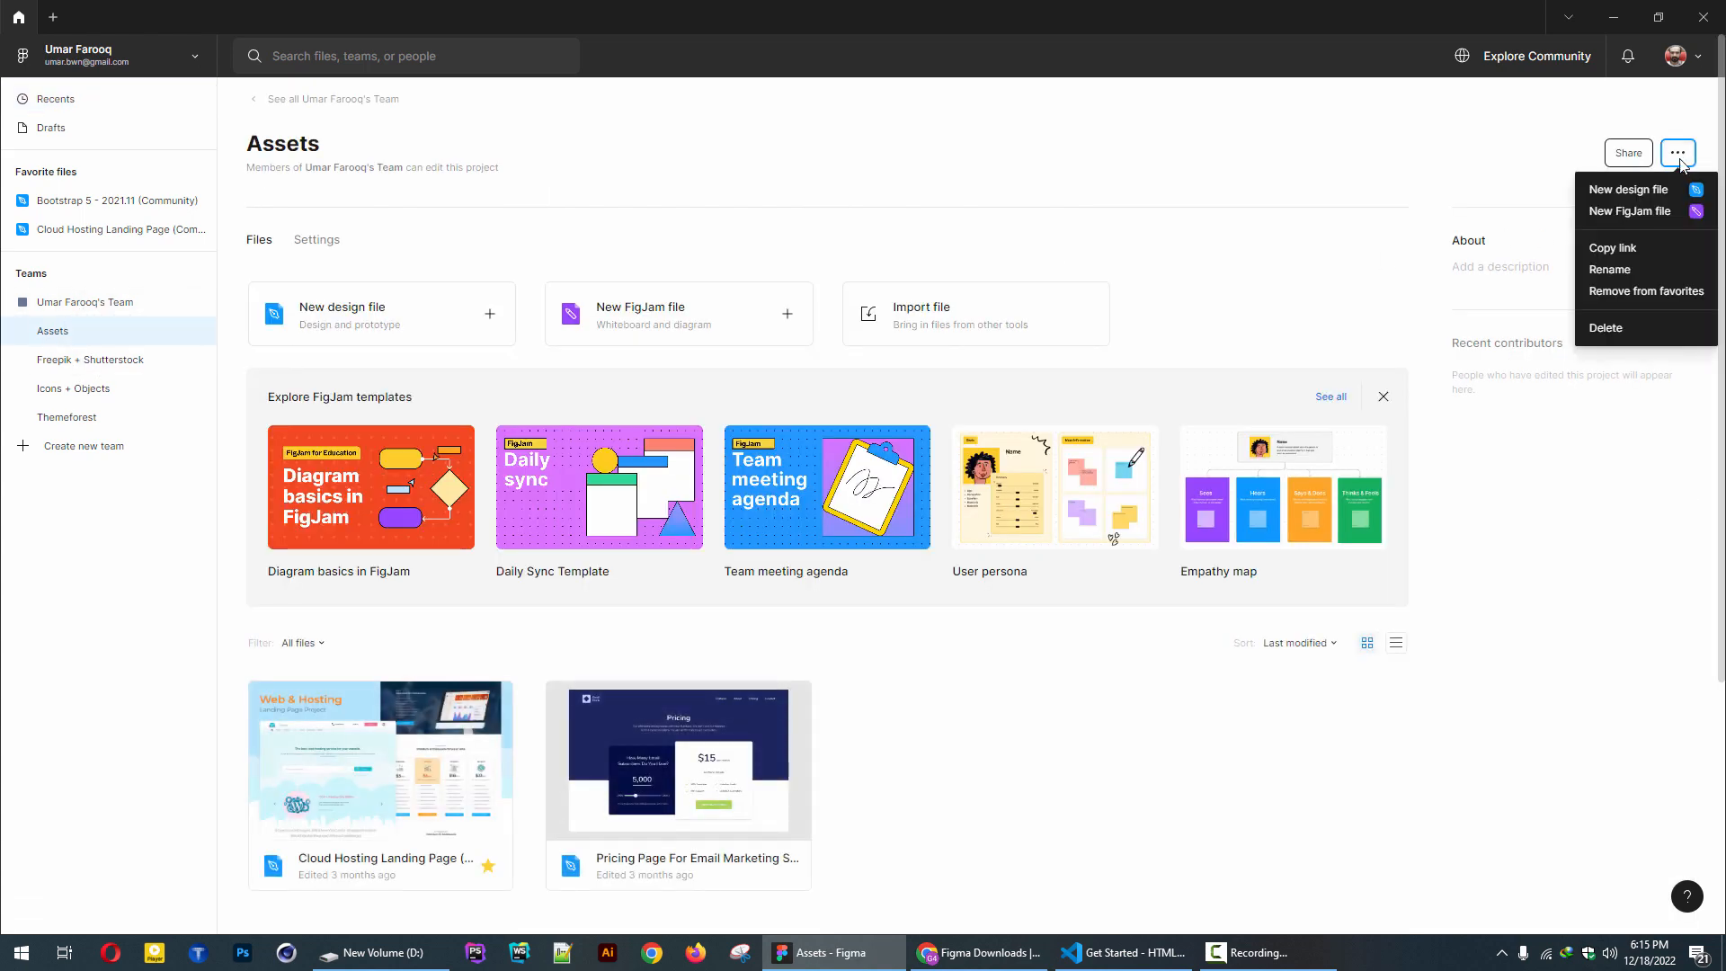
left_click(1642, 187)
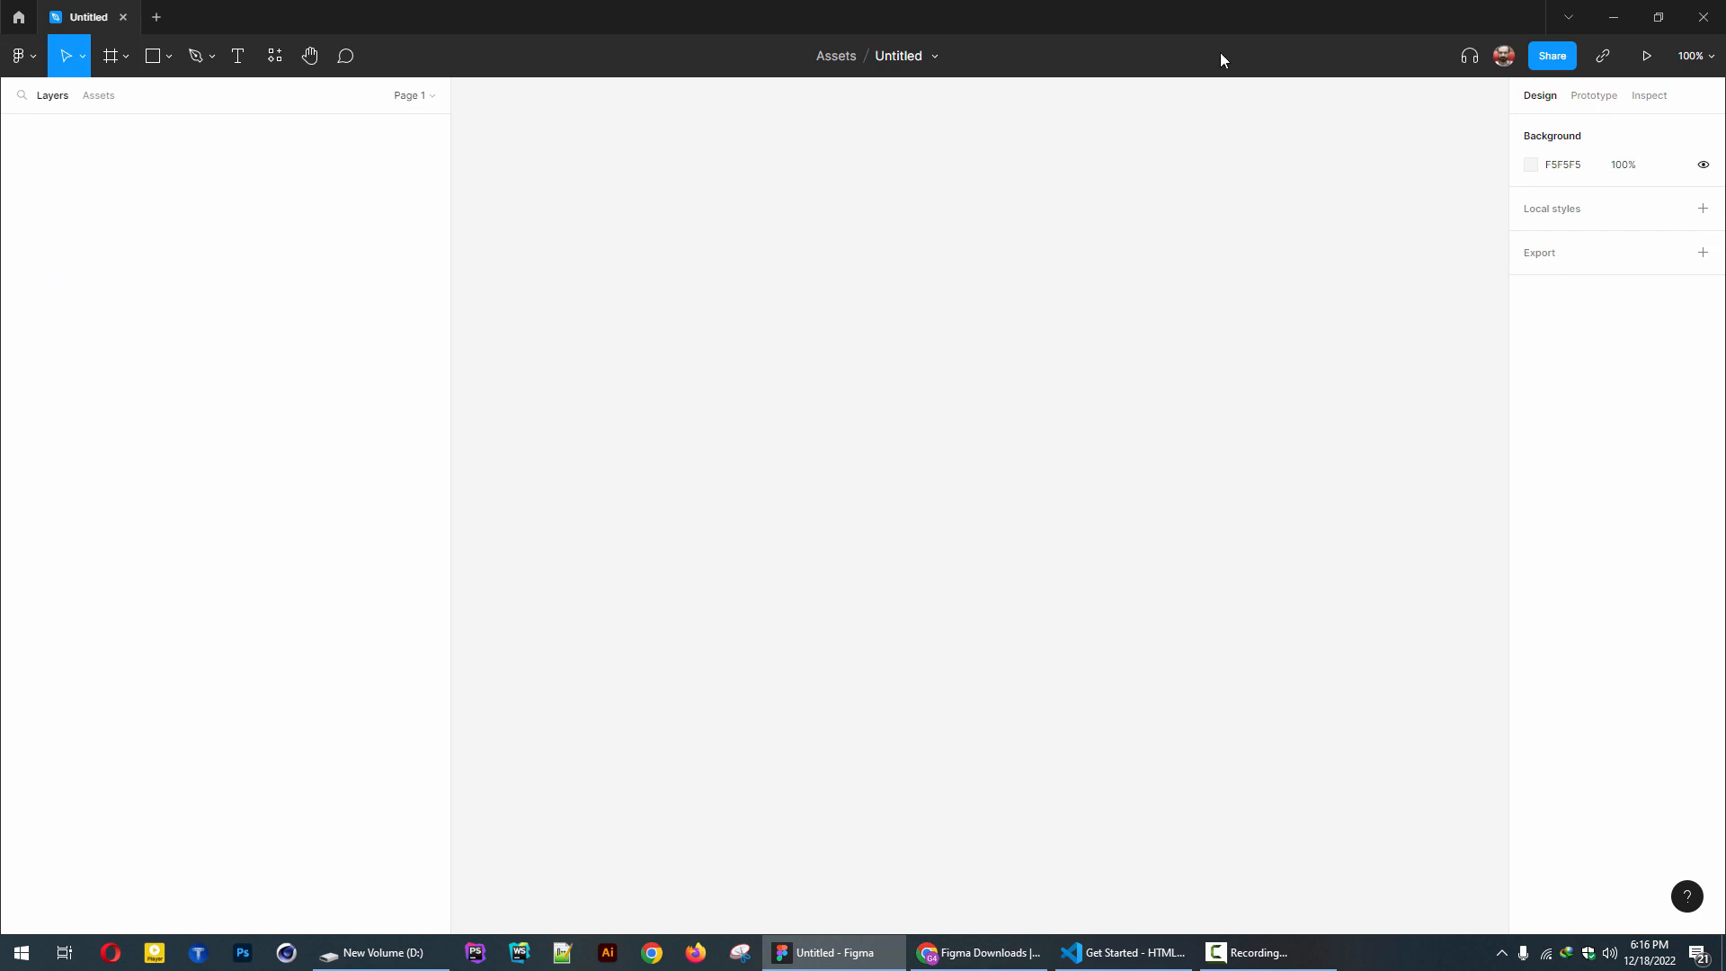
- Look over the file's editing and view commands and turn on the canvas rulers
left_click(33, 63)
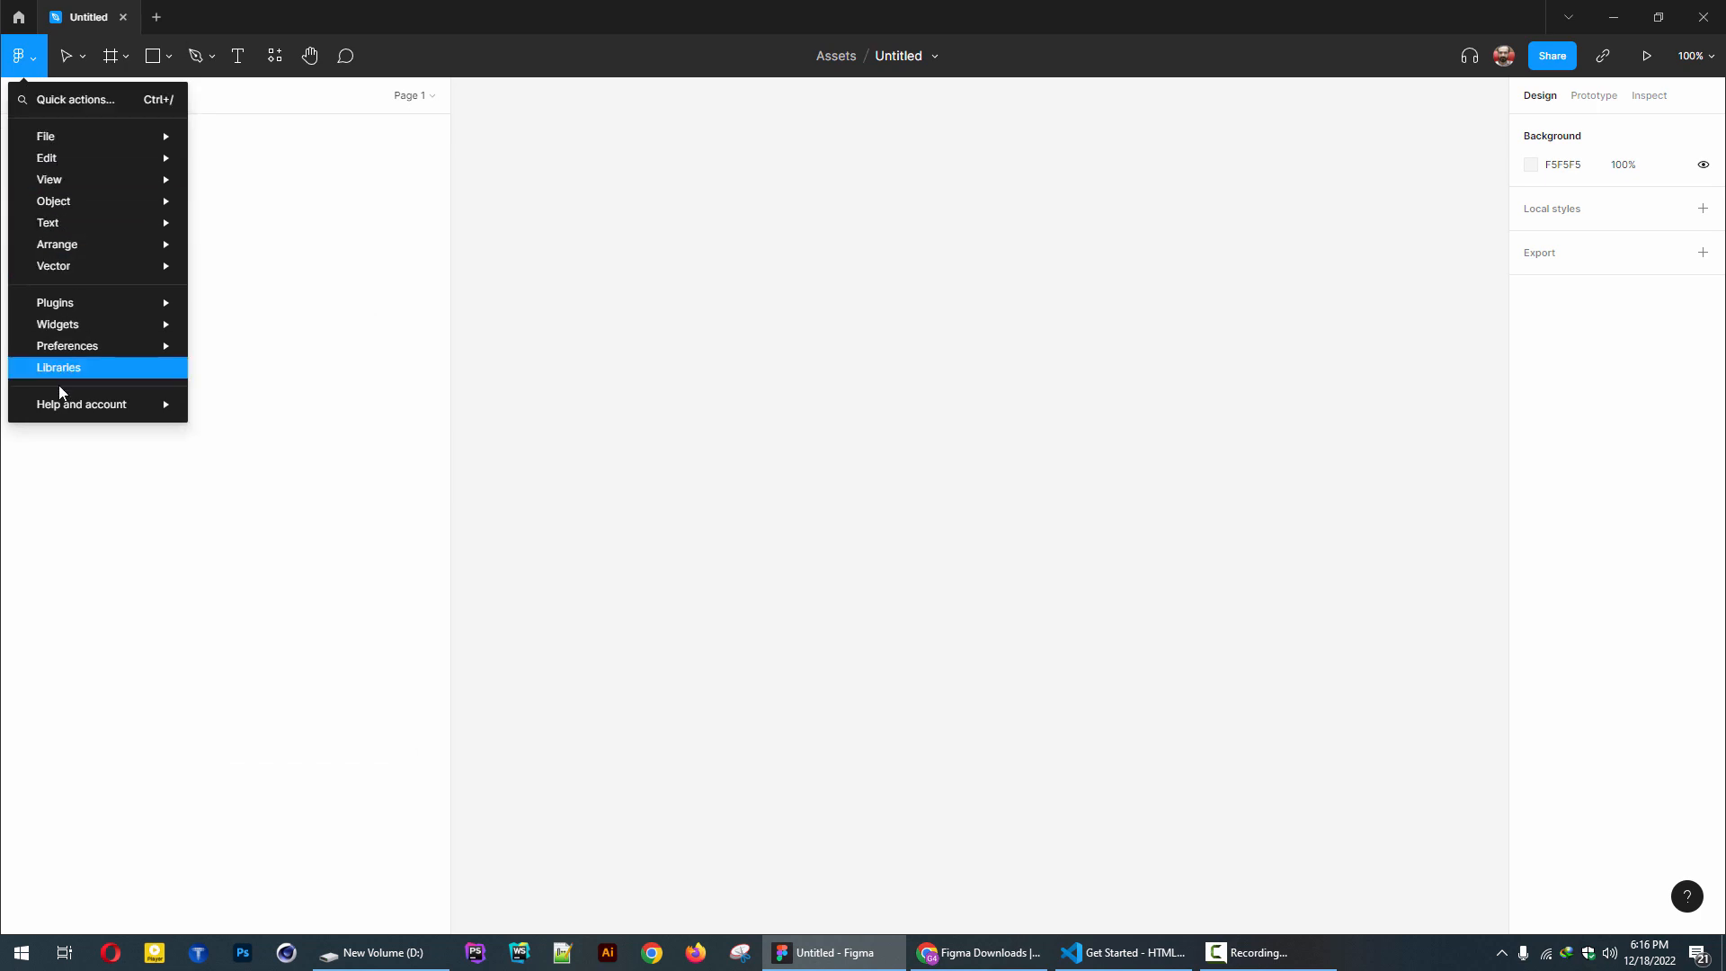
mouse_move(71, 144)
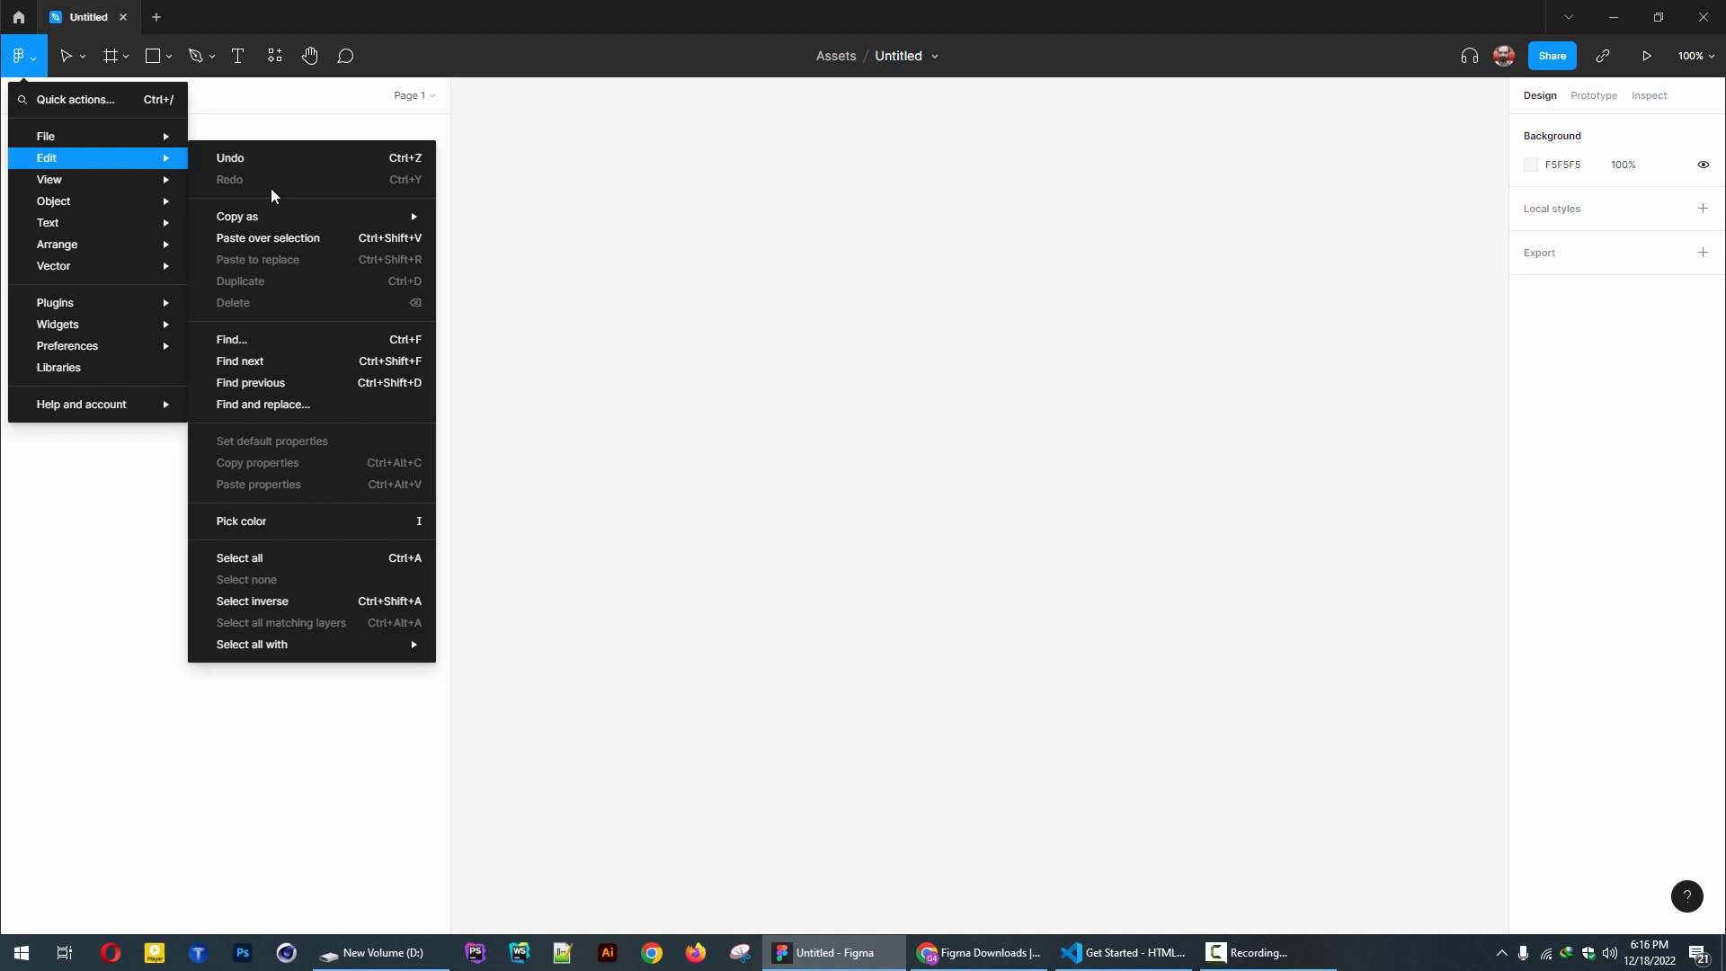
mouse_move(260, 223)
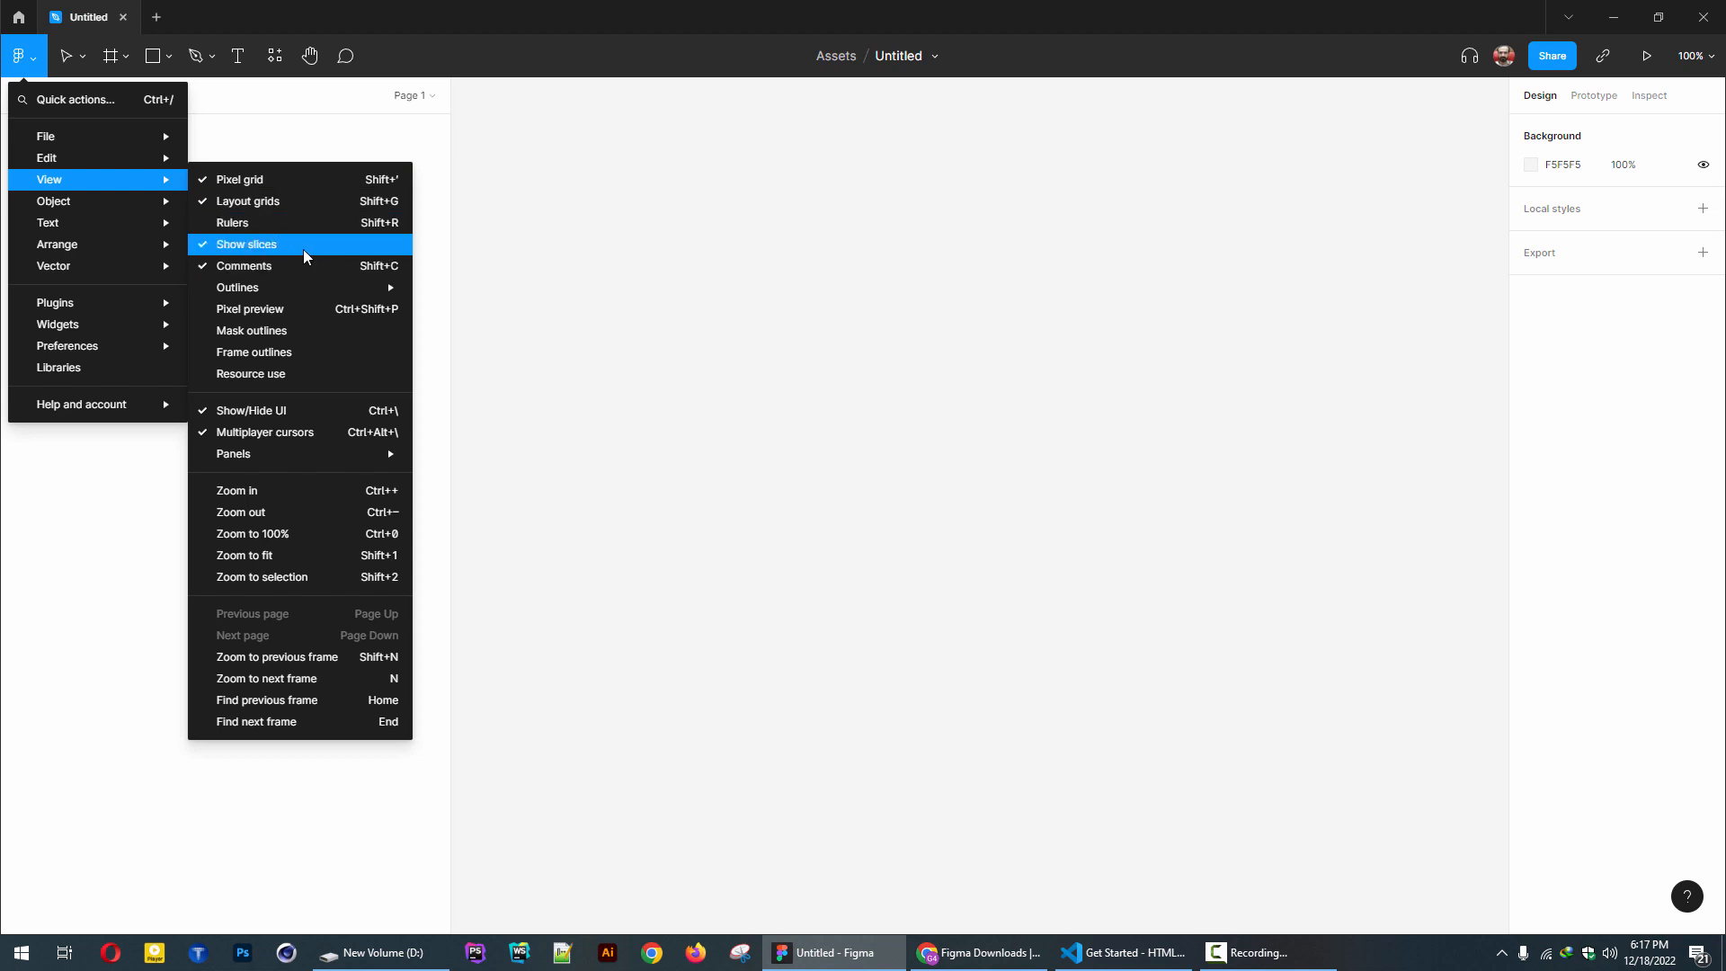
left_click(232, 225)
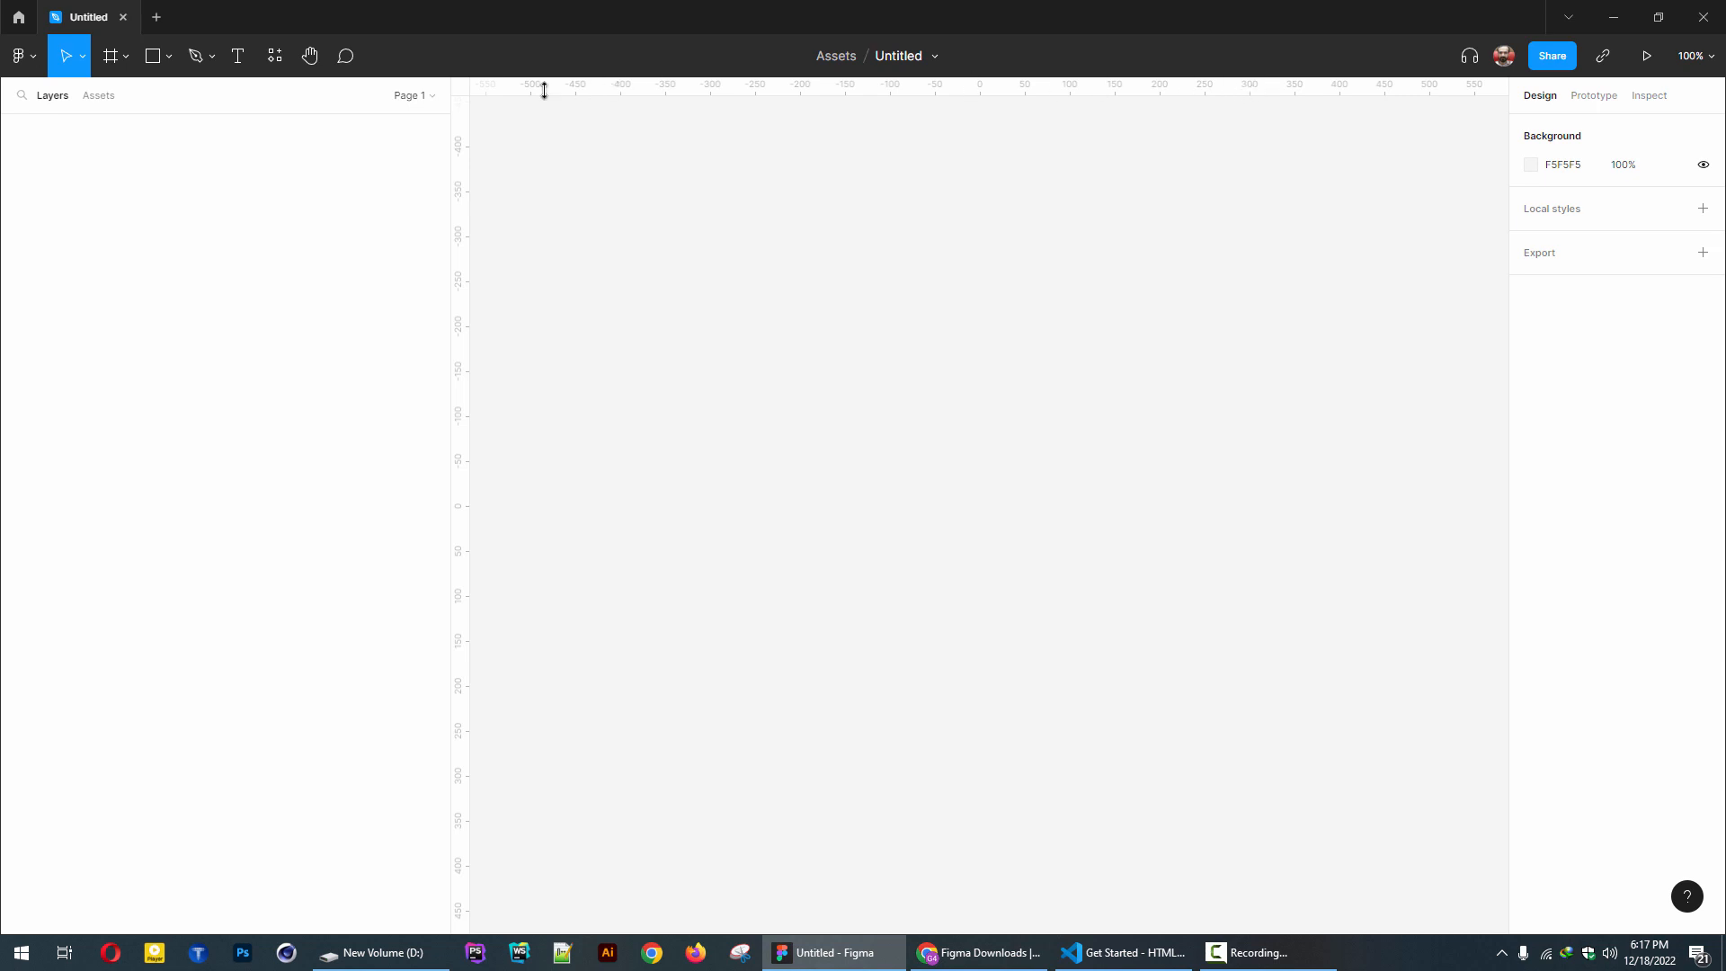
- Look over the remaining main commands, including Object, Text, Vector, Plugins, Preferences, Libraries and Help and account
left_click(9, 59)
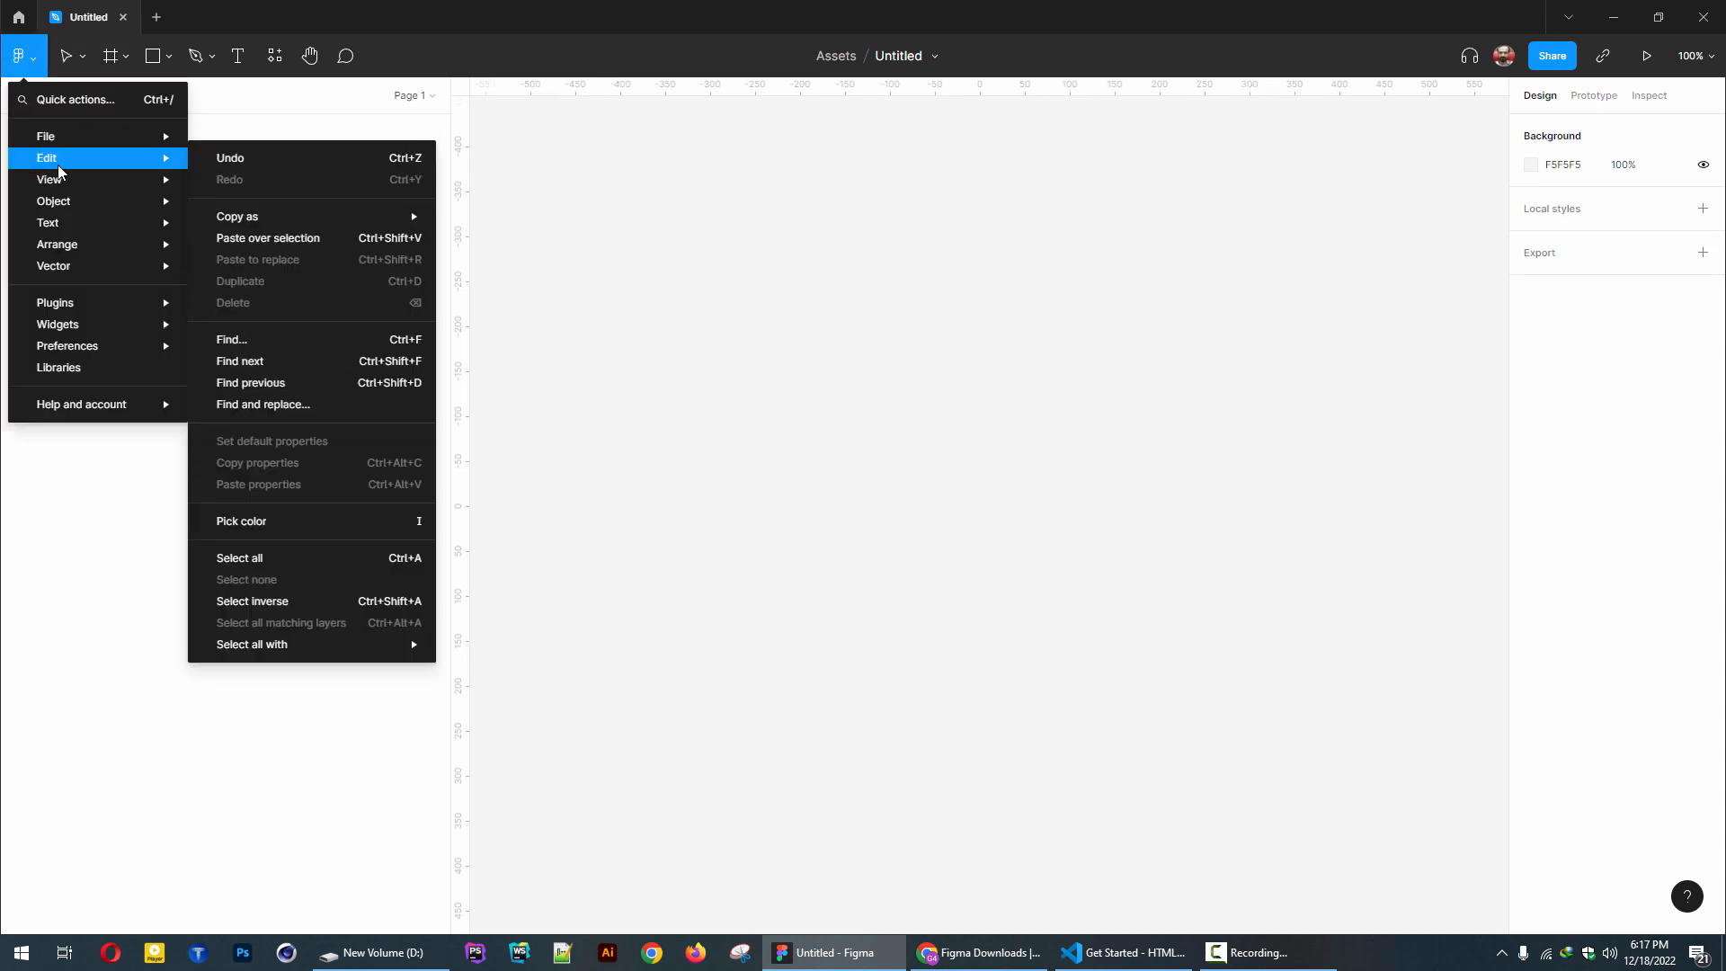
mouse_move(115, 179)
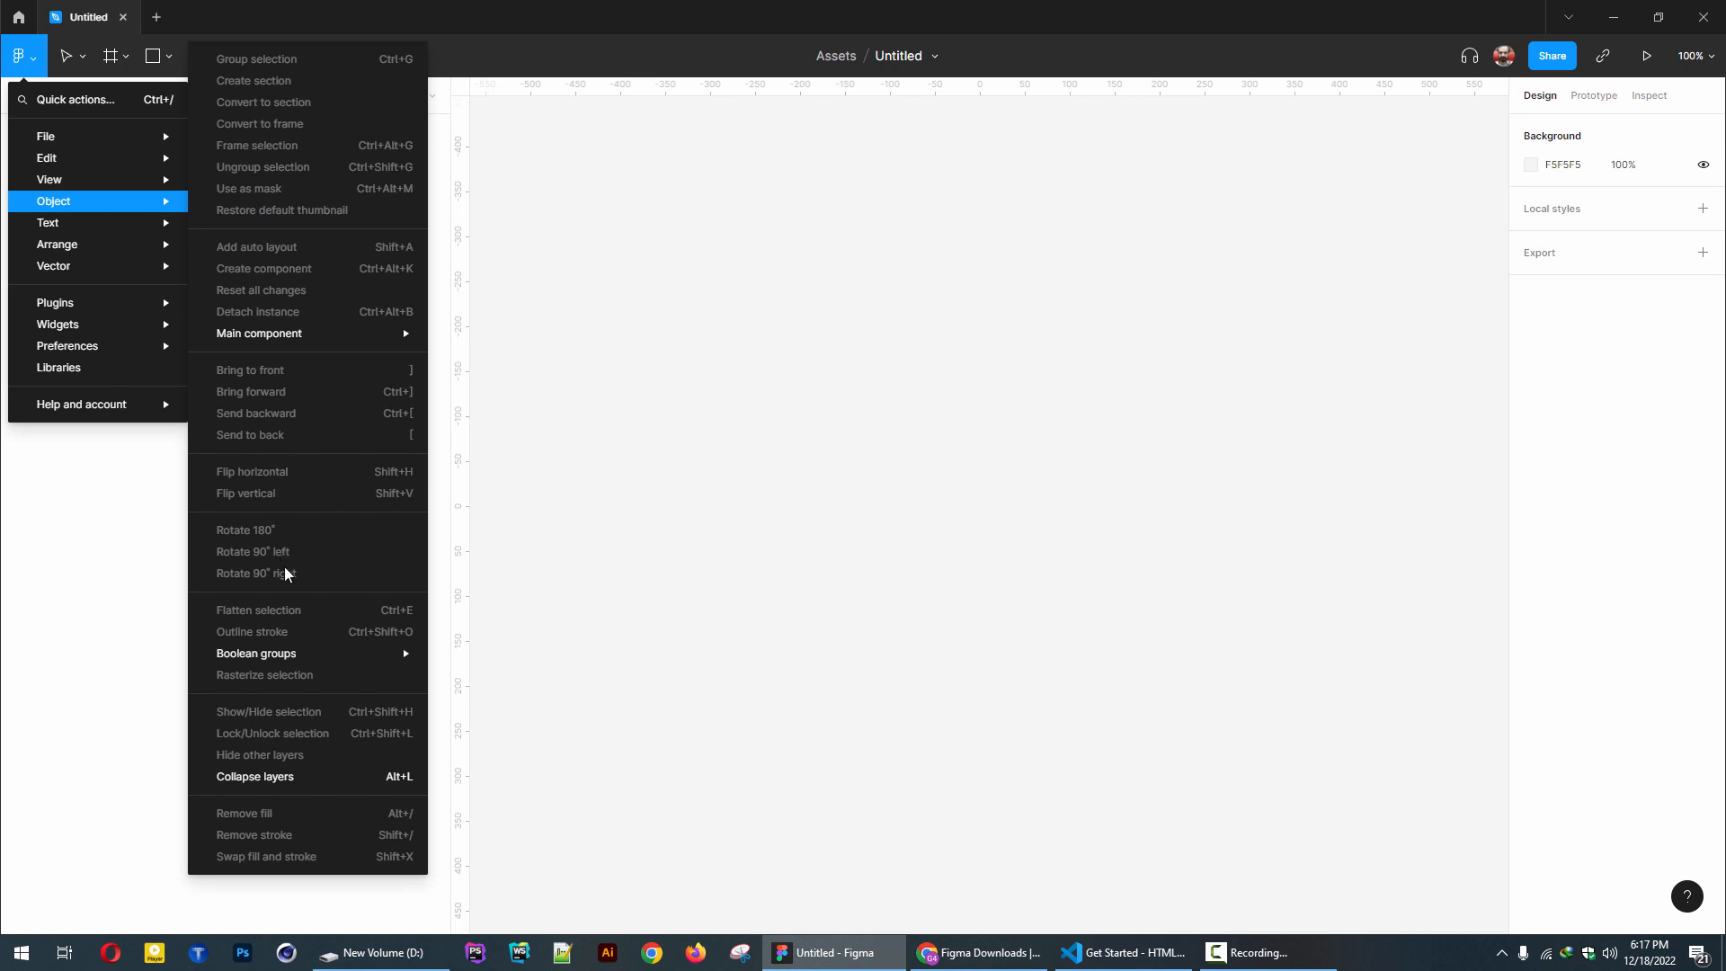
mouse_move(96, 231)
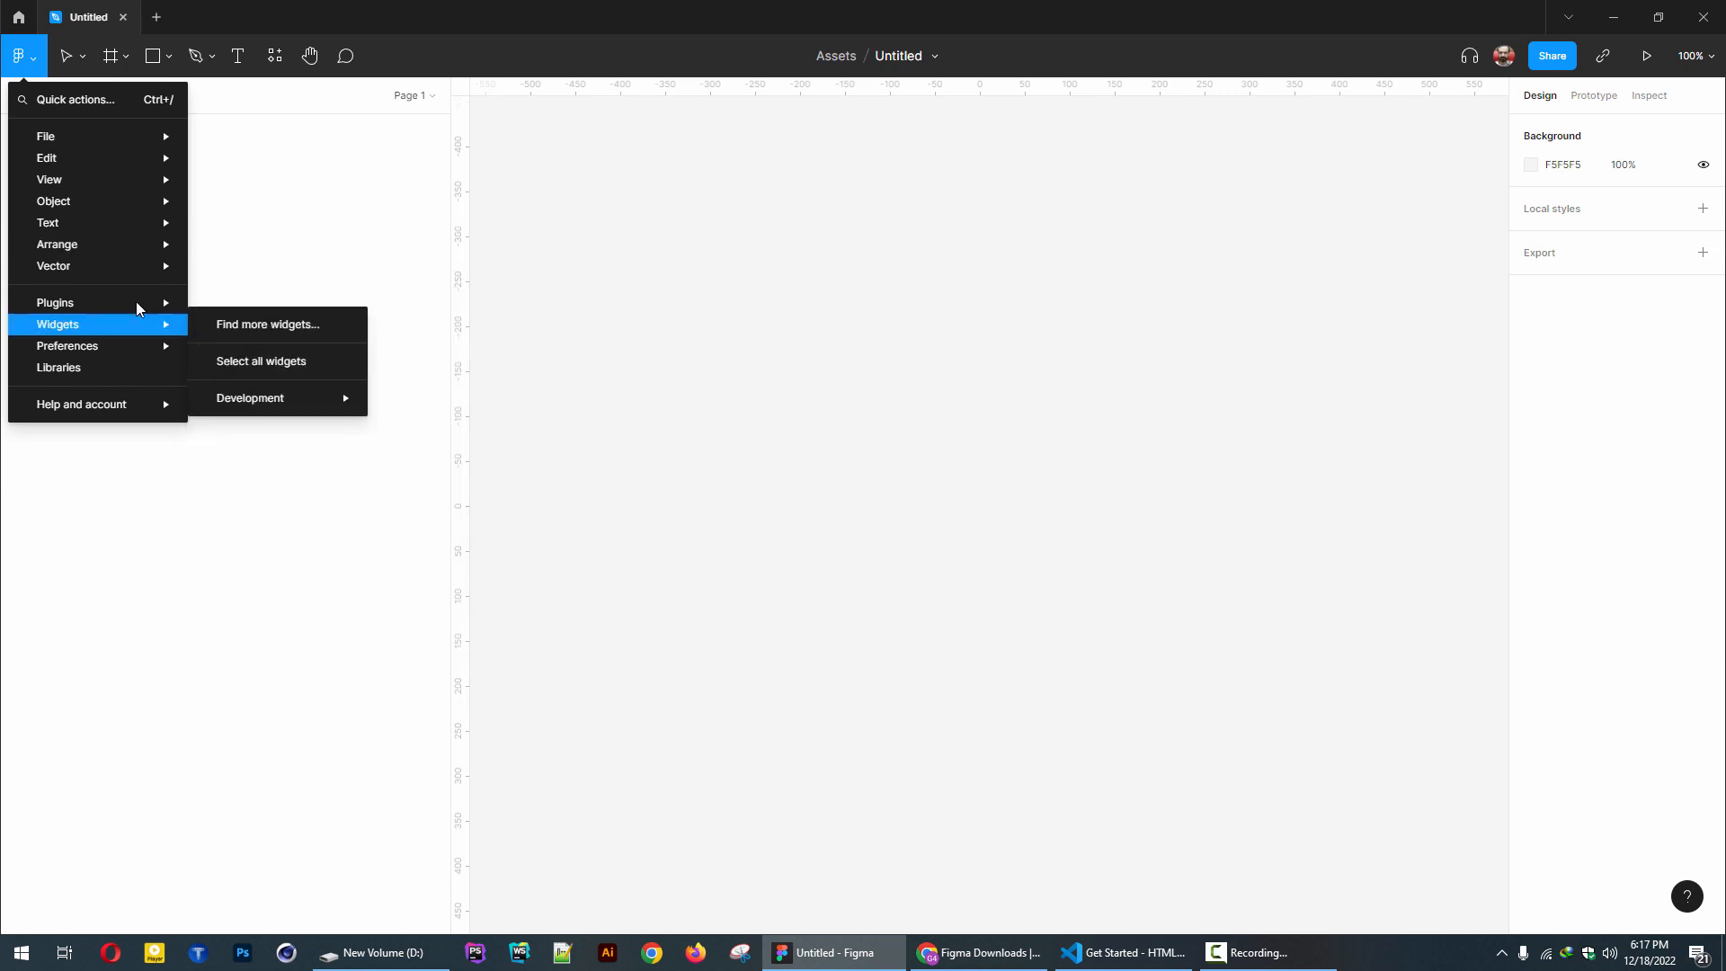
mouse_move(48, 269)
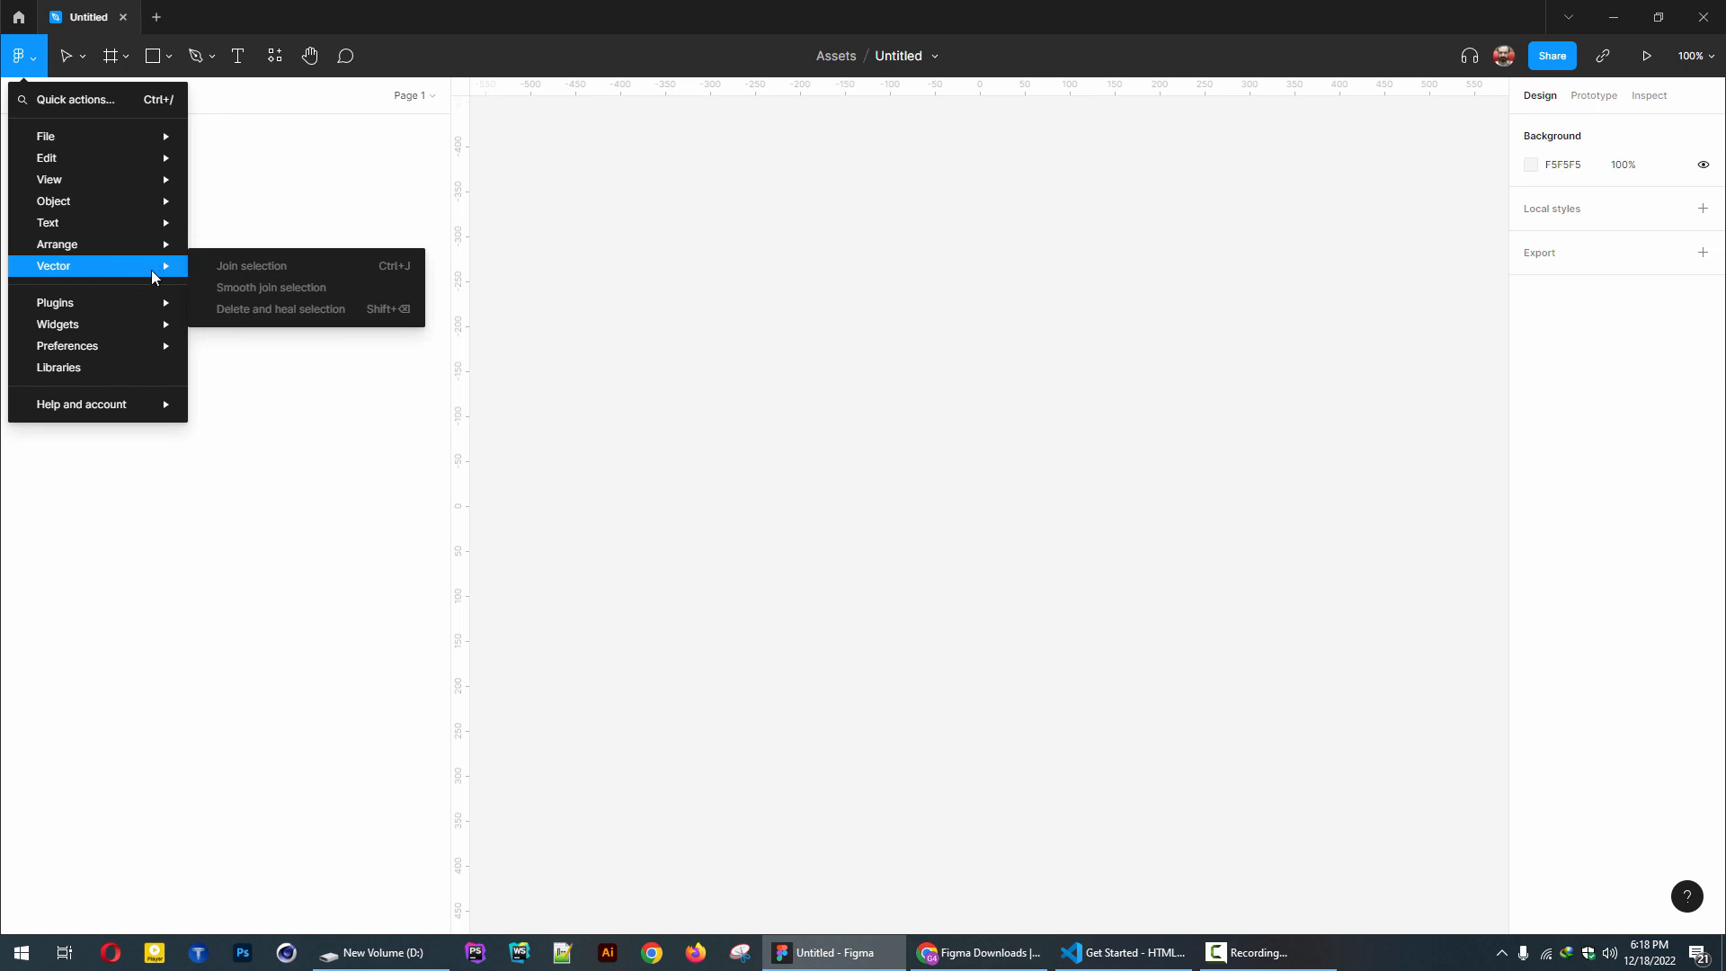
mouse_move(112, 303)
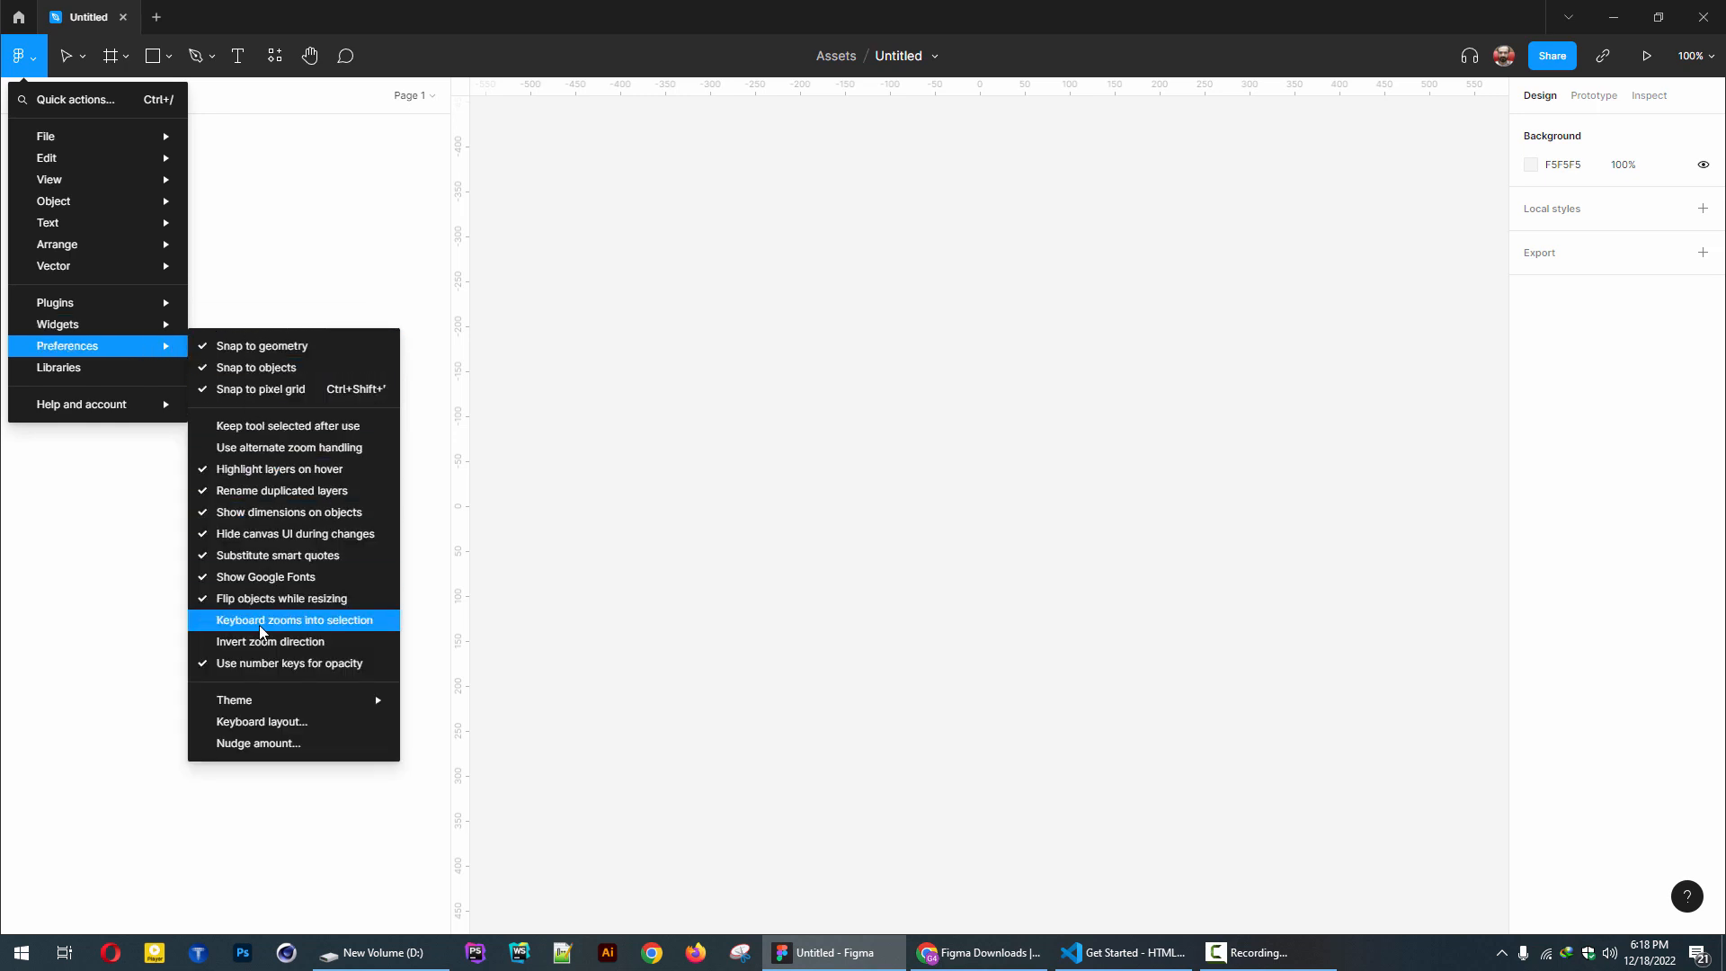
mouse_move(251, 704)
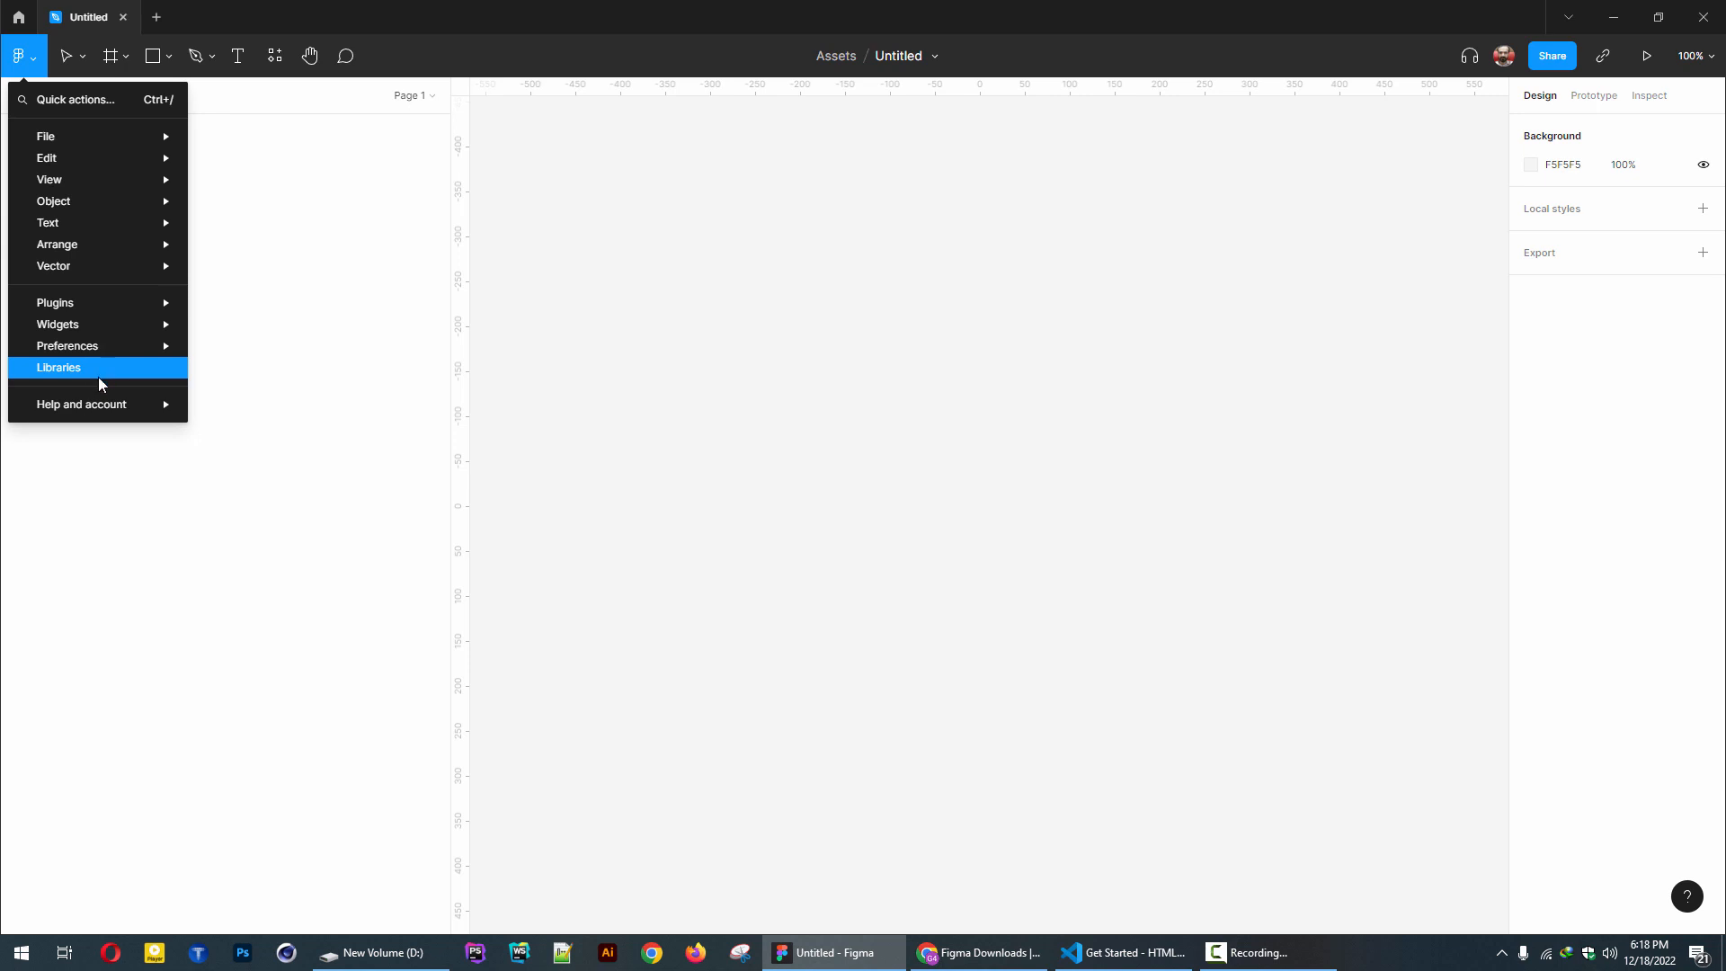
mouse_move(120, 413)
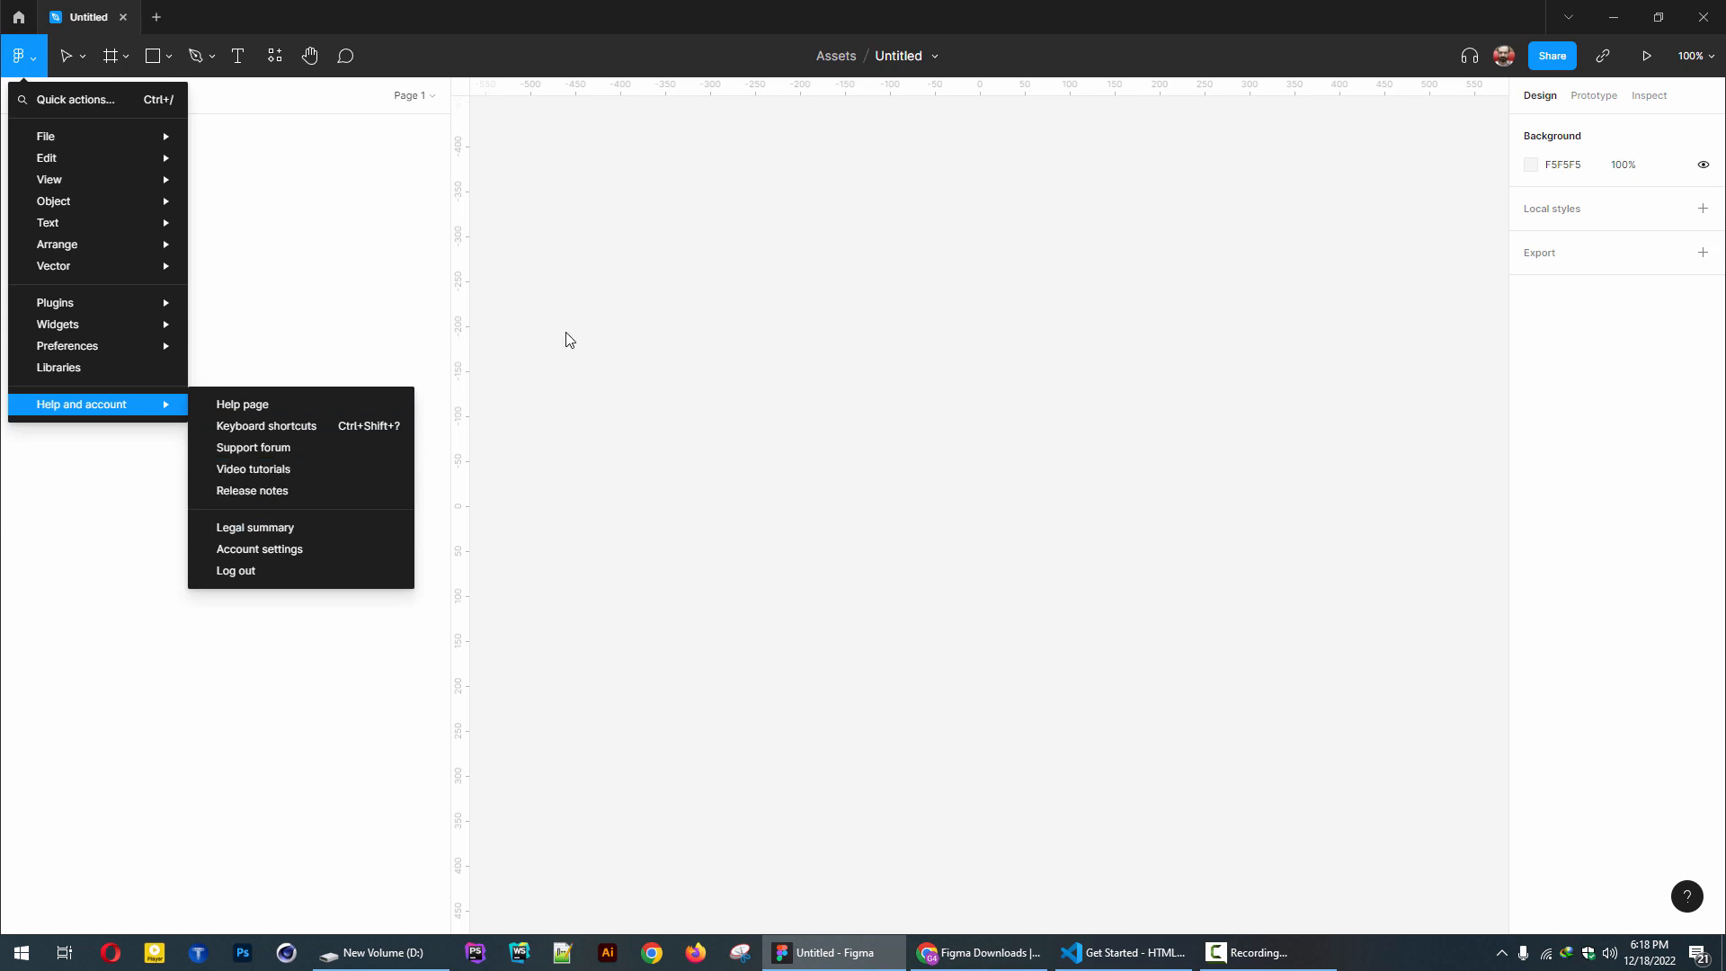
left_click(13, 62)
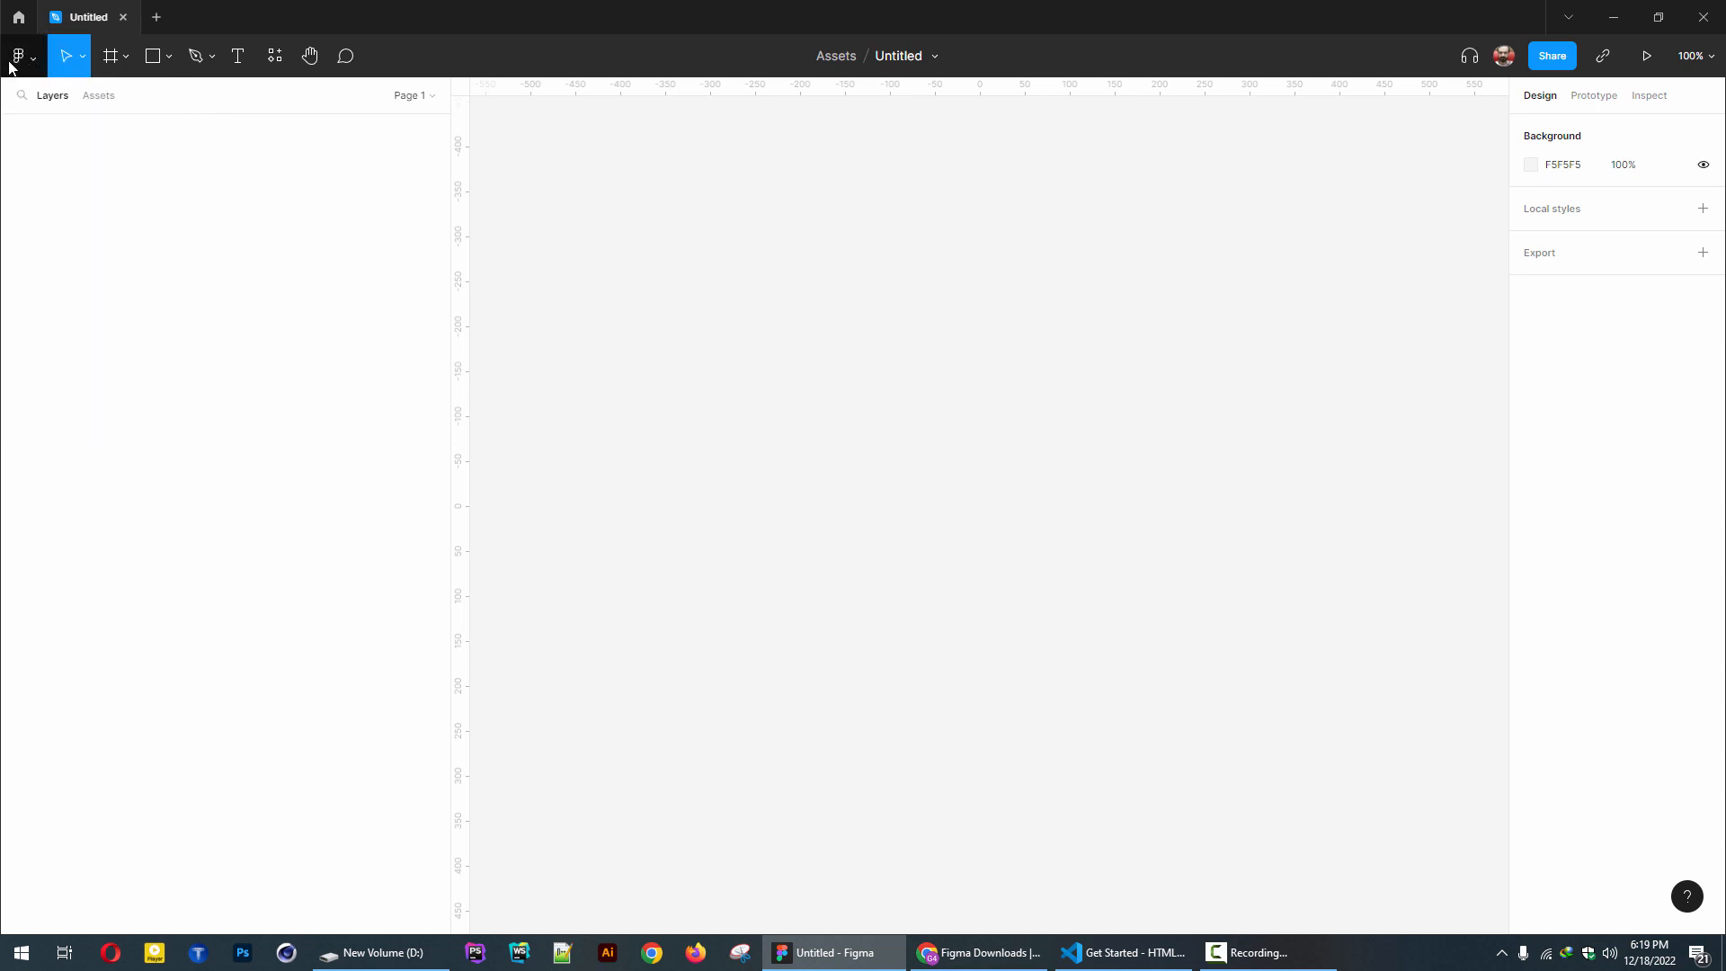
left_click(13, 65)
left_click(20, 58)
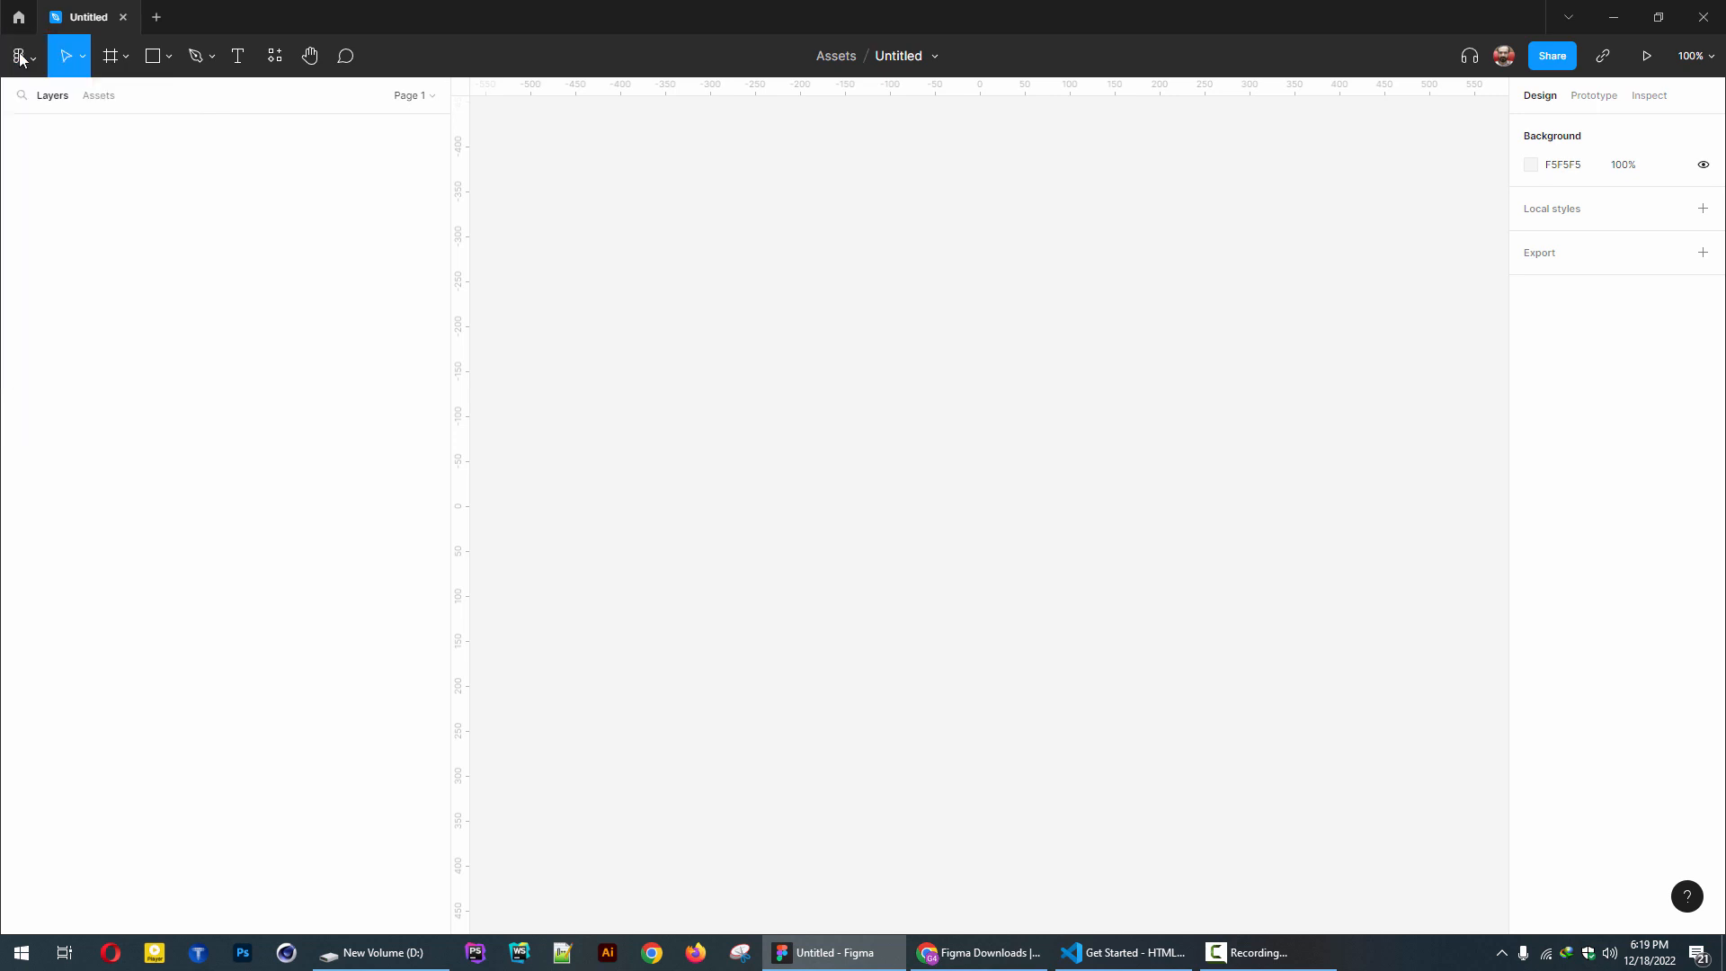
- Draw a rectangle, move it toward the canvas's upper-left corner and resize it to about 153 × 151
left_click(83, 58)
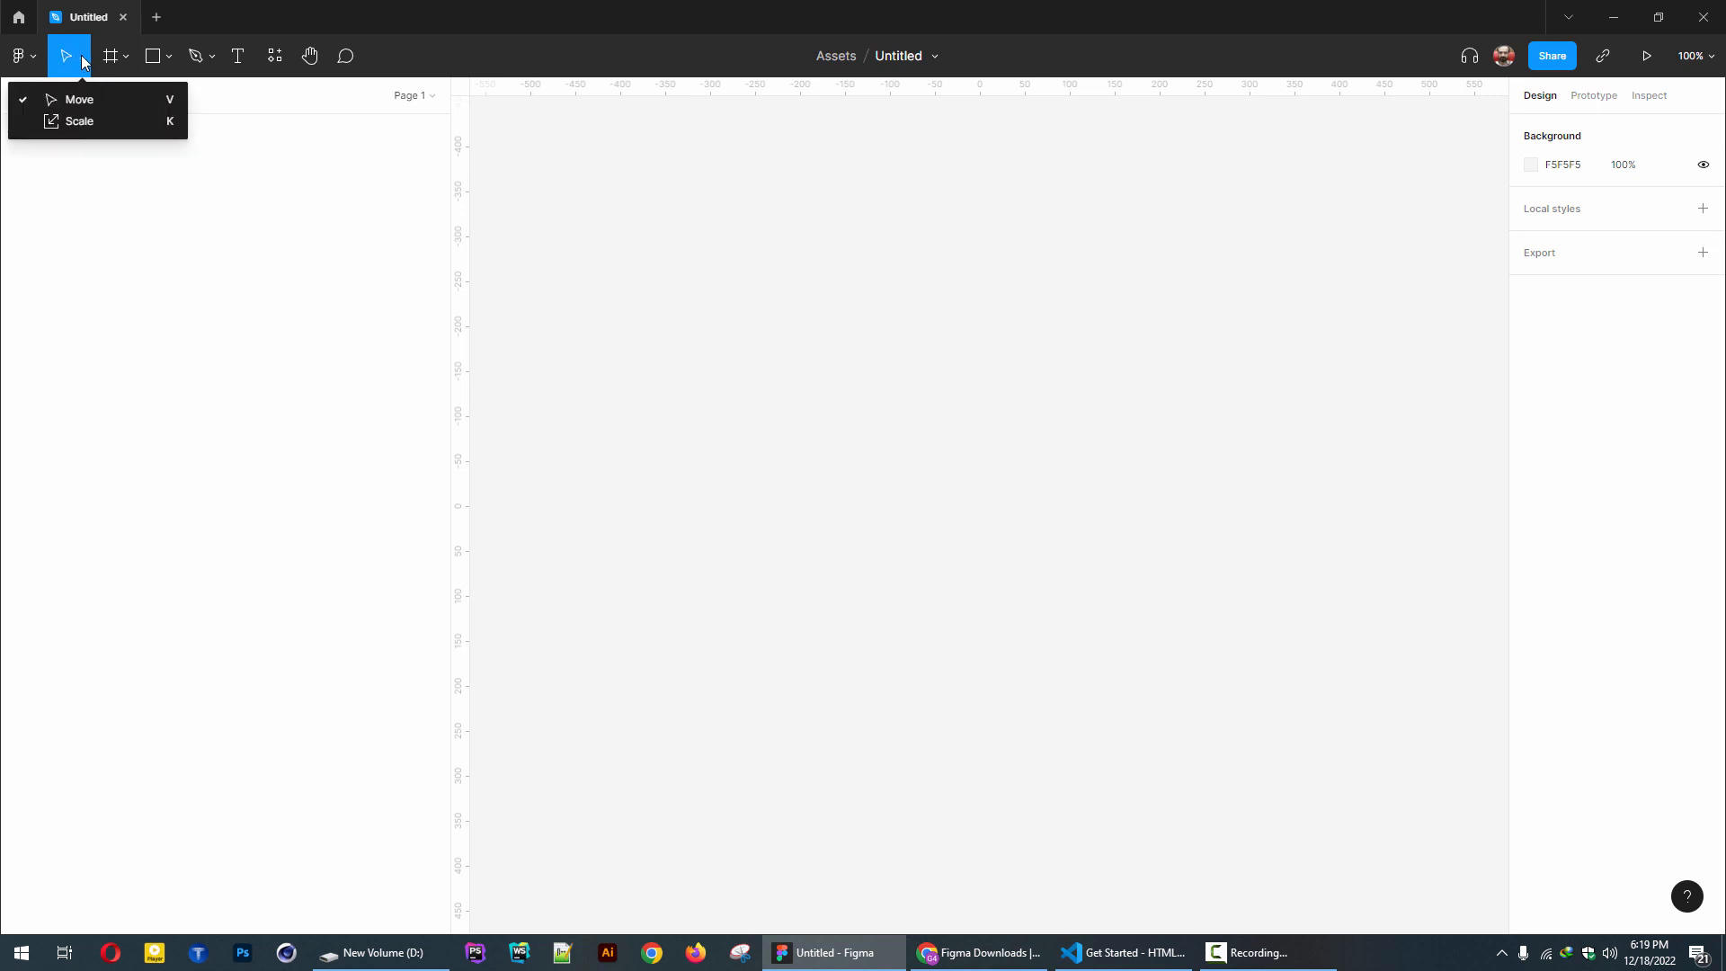
left_click(151, 60)
left_click_drag(595, 154, 768, 337)
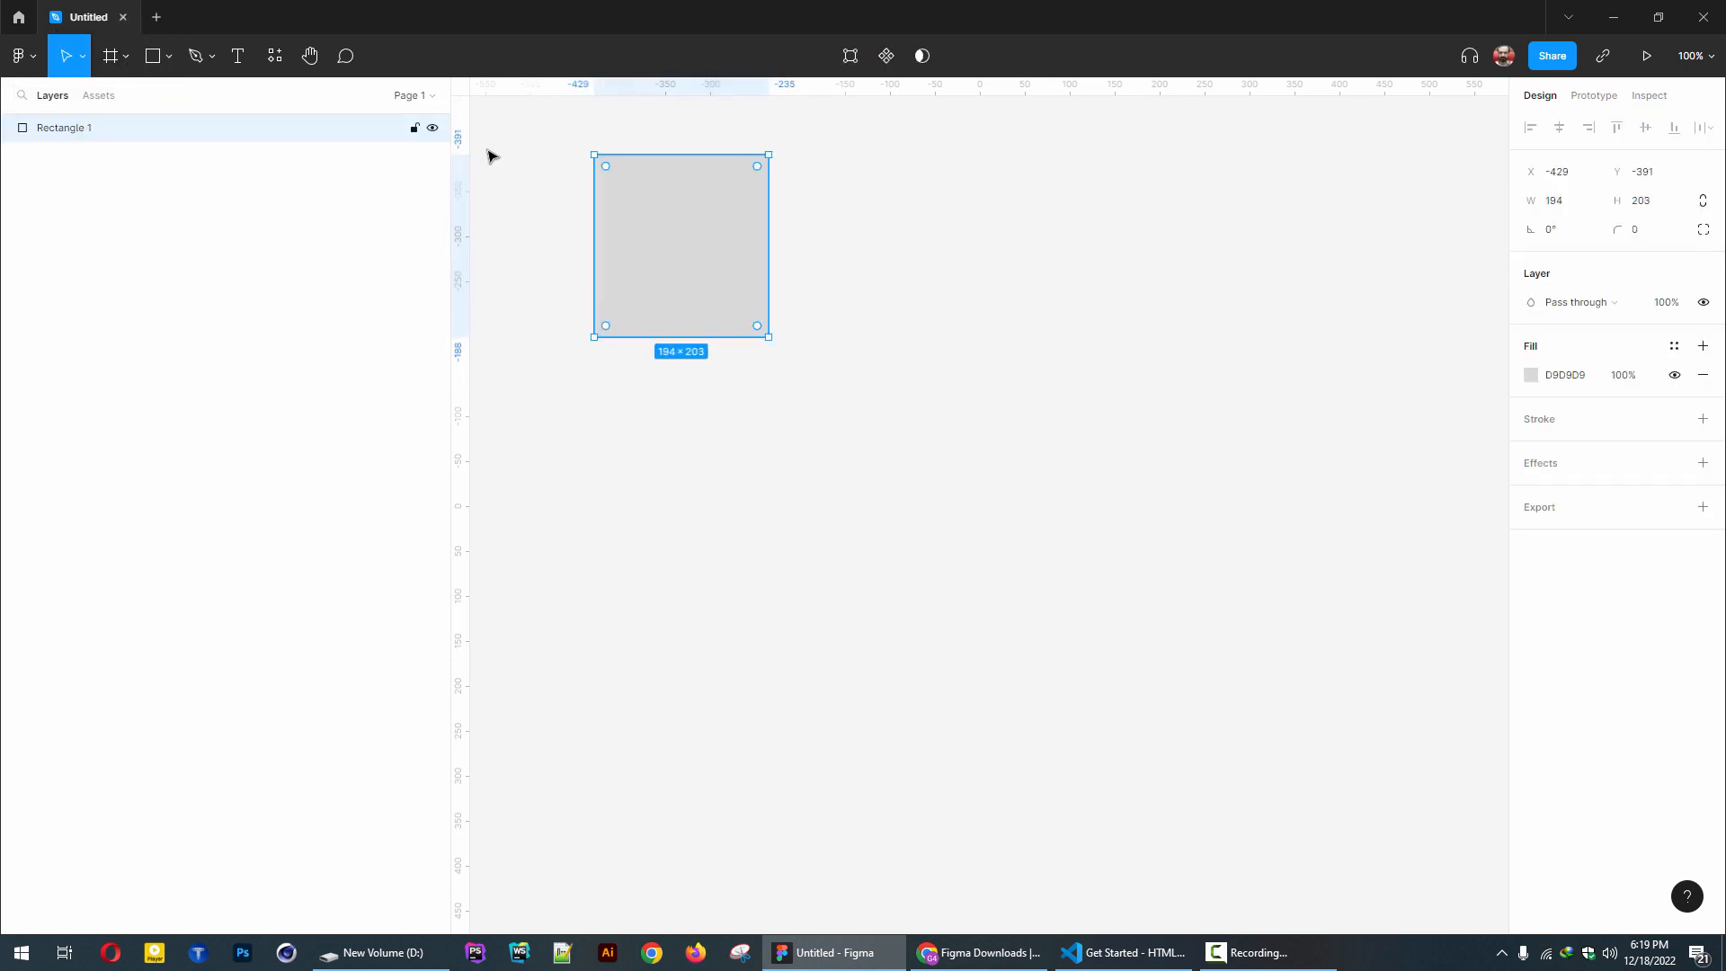
left_click_drag(683, 270, 581, 228)
left_click_drag(691, 301, 654, 254)
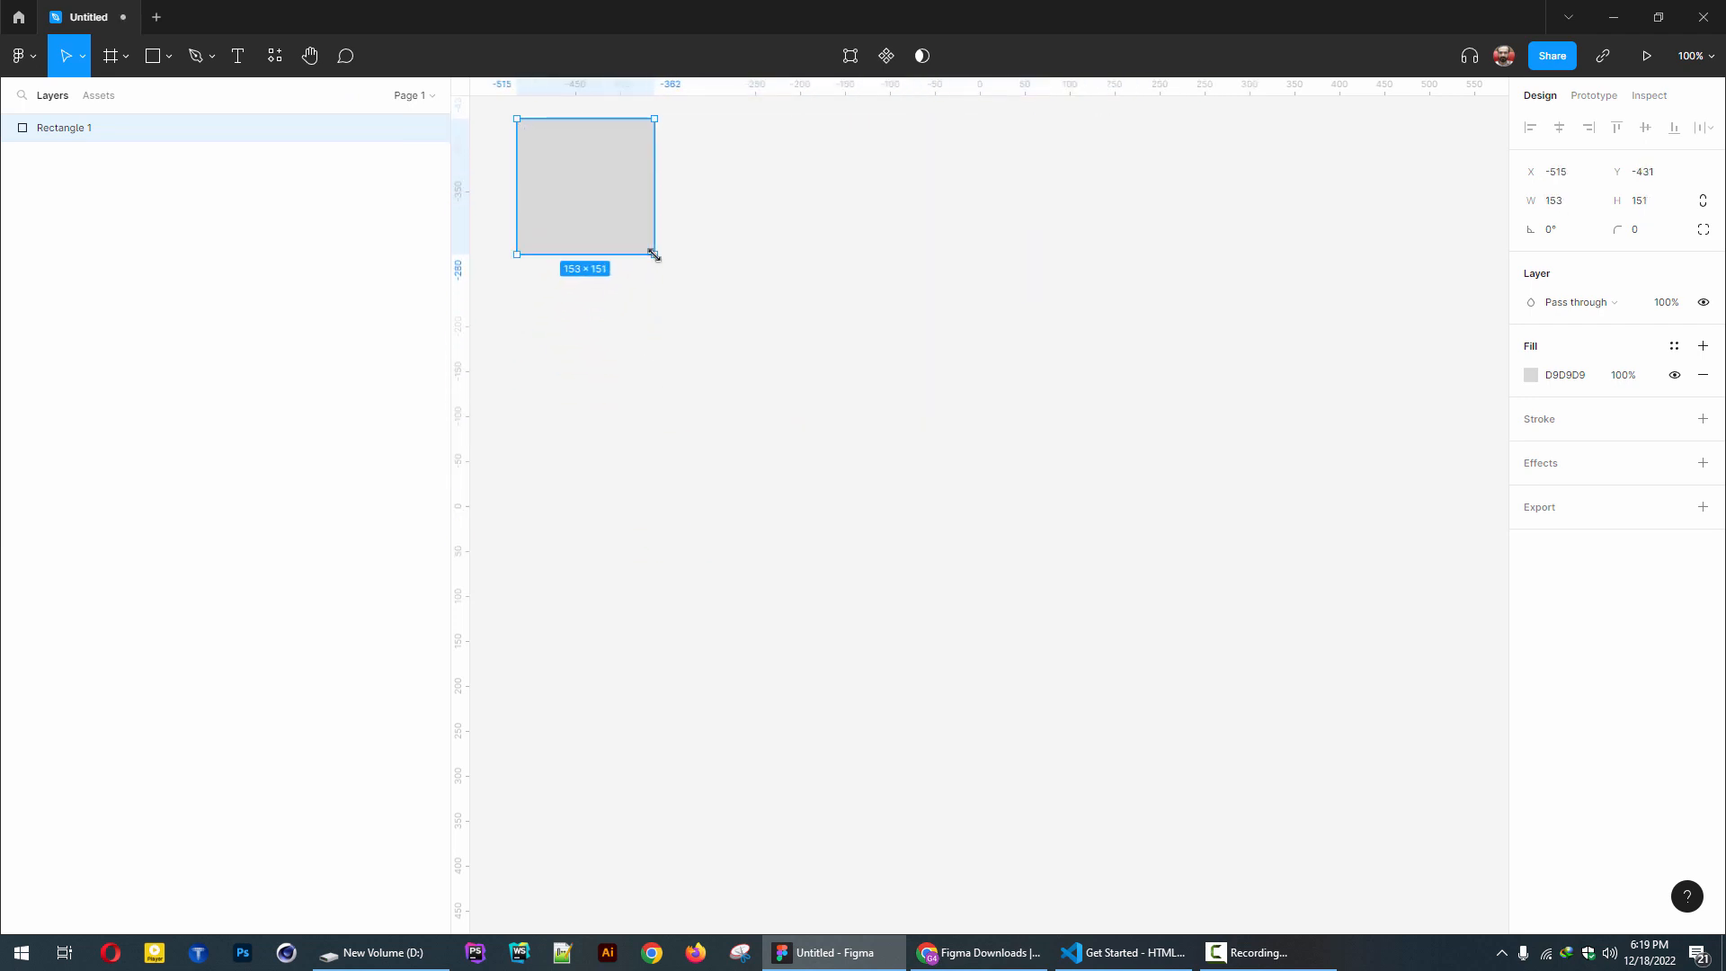
- Enlarge the rectangle proportionally to about 198 × 195 with the Scale tool
left_click(80, 59)
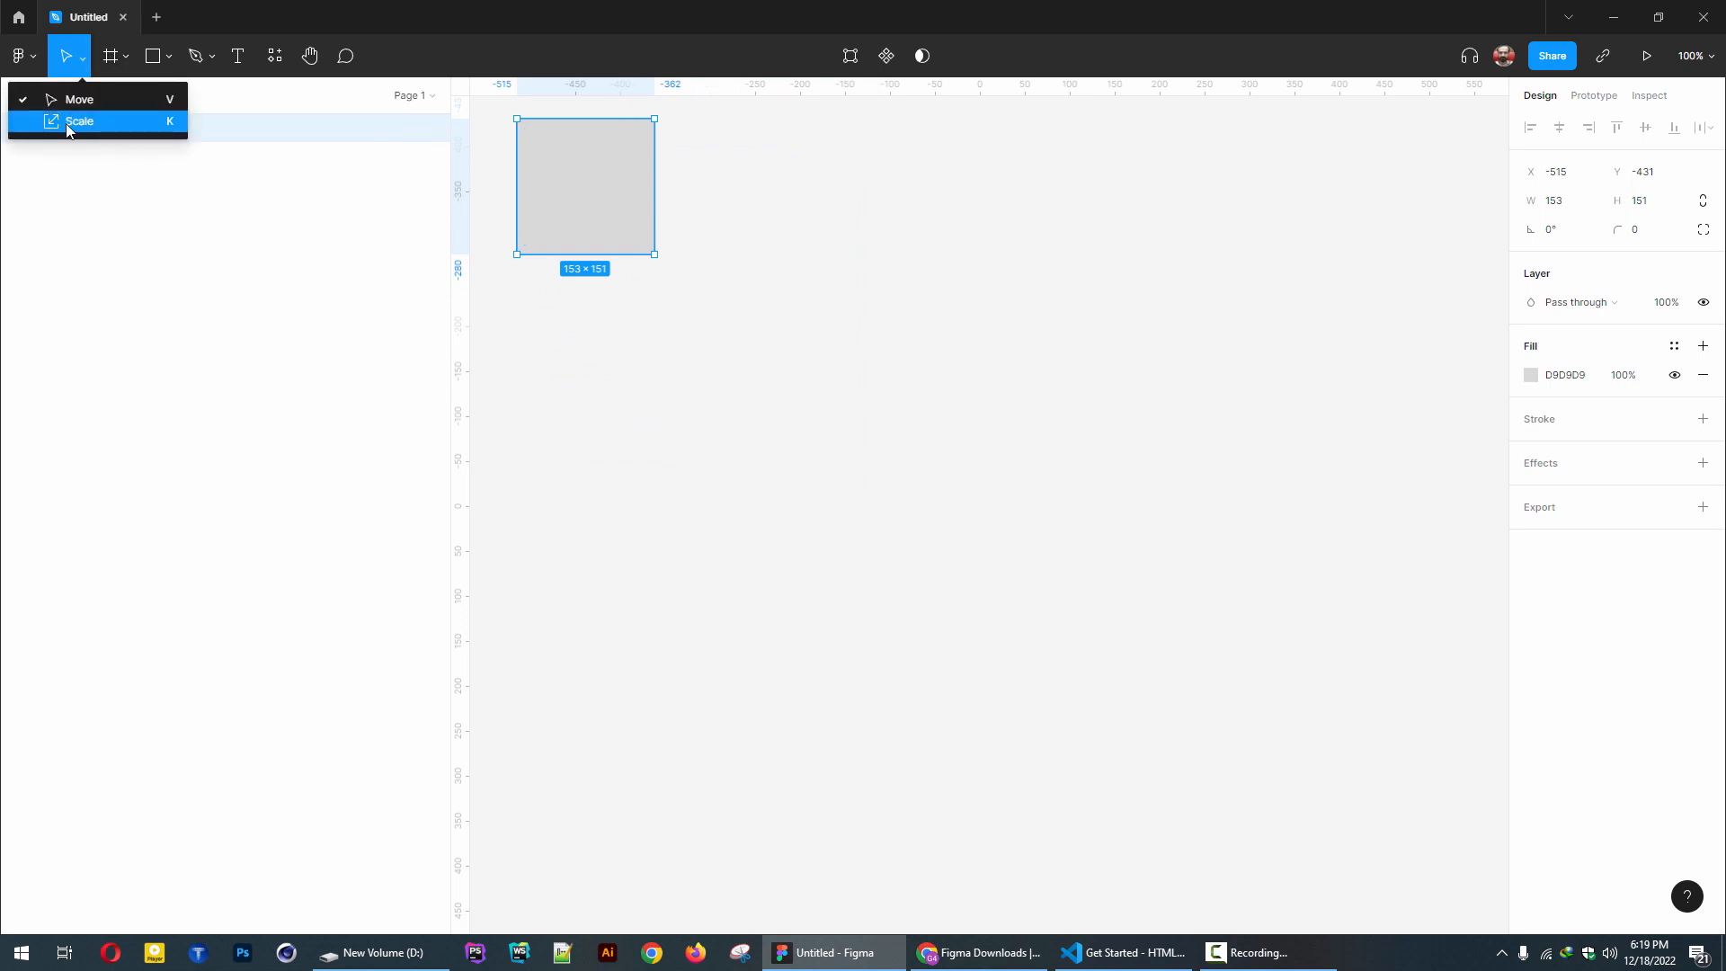
left_click(88, 121)
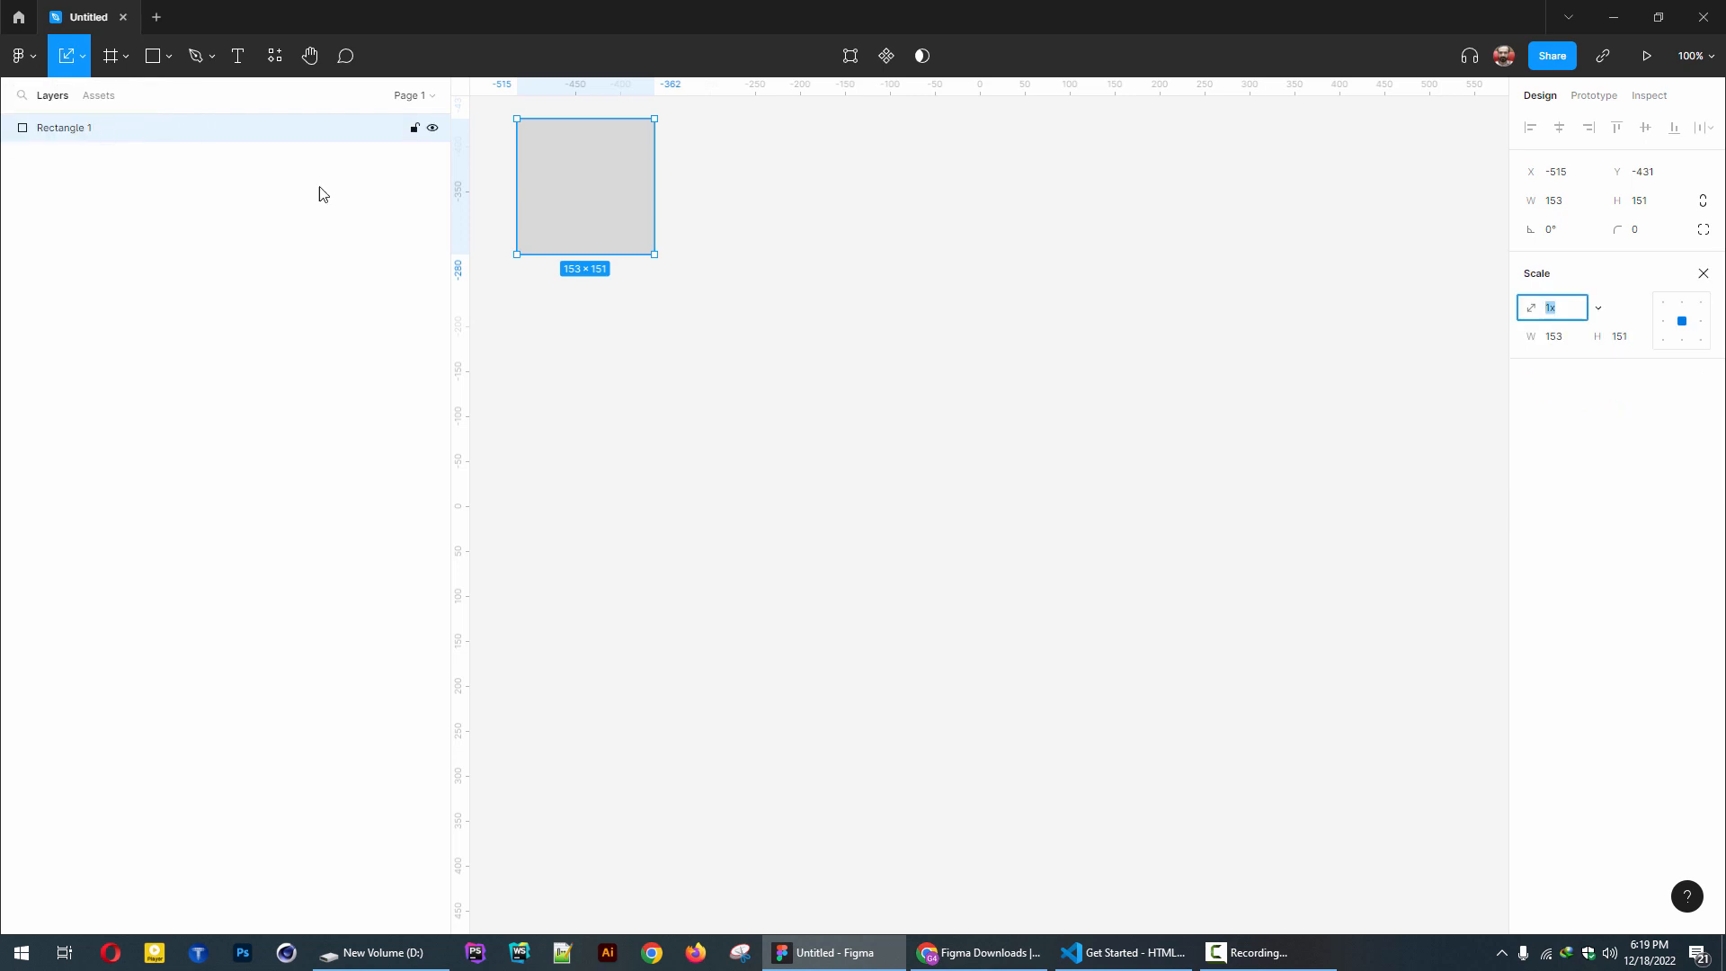
left_click_drag(654, 257, 693, 216)
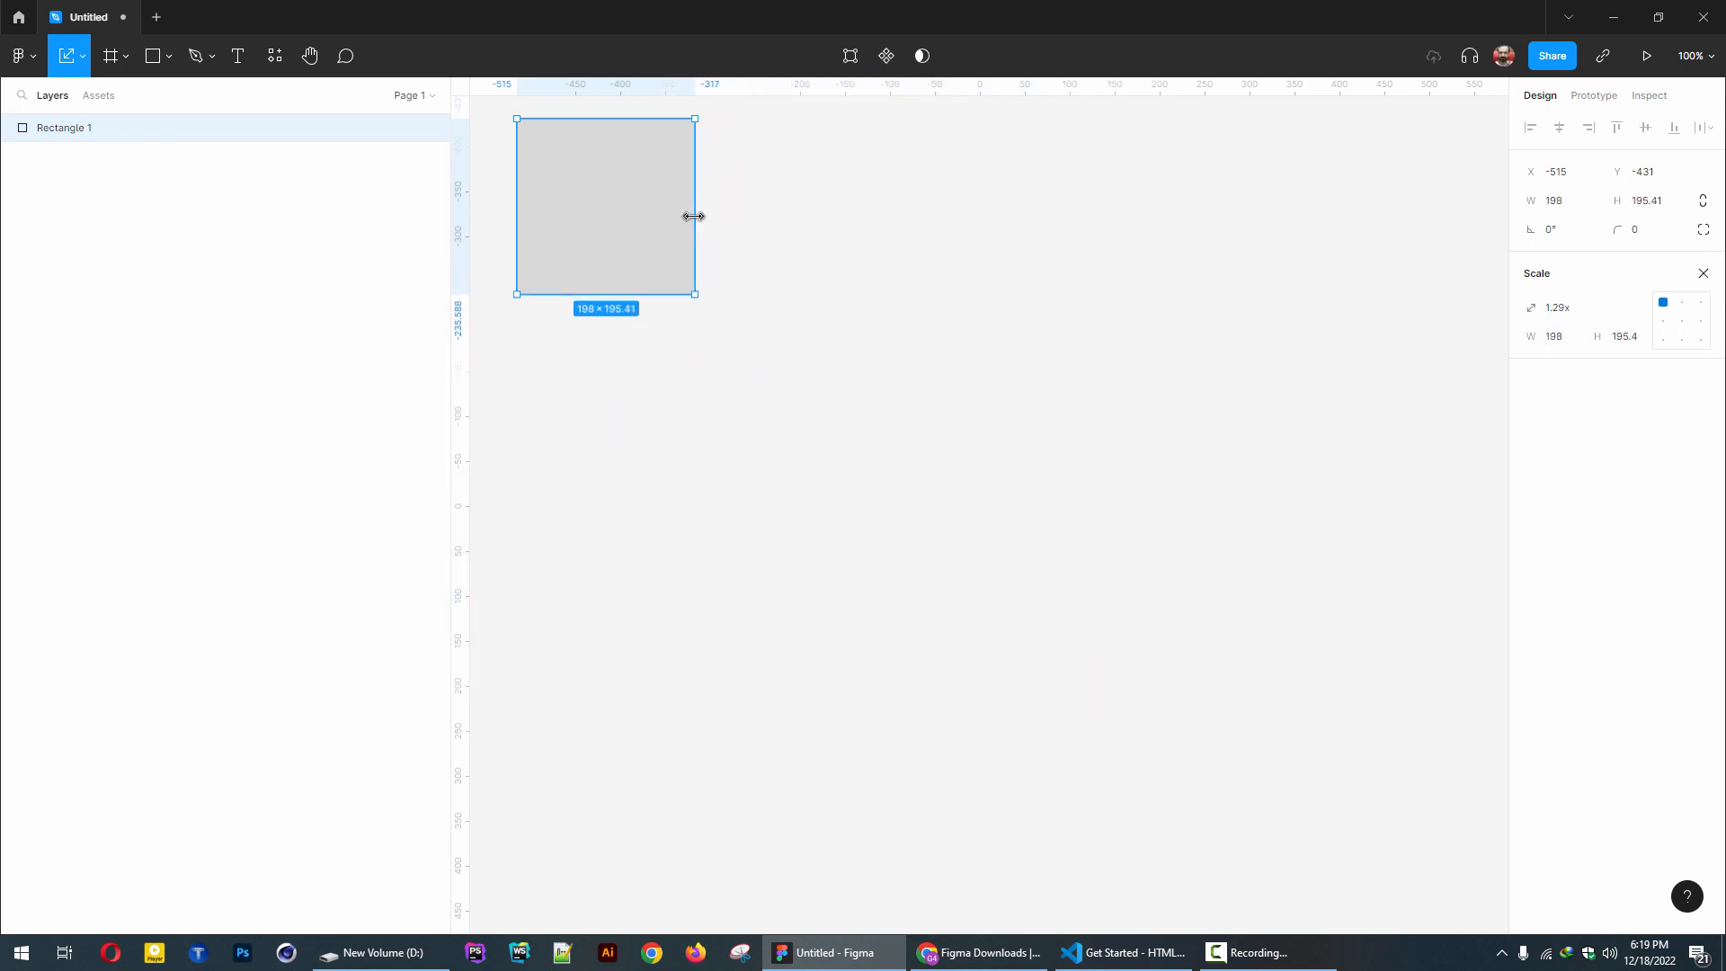
left_click(1682, 322)
left_click_drag(671, 274, 1292, 477)
key("ctrl+z")
- Set the scale anchor to the centre and scale the rectangle to about 339 × 335
left_click(1682, 322)
left_click_drag(624, 201, 770, 501)
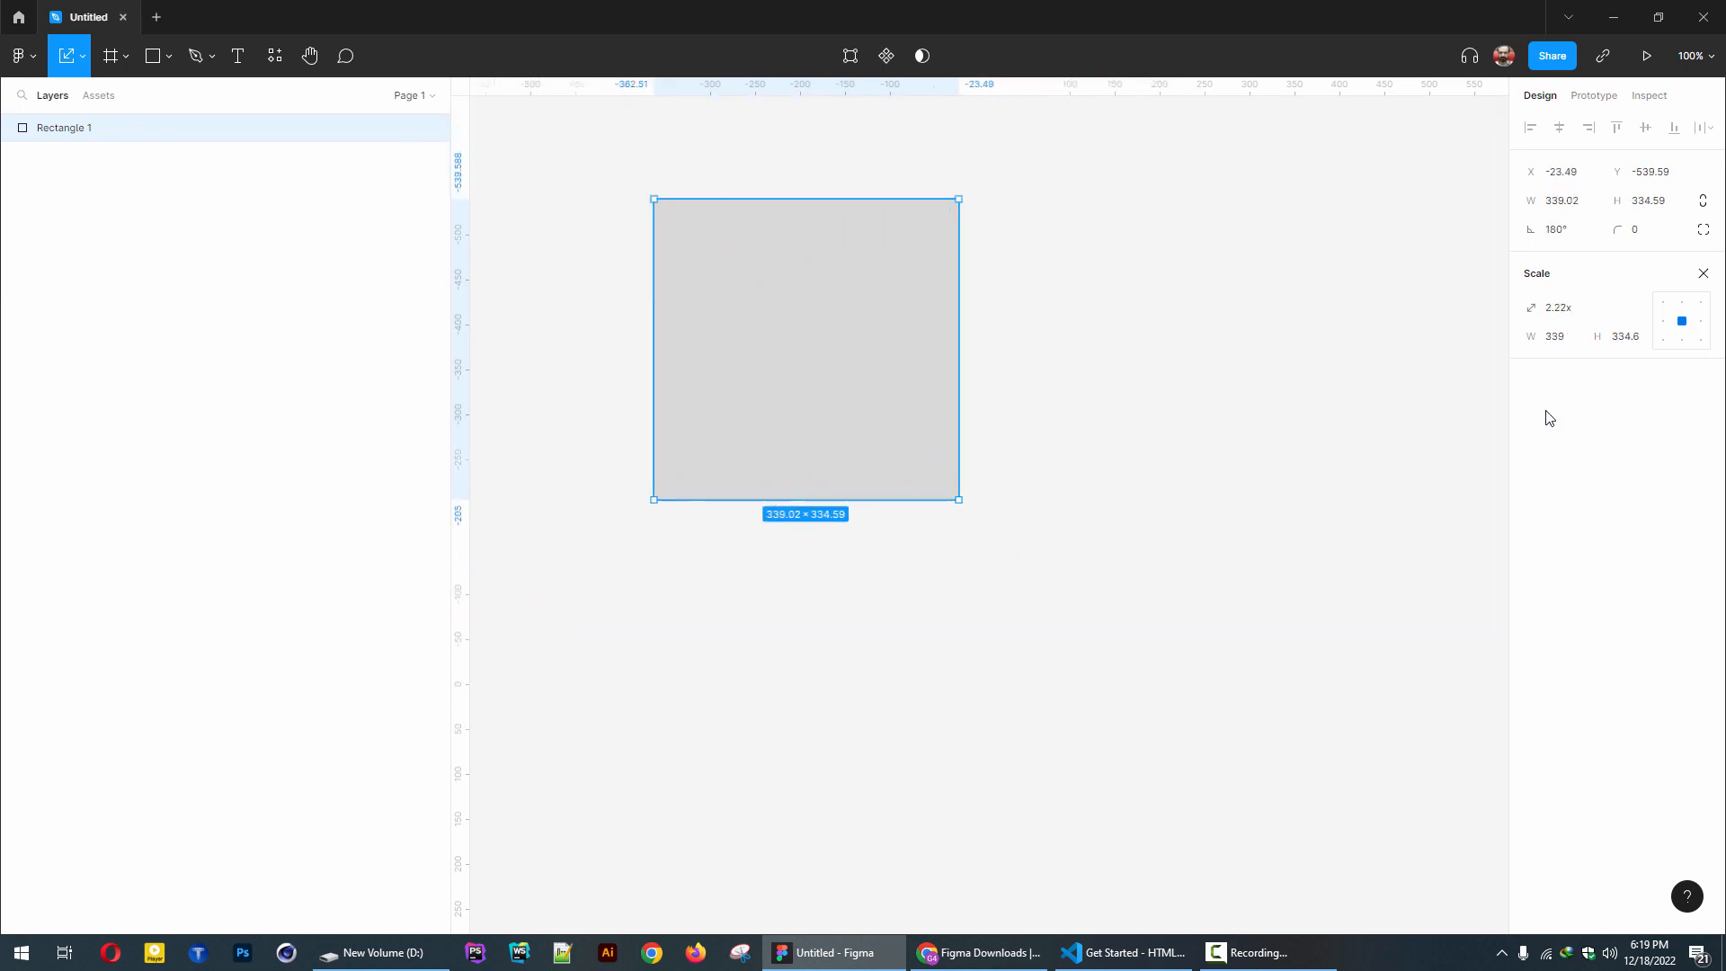
- Draw a frame about 383 × 320 to the right of the rectangle and move it closer to the rectangle
left_click(123, 61)
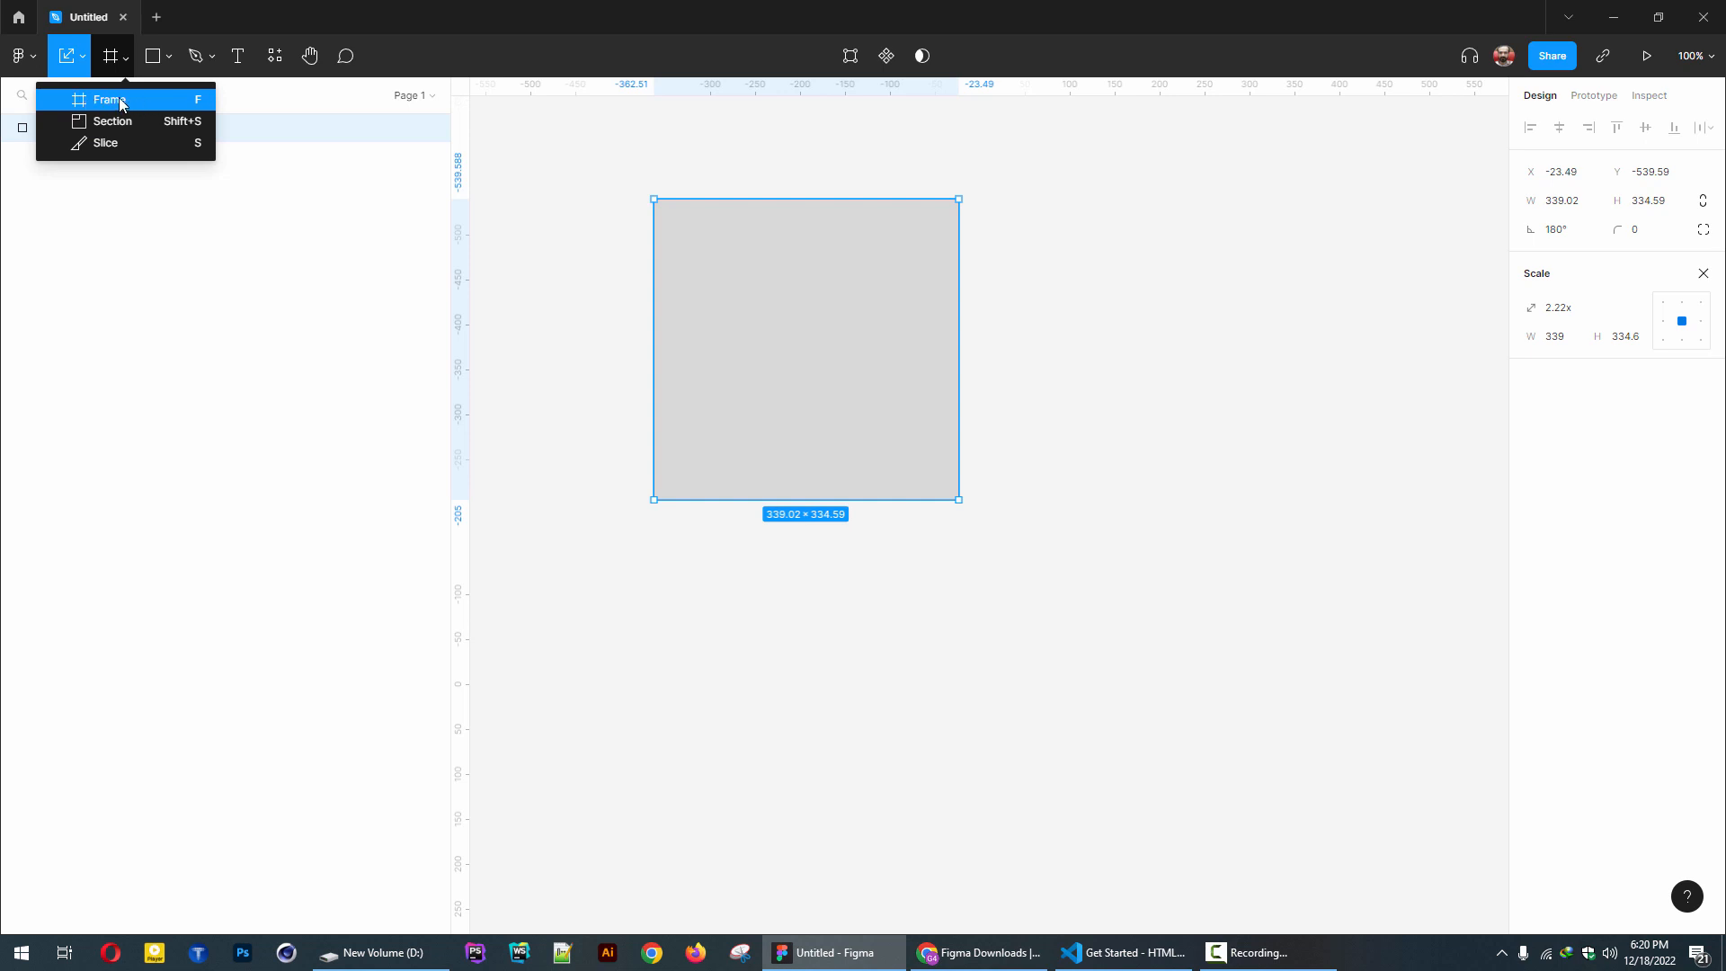
left_click(121, 102)
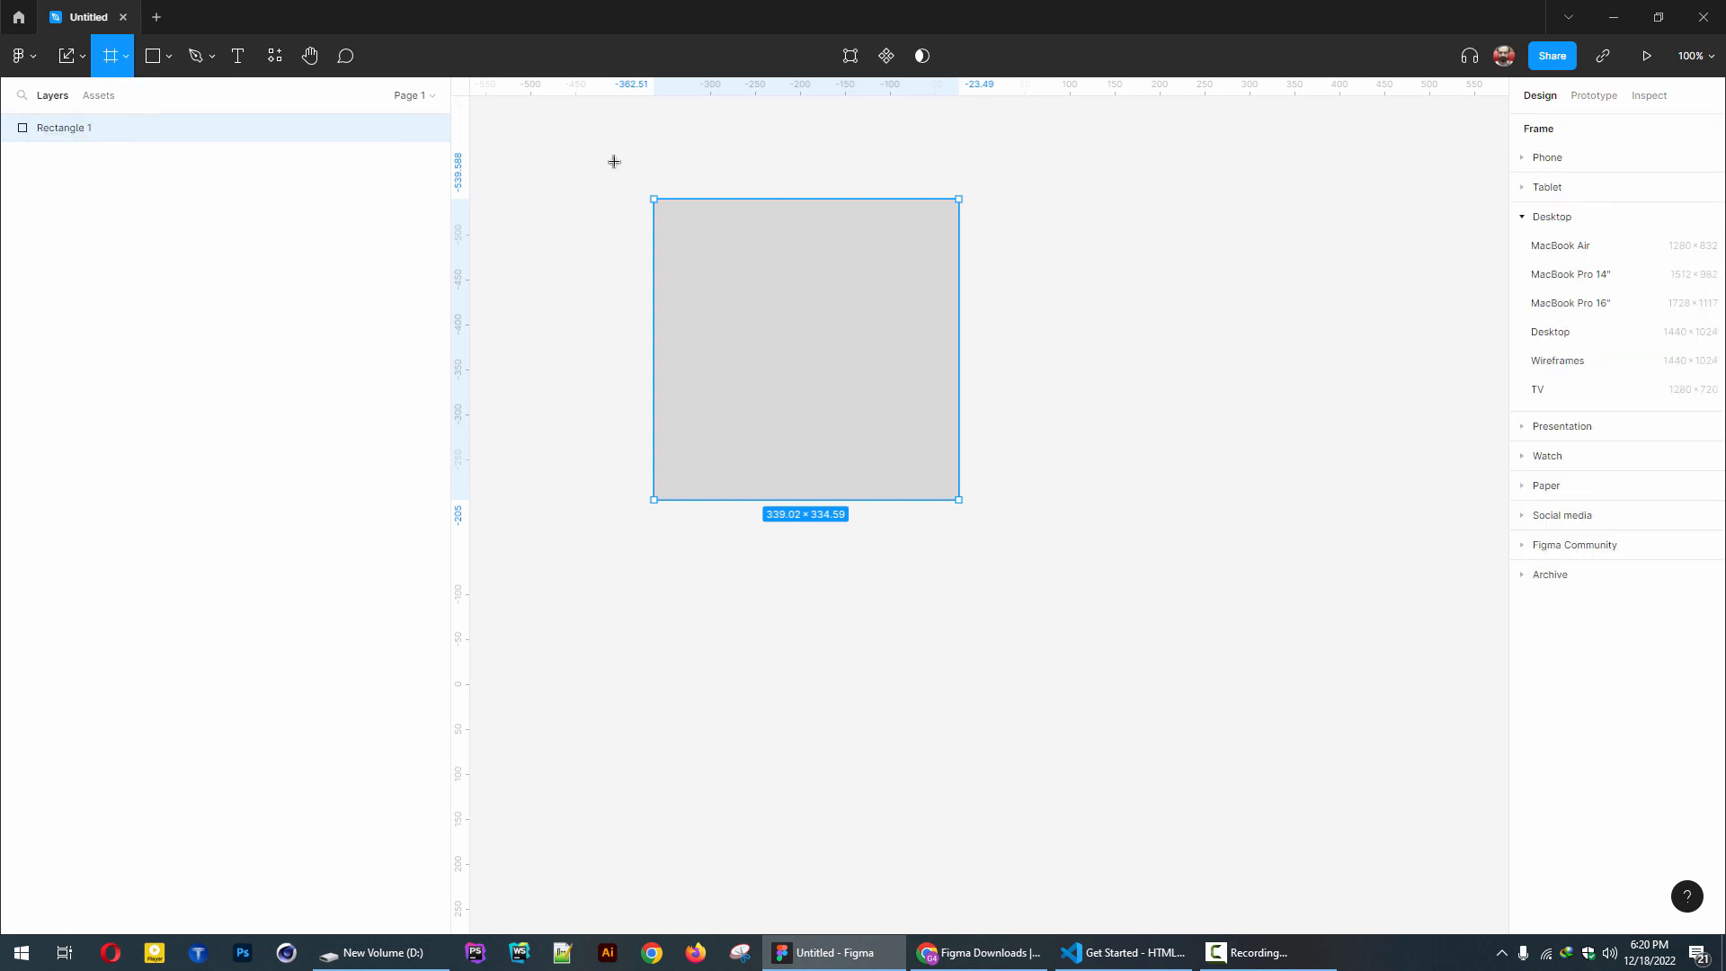
left_click_drag(1112, 278, 1455, 566)
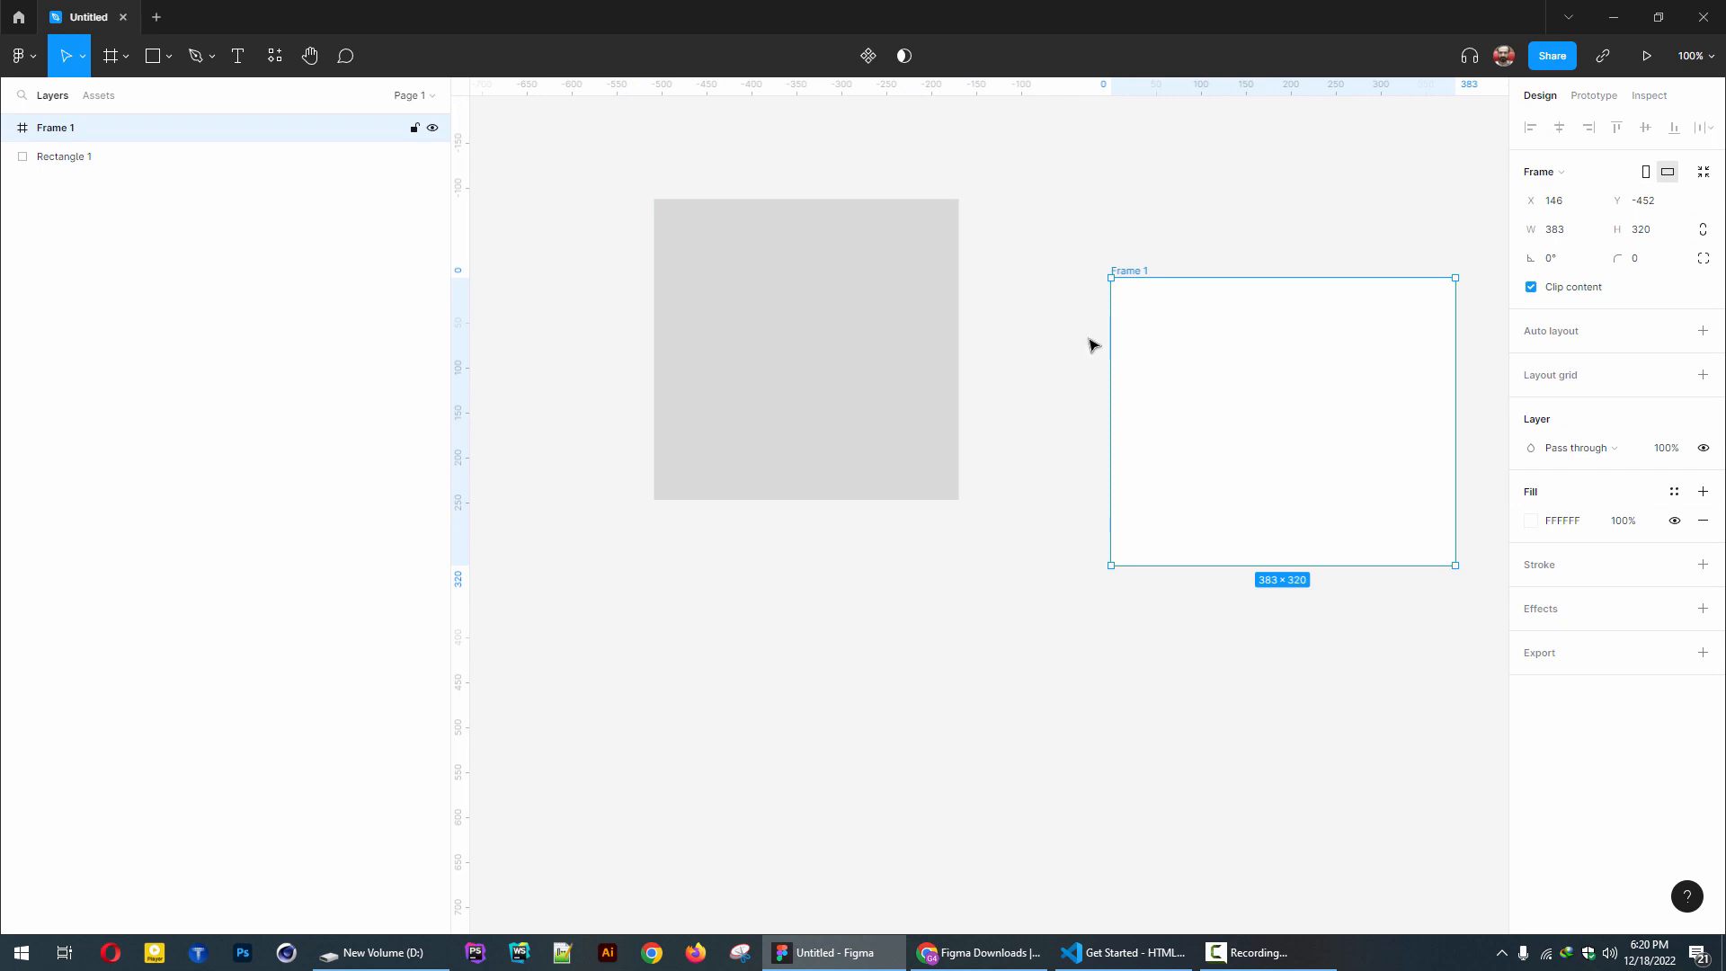
left_click_drag(1206, 356, 1164, 308)
- Move the grey rectangle into the frame so that it extends past the frame's bottom edge
left_click(811, 259)
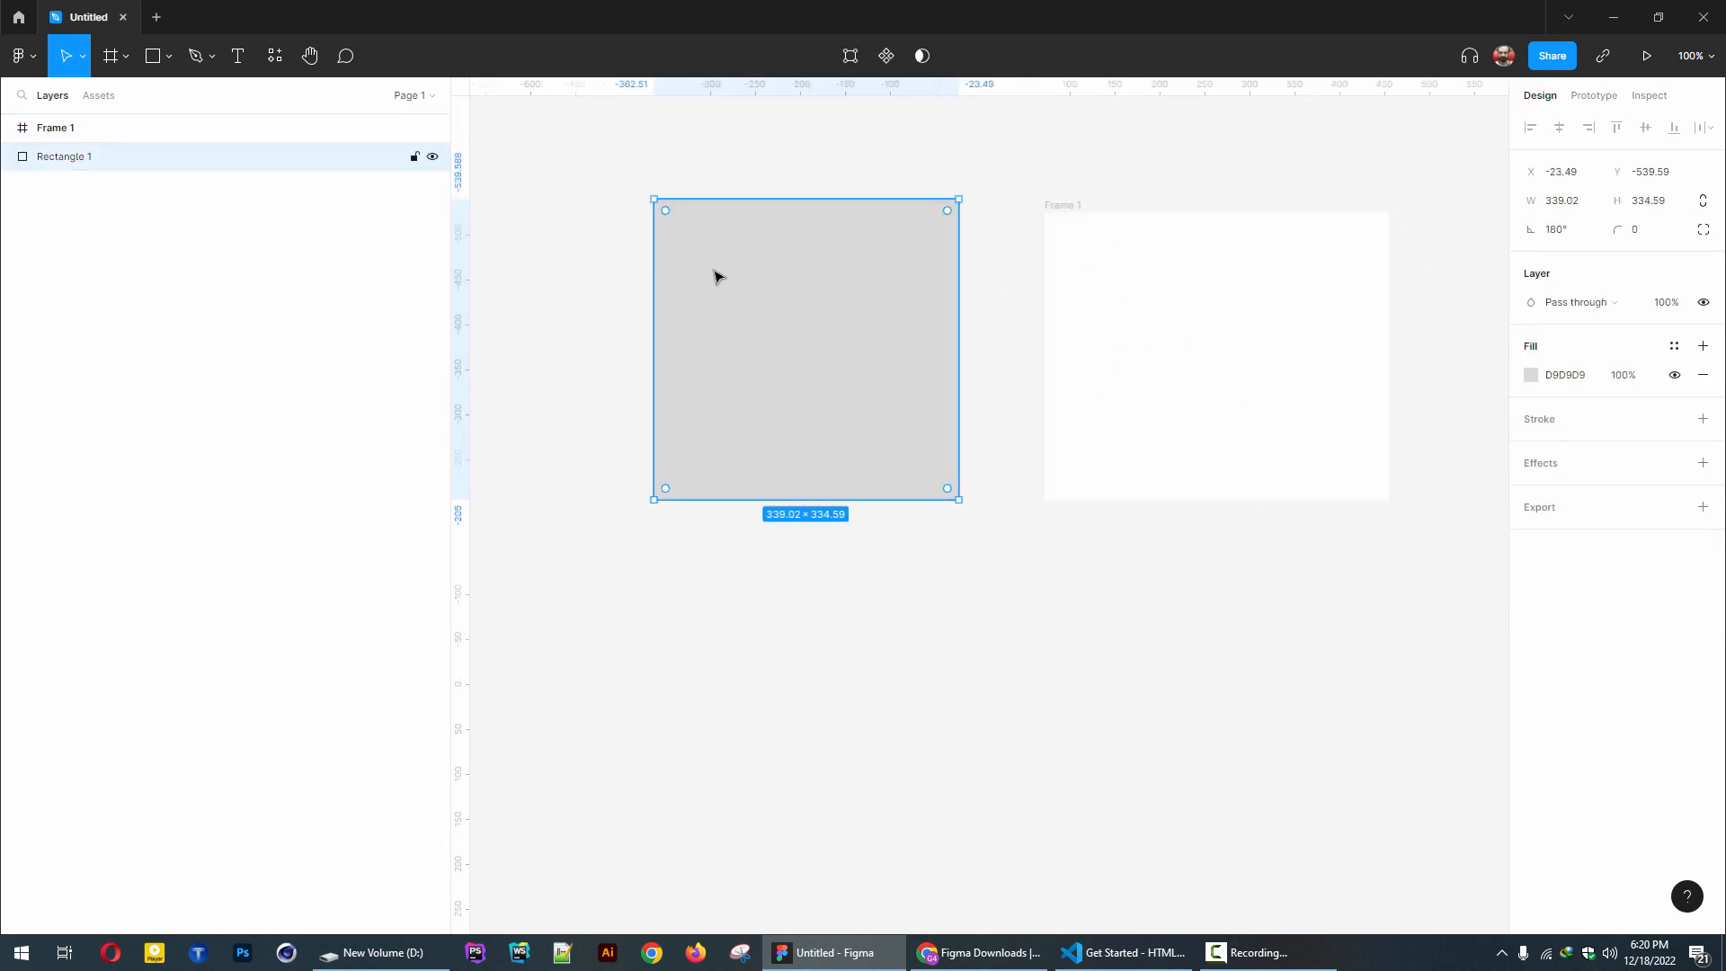
left_click_drag(716, 277, 1209, 425)
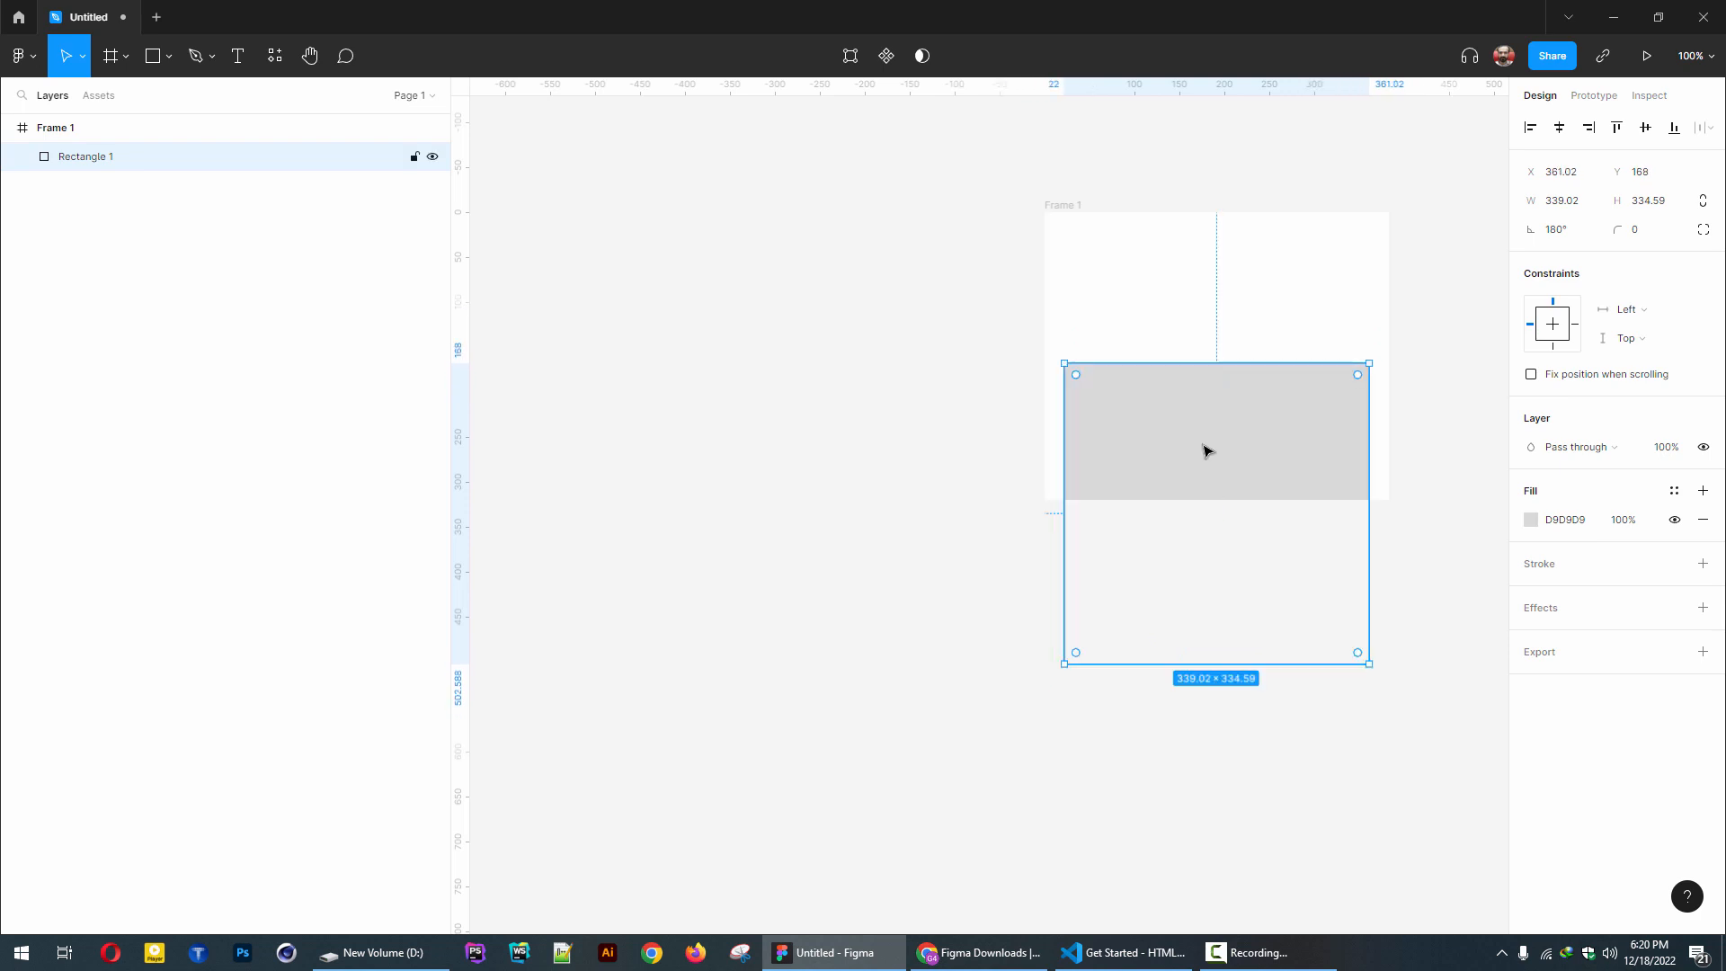
left_click_drag(1168, 428, 1178, 383)
- Turn off Clip content for the frame and shift the rectangle slightly left and up inside it
left_click(1063, 207)
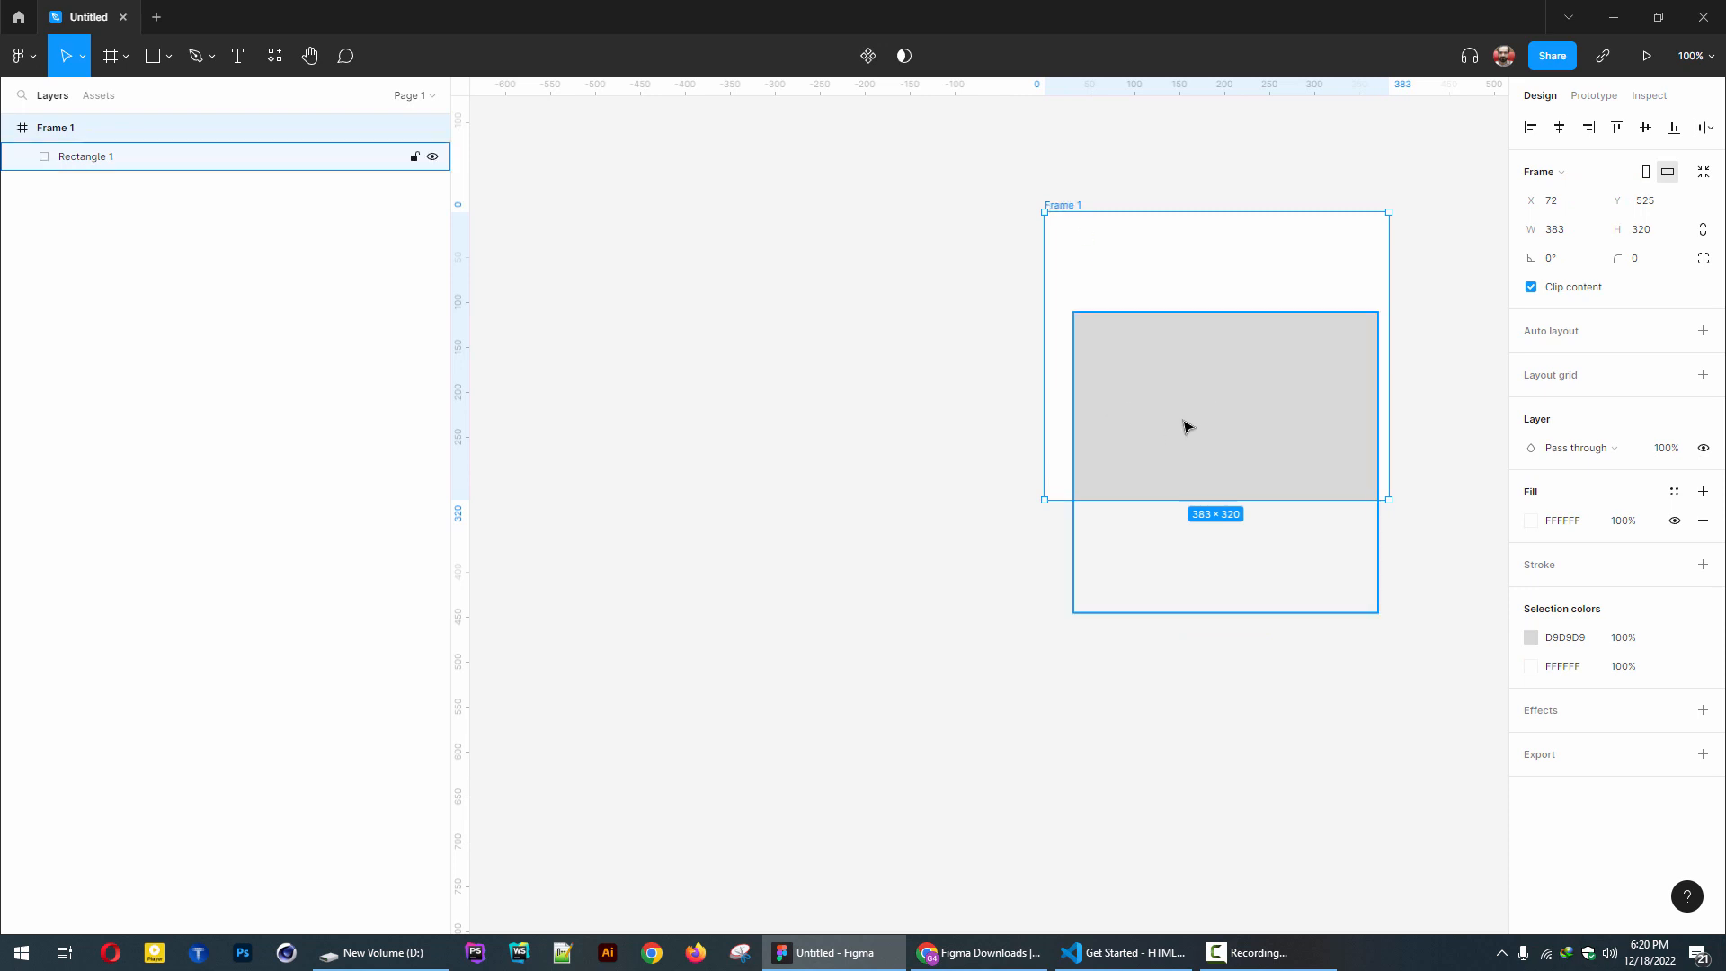
left_click(1532, 288)
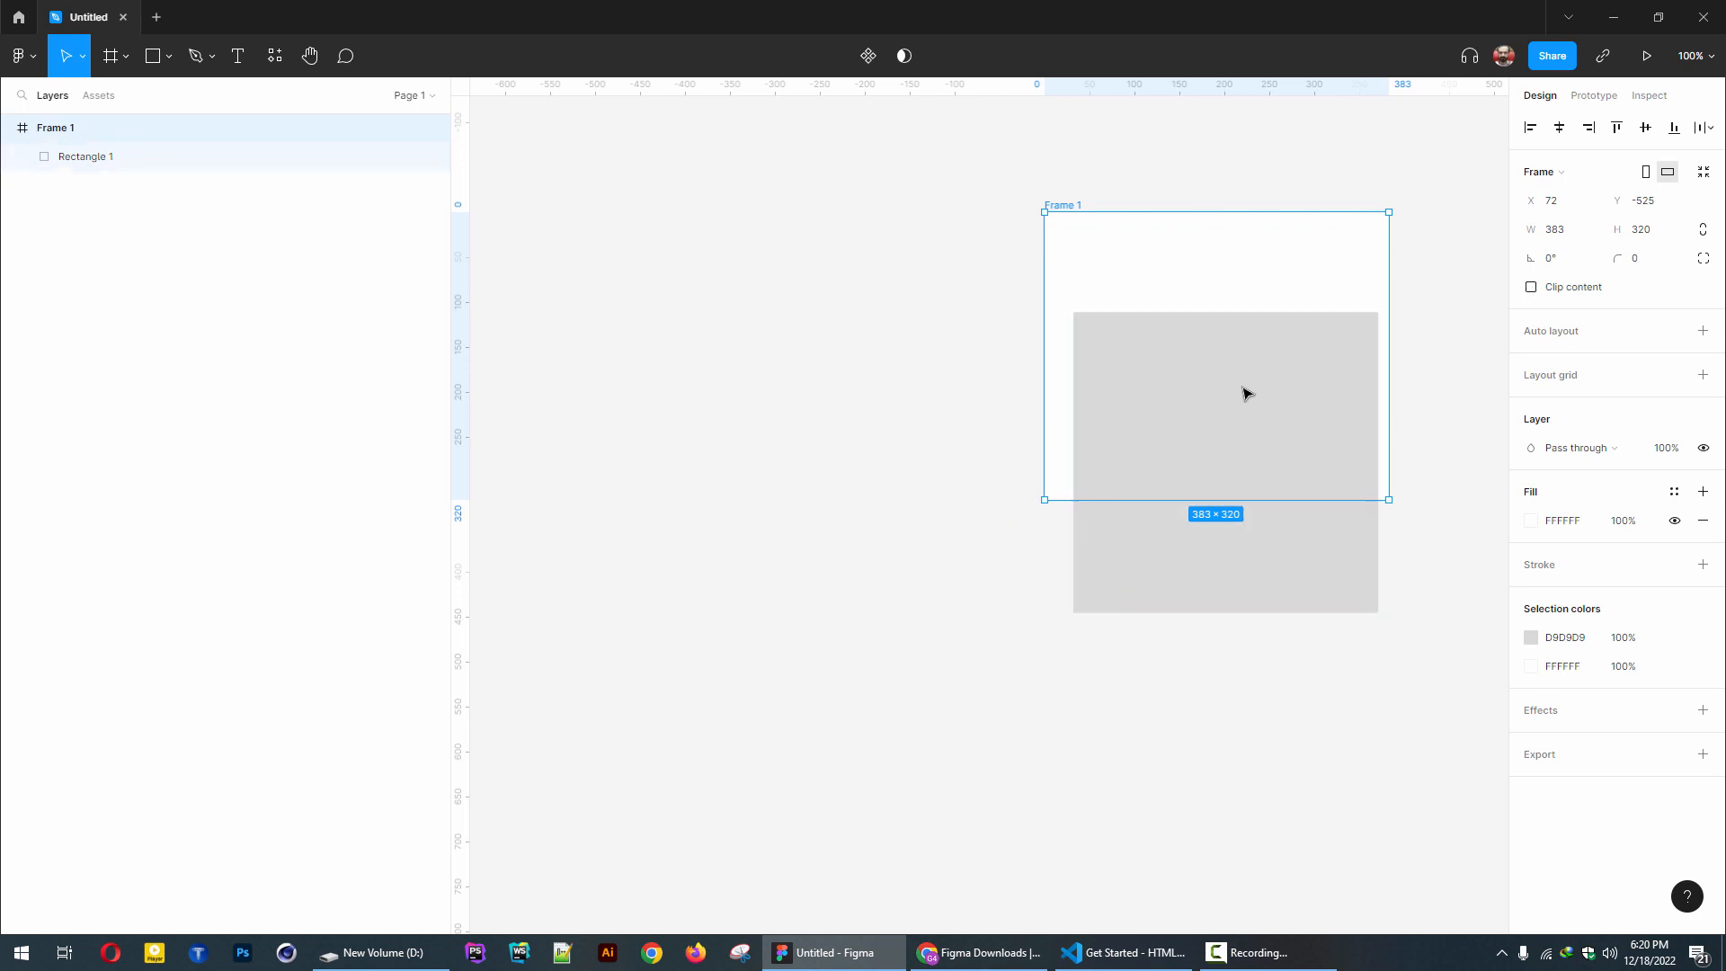
left_click_drag(1247, 393, 1199, 391)
left_click(1154, 394)
- Turn Clip content back on for the frame and move the frame to the canvas's upper-left area
left_click(1067, 215)
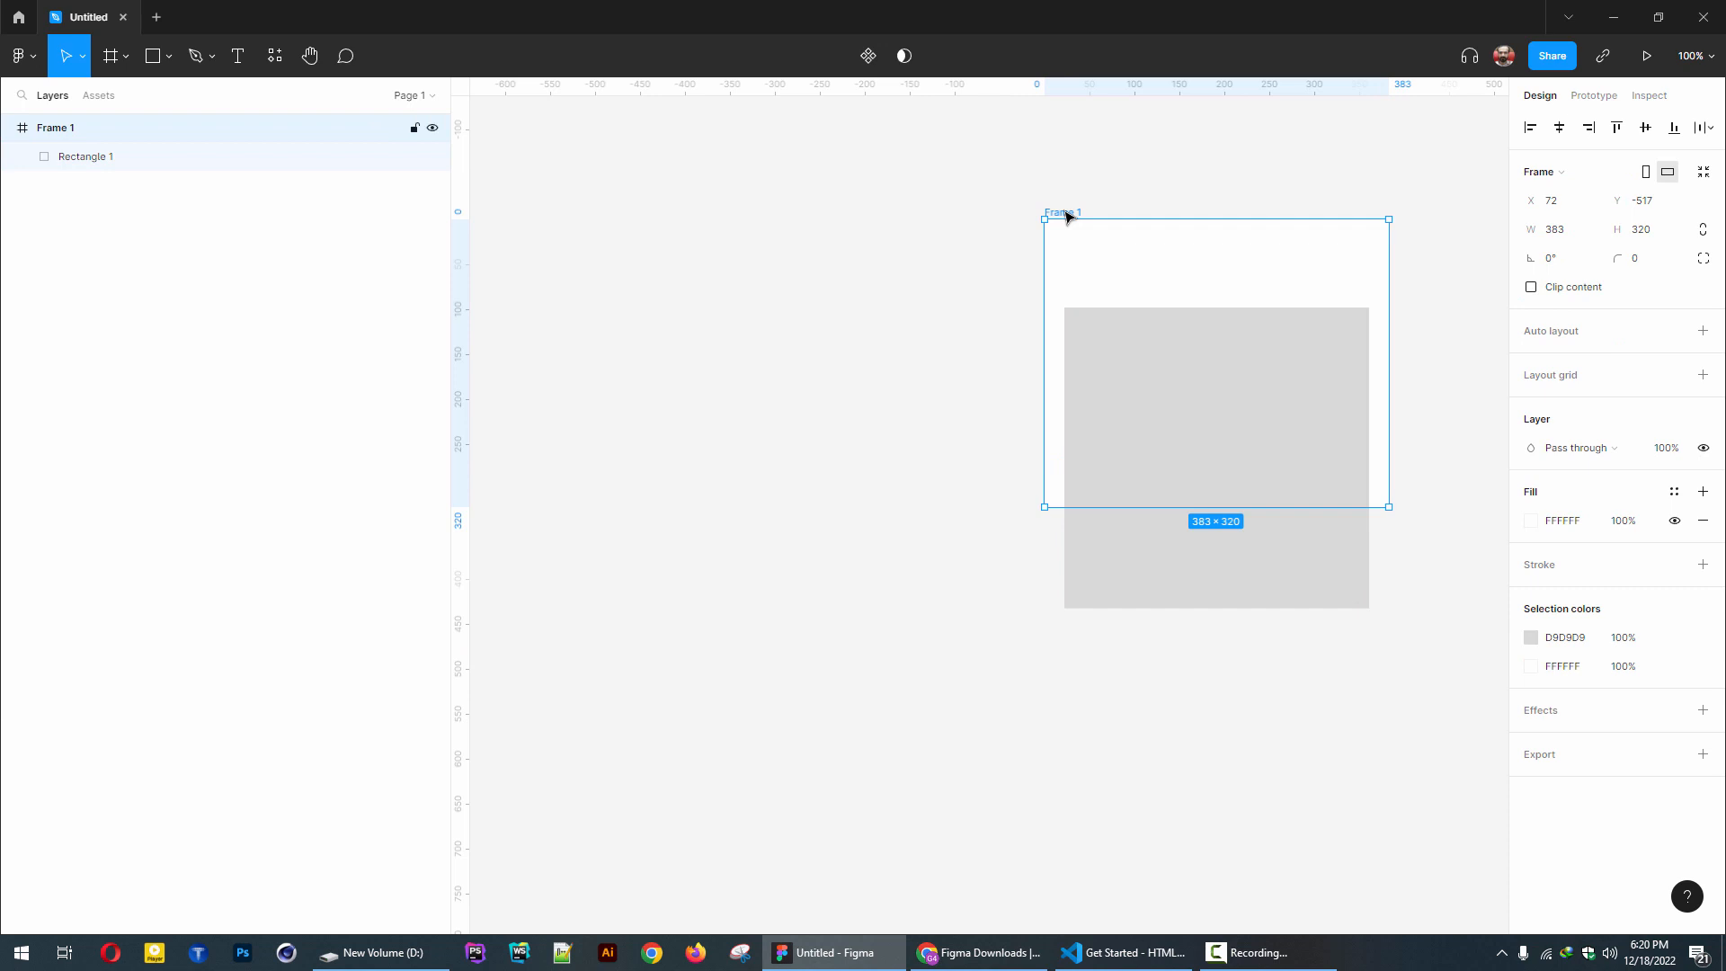
left_click(1531, 288)
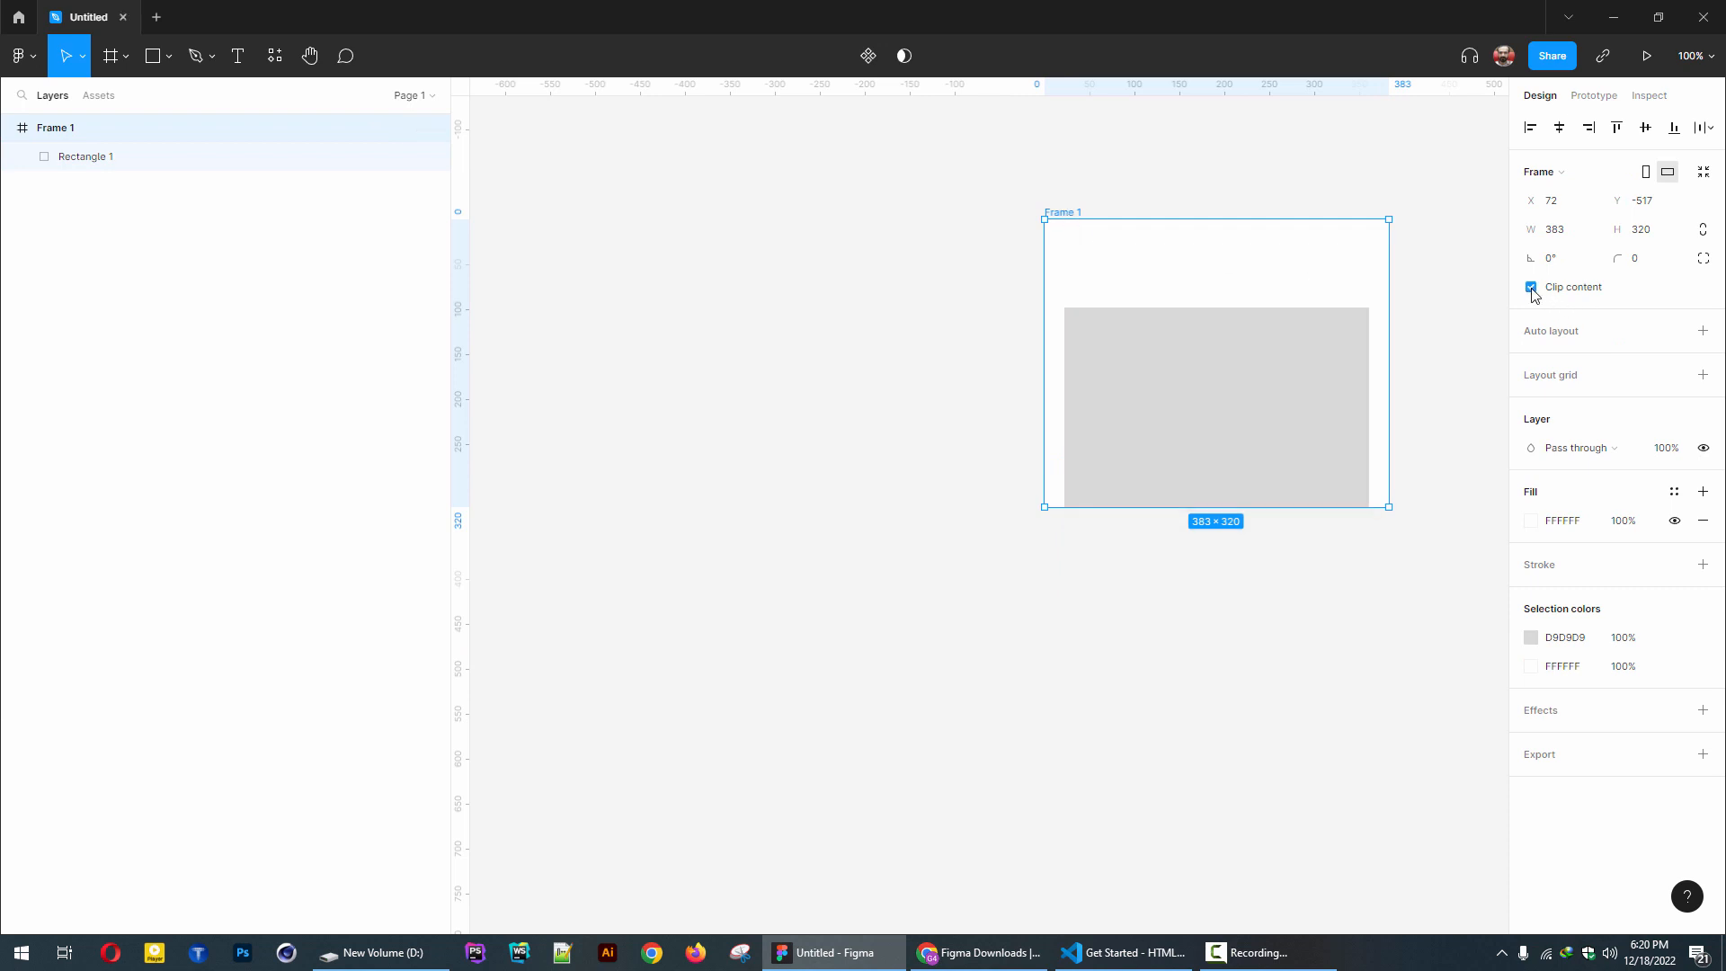
left_click_drag(1062, 214, 563, 177)
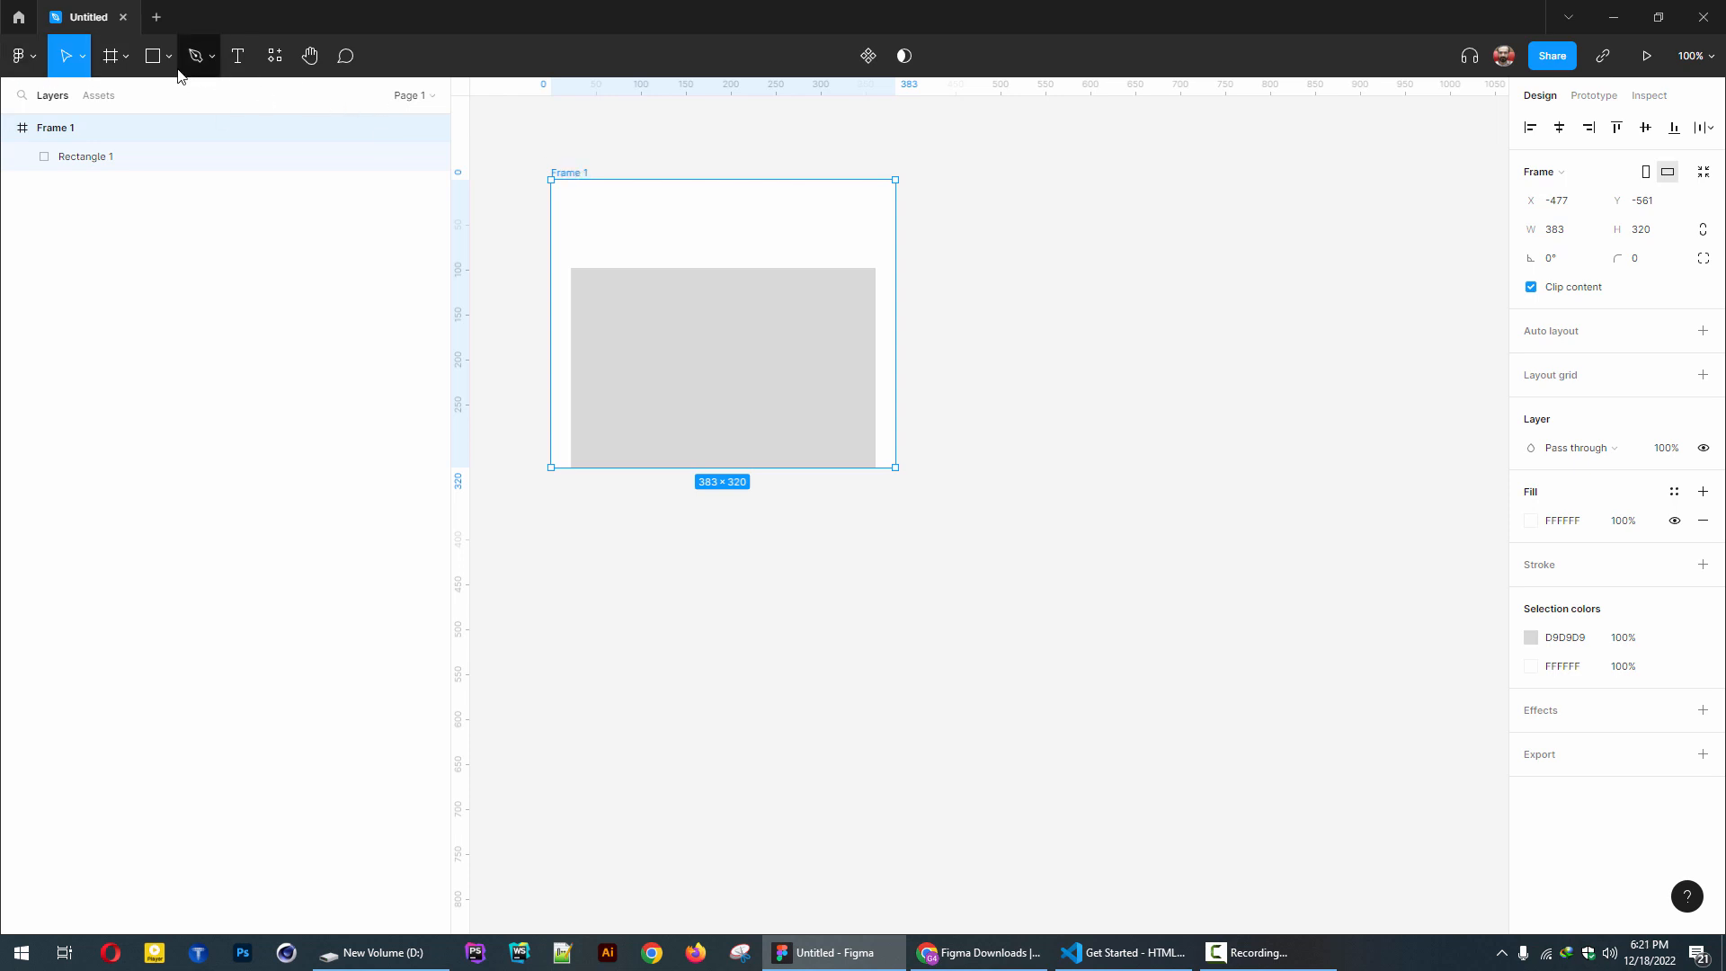
- Look over the frame and shape tools and draw a square about 273 × 273 to the right of the frame
left_click(127, 57)
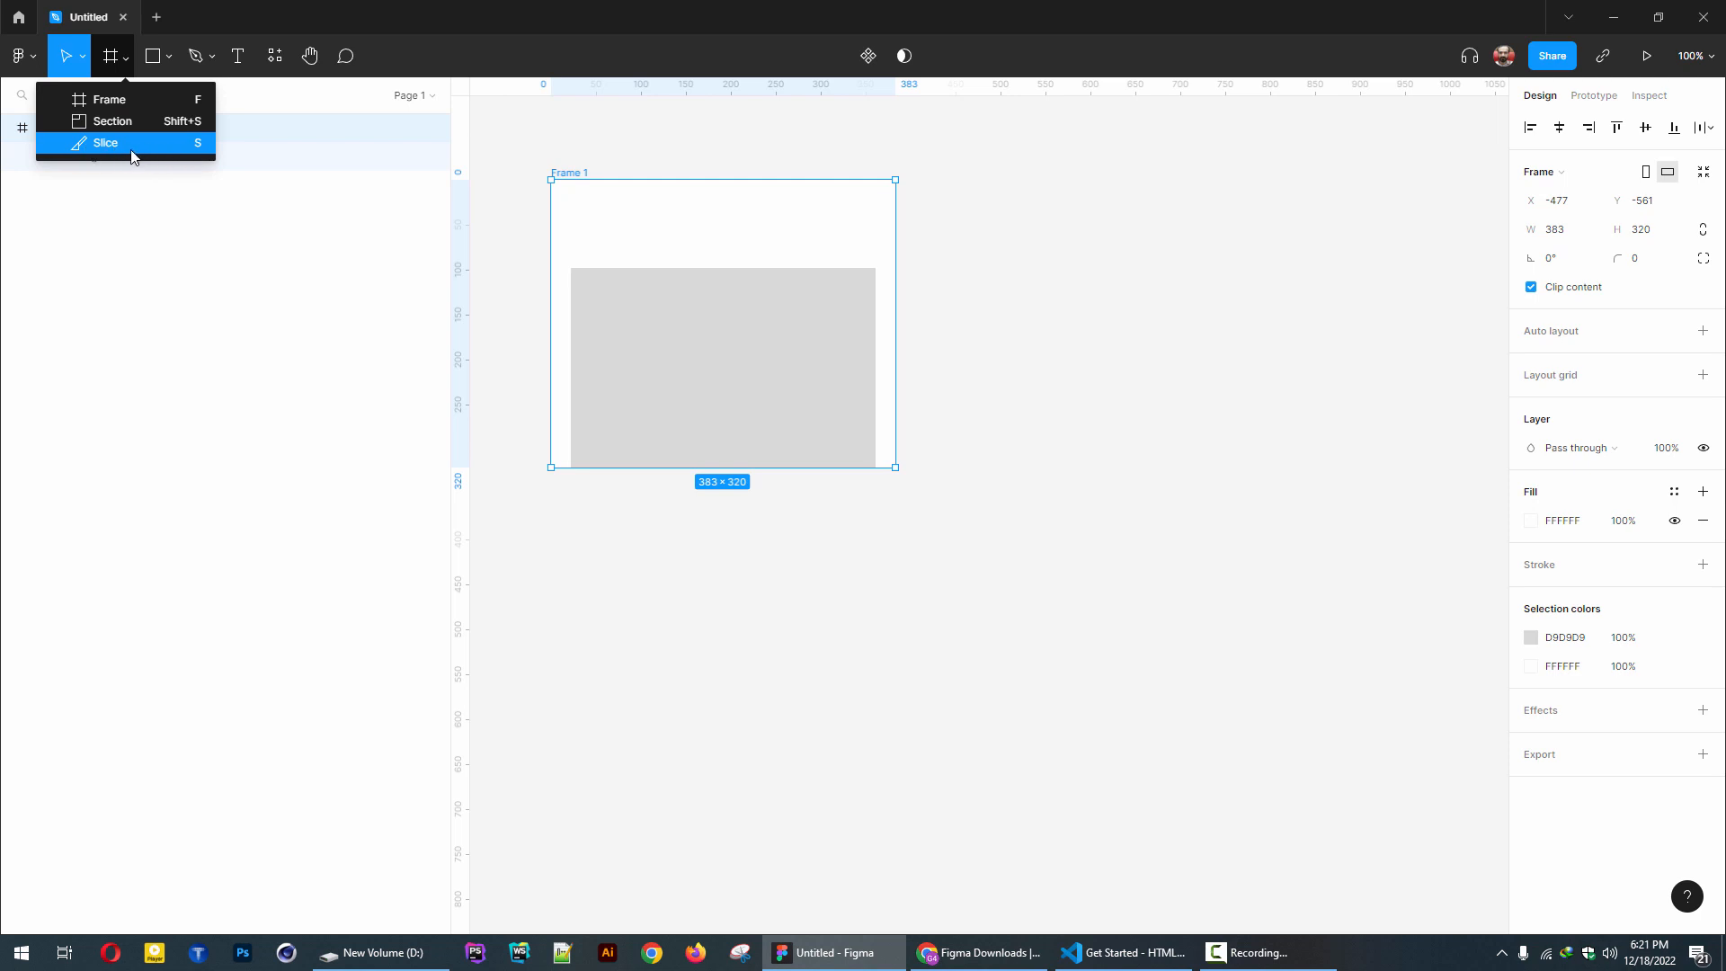
left_click(173, 63)
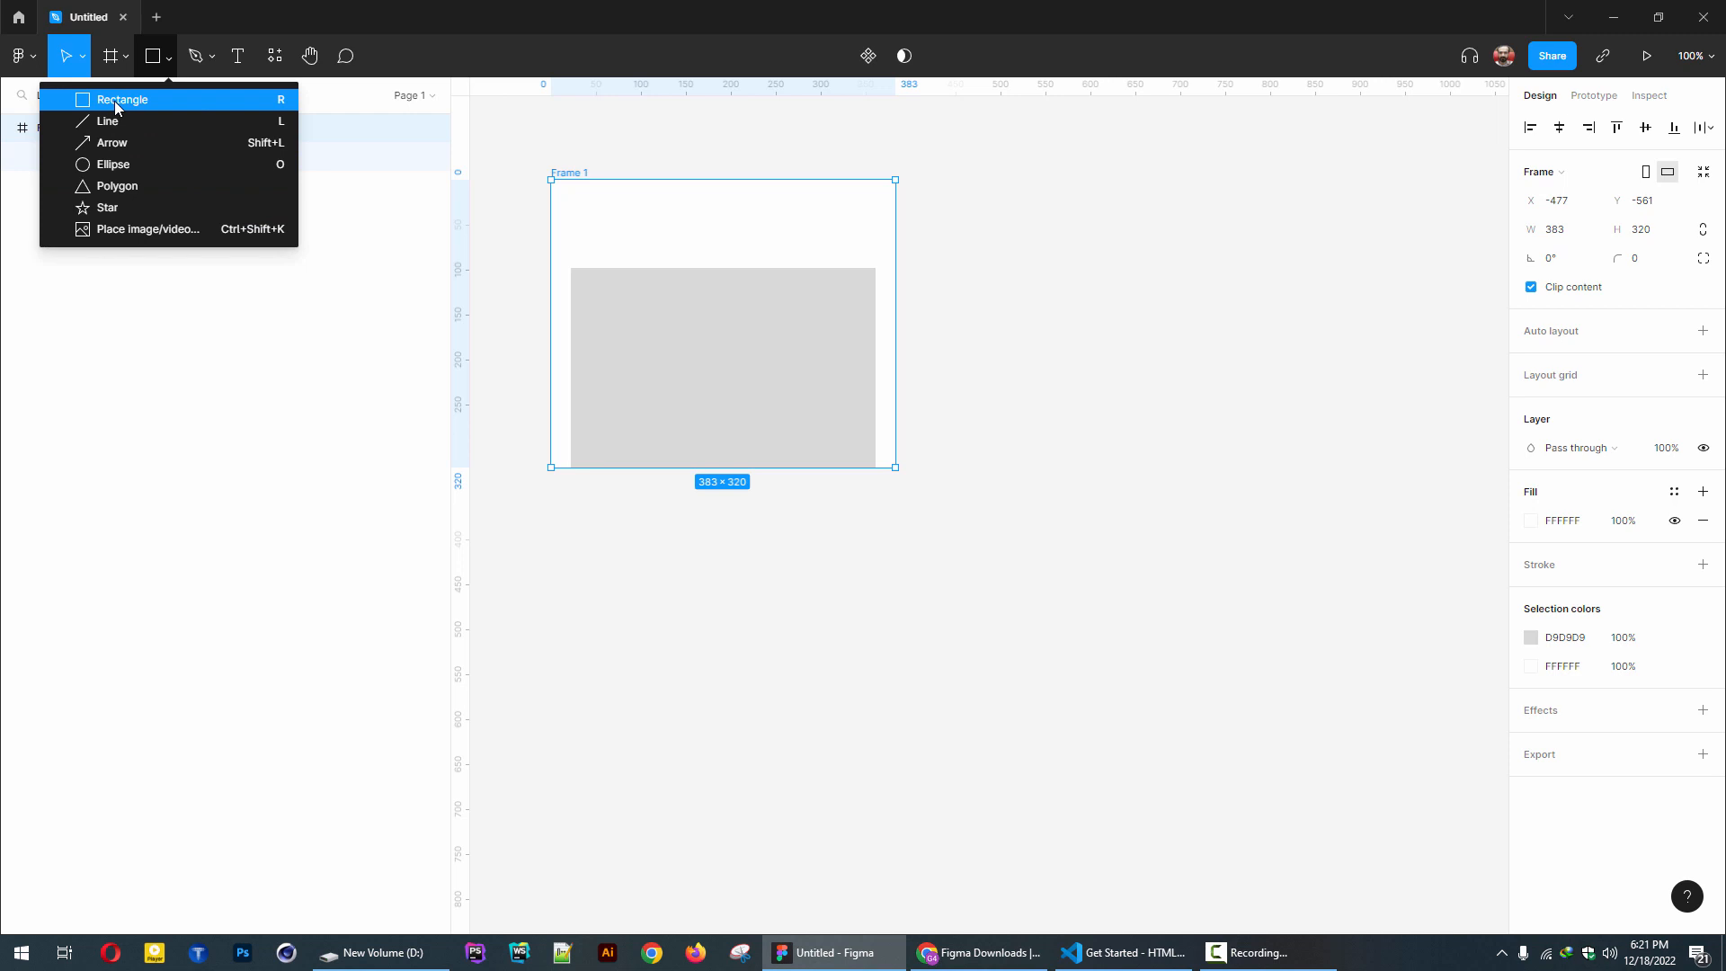
left_click(163, 112)
mouse_move(1064, 152)
left_mouse_down()
mouse_move(1179, 278)
mouse_move(1303, 288)
mouse_move(1260, 342)
mouse_move(1287, 322)
mouse_move(1191, 305)
mouse_move(1183, 251)
mouse_move(1221, 351)
mouse_move(1241, 310)
mouse_move(1150, 255)
mouse_move(1245, 336)
mouse_move(1166, 246)
mouse_move(1322, 351)
mouse_move(1260, 332)
mouse_move(1179, 238)
mouse_move(1309, 374)
left_mouse_up()
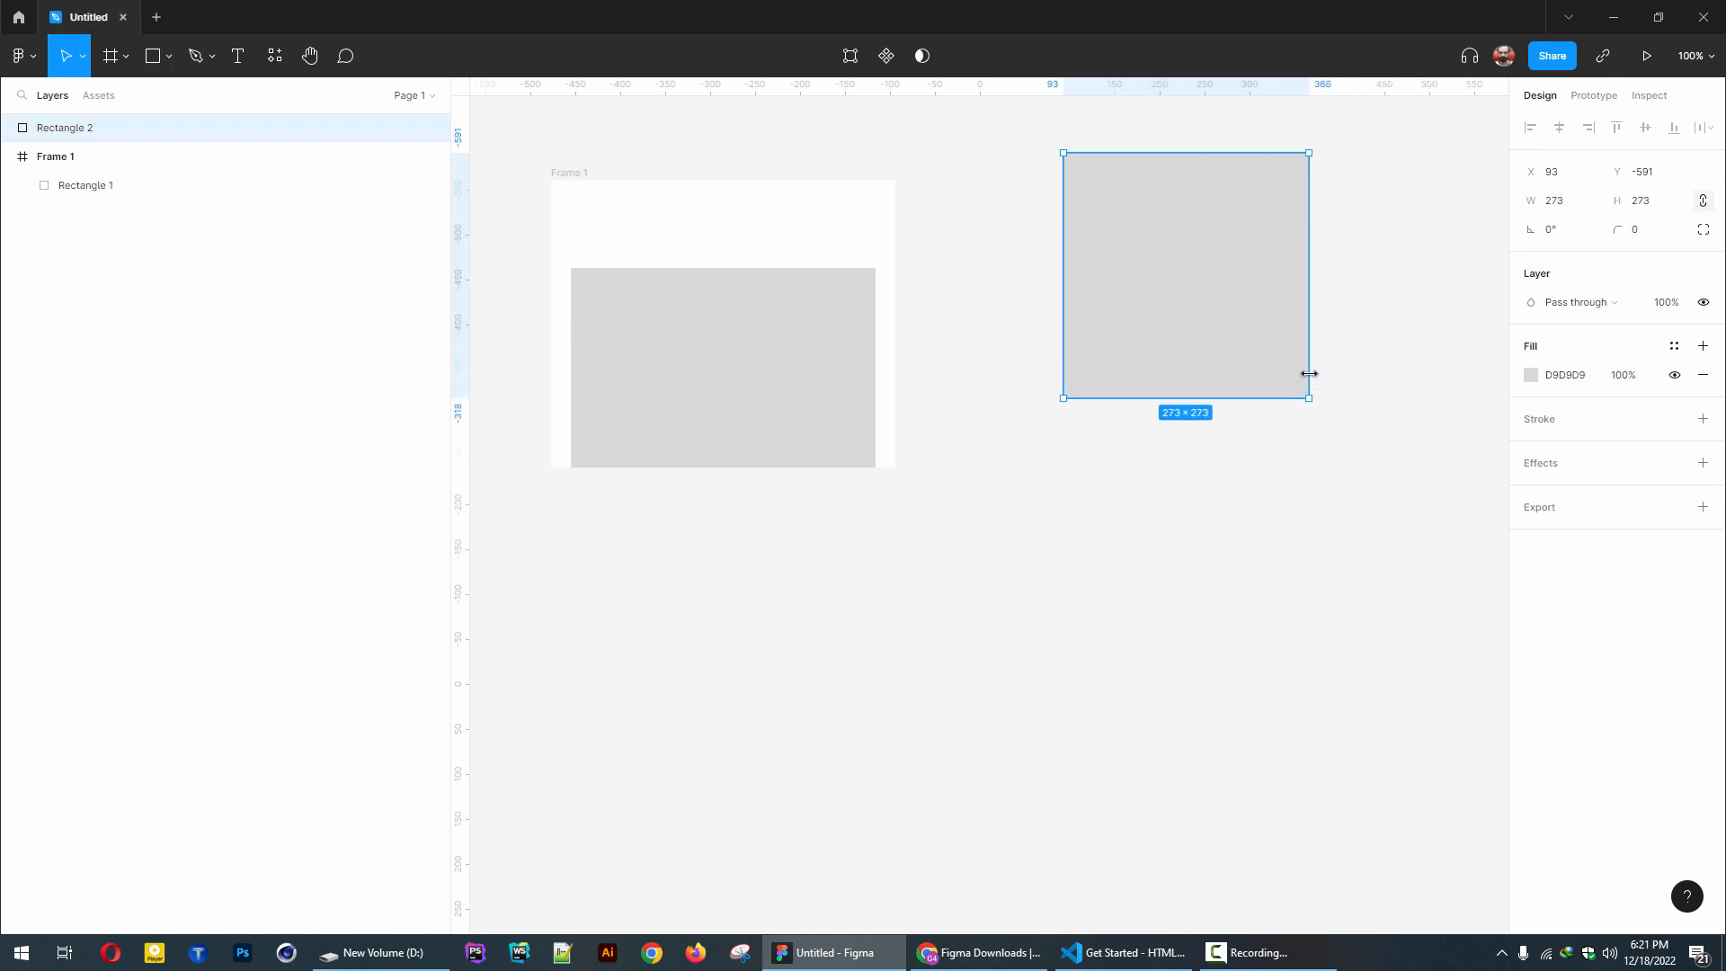
- Draw two separate slanted lines below the square, the first about 300 long, with the second to its right
left_click(170, 57)
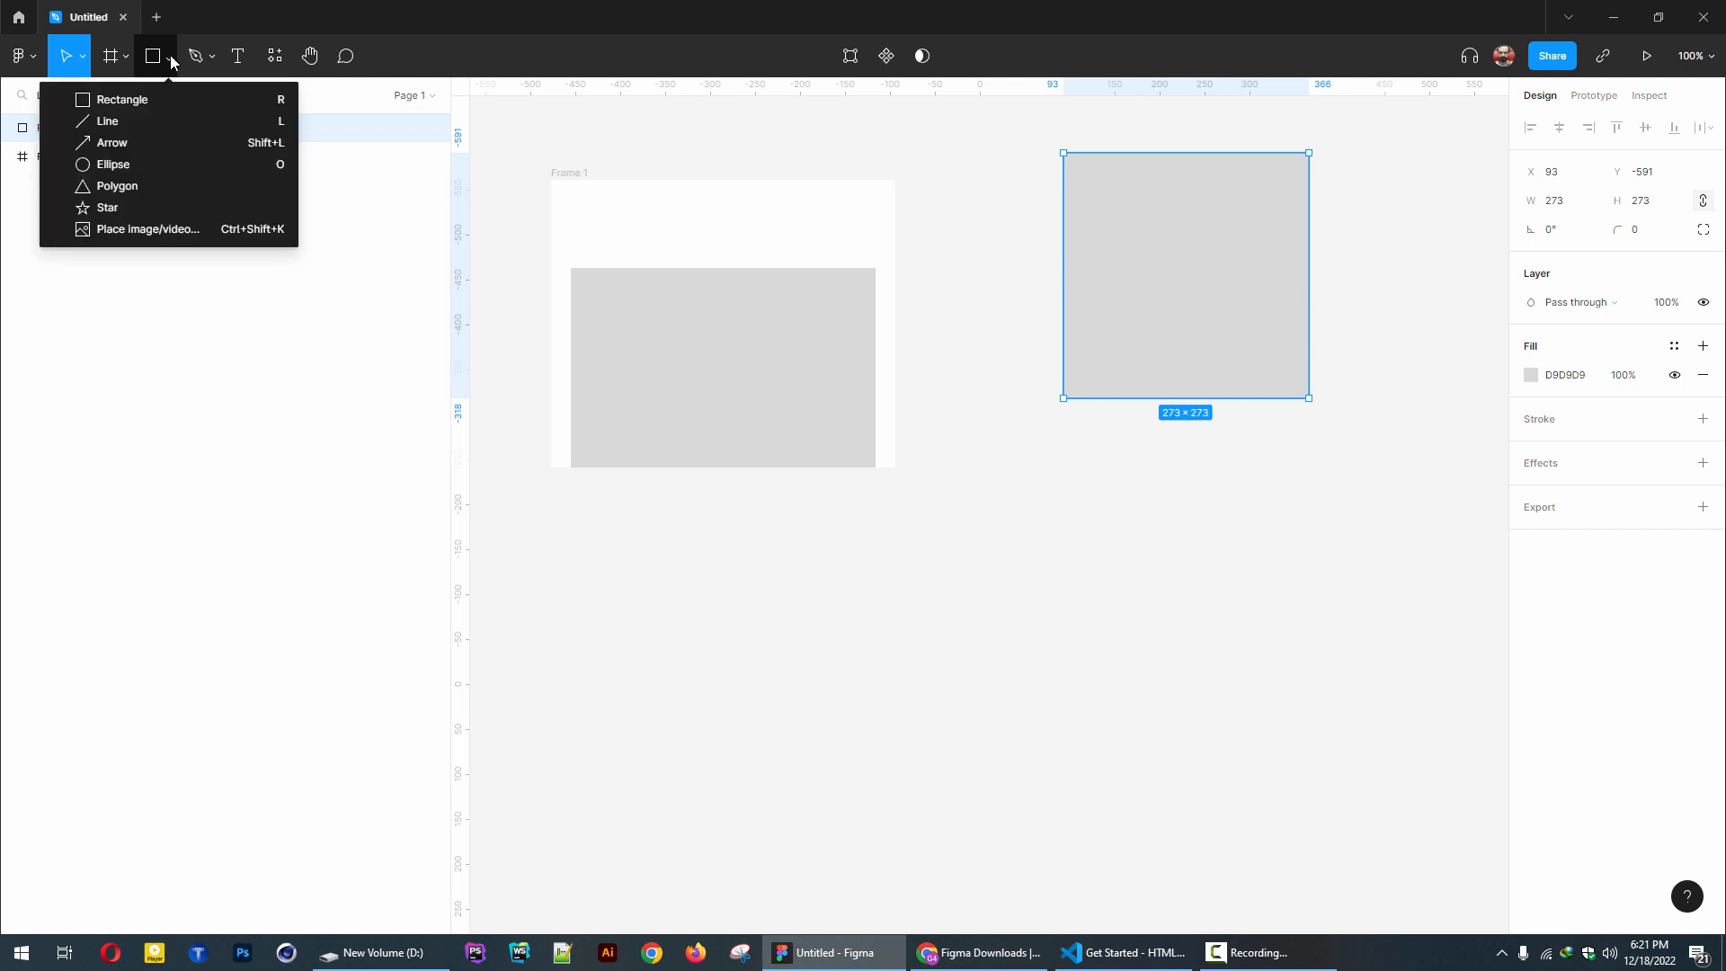
left_click(127, 122)
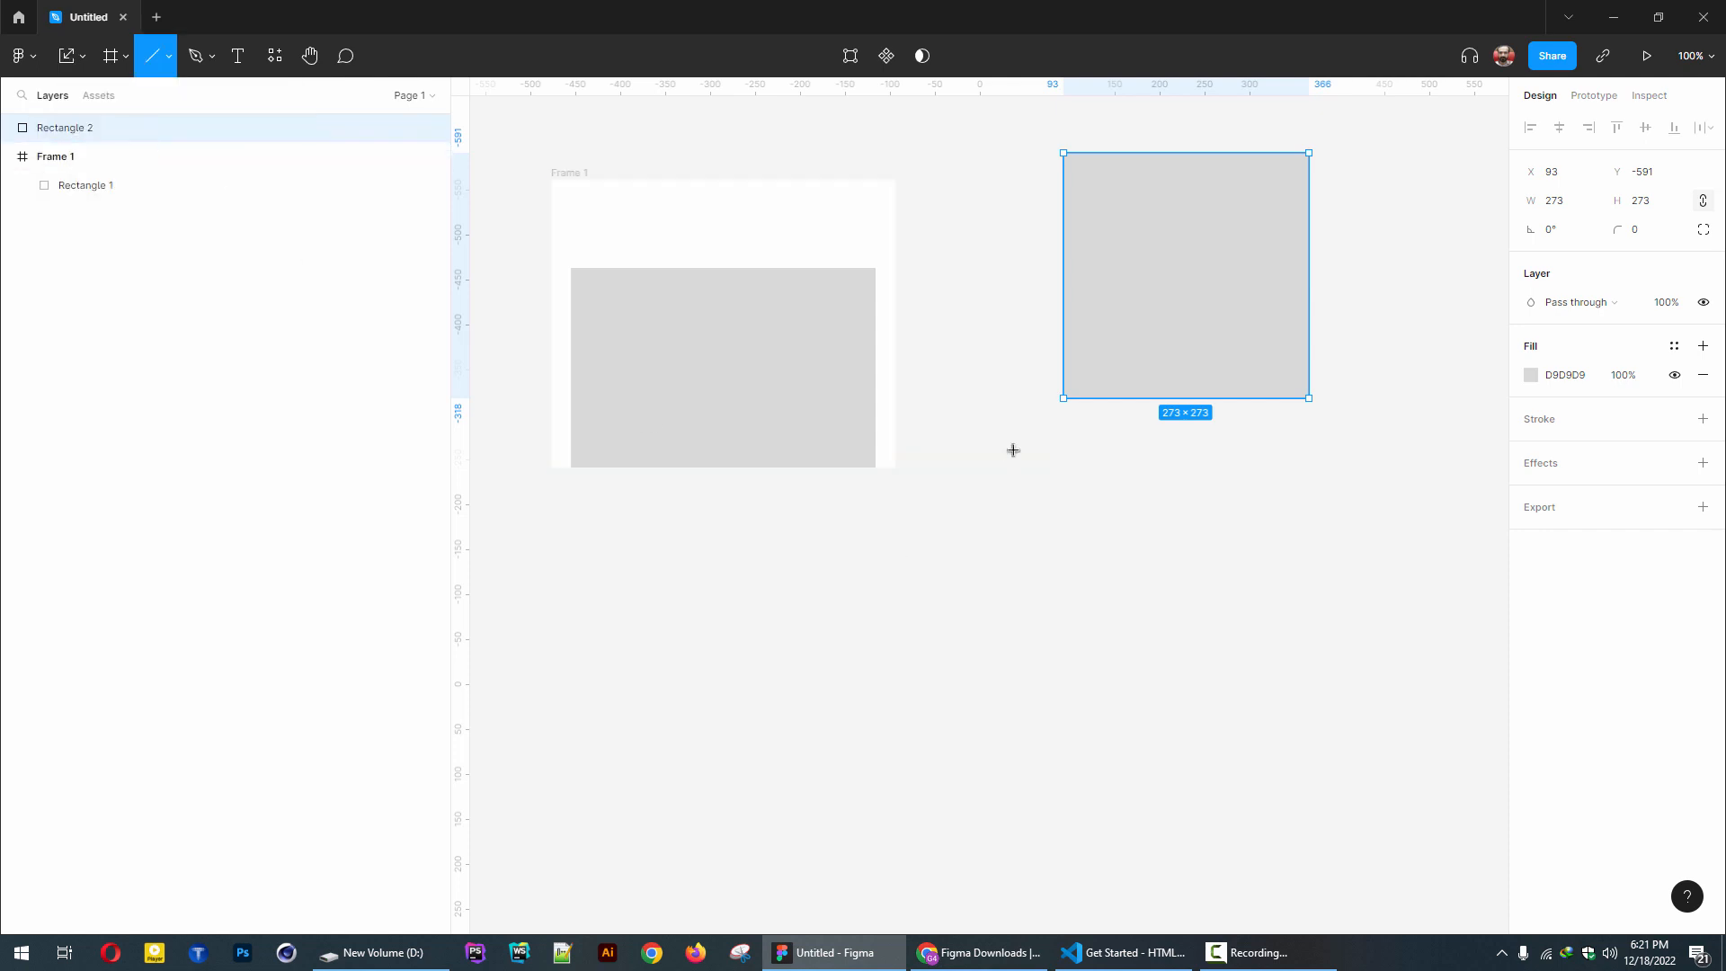
mouse_move(1017, 438)
left_mouse_down()
mouse_move(1060, 682)
mouse_move(1048, 717)
mouse_move(1088, 699)
left_mouse_up()
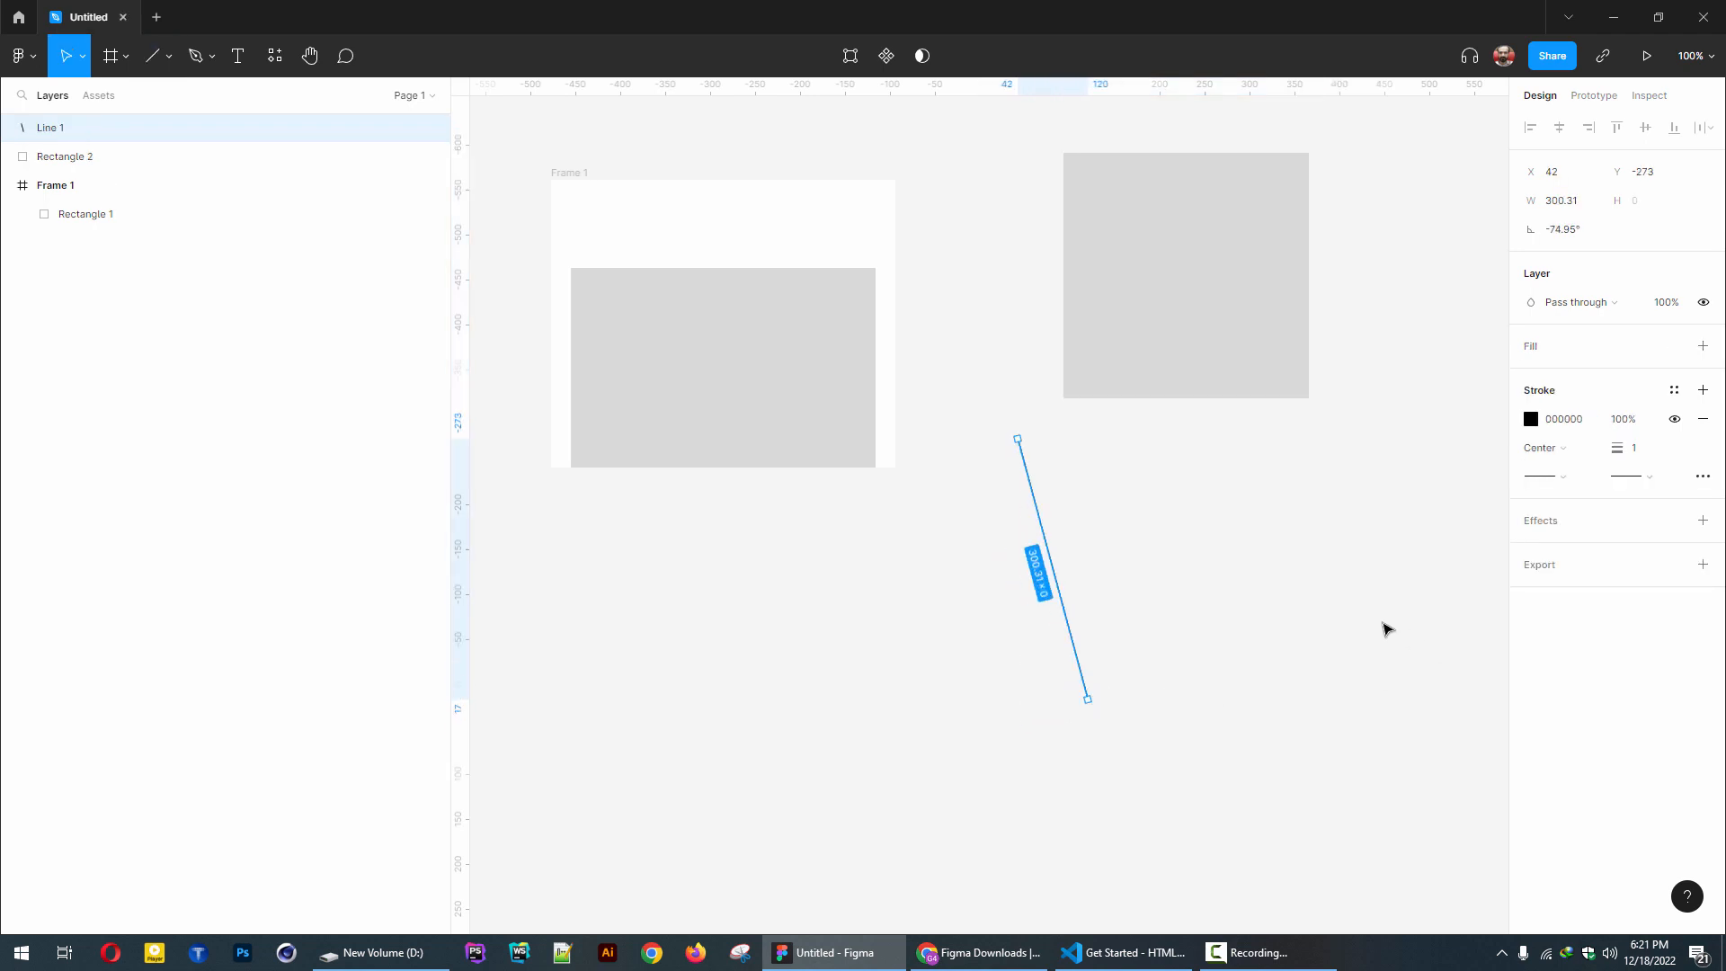
left_click(1308, 587)
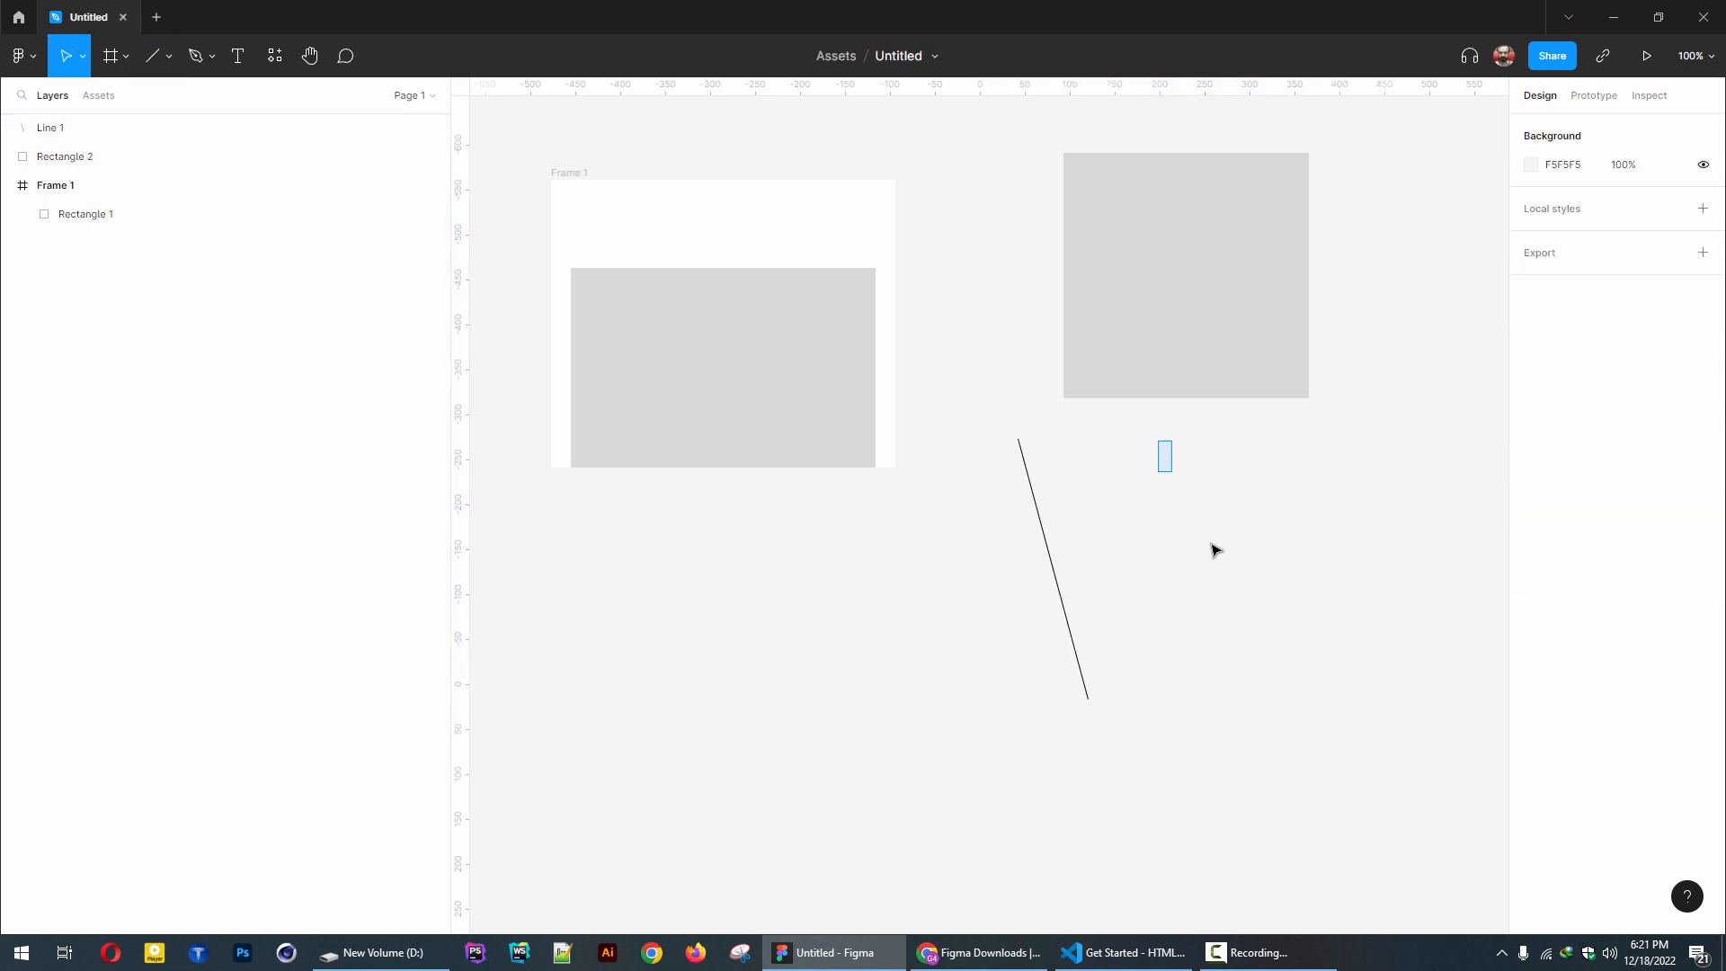
left_click(153, 60)
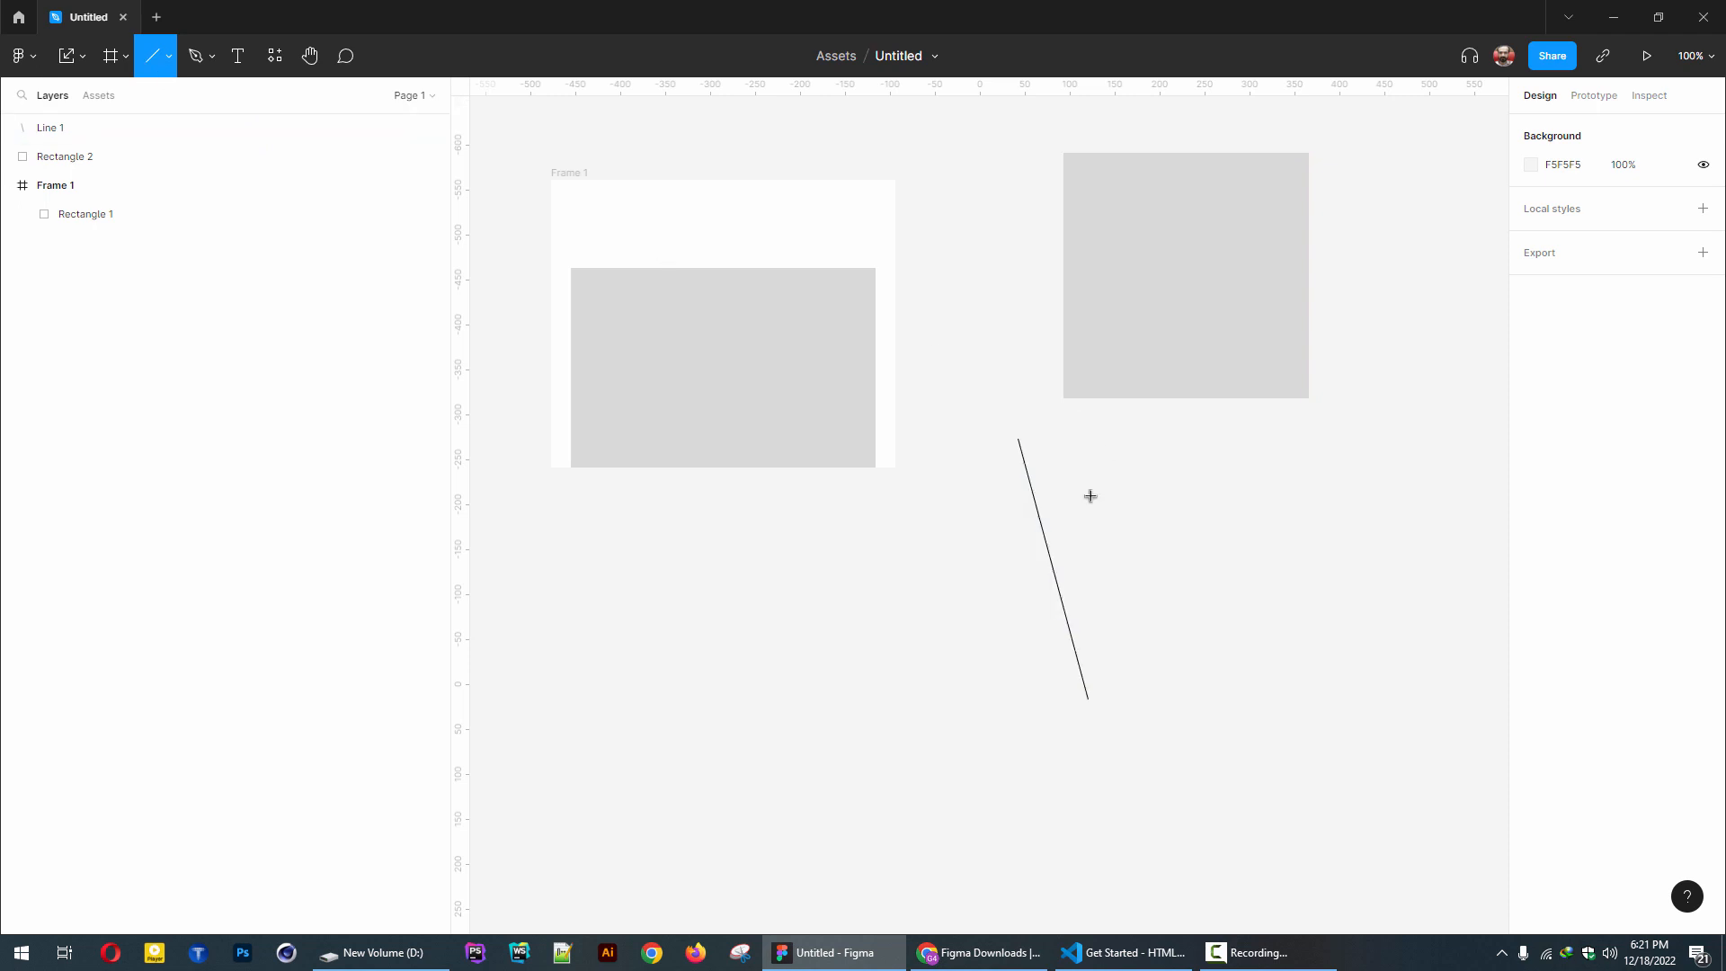
mouse_move(1139, 439)
left_mouse_down()
mouse_move(1260, 632)
mouse_move(1263, 718)
left_mouse_up()
left_click(812, 692)
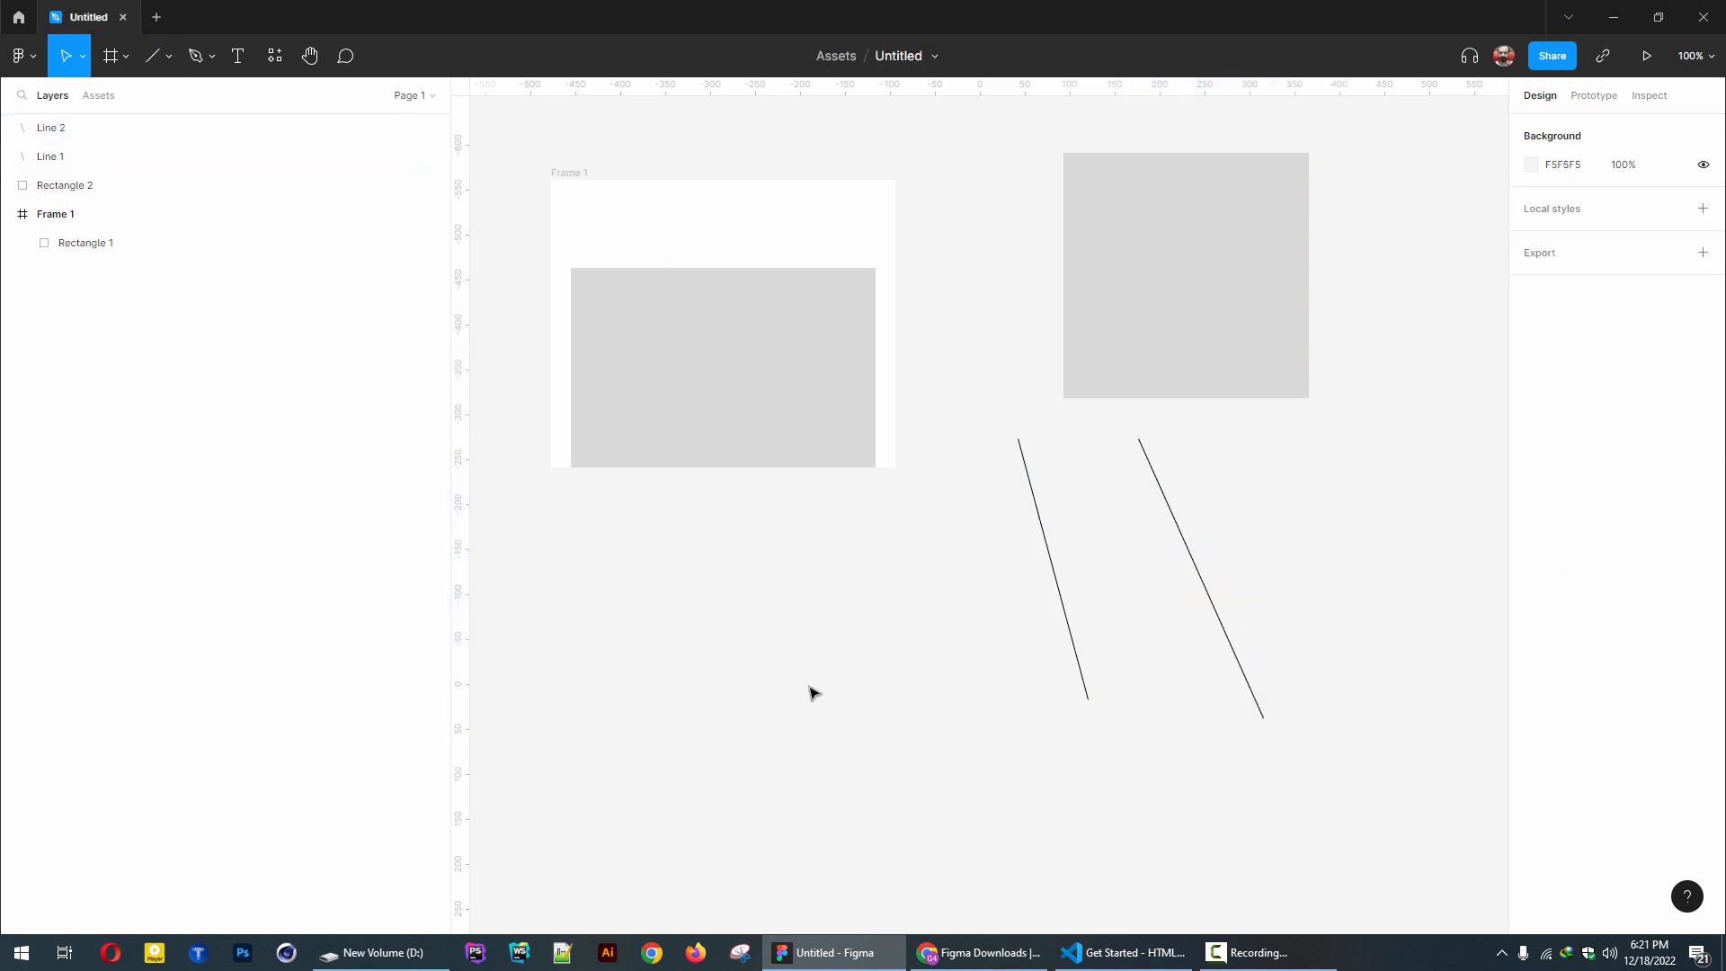
- Draw an arrow about 300 long below the frame, sloping down to the right
left_click(168, 57)
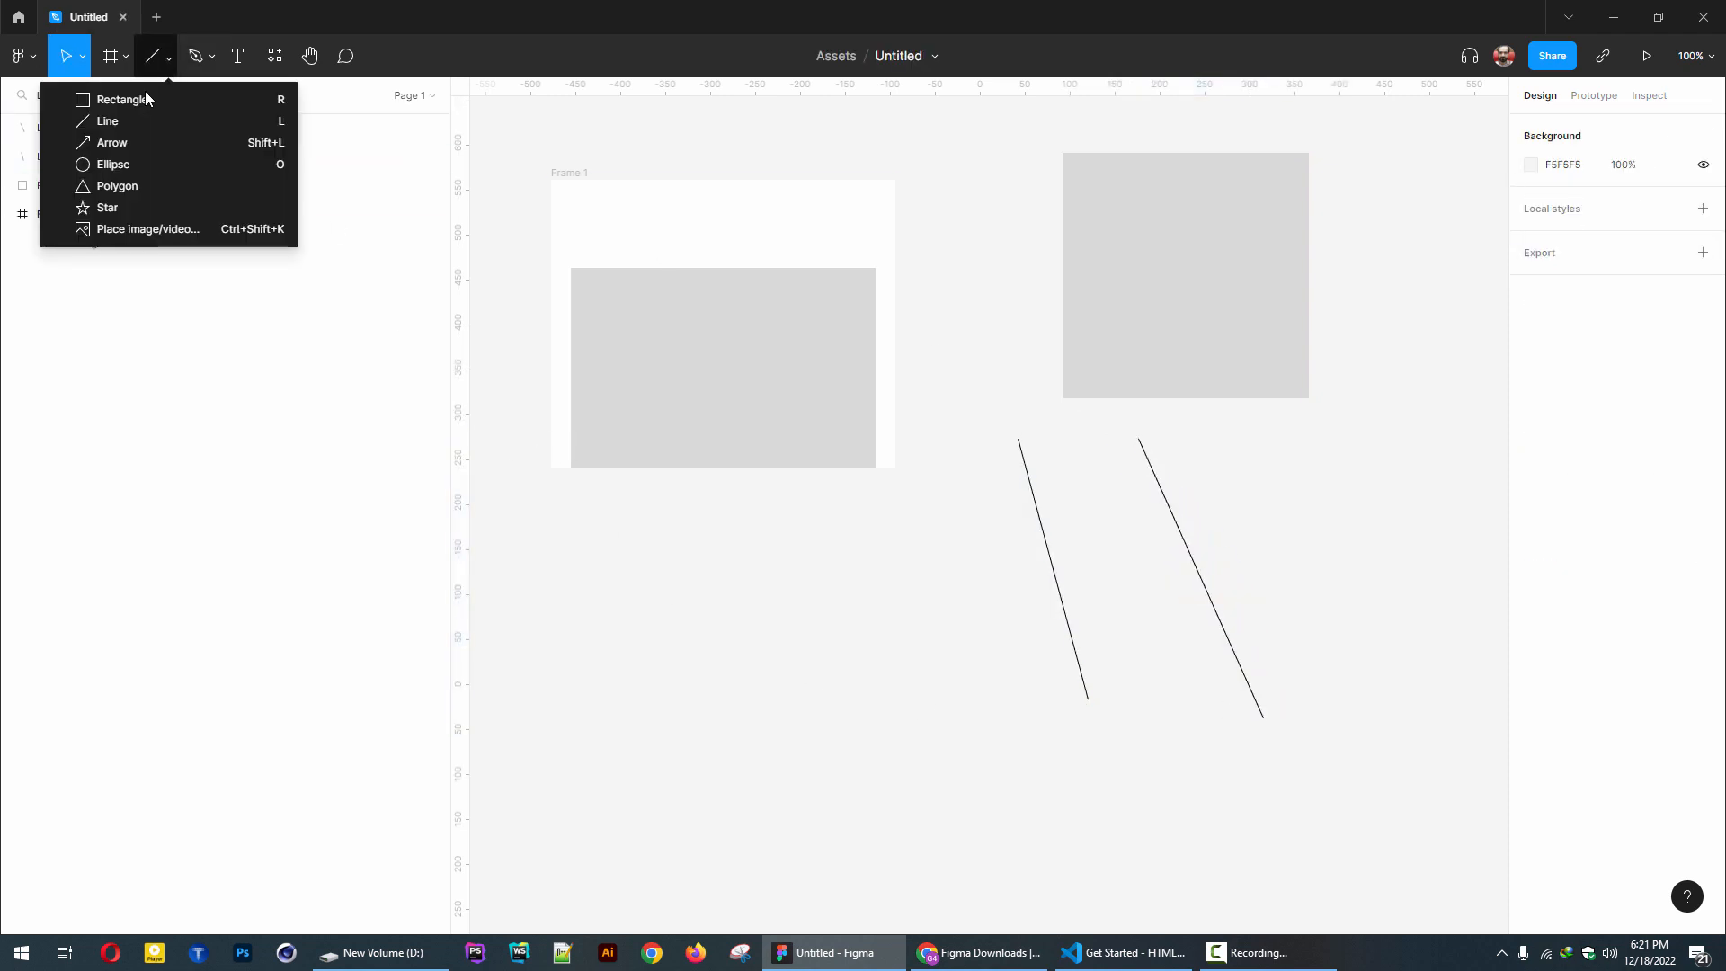
left_click(128, 144)
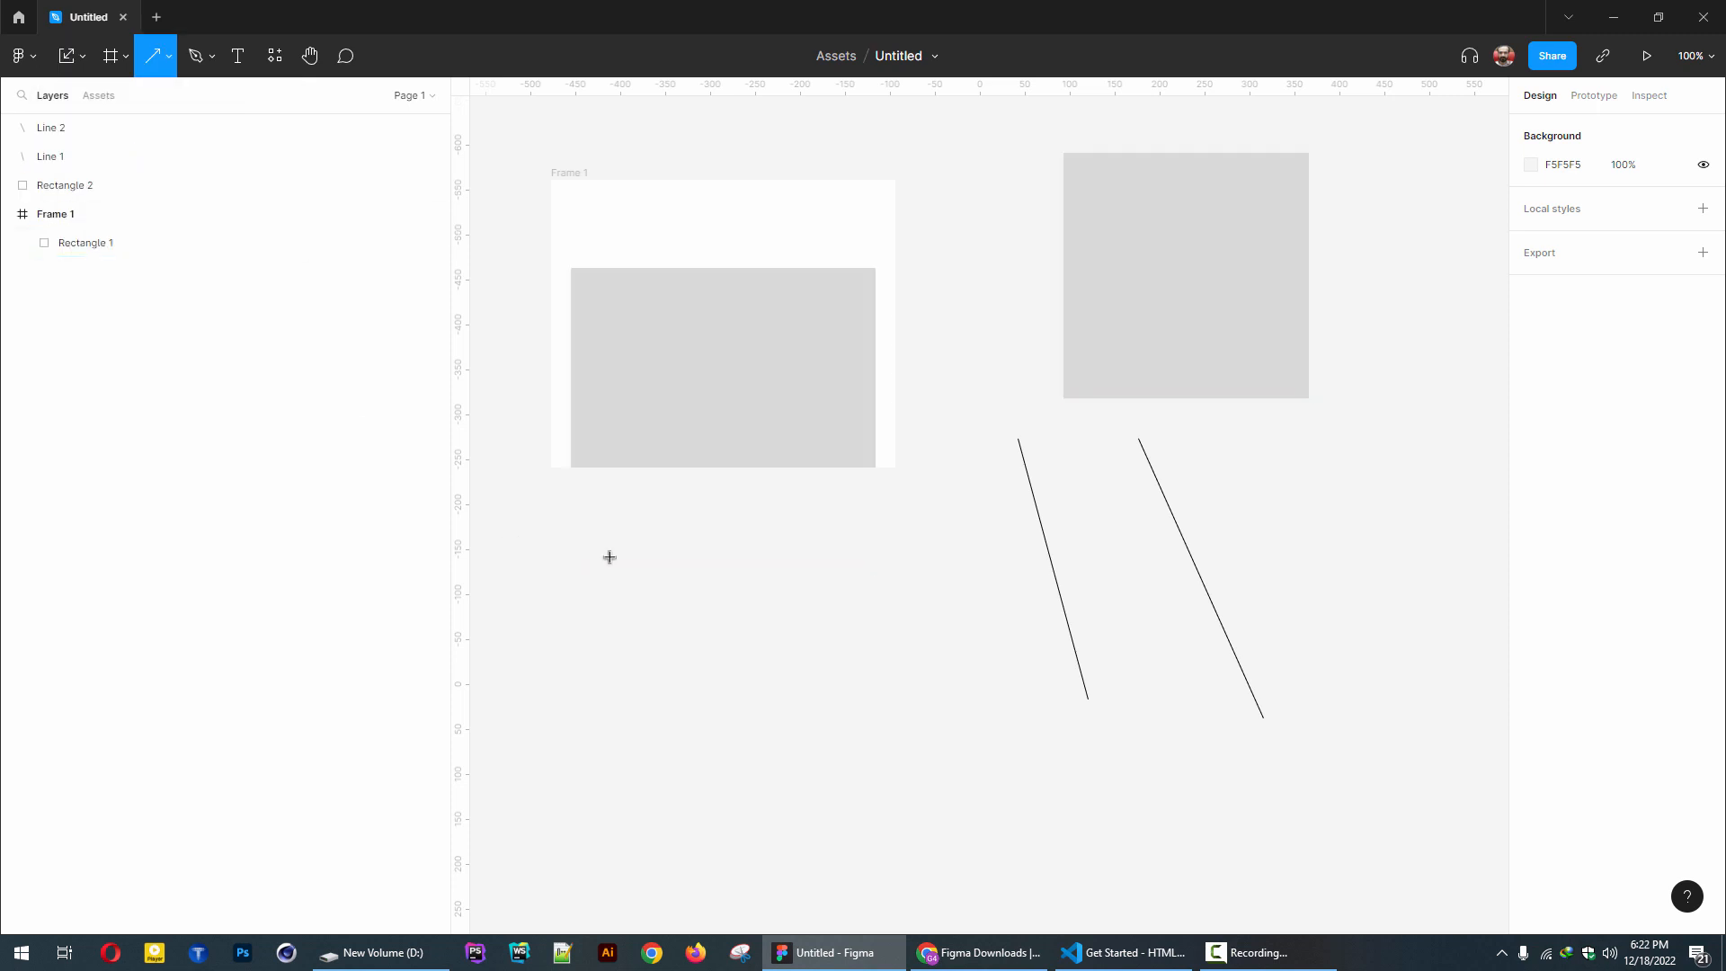
mouse_move(684, 570)
left_mouse_down()
mouse_move(909, 698)
mouse_move(934, 669)
left_mouse_up()
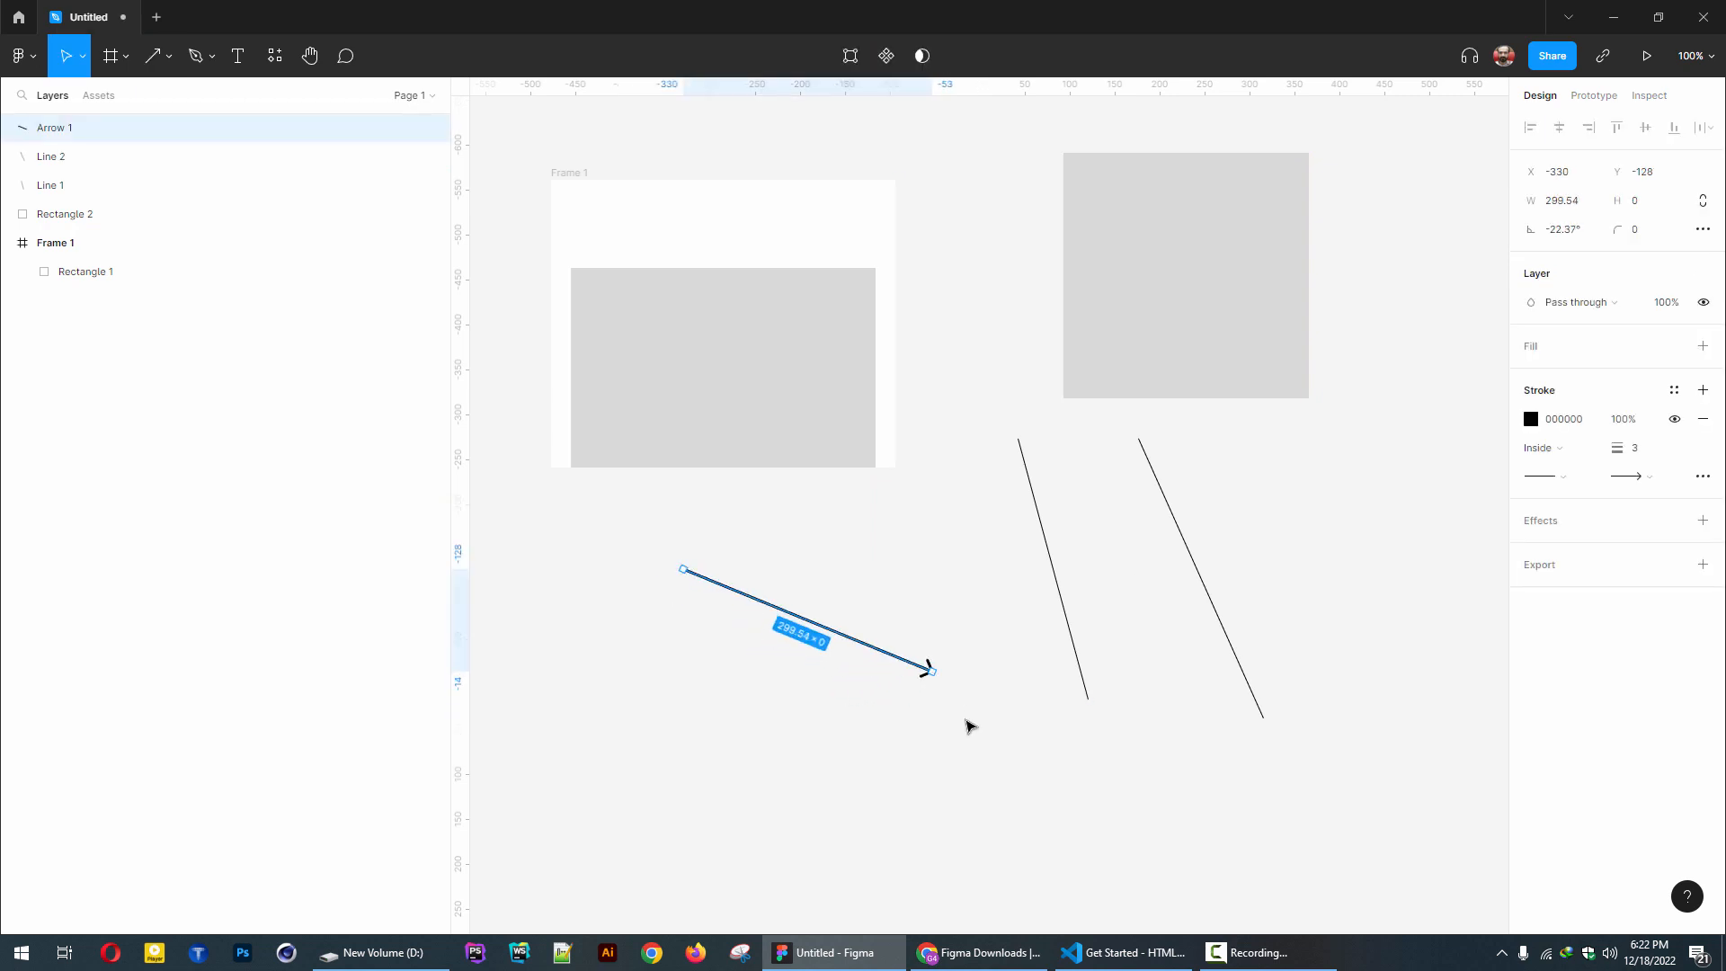
left_click_drag(673, 606, 730, 753)
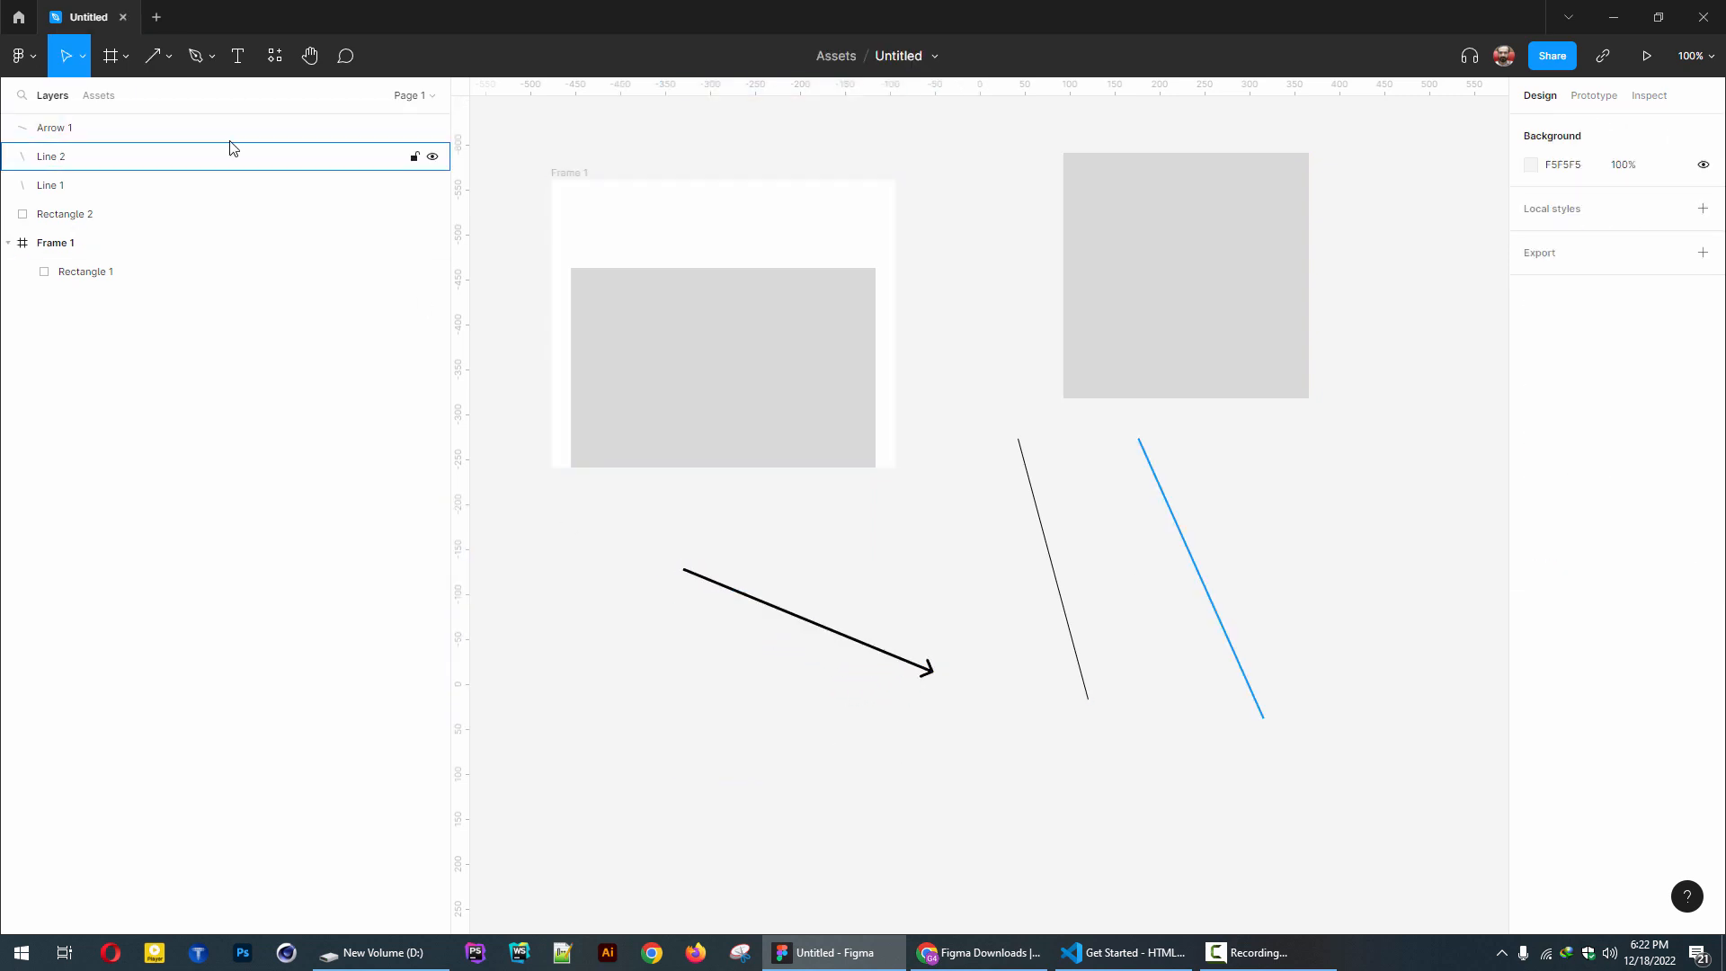
- Try the Reversed triangle end point on the arrow, then set it to Circle arrow
left_click(777, 610)
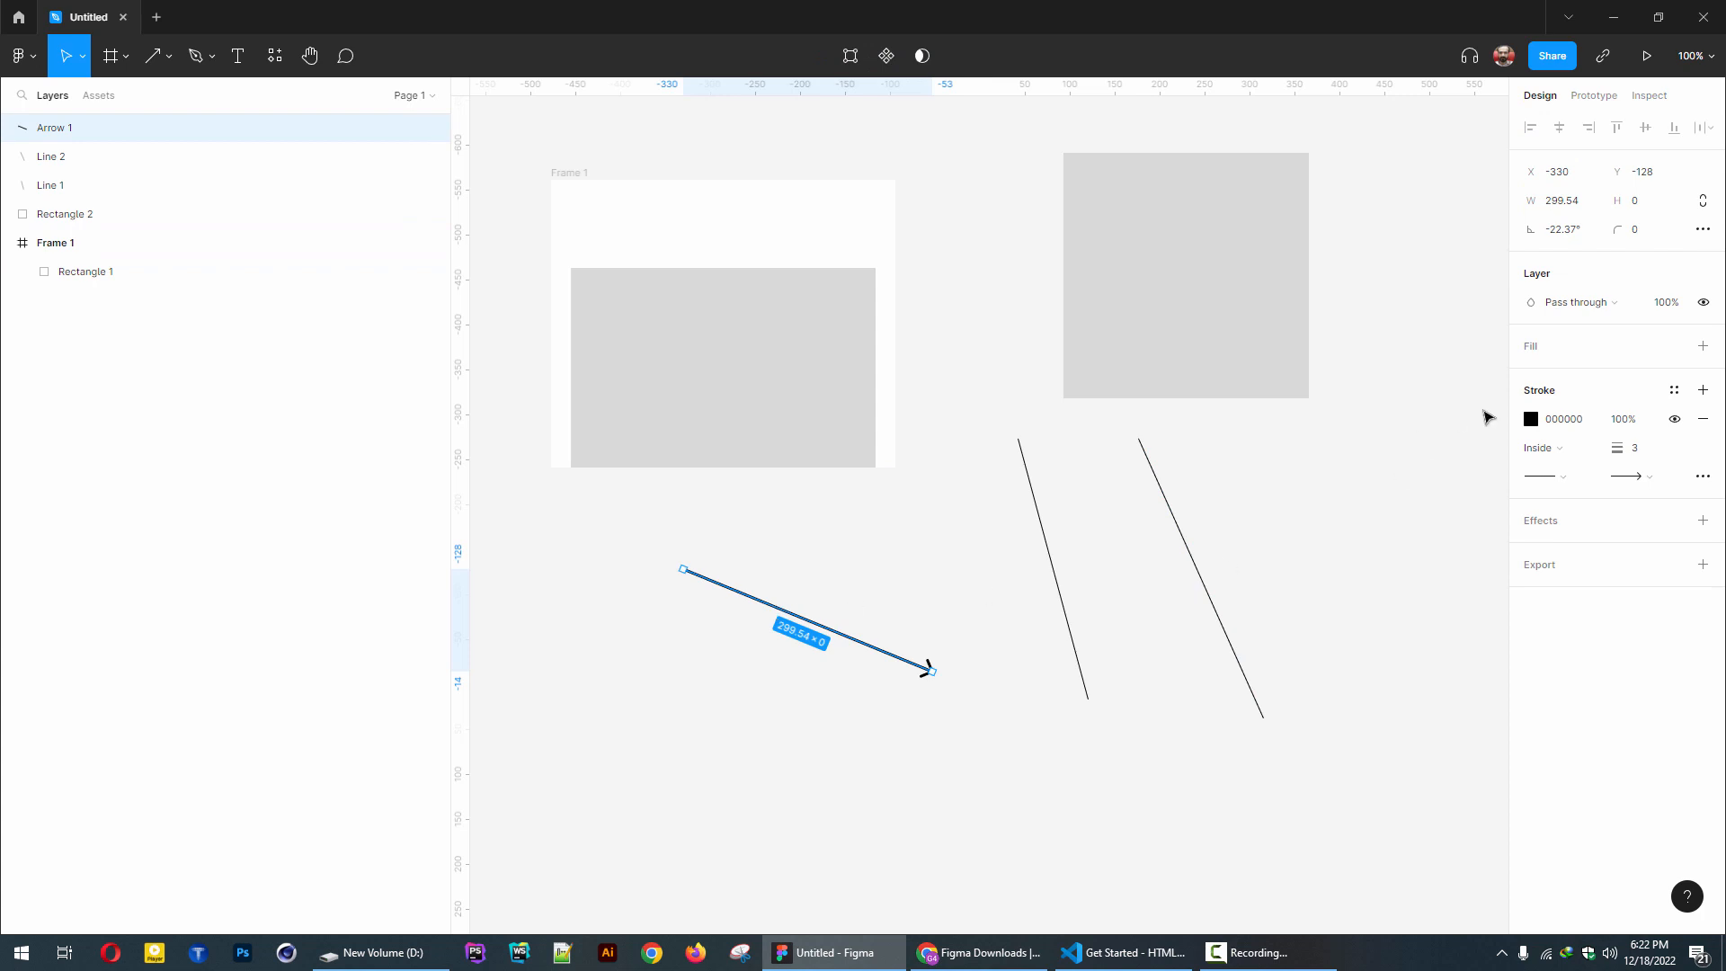
left_click(1650, 479)
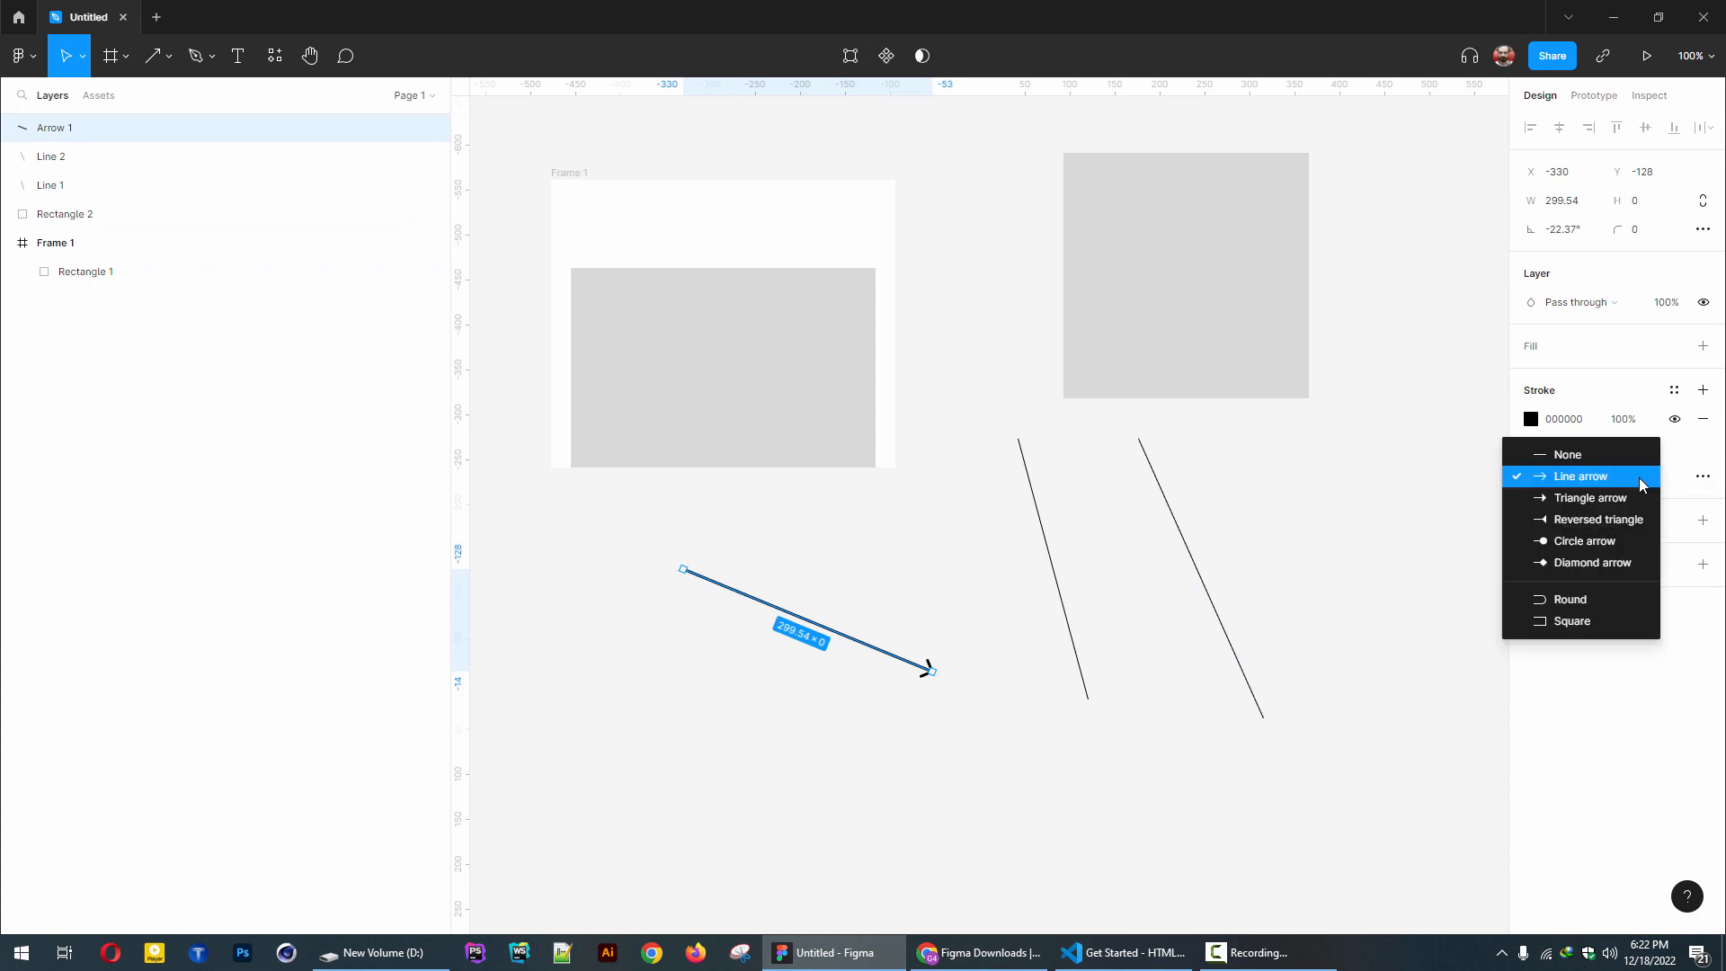
left_click(1565, 520)
left_click(1627, 479)
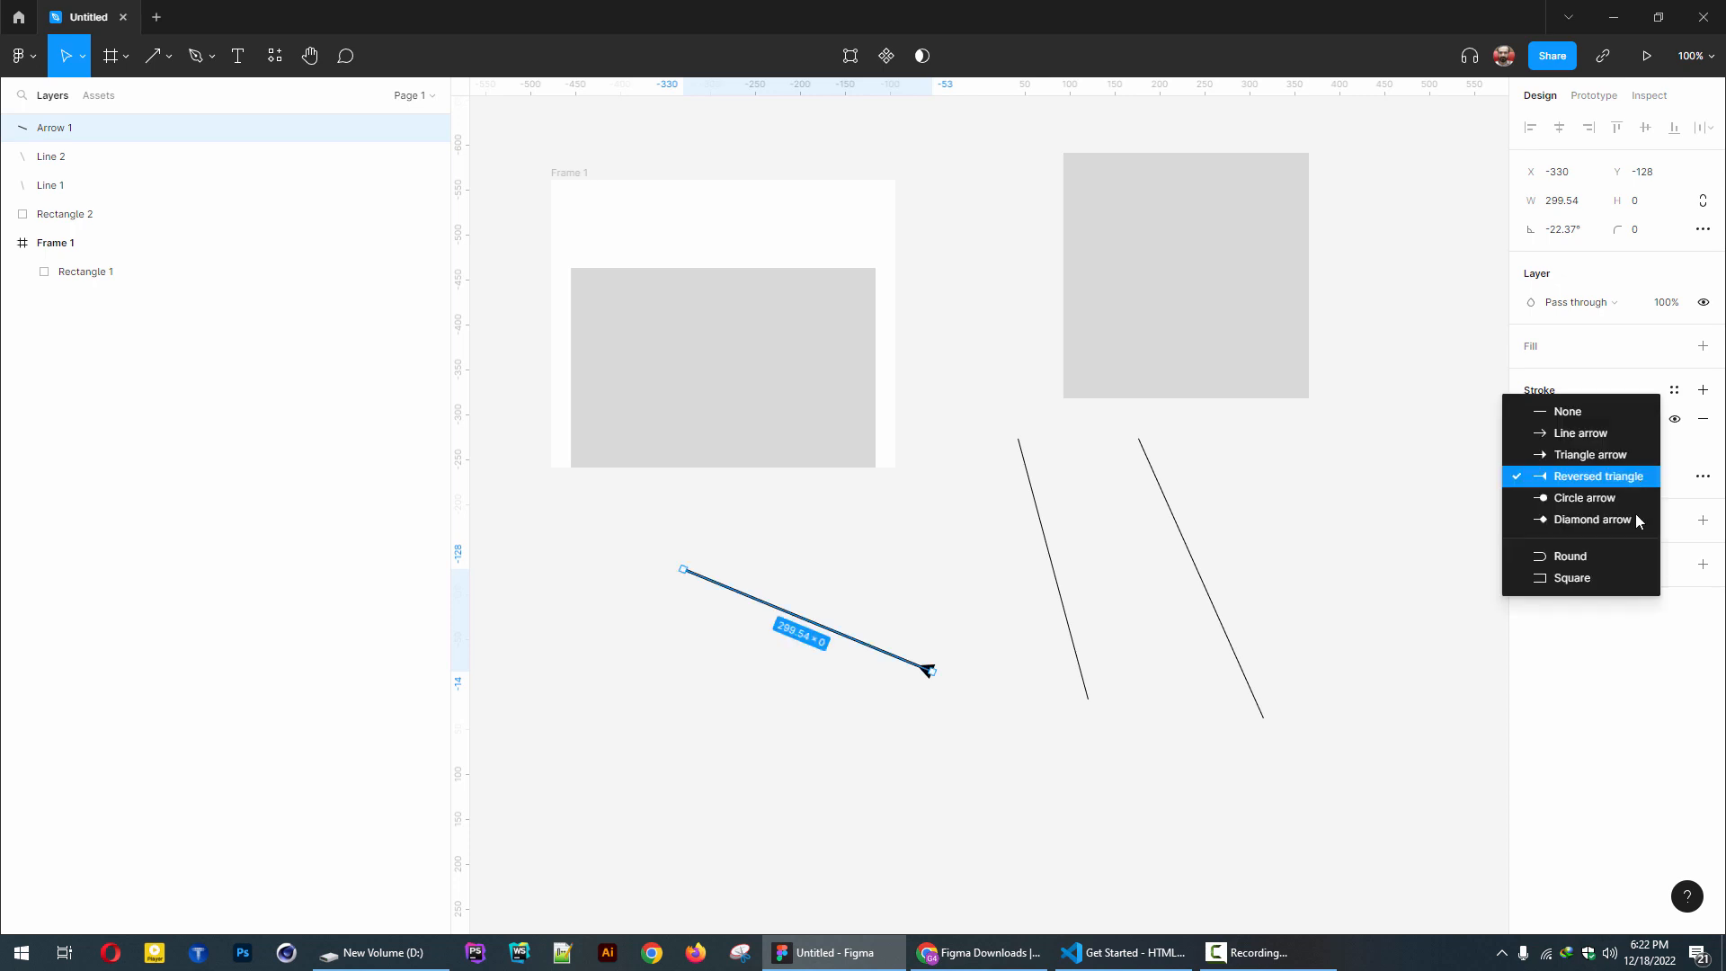
left_click(1570, 505)
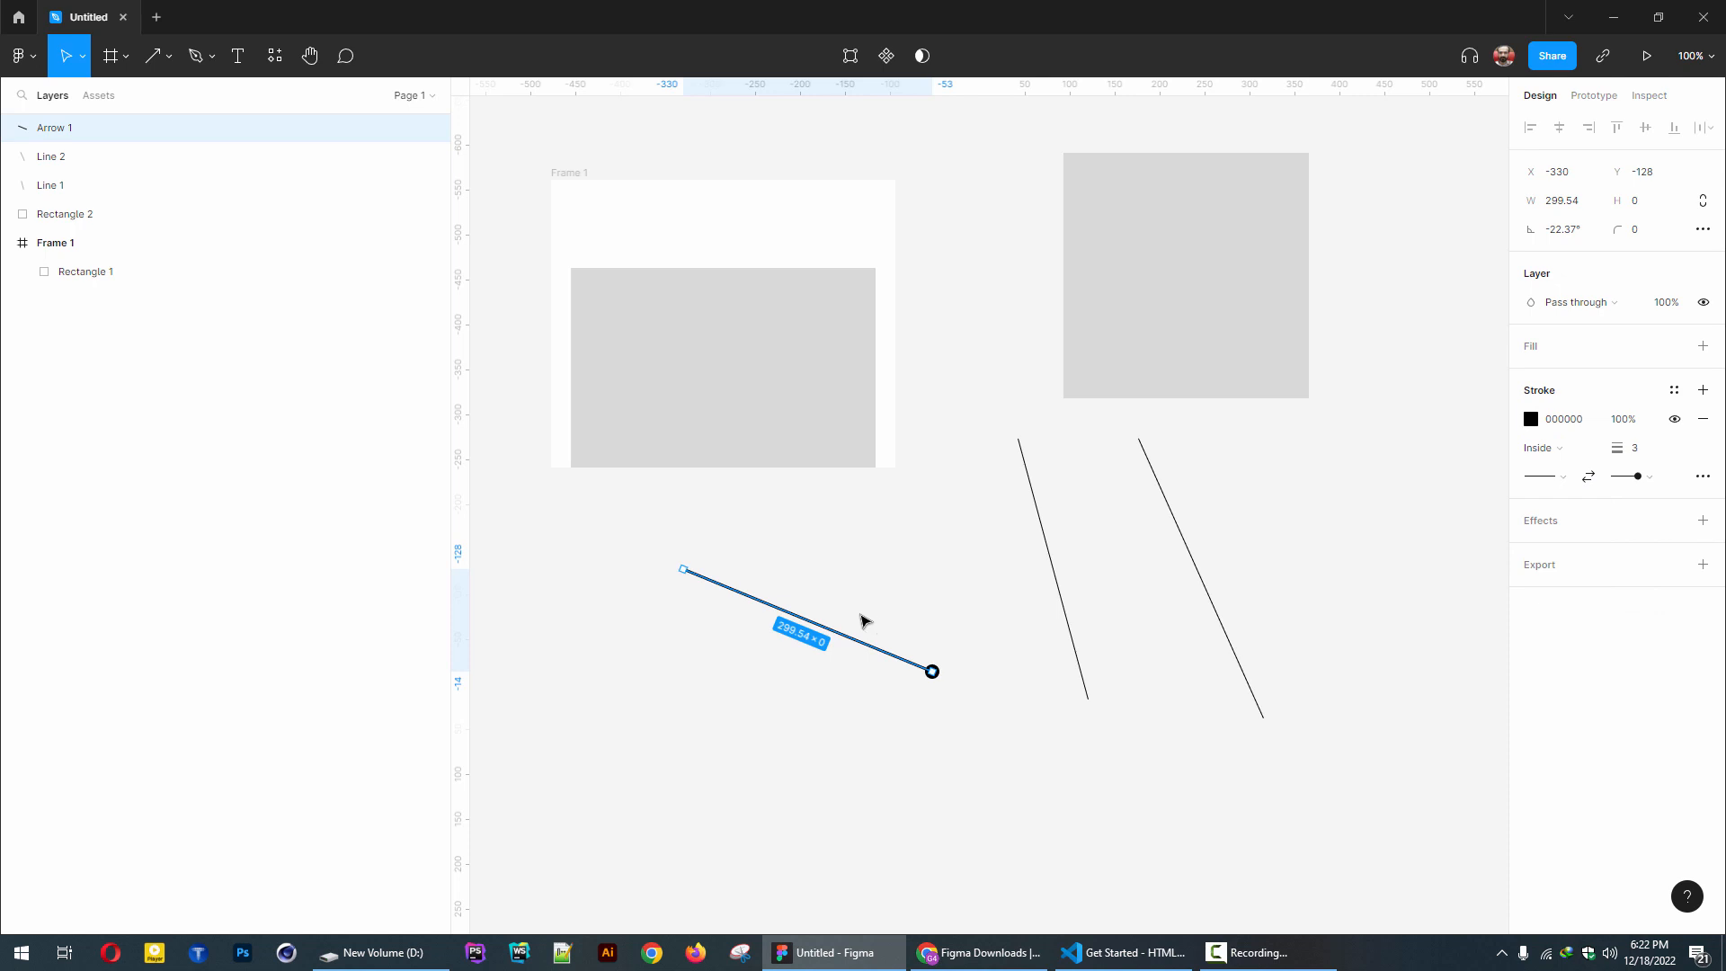
left_click(767, 597)
- Draw a horizontal ellipse to the right of the two slanted lines
left_click(170, 56)
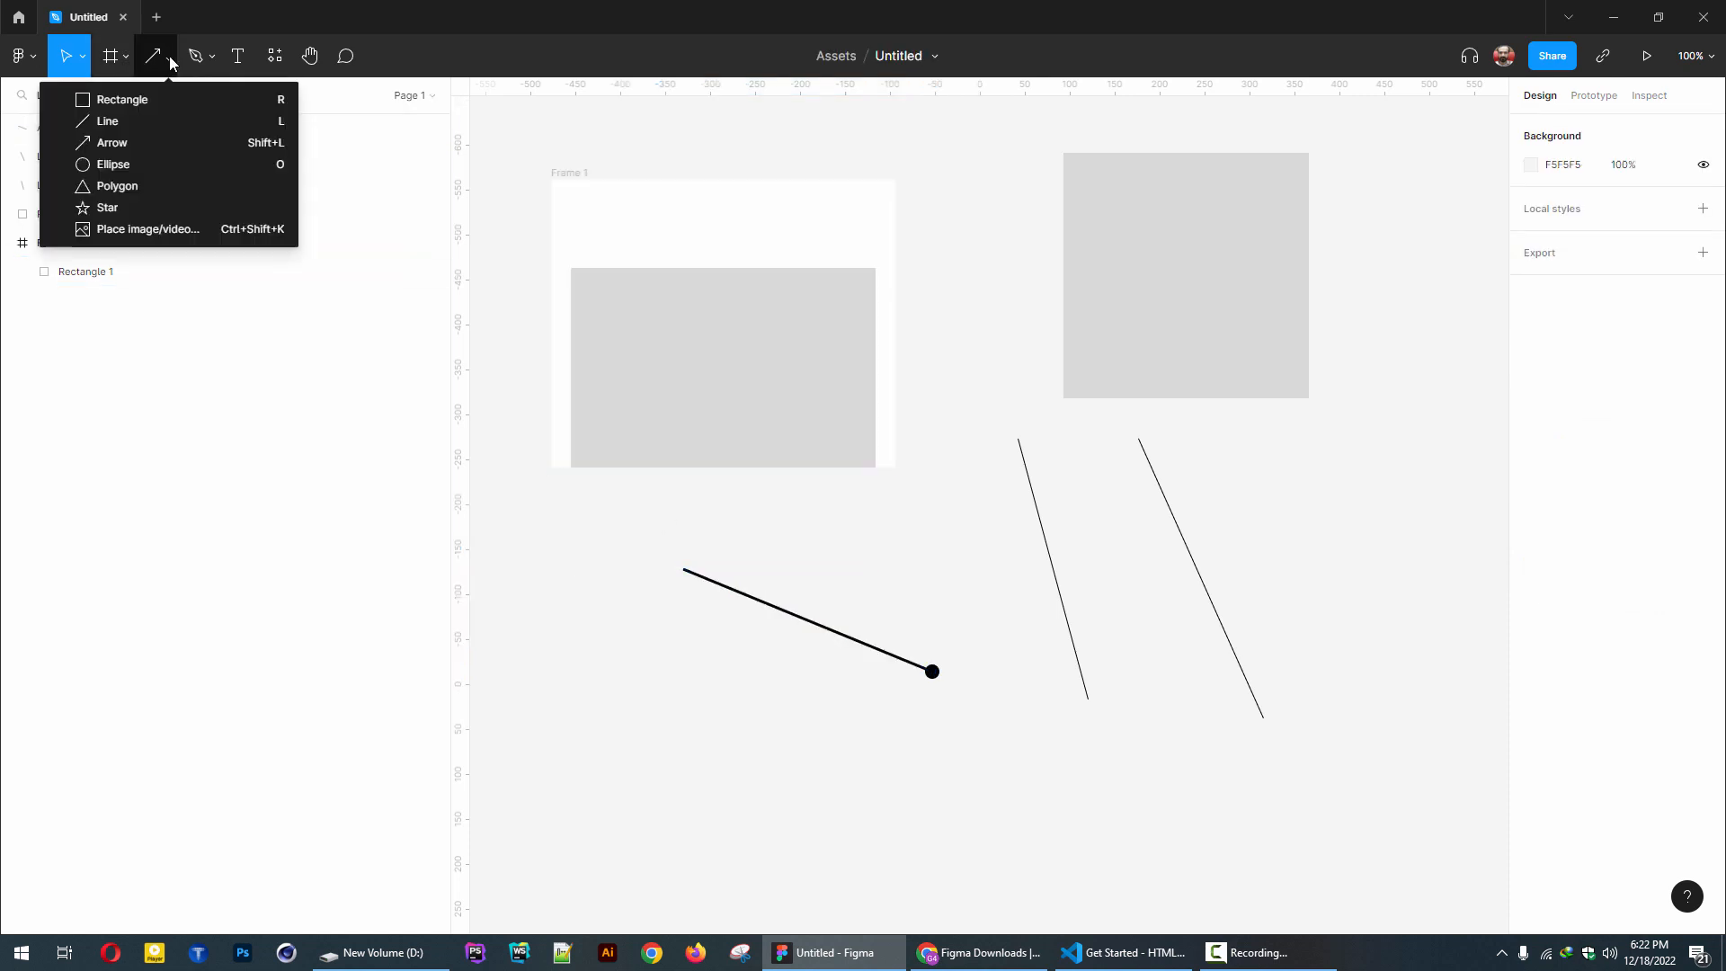
left_click(137, 171)
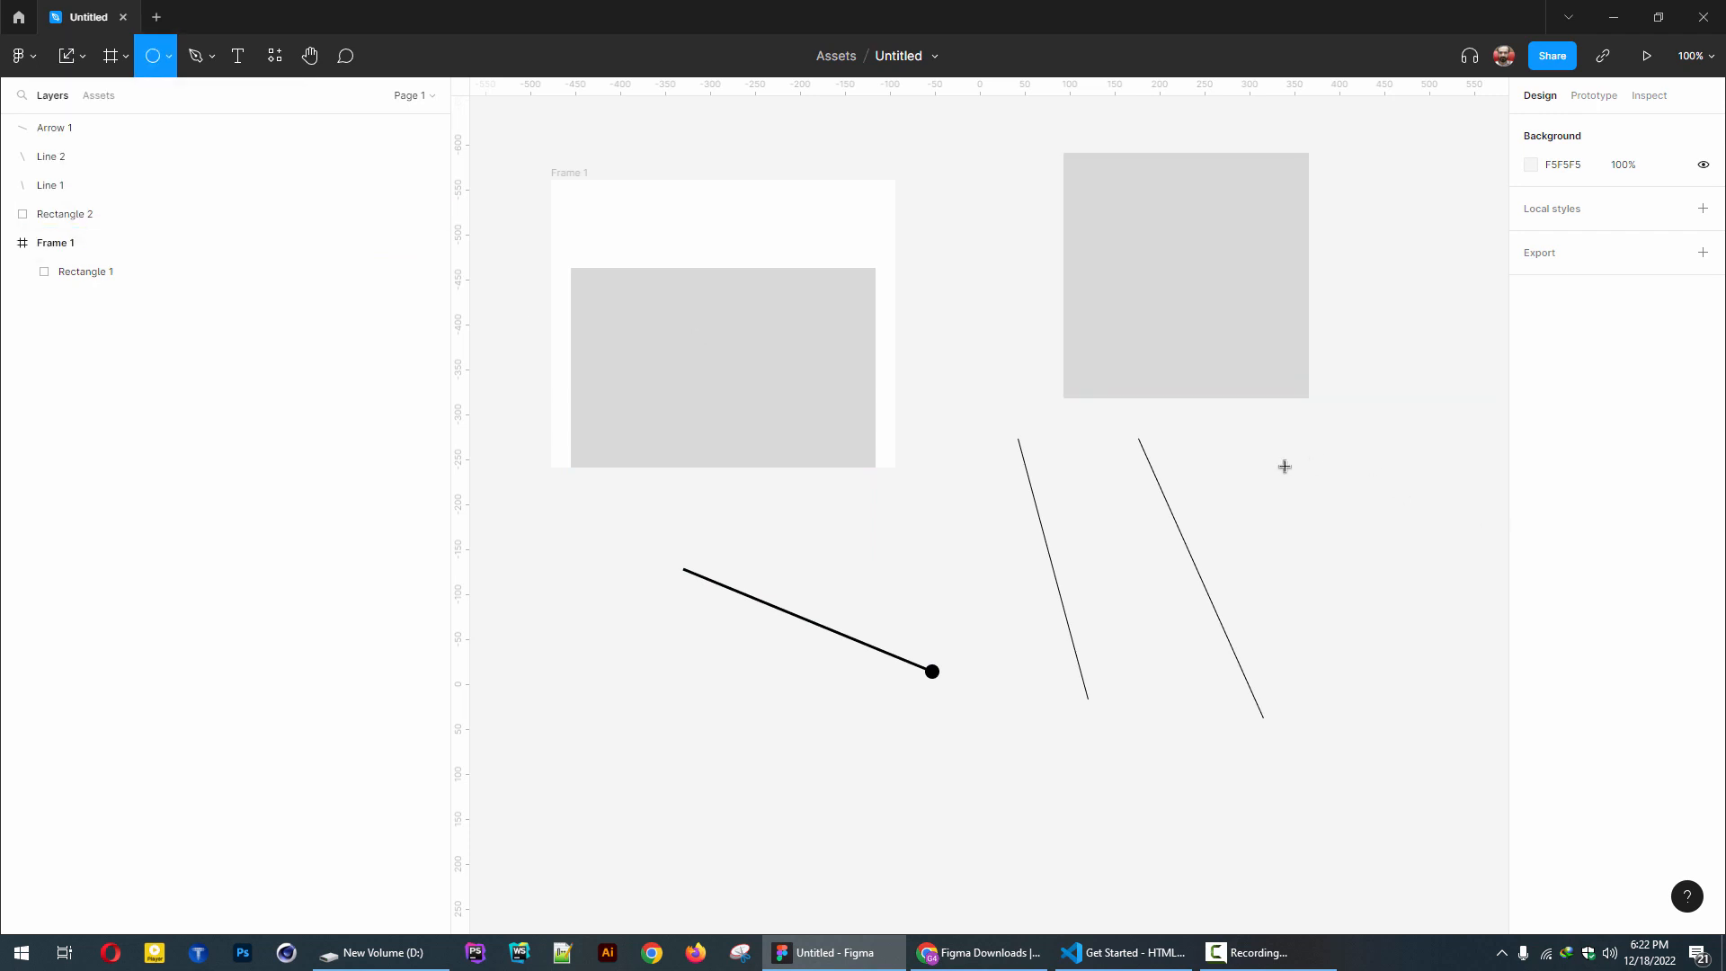
left_click_drag(1285, 467, 1469, 609)
left_click(550, 734)
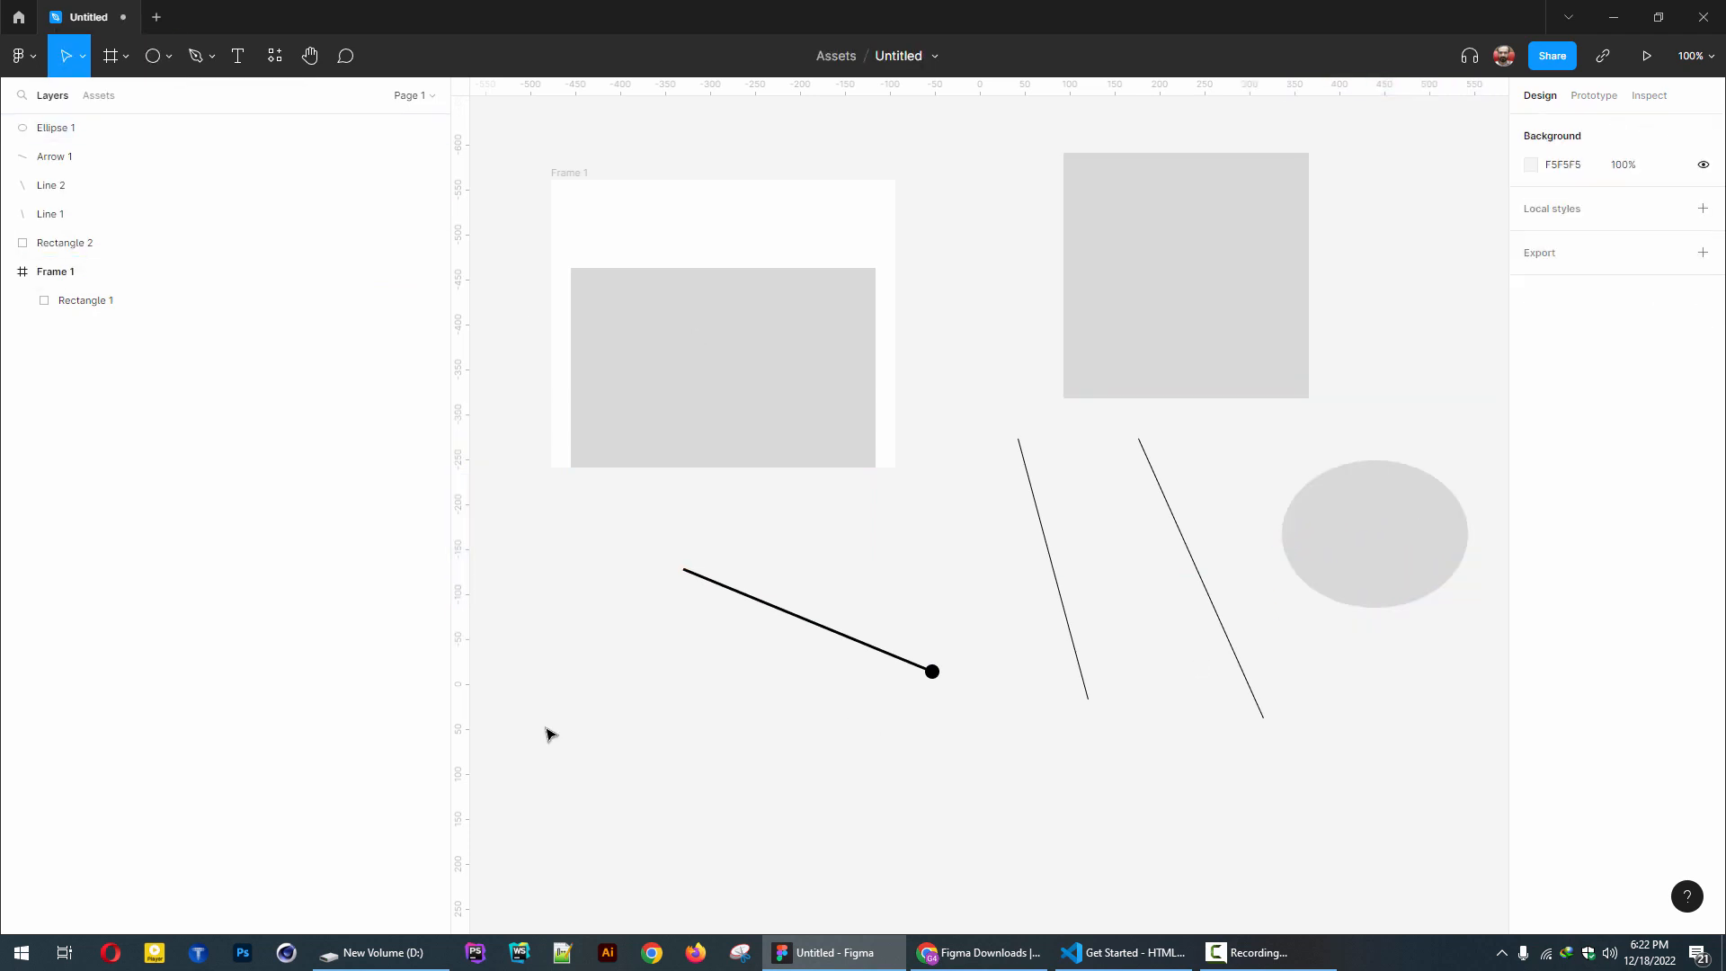
- Draw a circle about 213 × 213 below the frame and turn it into an open ring with a 76.52% sweep and 71.39% ratio
left_click(161, 61)
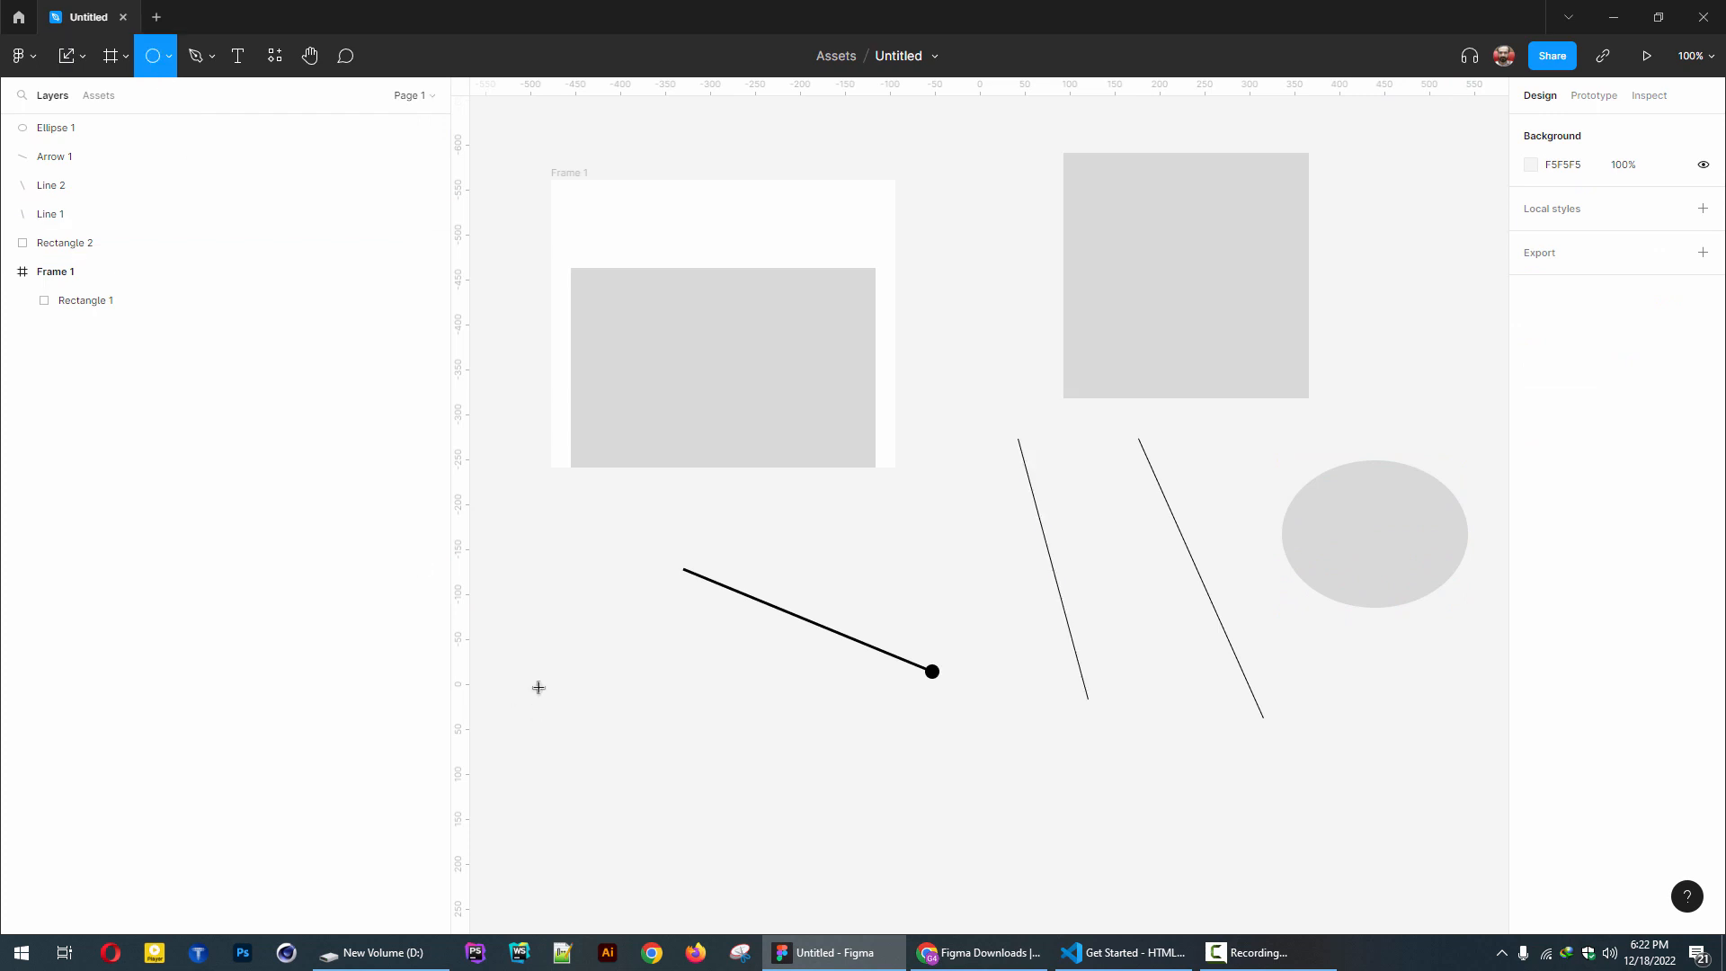
left_click_drag(568, 620, 762, 797)
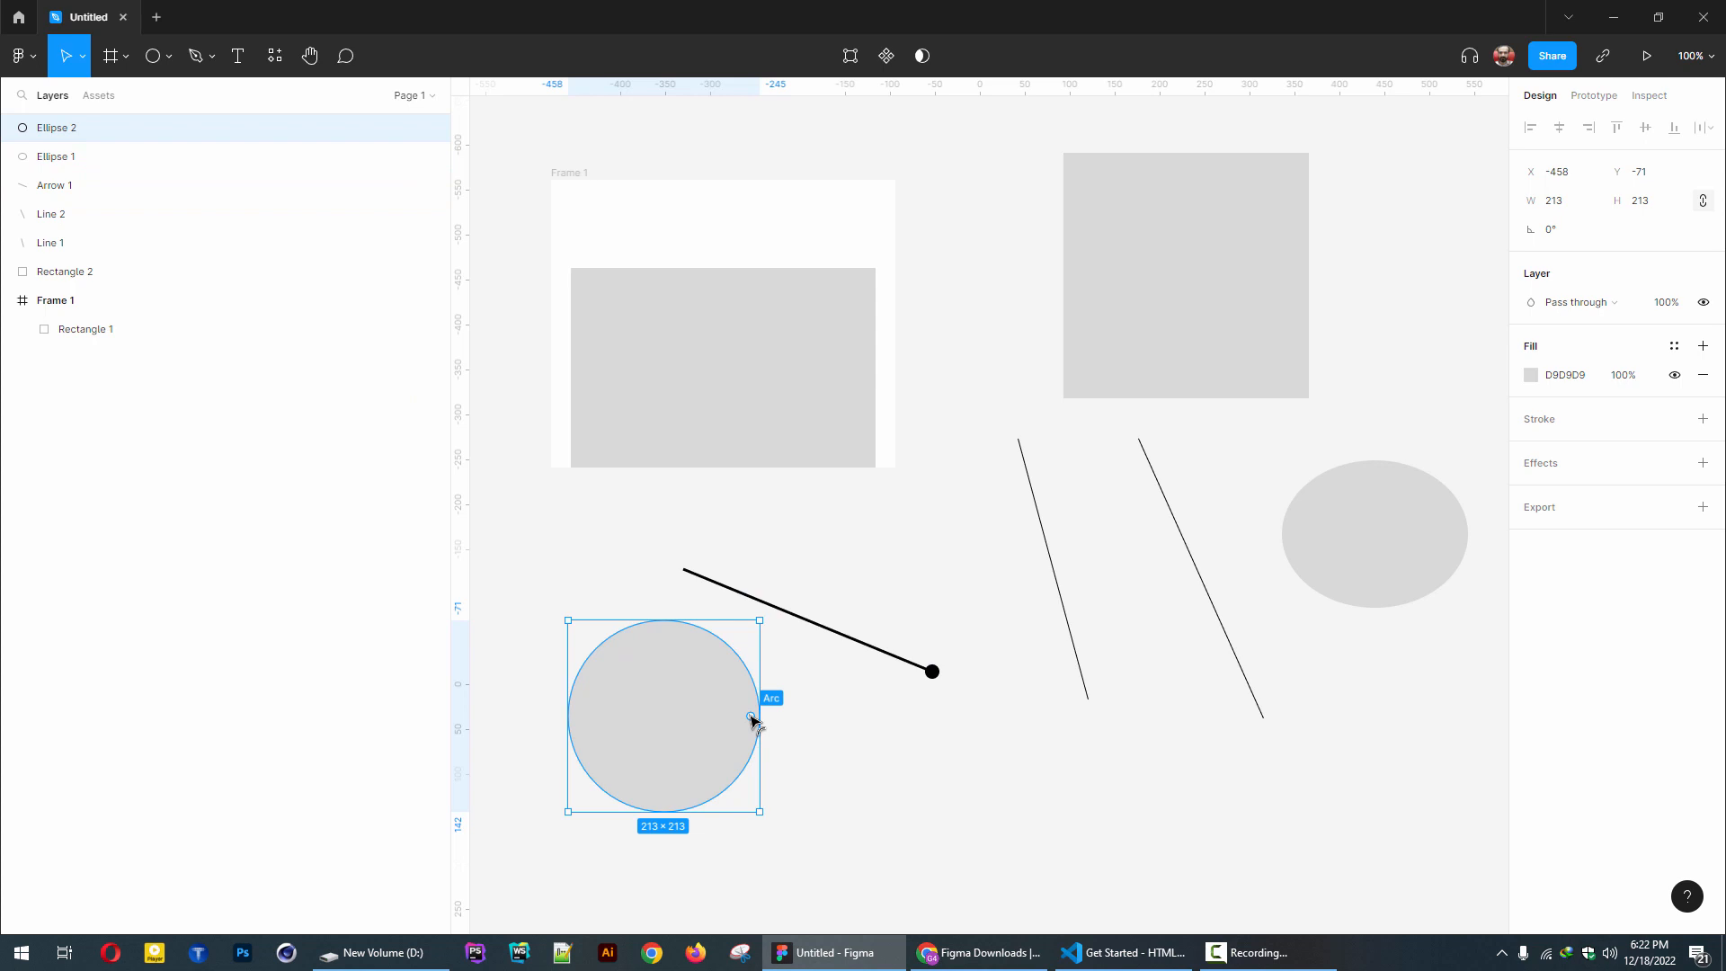
left_click_drag(752, 719, 666, 784)
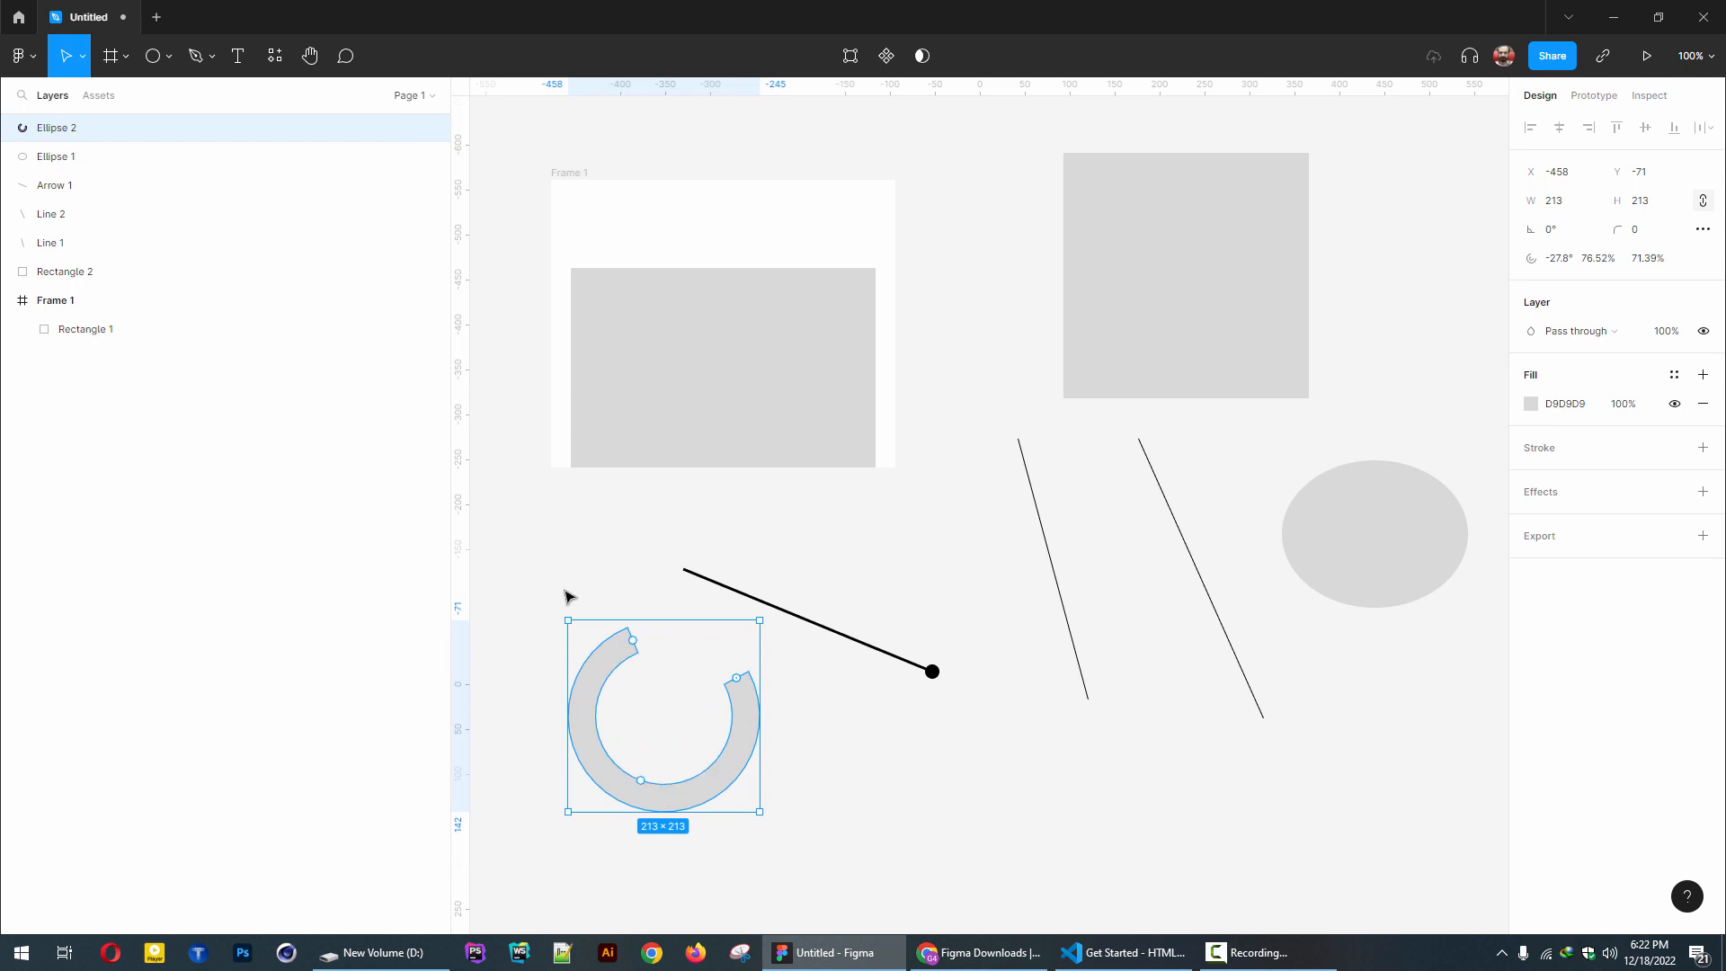
- Draw a triangle about 169 × 169 with the Polygon tool, move it up and left, and raise its count to 8
left_click(170, 56)
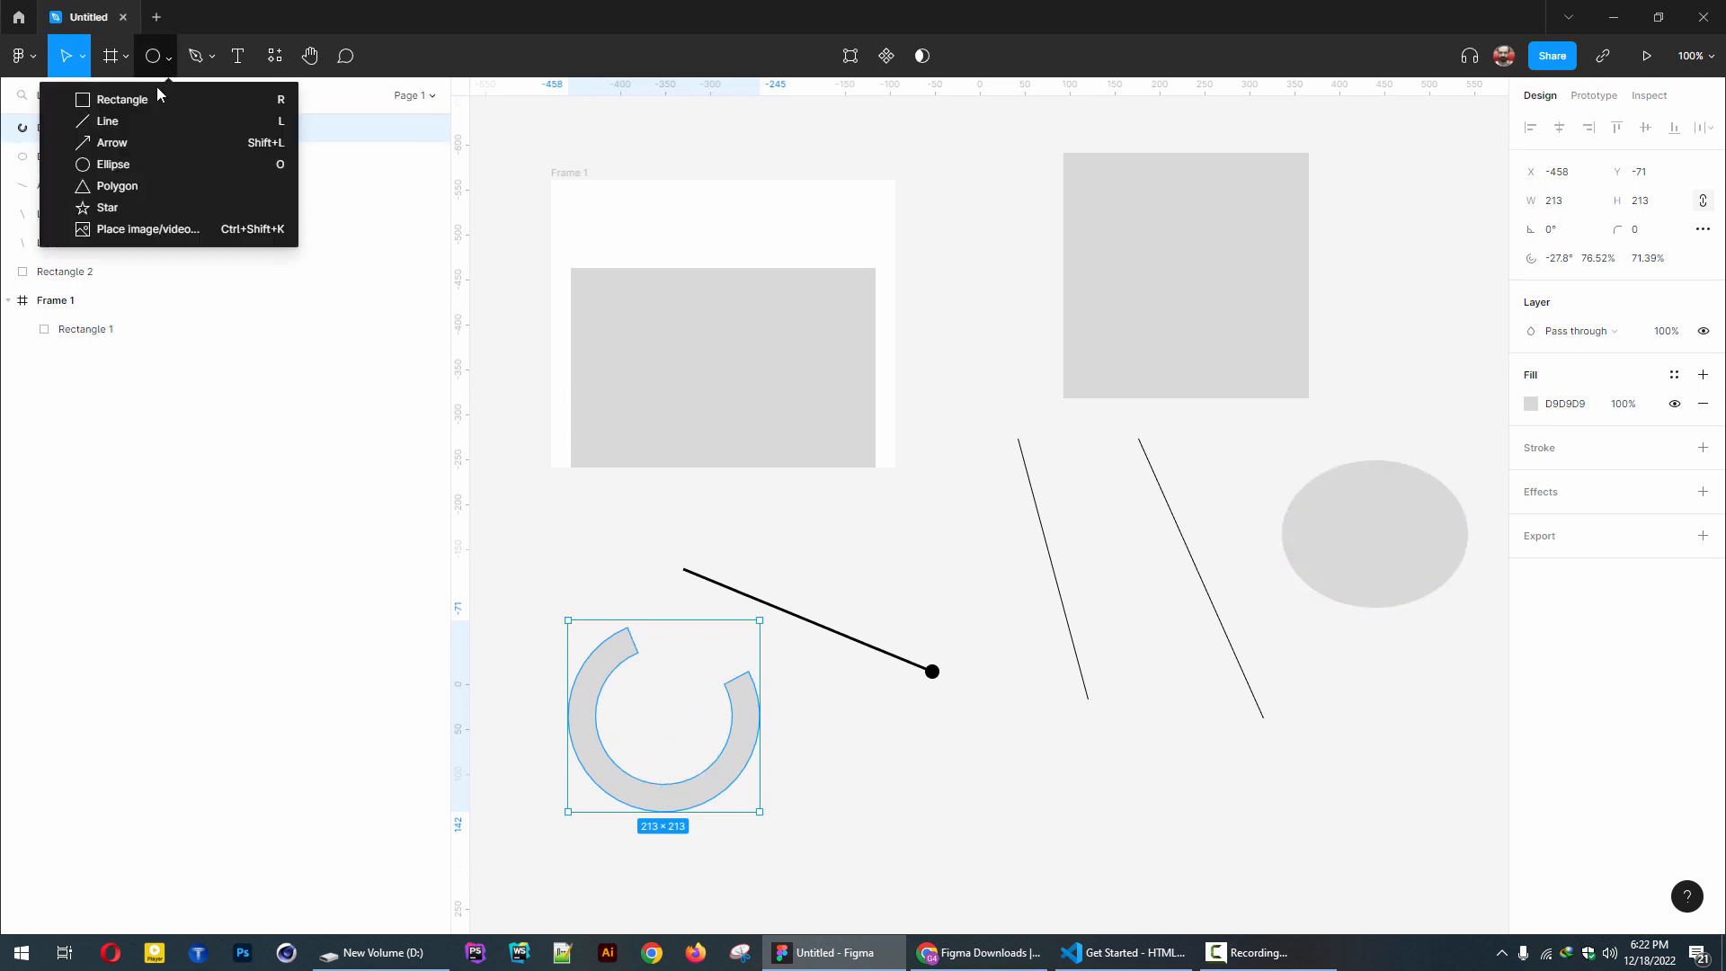
left_click(132, 185)
mouse_move(1029, 776)
left_mouse_down()
mouse_move(1183, 818)
mouse_move(1101, 857)
mouse_move(1181, 928)
left_mouse_up()
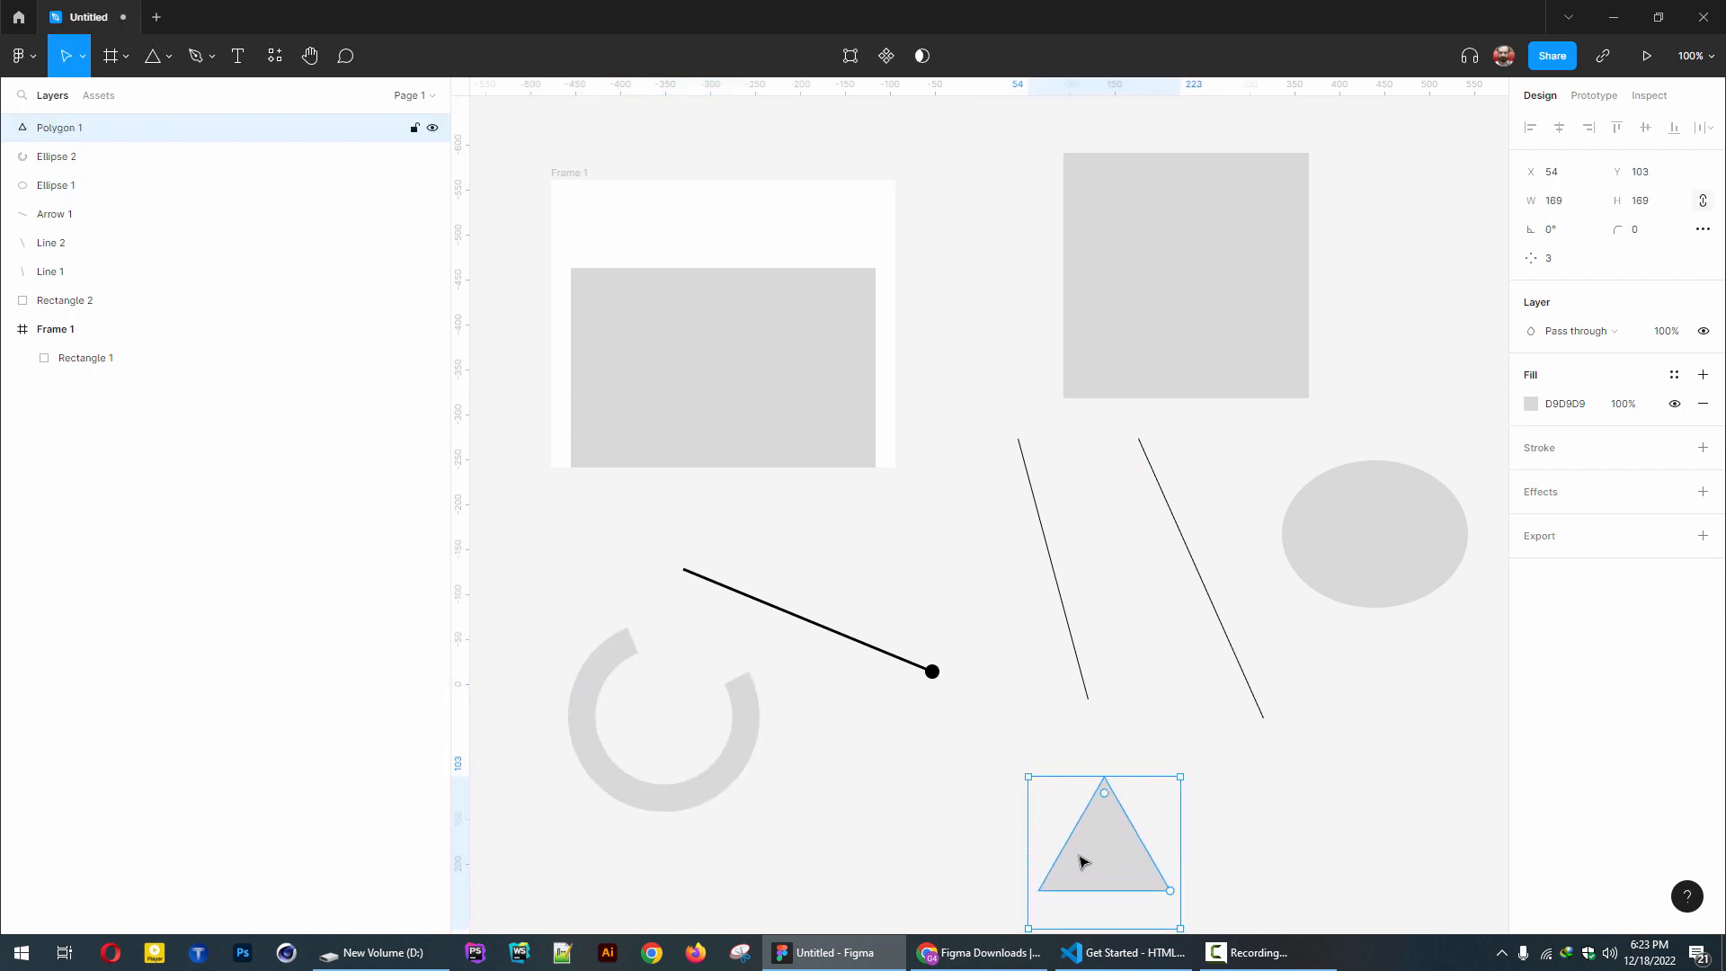
mouse_move(1107, 861)
left_mouse_down()
mouse_move(1047, 818)
mouse_move(999, 819)
left_mouse_up()
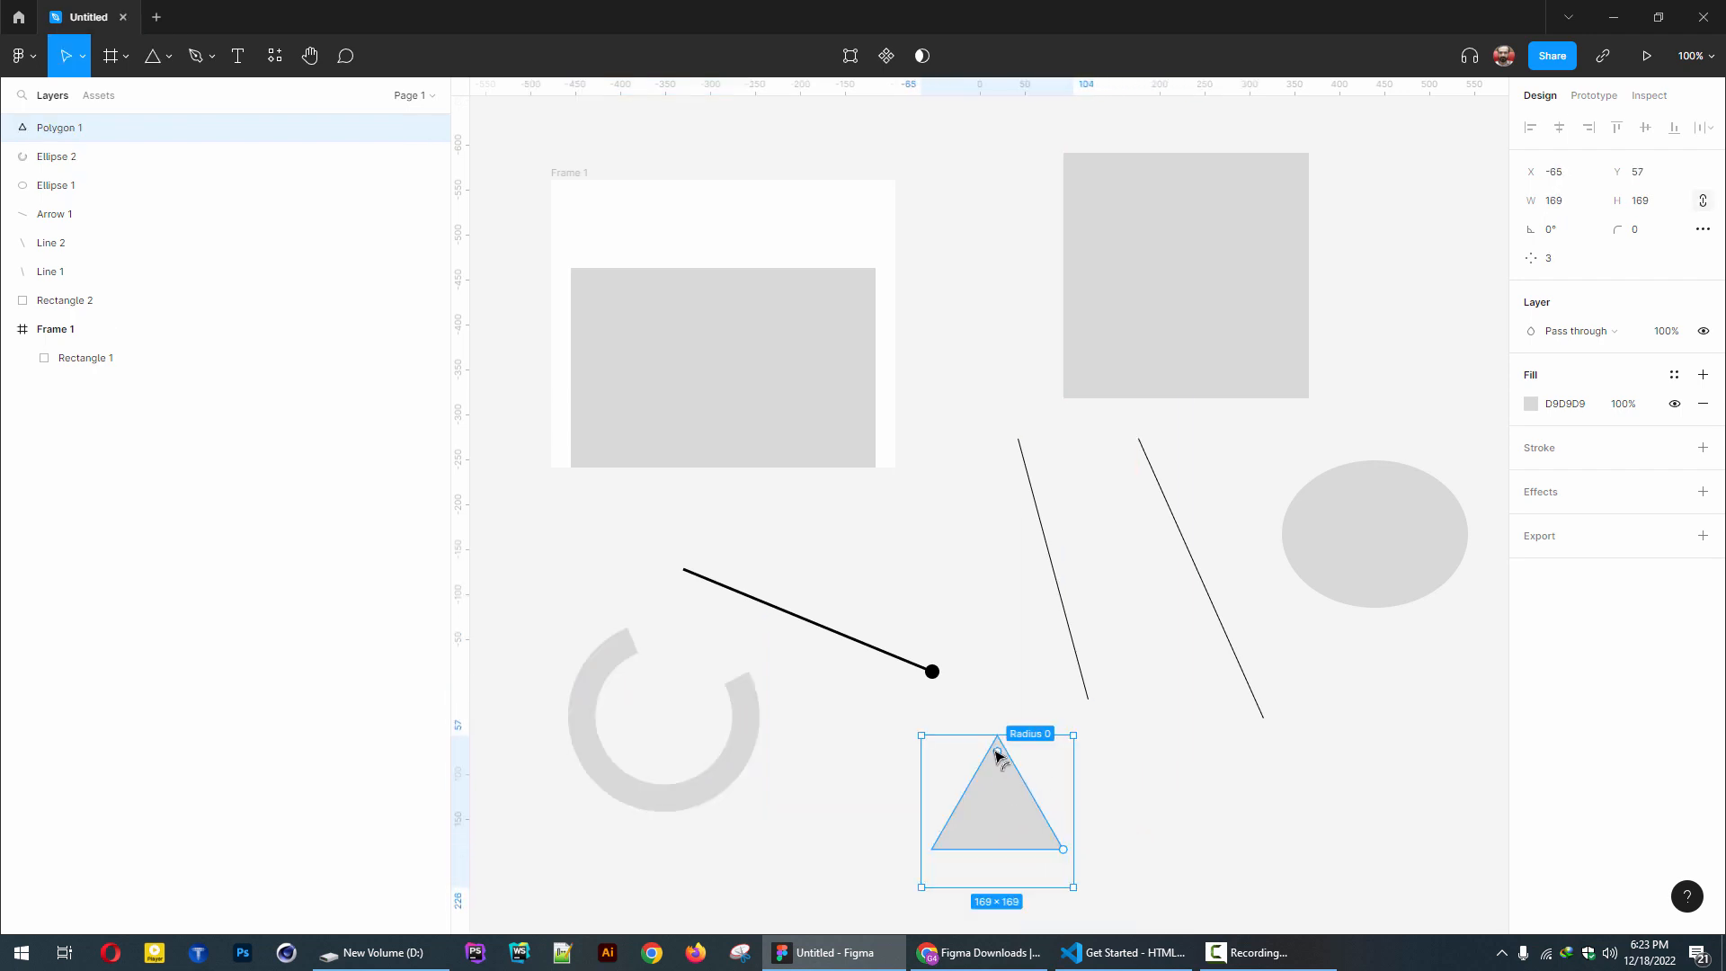
left_click_drag(1000, 758, 998, 717)
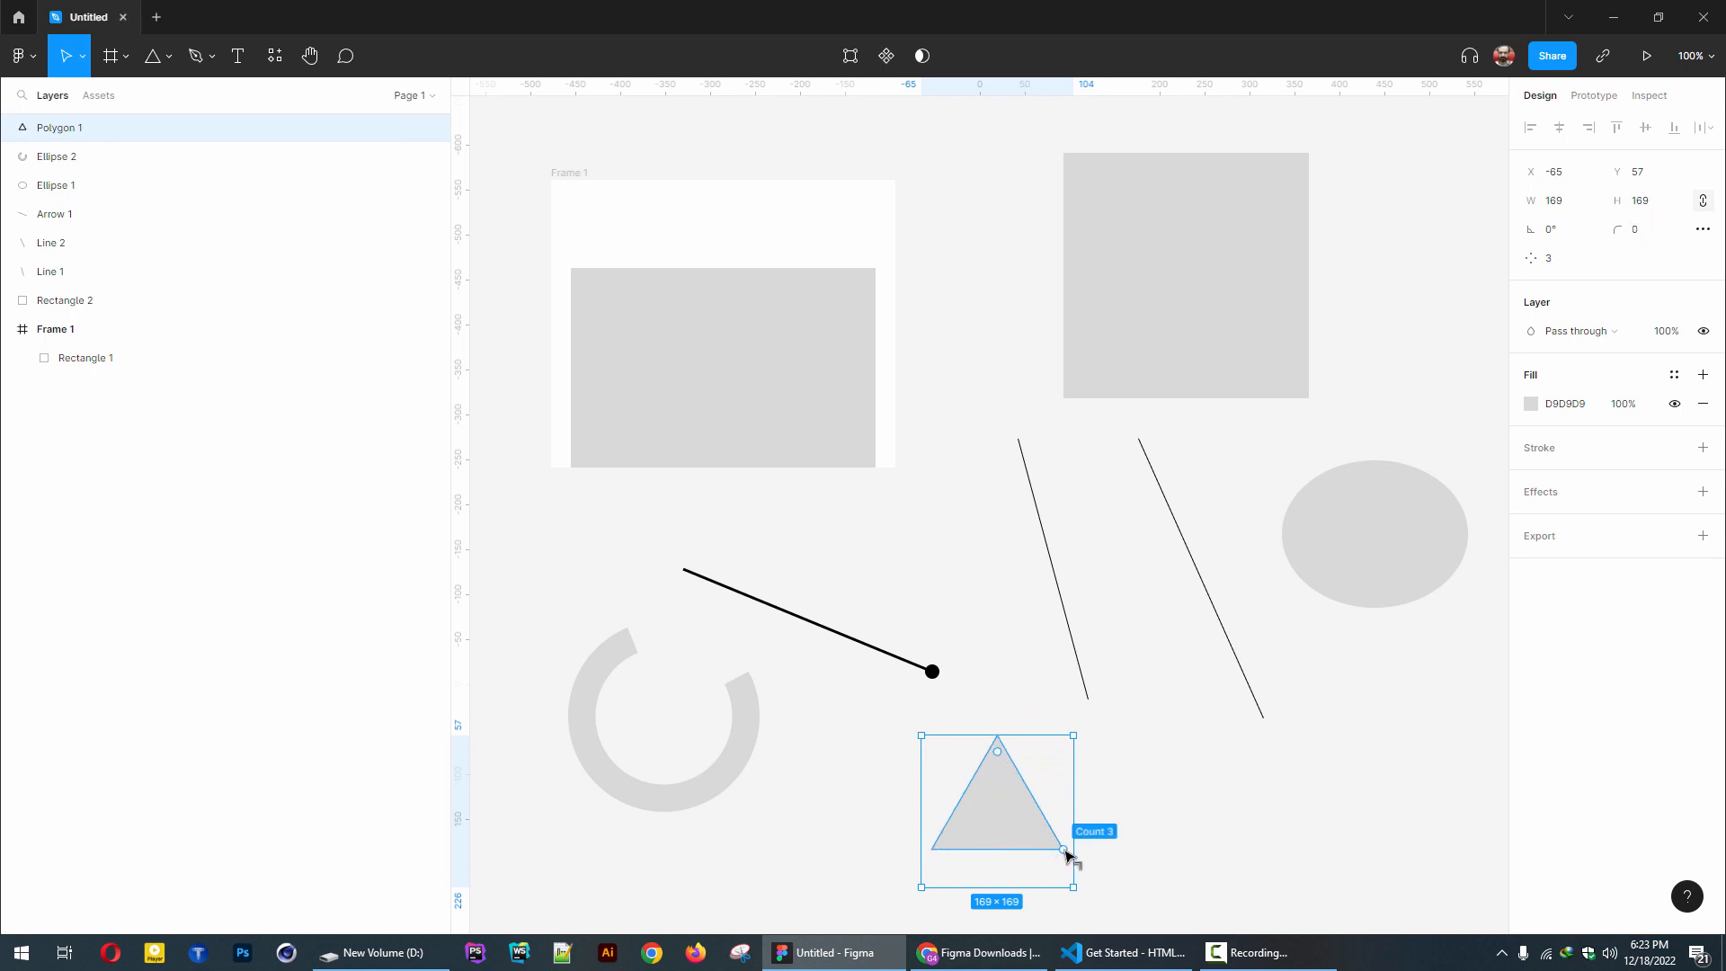
left_click_drag(1071, 856, 1058, 757)
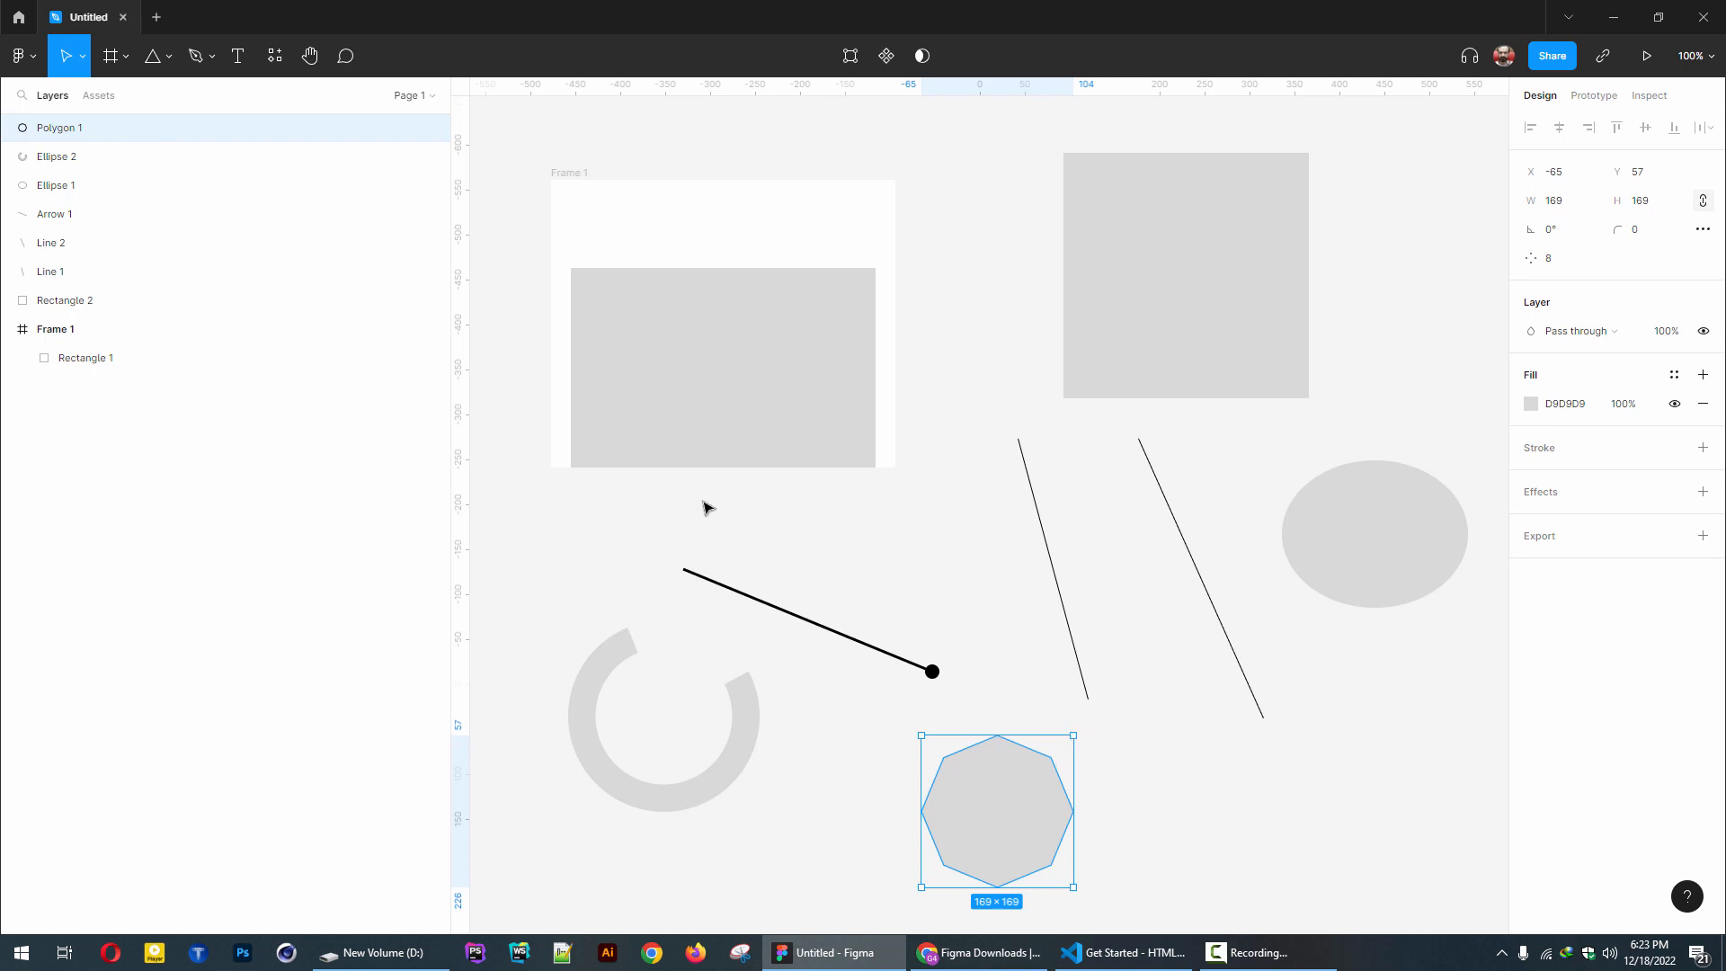
- Delete all the drawn shapes, including the rectangle inside the frame, keeping only the empty frame
left_click(195, 56)
left_click(169, 57)
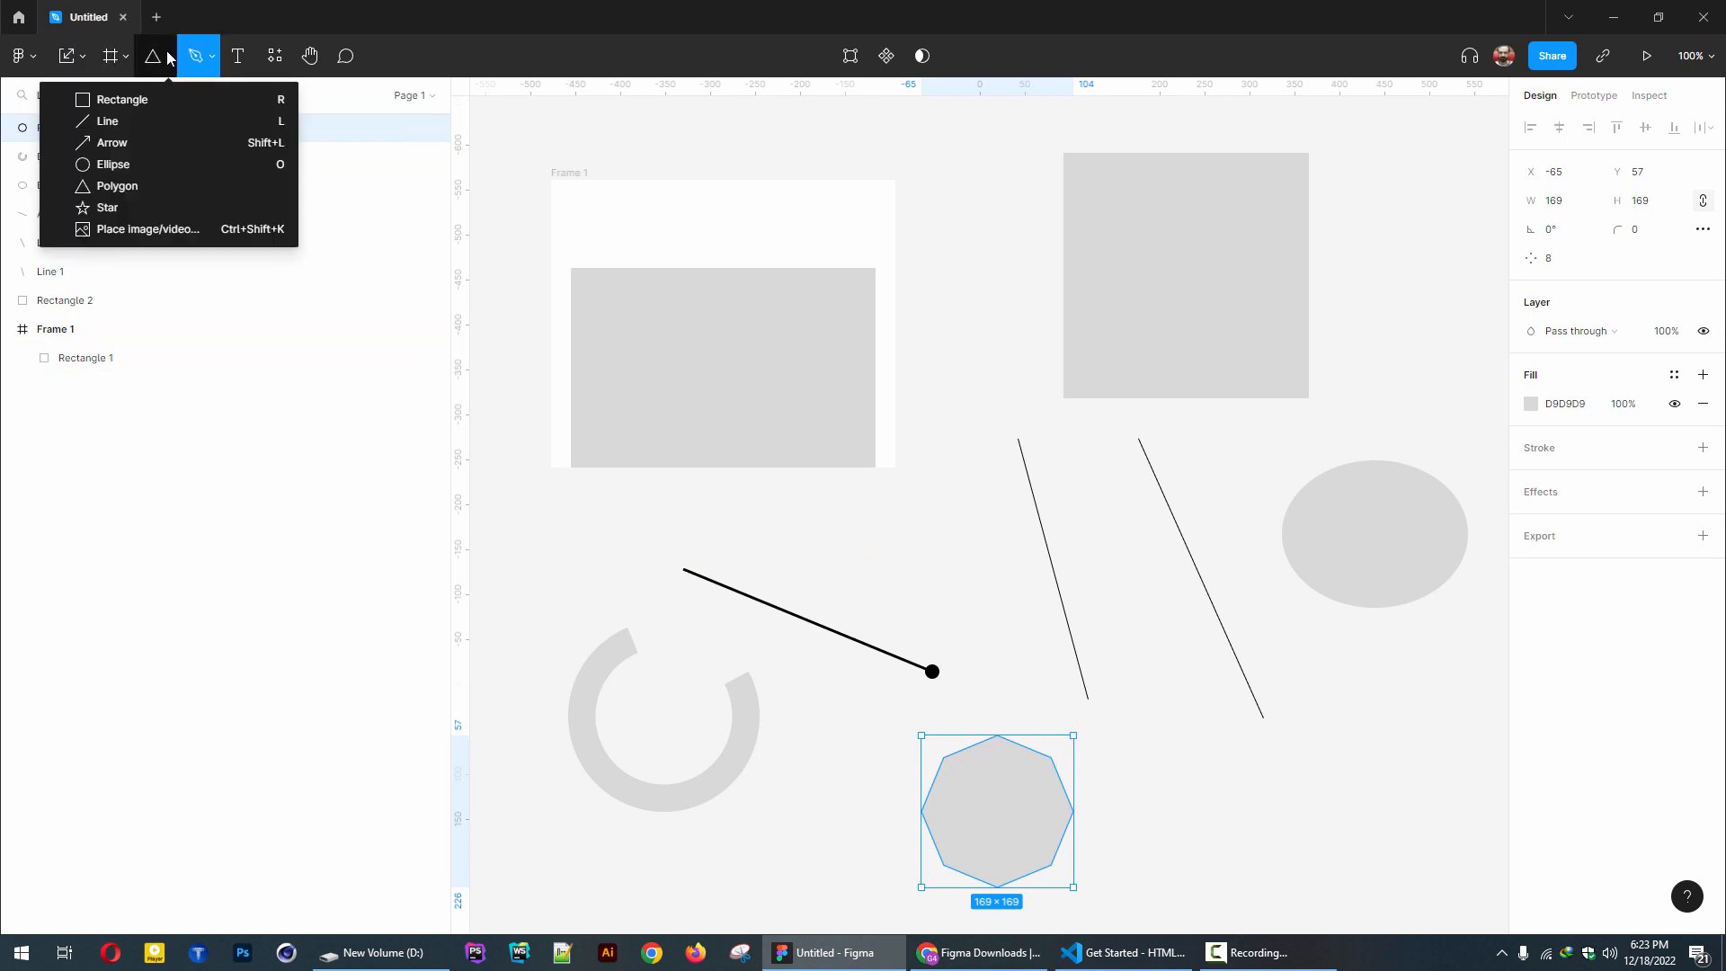
left_click(111, 209)
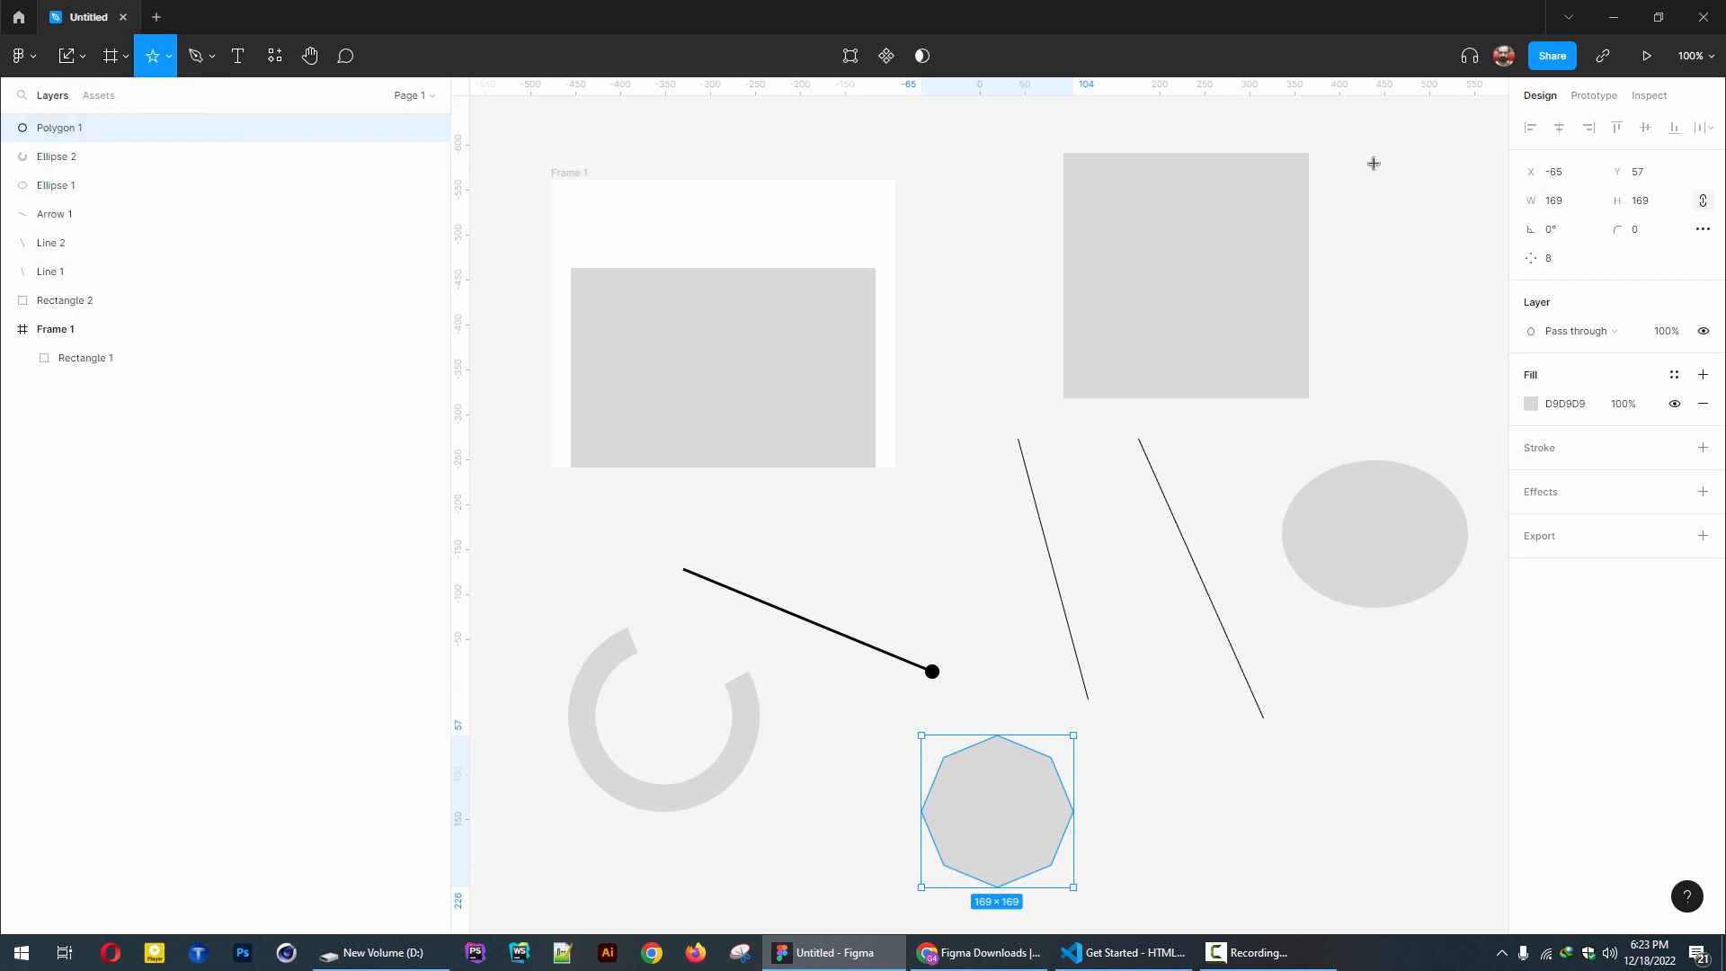
left_click(82, 59)
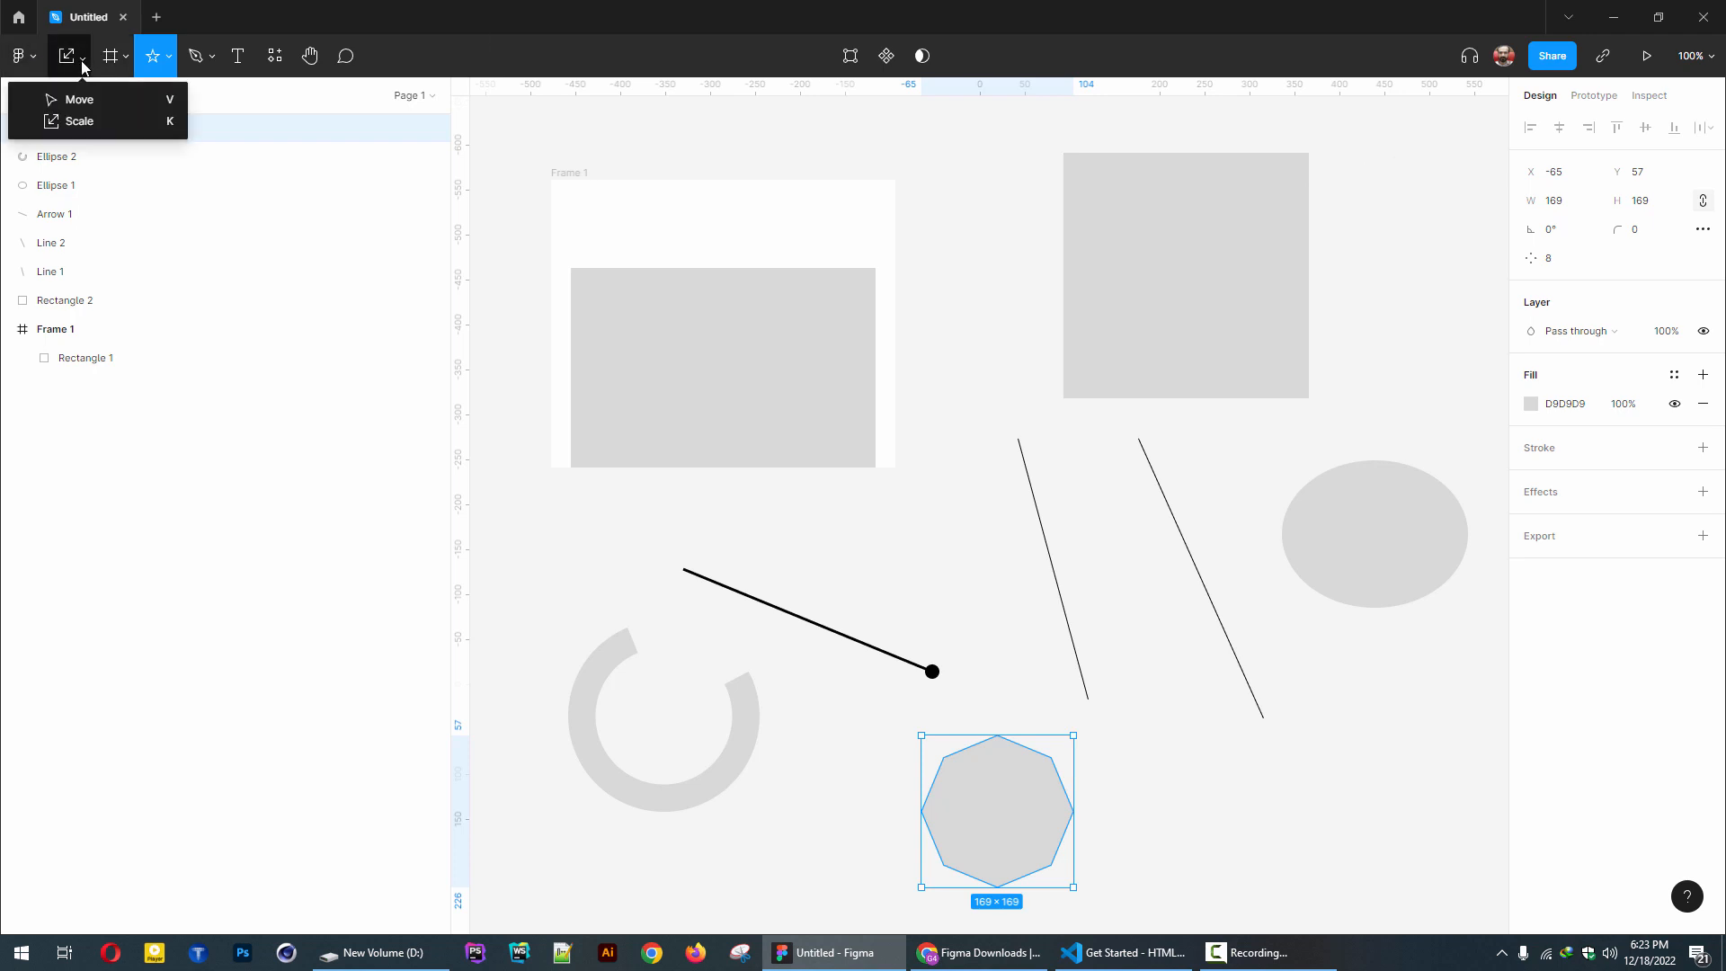
left_click(148, 101)
left_click_drag(1495, 127, 568, 876)
key("Delete")
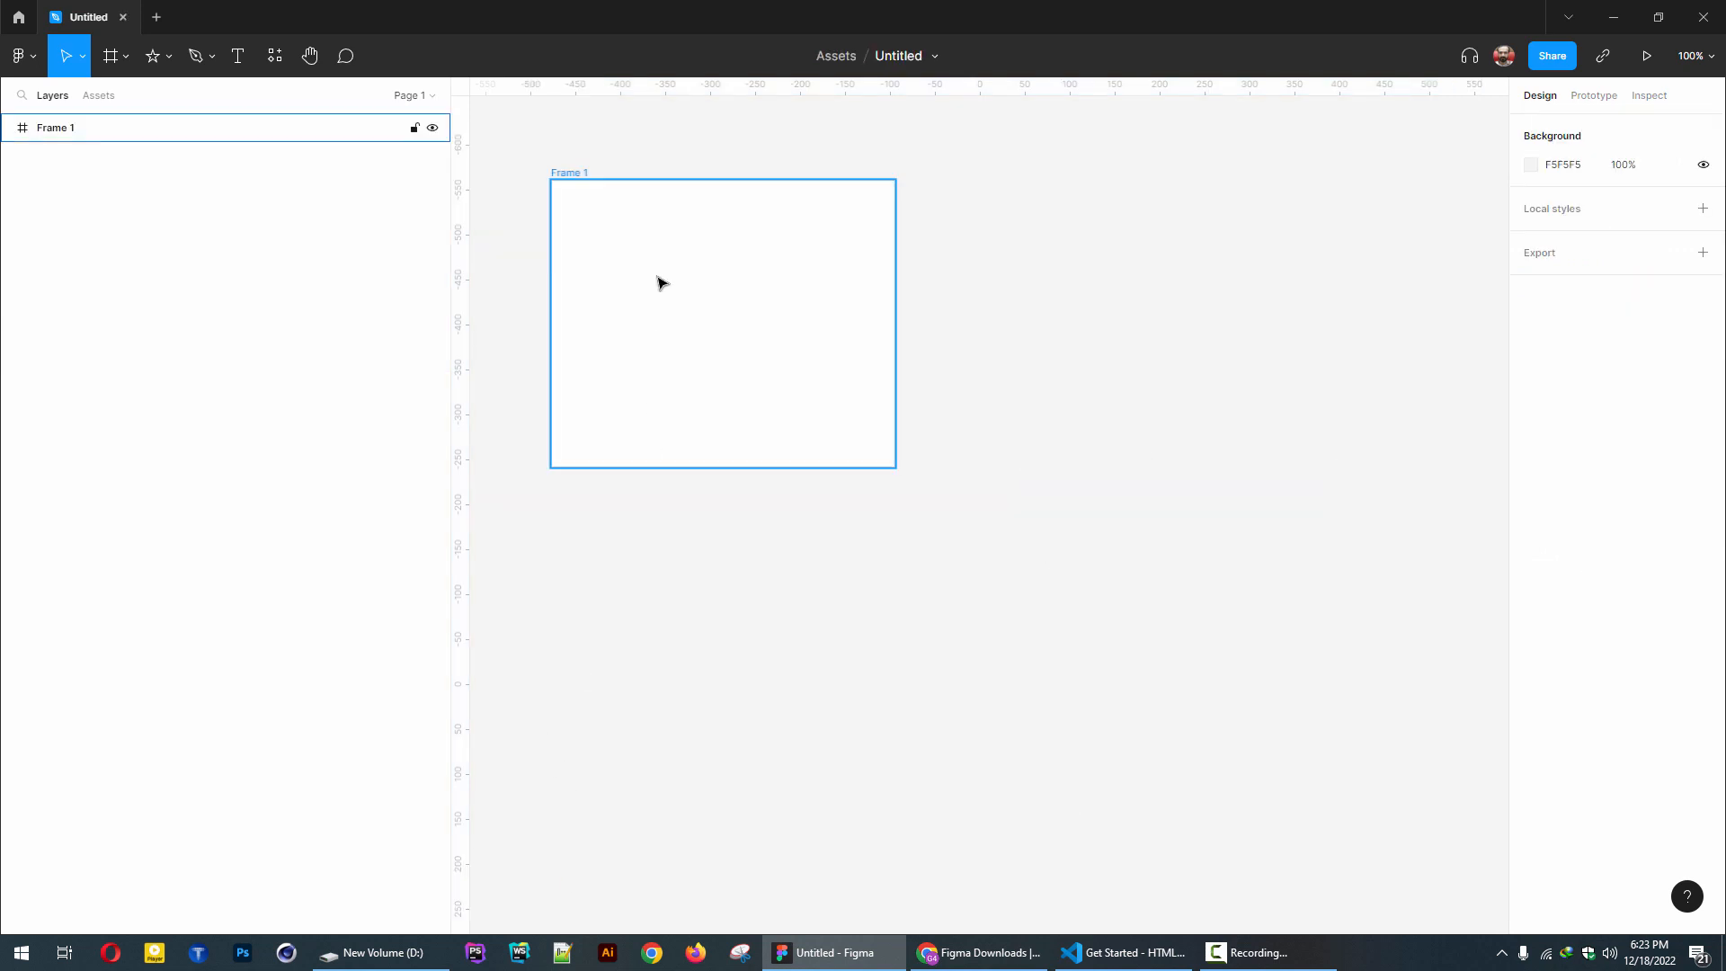
- Draw a star about 175 × 175 inside the frame and reshape it into a gear with 11 points, corner radius 6 and 38% ratio
left_click(151, 59)
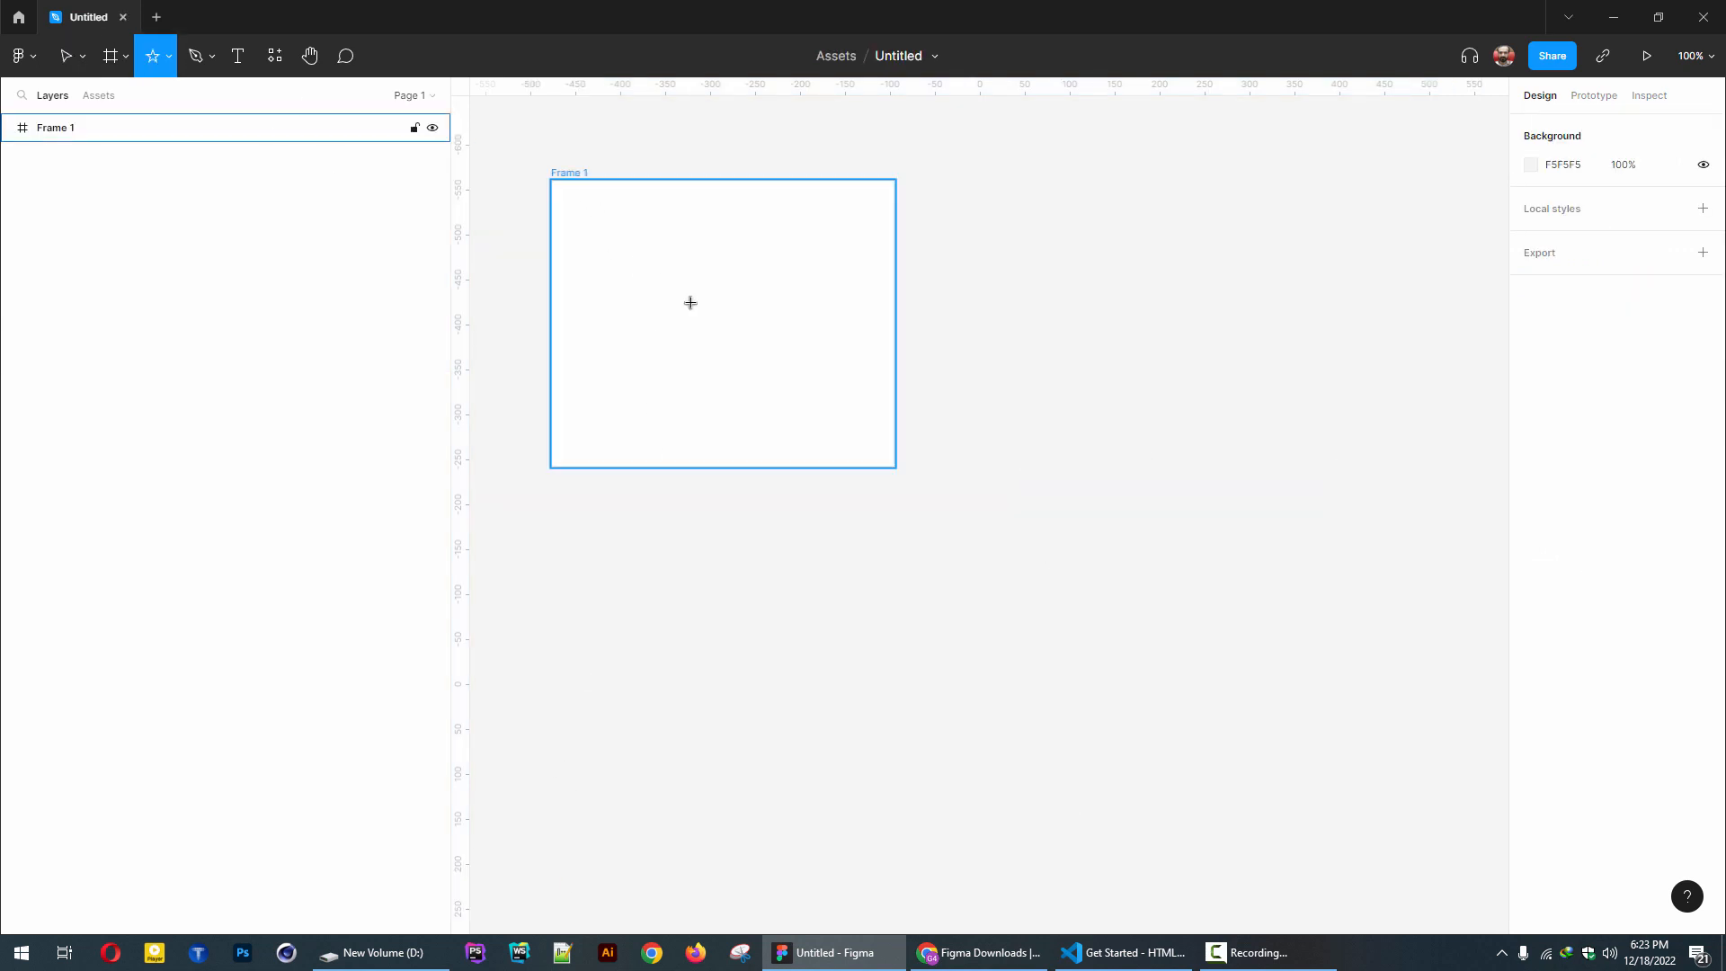
mouse_move(626, 246)
left_mouse_down()
mouse_move(759, 370)
mouse_move(799, 357)
mouse_move(783, 402)
left_mouse_up()
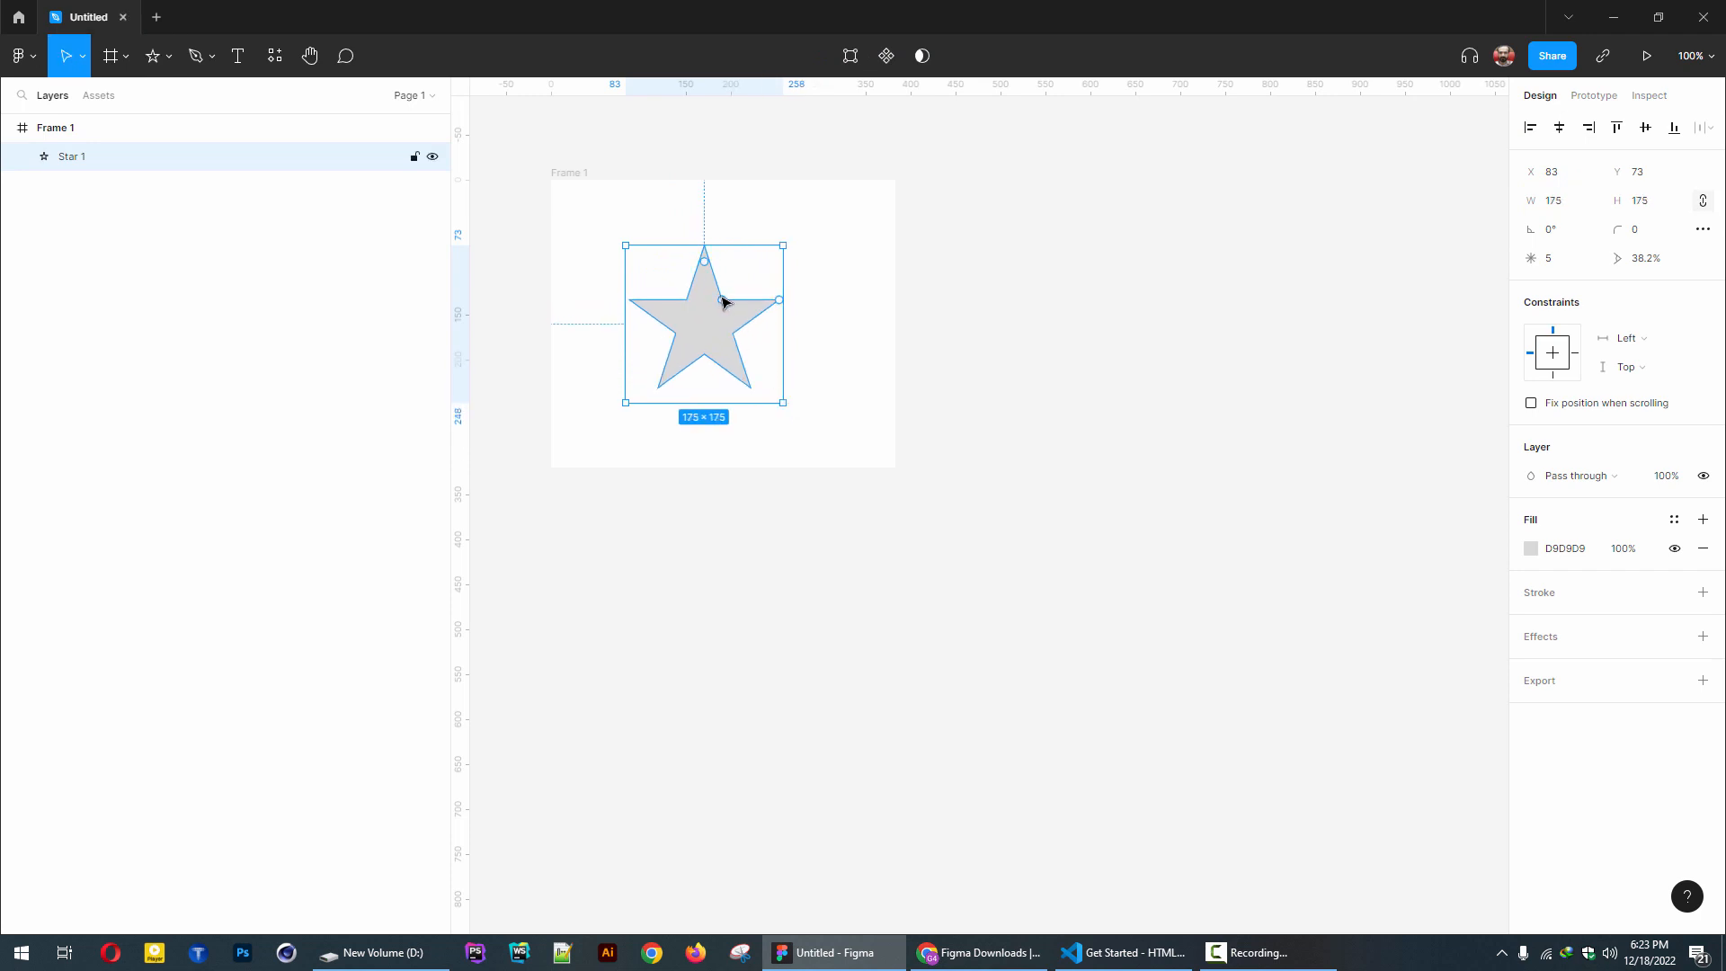
mouse_move(724, 302)
left_mouse_down()
mouse_move(736, 285)
mouse_move(710, 301)
mouse_move(717, 285)
mouse_move(771, 278)
mouse_move(762, 263)
mouse_move(782, 327)
mouse_move(752, 261)
mouse_move(698, 275)
mouse_move(759, 332)
mouse_move(701, 332)
mouse_move(736, 325)
left_mouse_up()
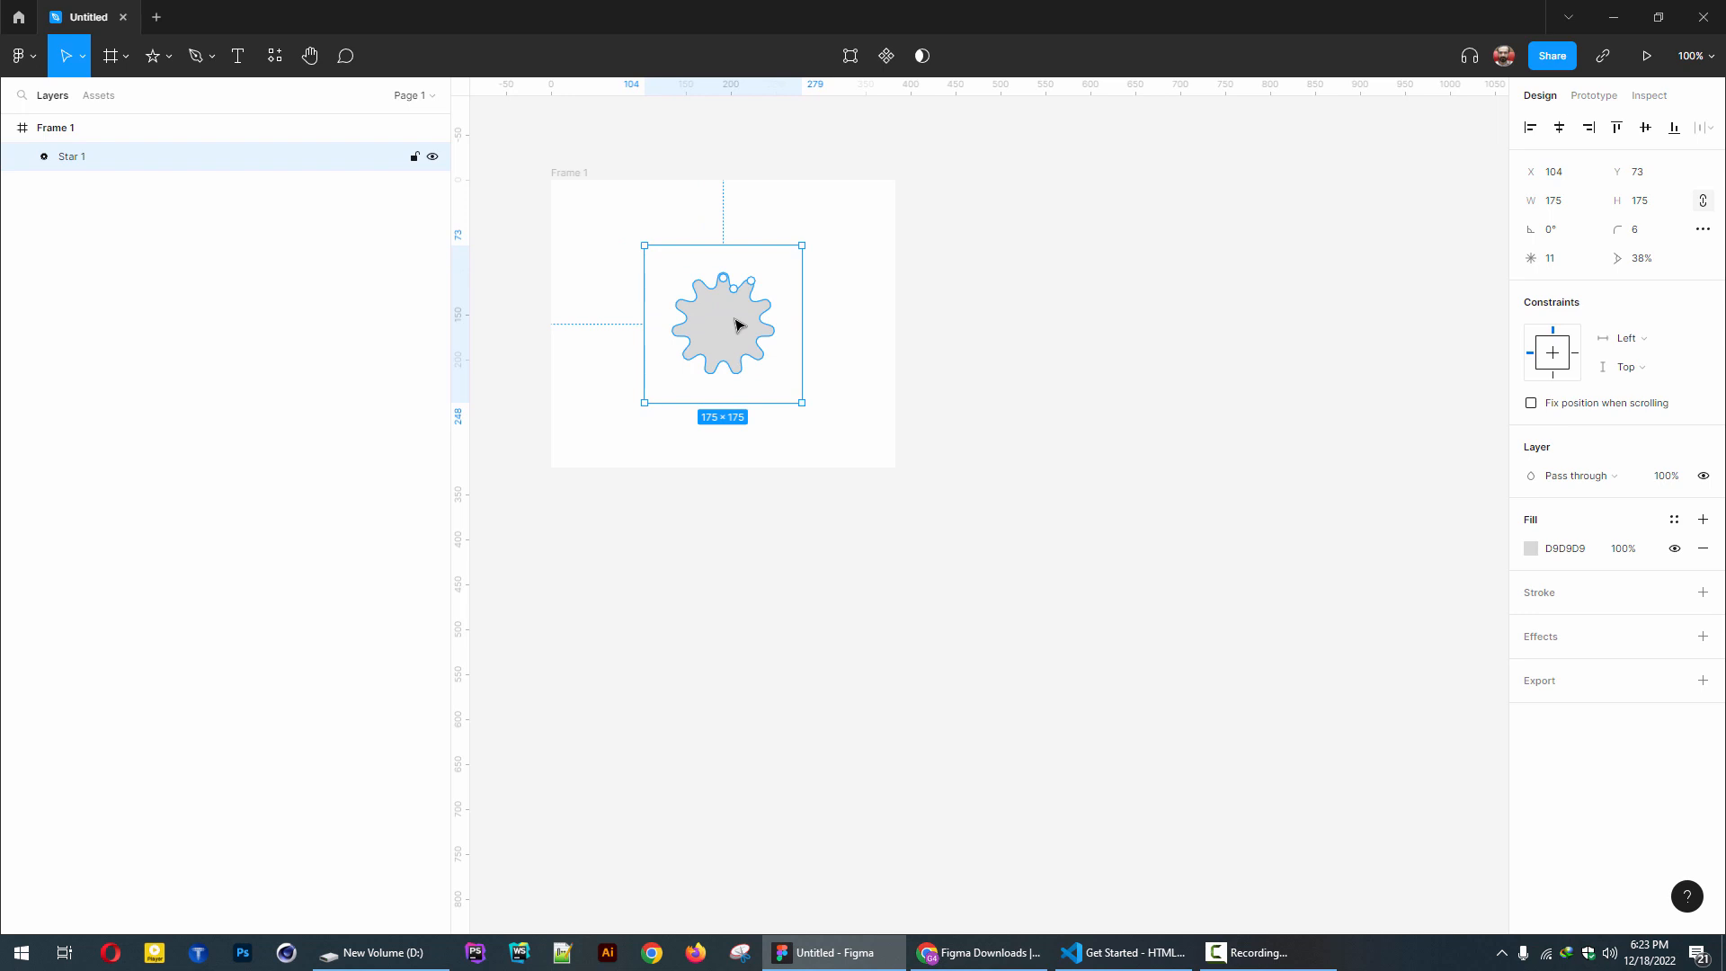
- Place the heap-coding-logo image to the right of the frame at about 277 × 262
left_click(168, 56)
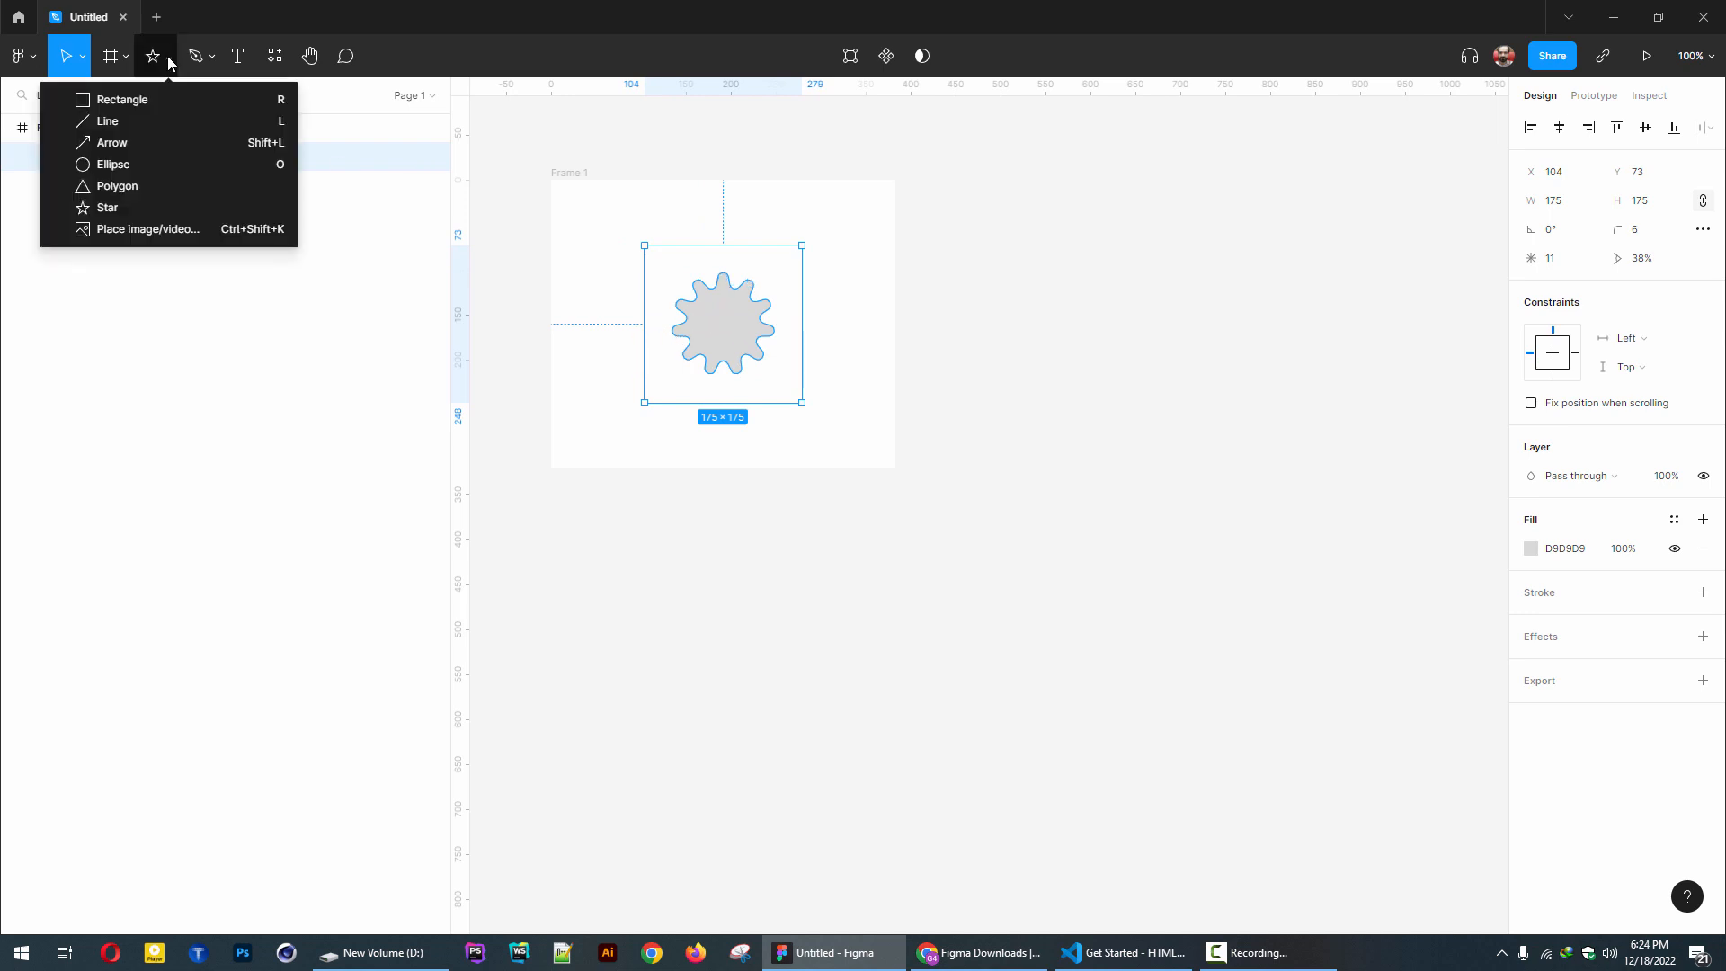
left_click(143, 236)
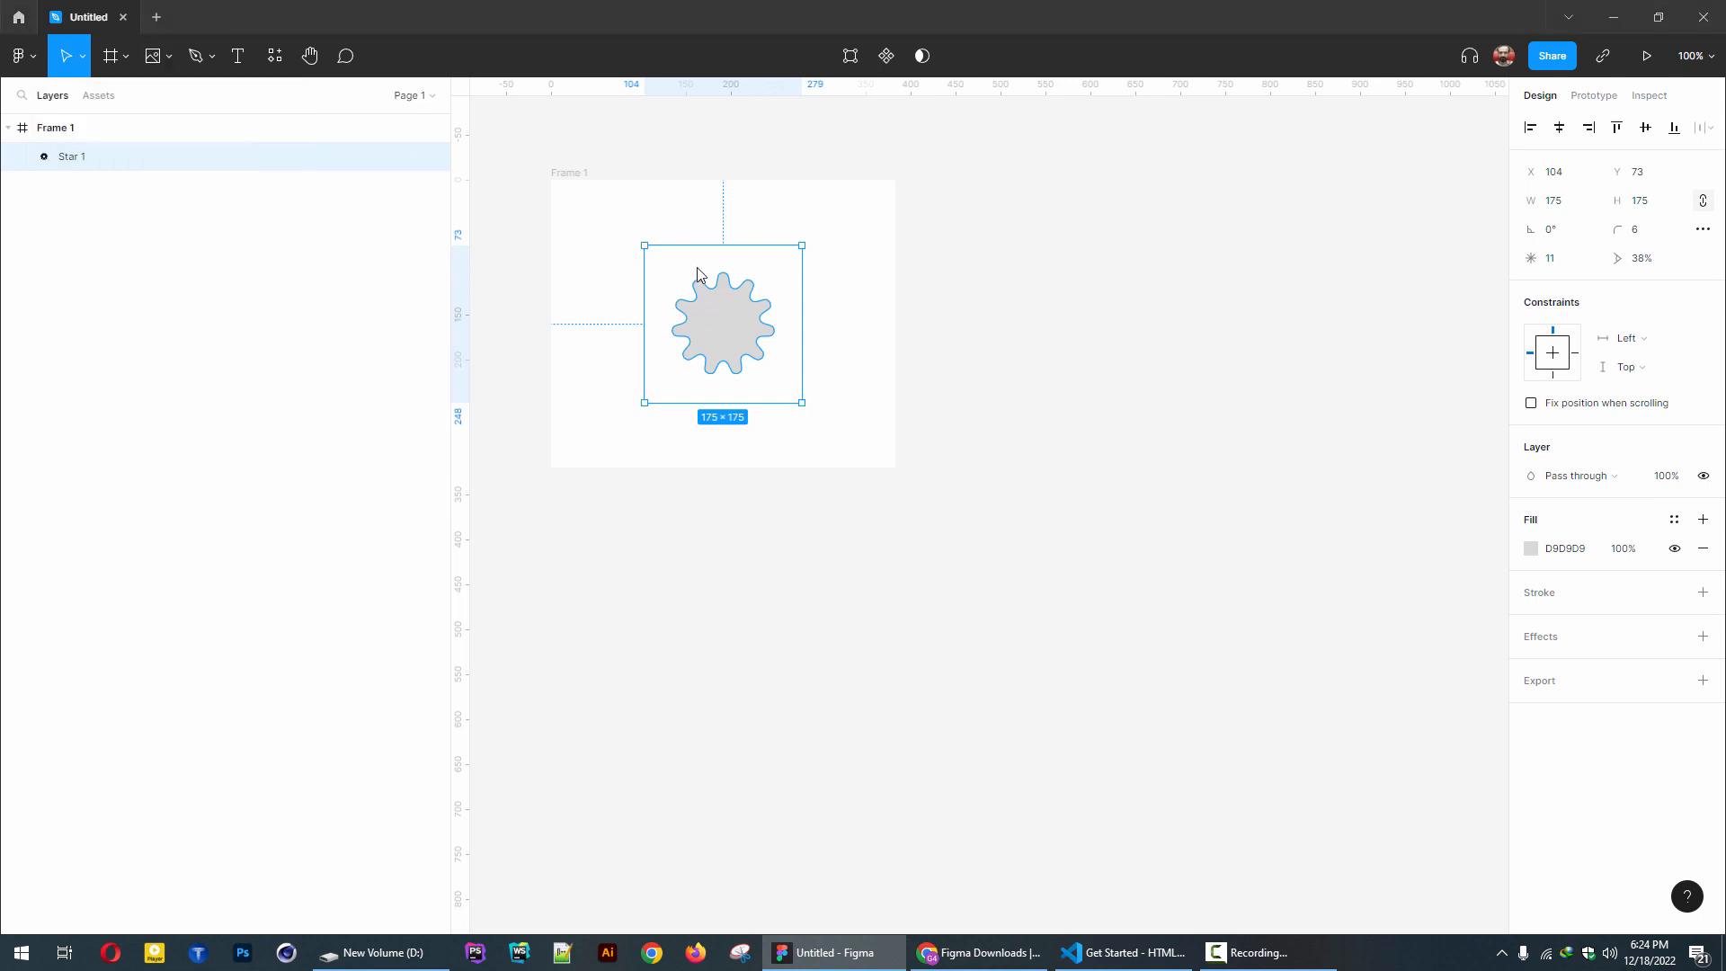
double_click(644, 454)
left_click_drag(1007, 258, 1255, 493)
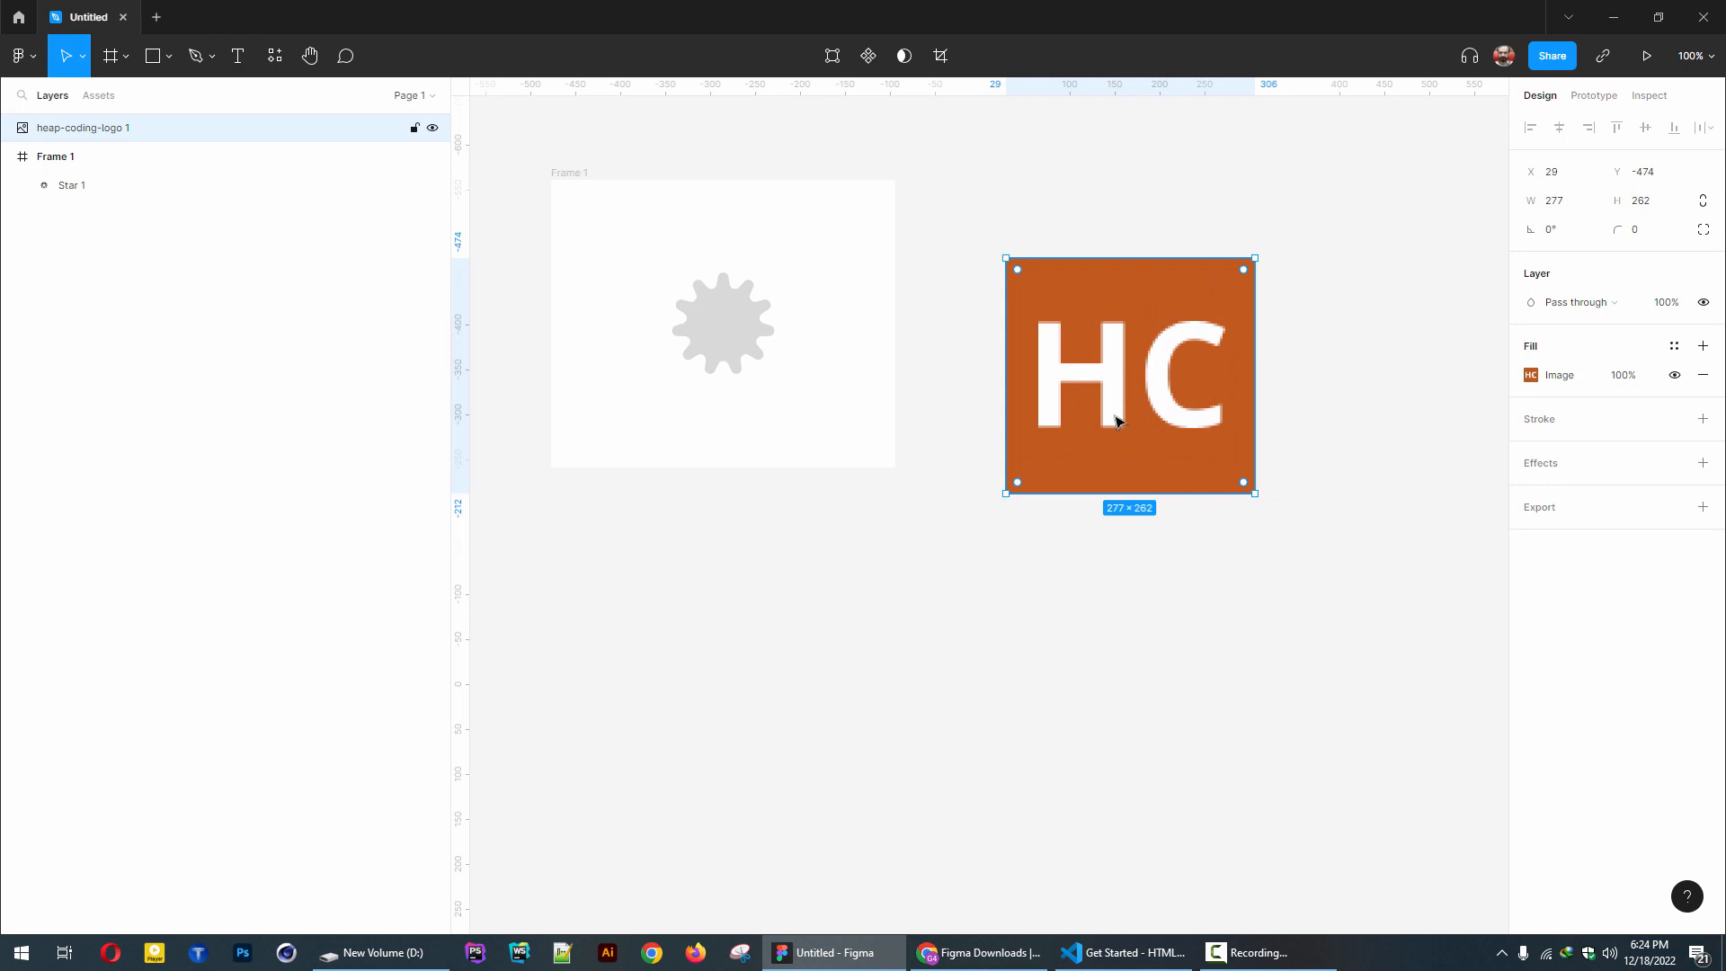
- Move the heap-coding-logo image up and left, closer to the frame, to about X -27, Y -525
left_click_drag(1110, 408, 1061, 362)
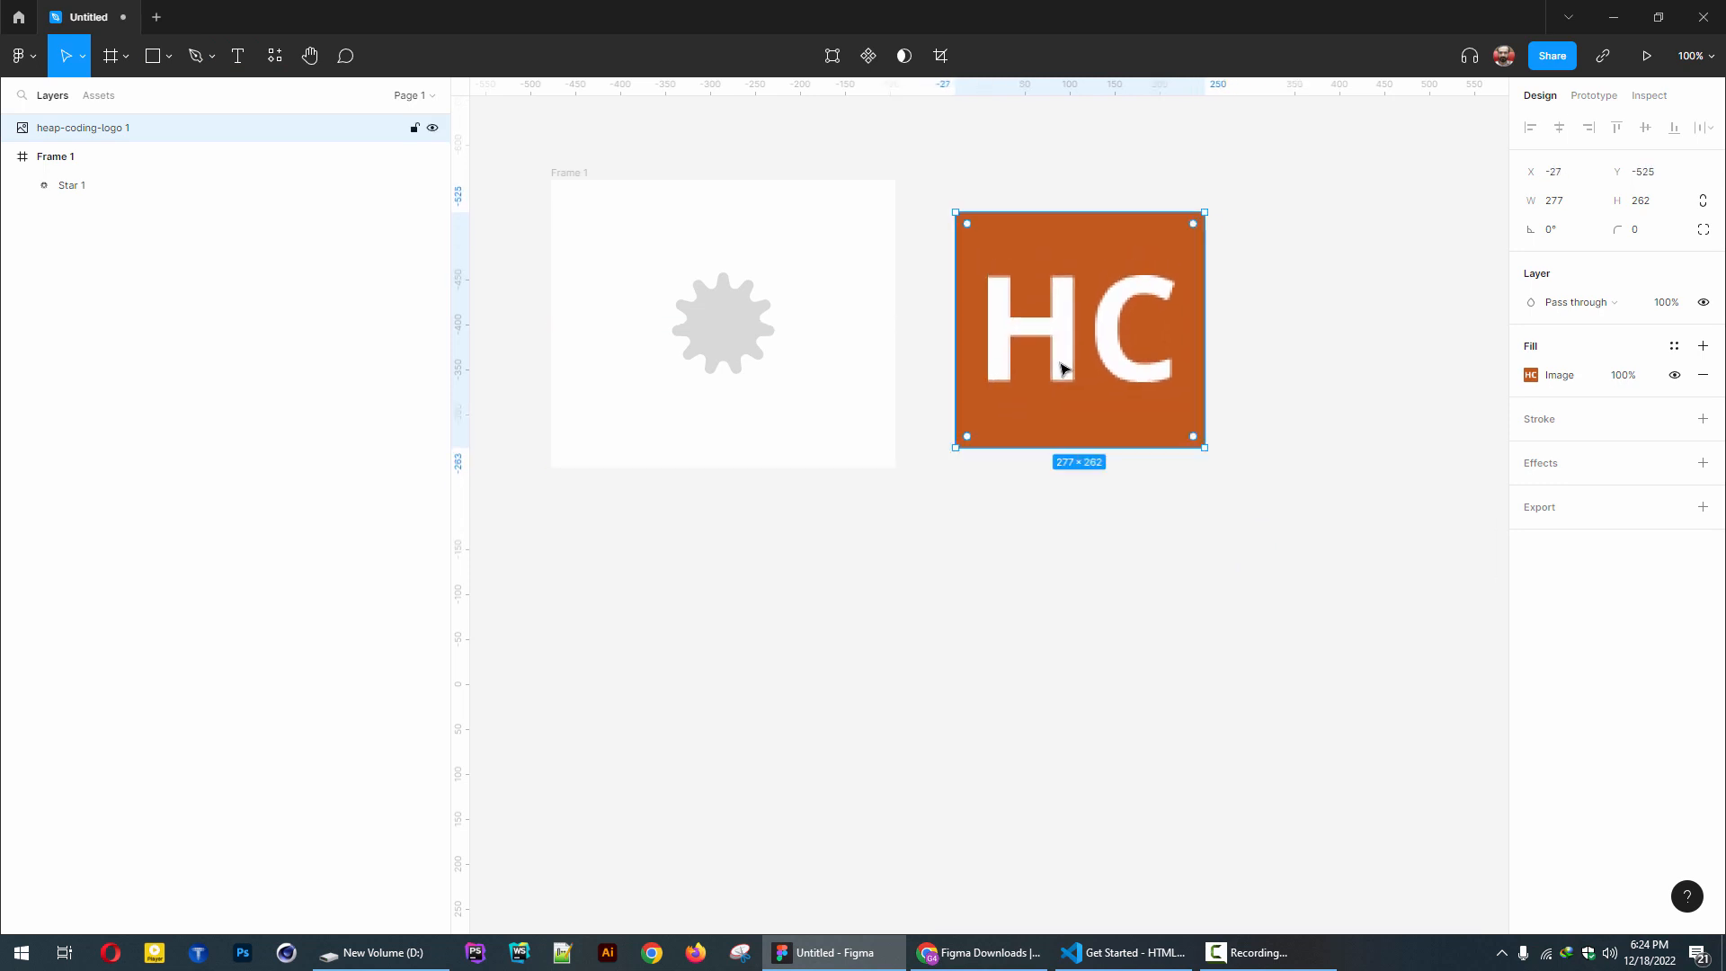
- Draw a closed, curved four-point shape below the frame and logo with the Pen tool and add a D9D9D9 fill
left_click(214, 59)
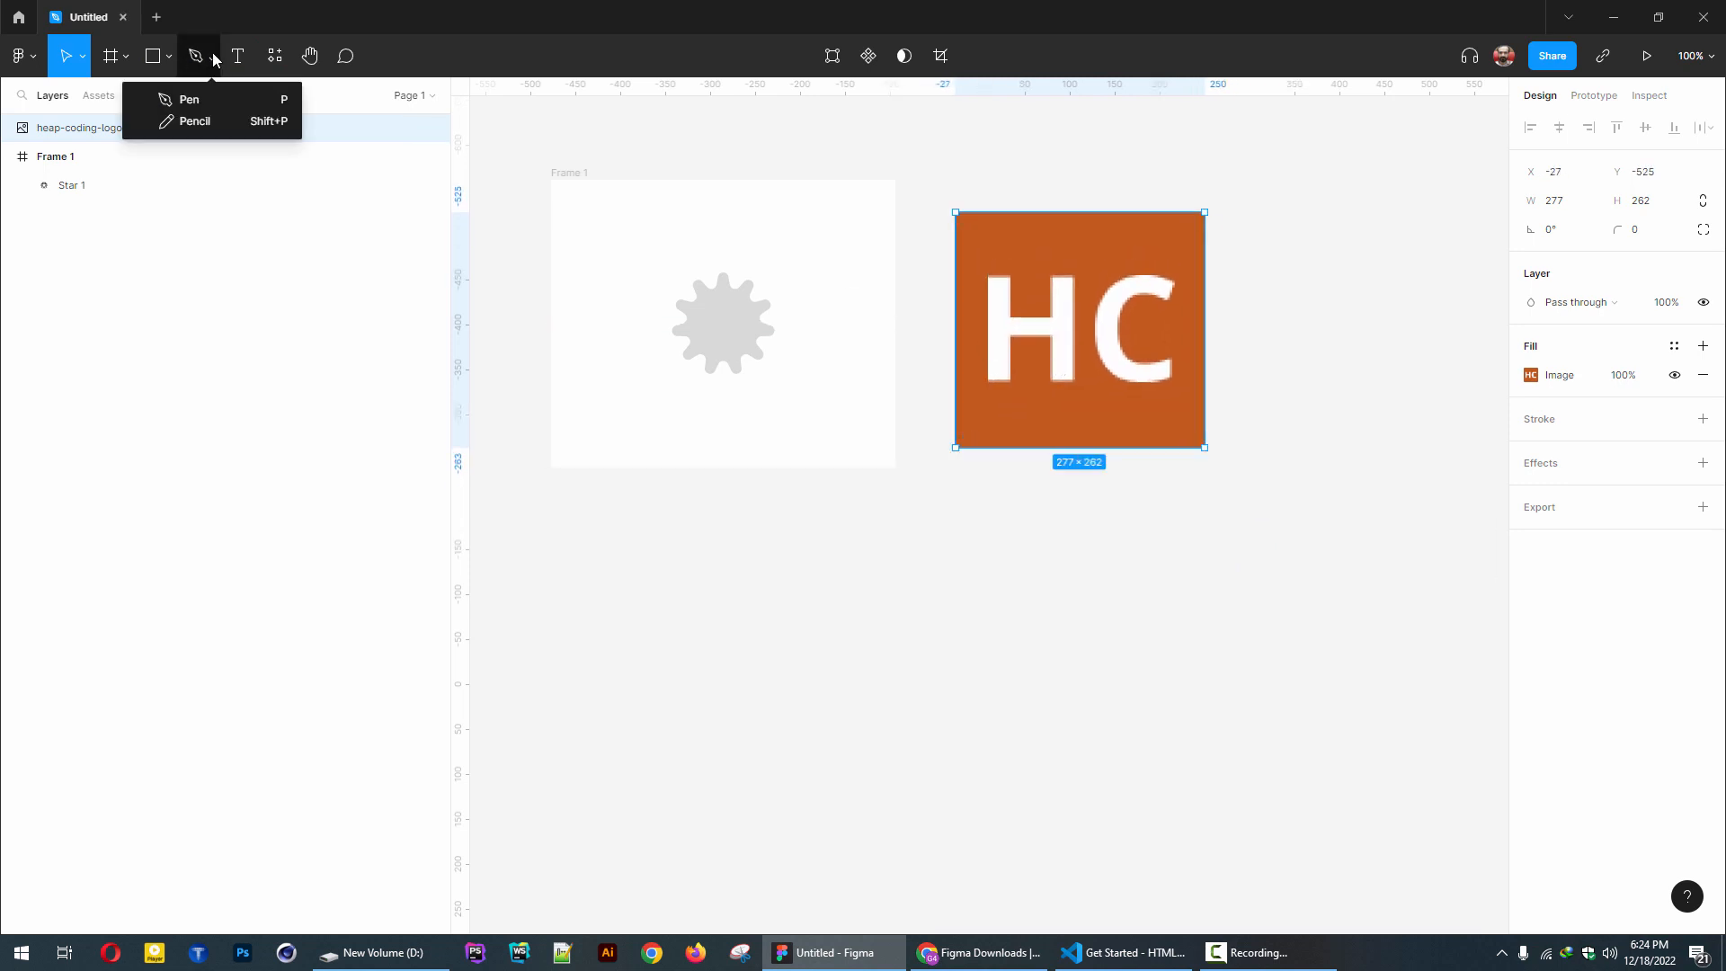
left_click(190, 101)
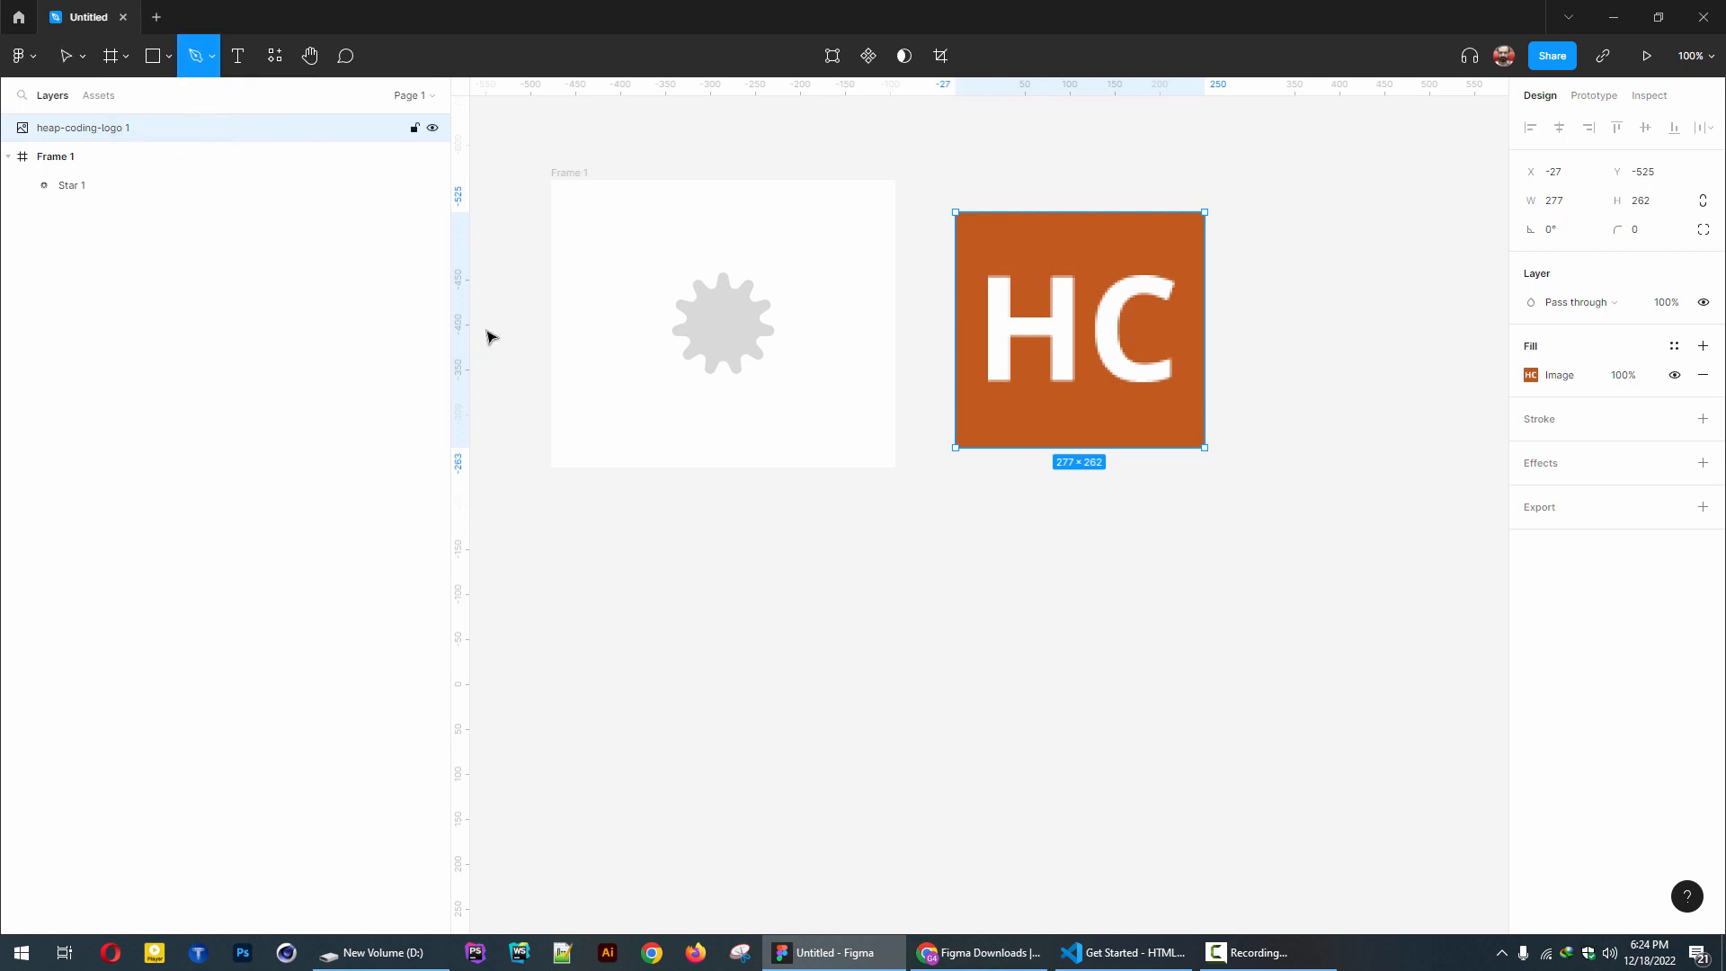
left_click(742, 530)
left_click_drag(1076, 583, 1168, 678)
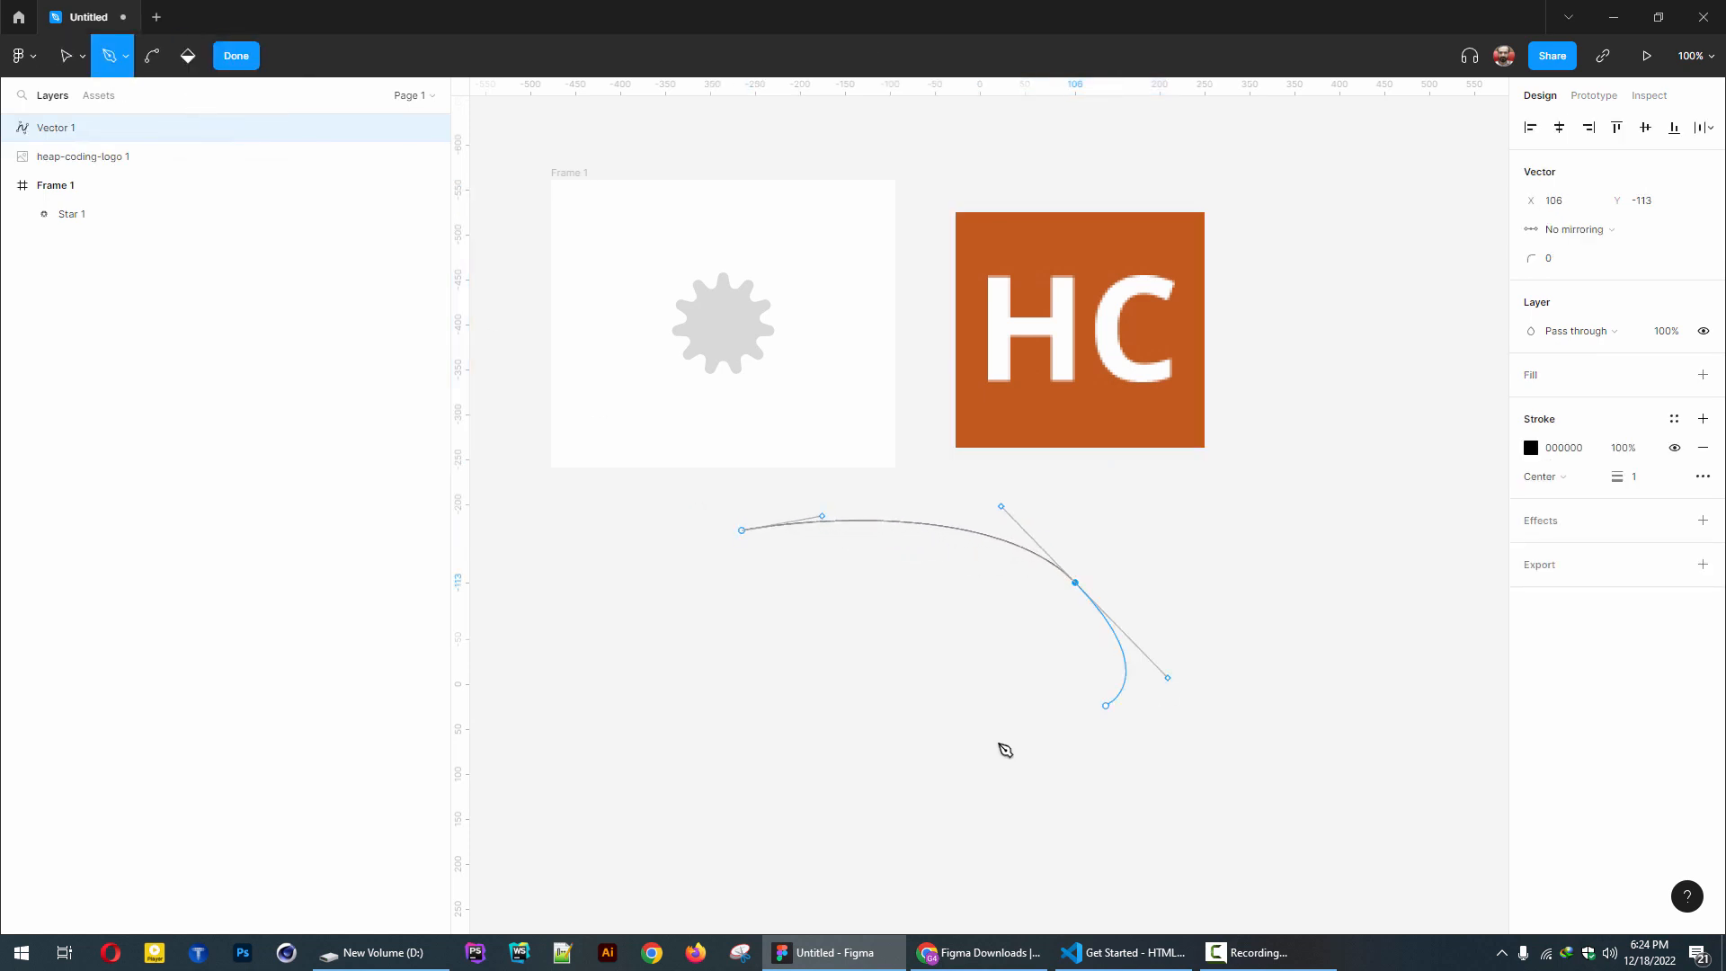
left_click_drag(969, 787, 885, 805)
left_click_drag(606, 727, 592, 663)
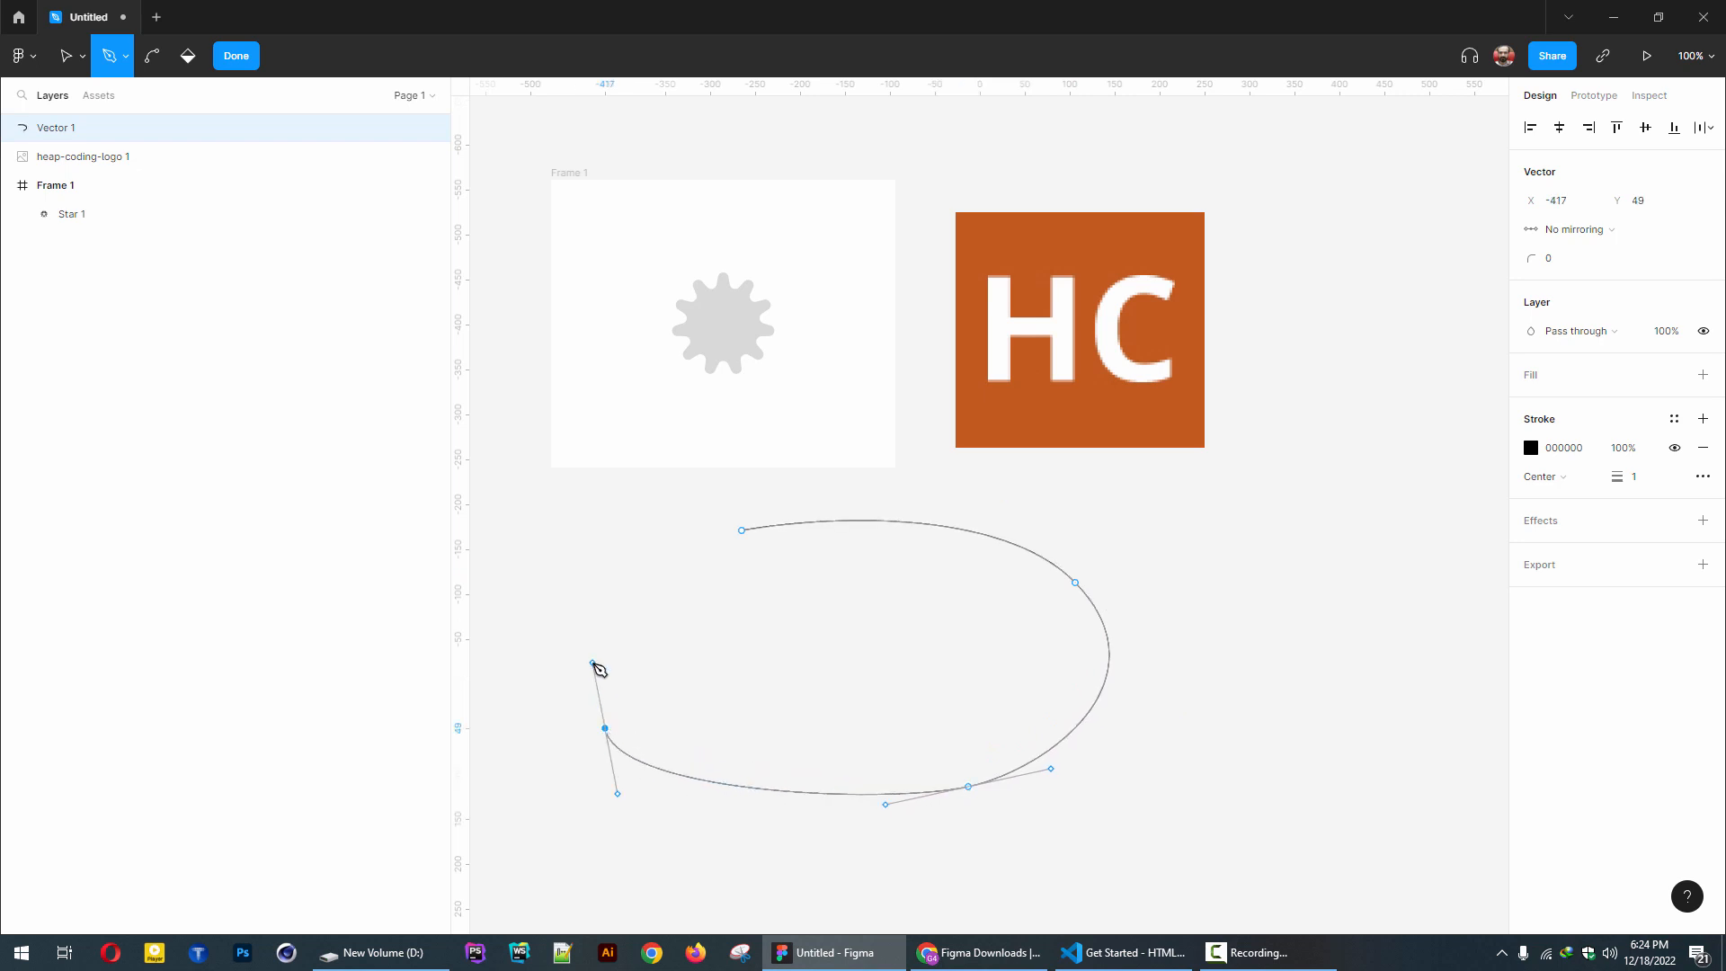
left_click_drag(742, 531, 845, 532)
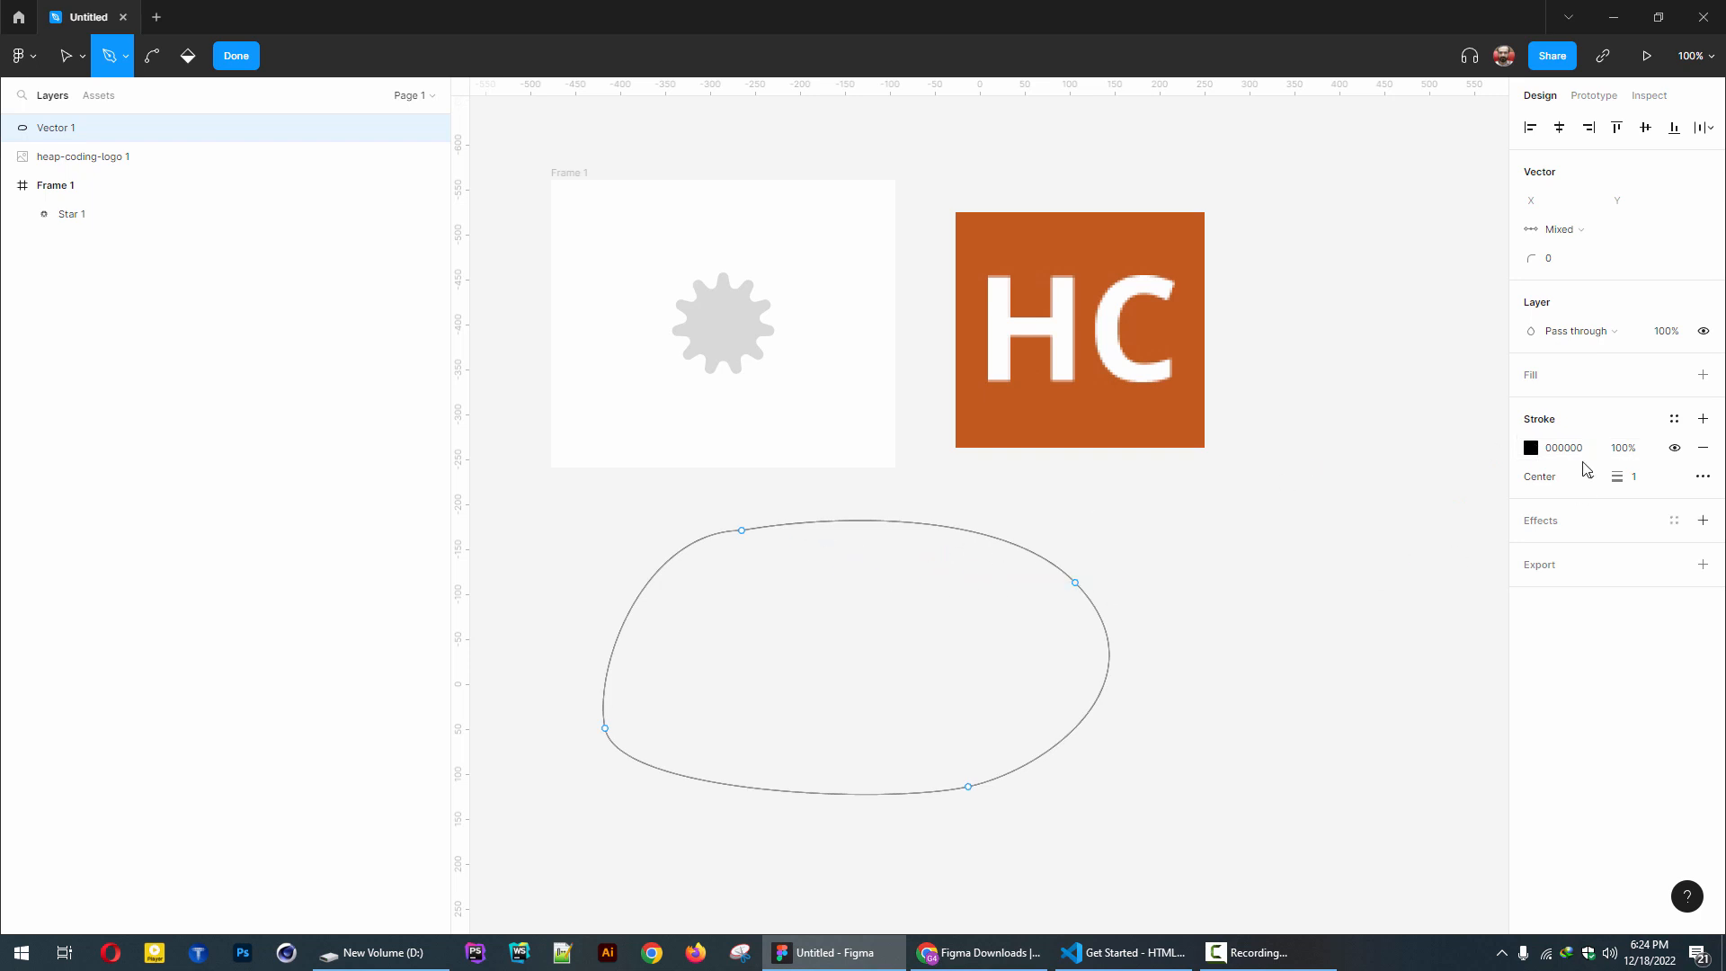
left_click(1704, 376)
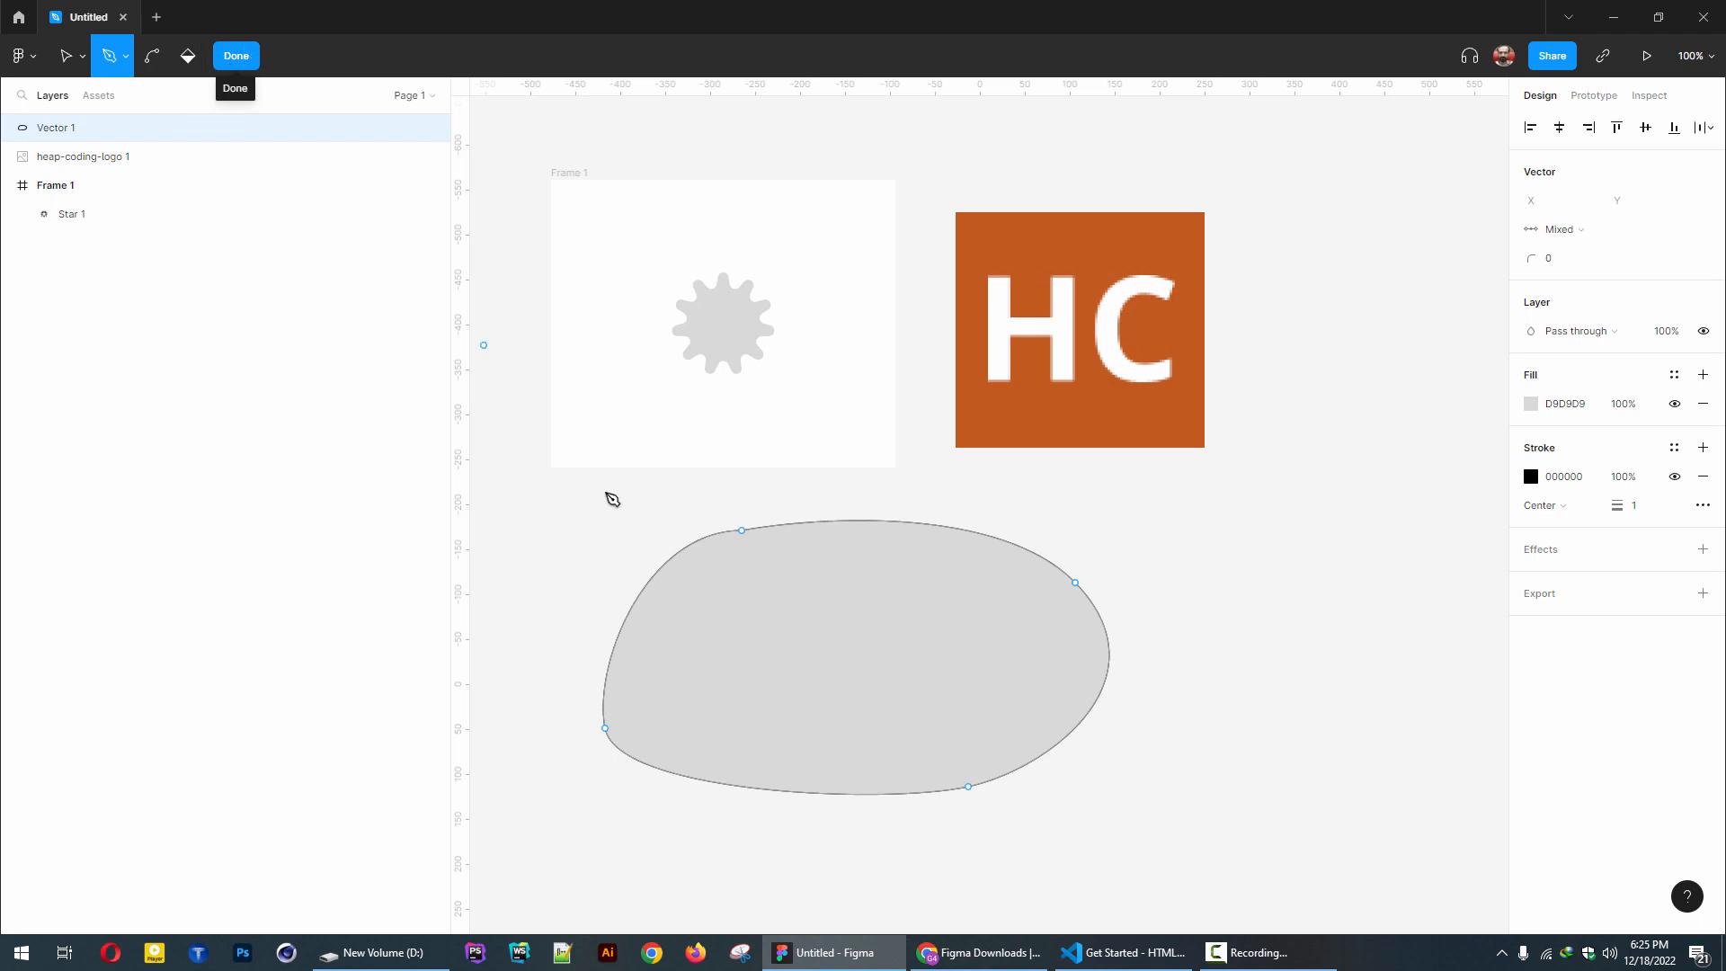
- Move the curved shape's upper-left anchor point to the right, to about X -185, Y -160
left_click(69, 61)
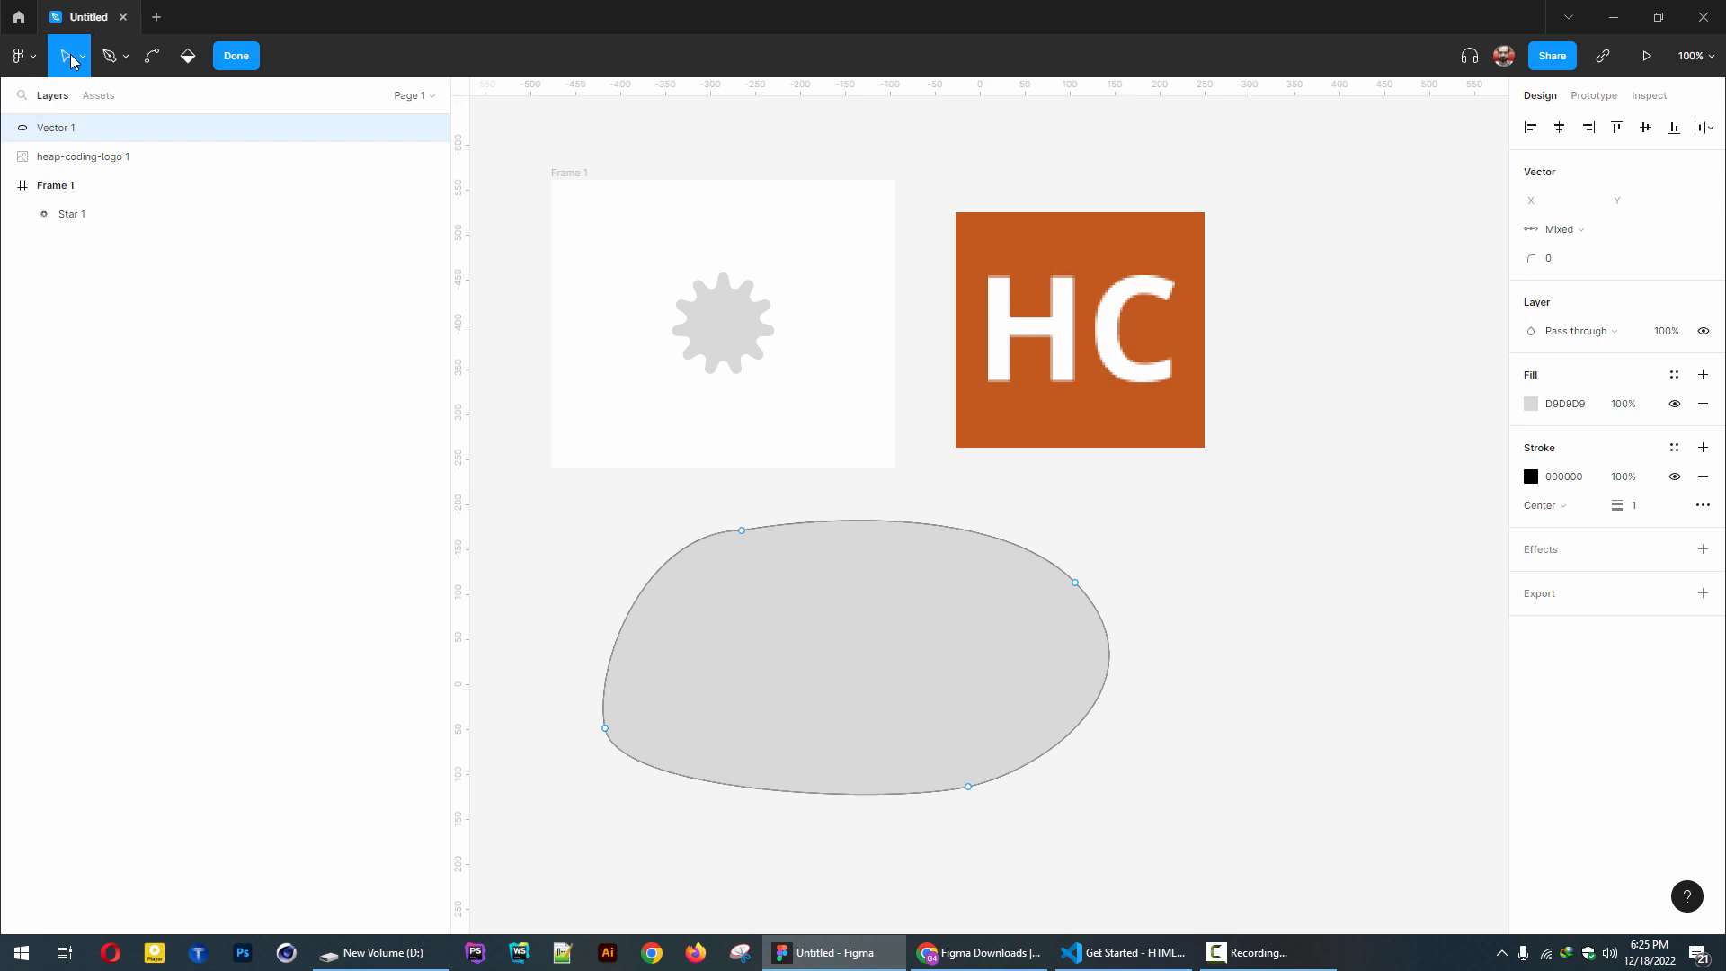
left_click(83, 60)
left_click(54, 101)
left_click(80, 56)
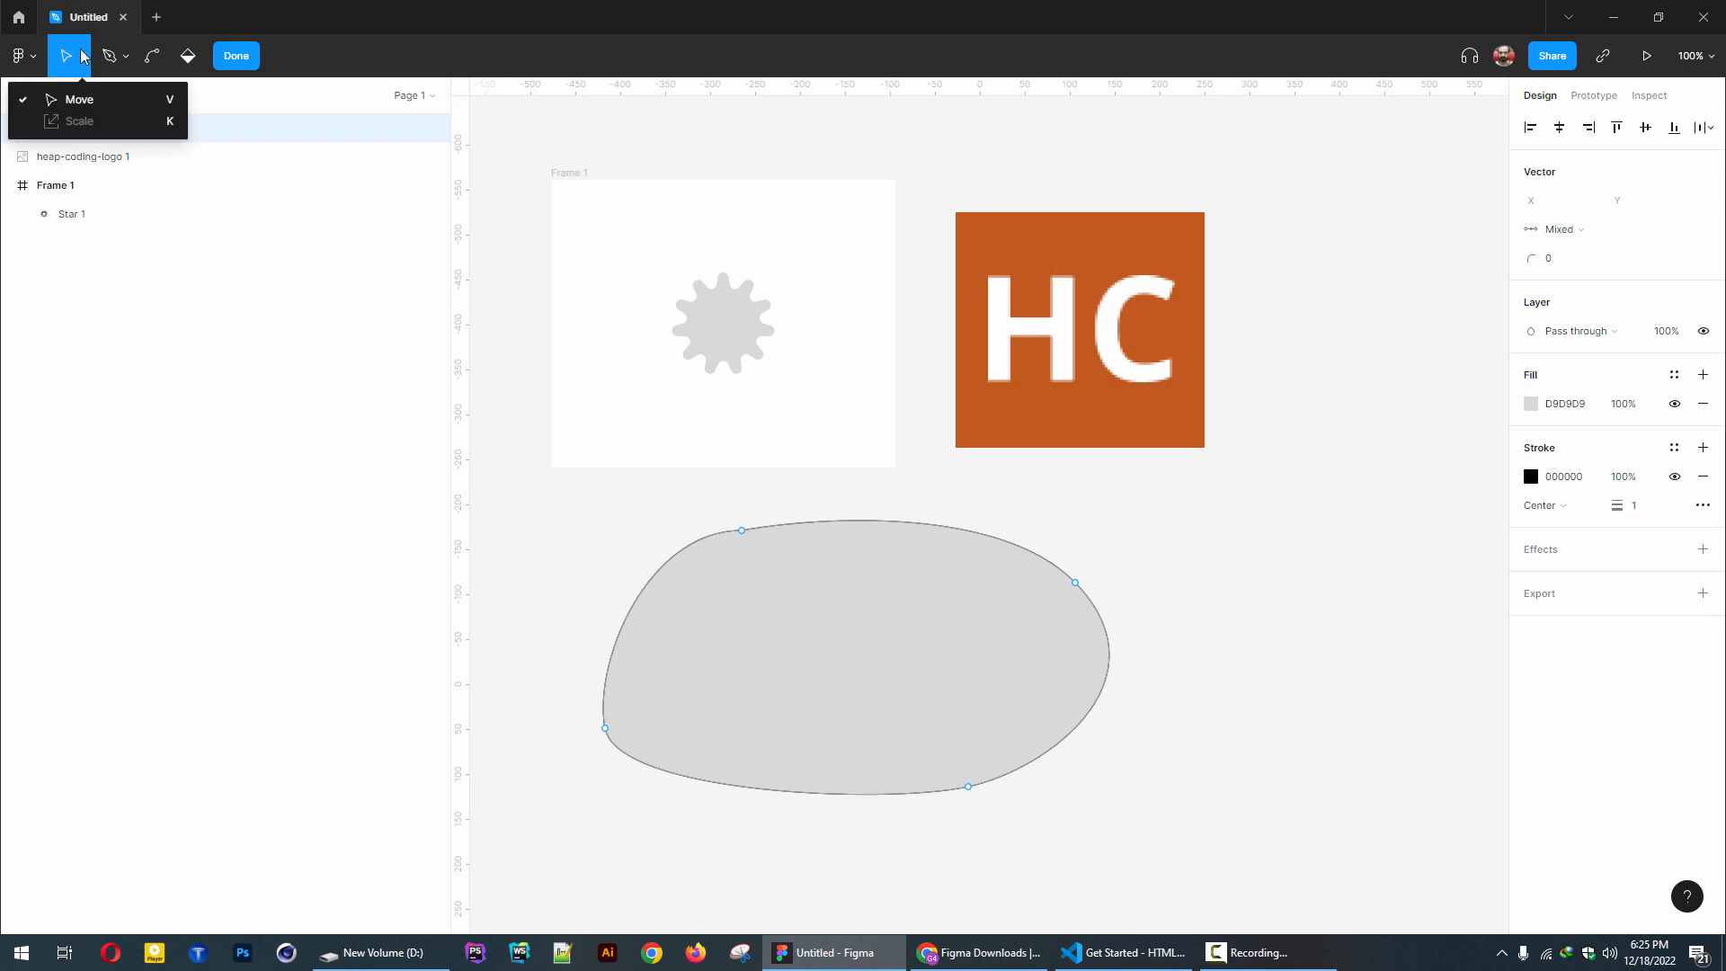
left_click(82, 107)
left_click(744, 532)
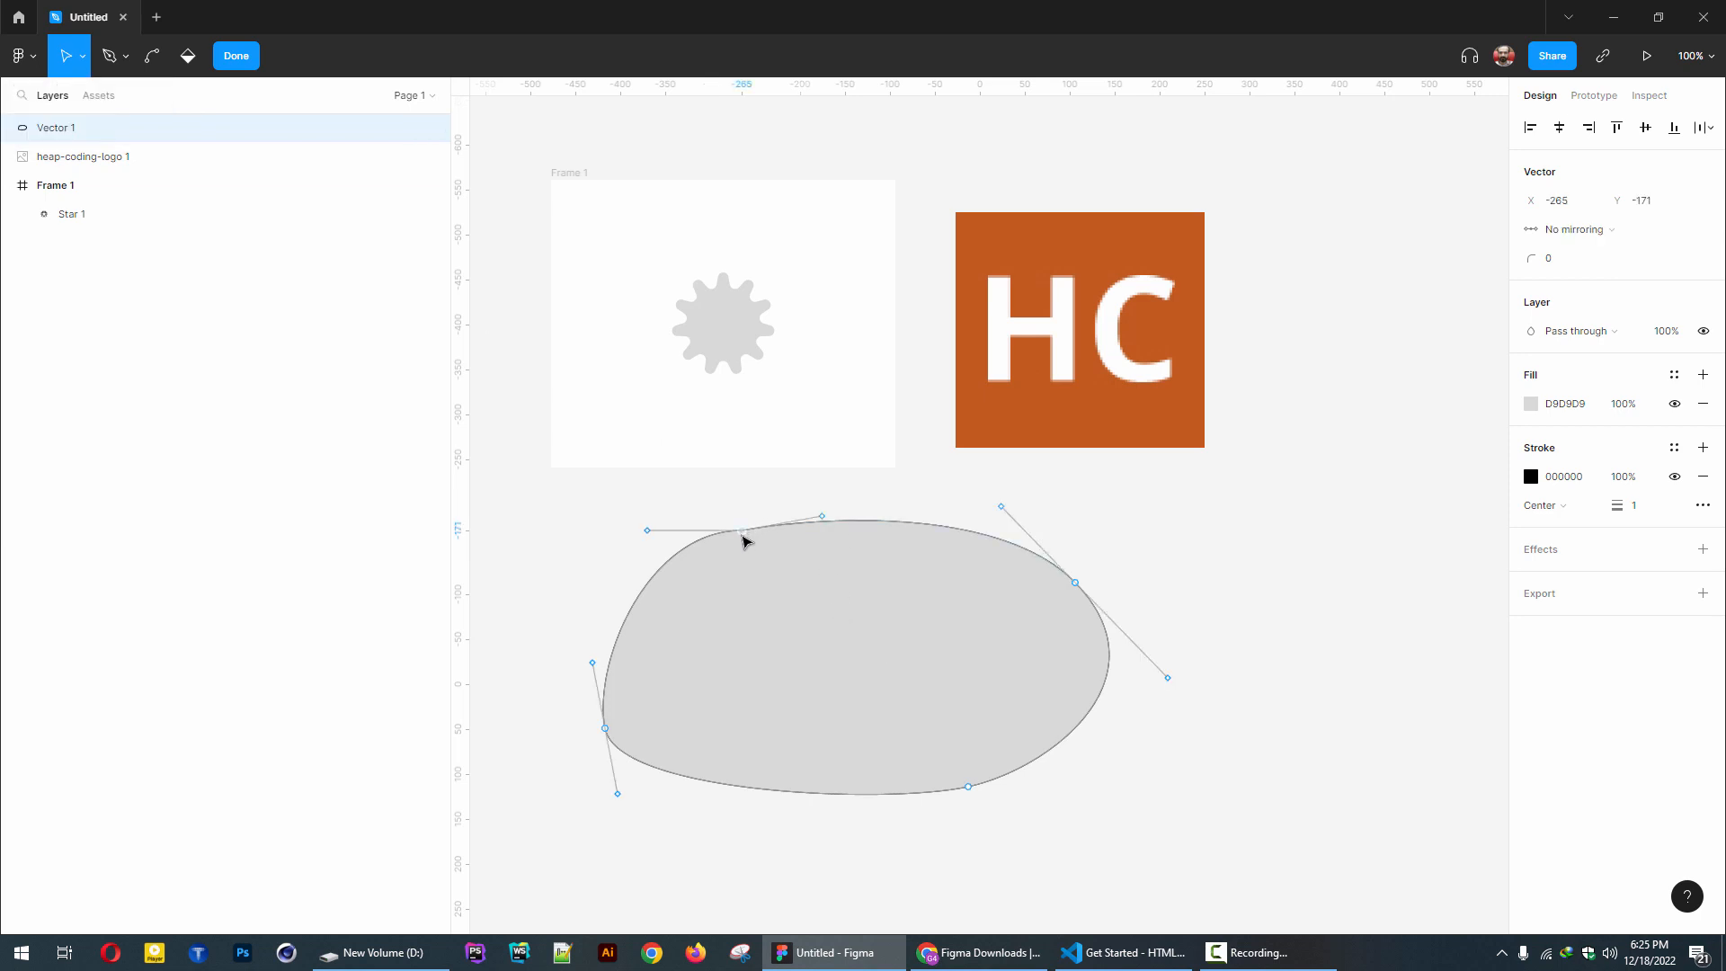
left_click_drag(742, 532, 814, 541)
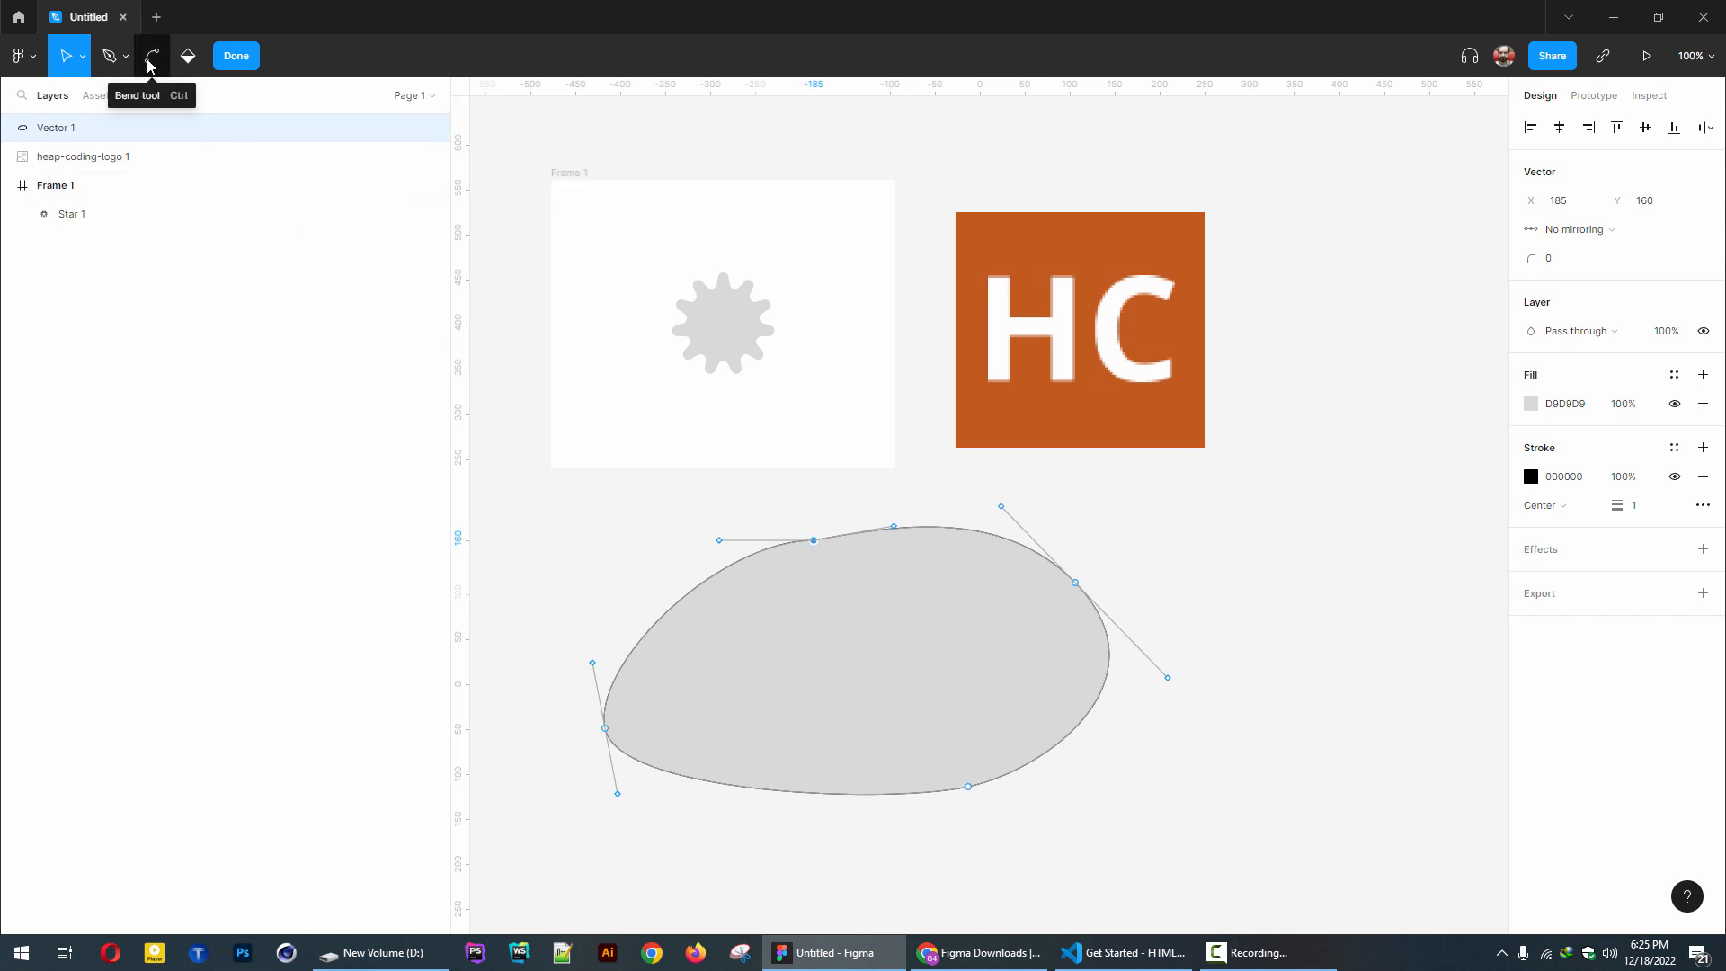
- Use the Bend tool on the moved anchor point to give it handles mirrored in angle and length, nearly horizontal and lengthened
left_click(150, 61)
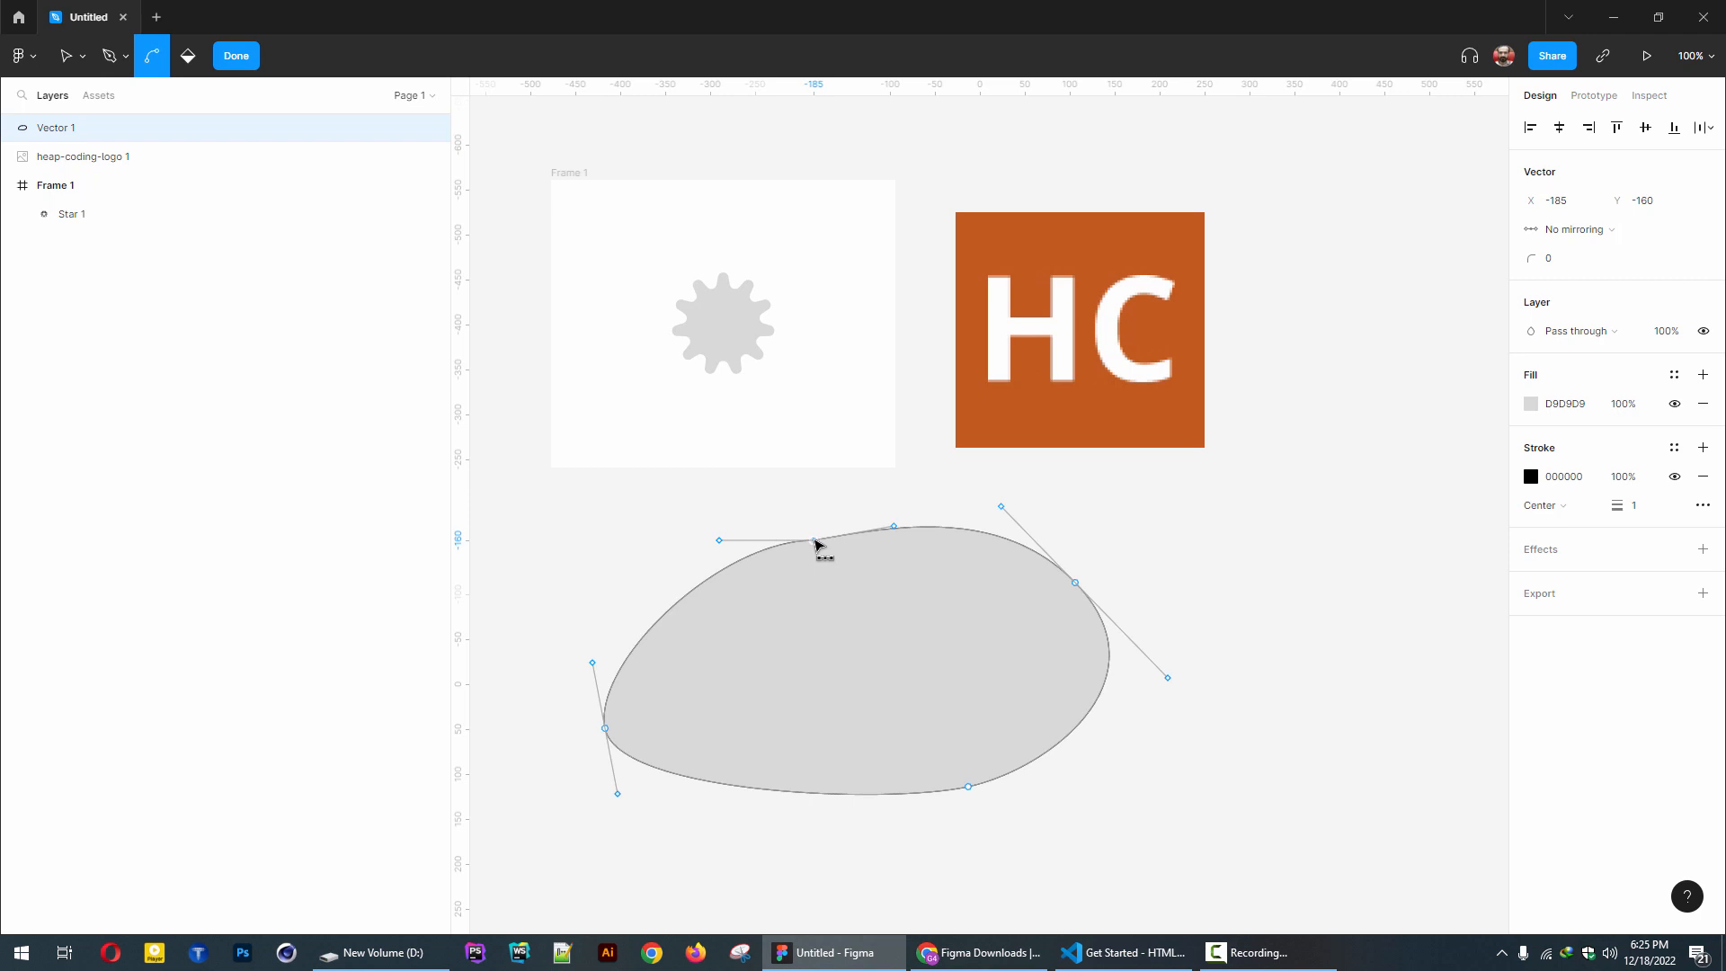
left_click(814, 541)
left_click(814, 540)
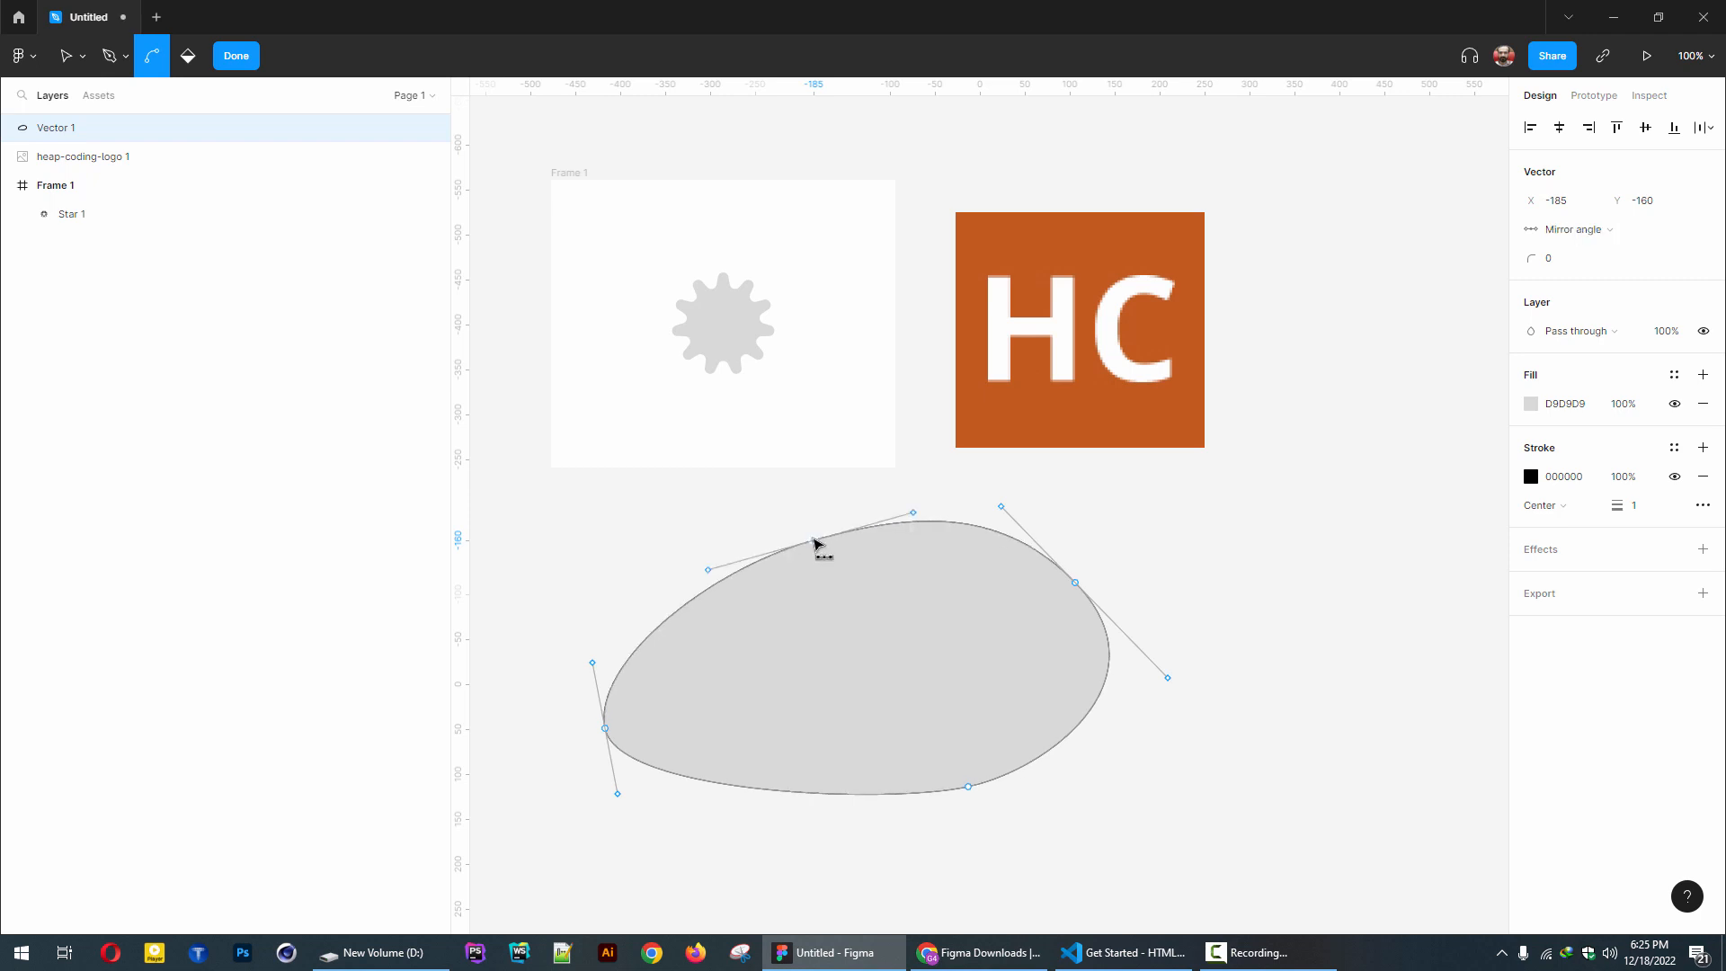
left_click(814, 540)
left_click(813, 542)
left_click_drag(707, 571, 712, 549)
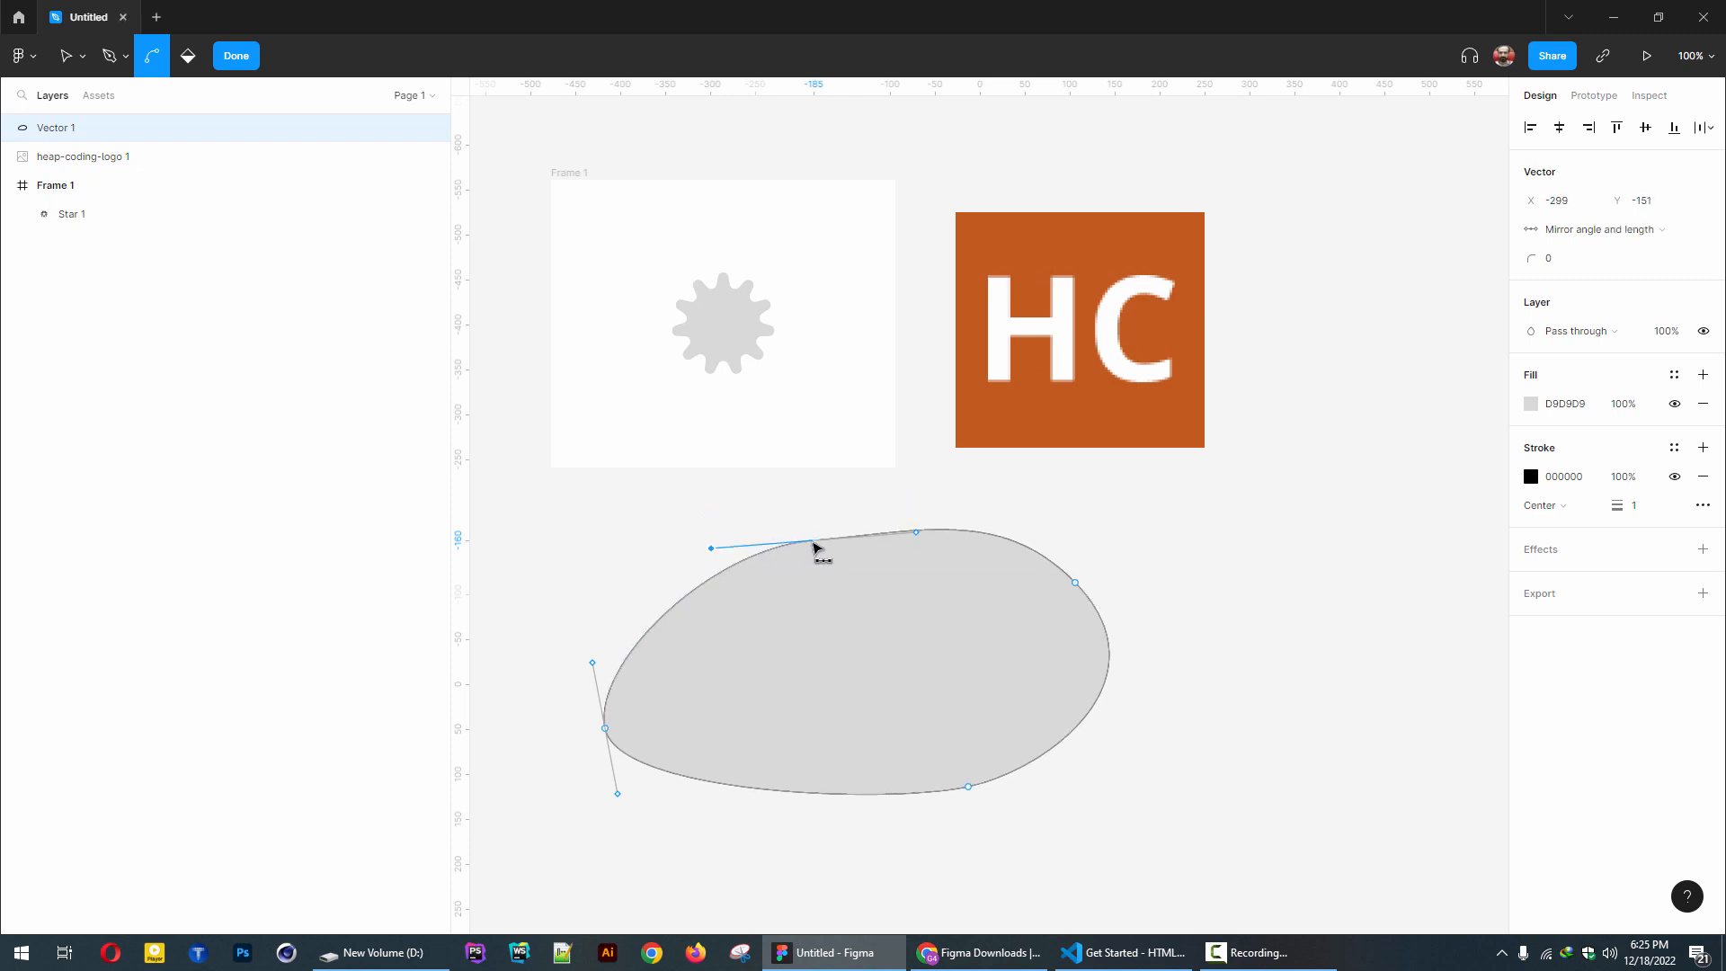
left_click(813, 542)
left_click_drag(814, 540, 681, 546)
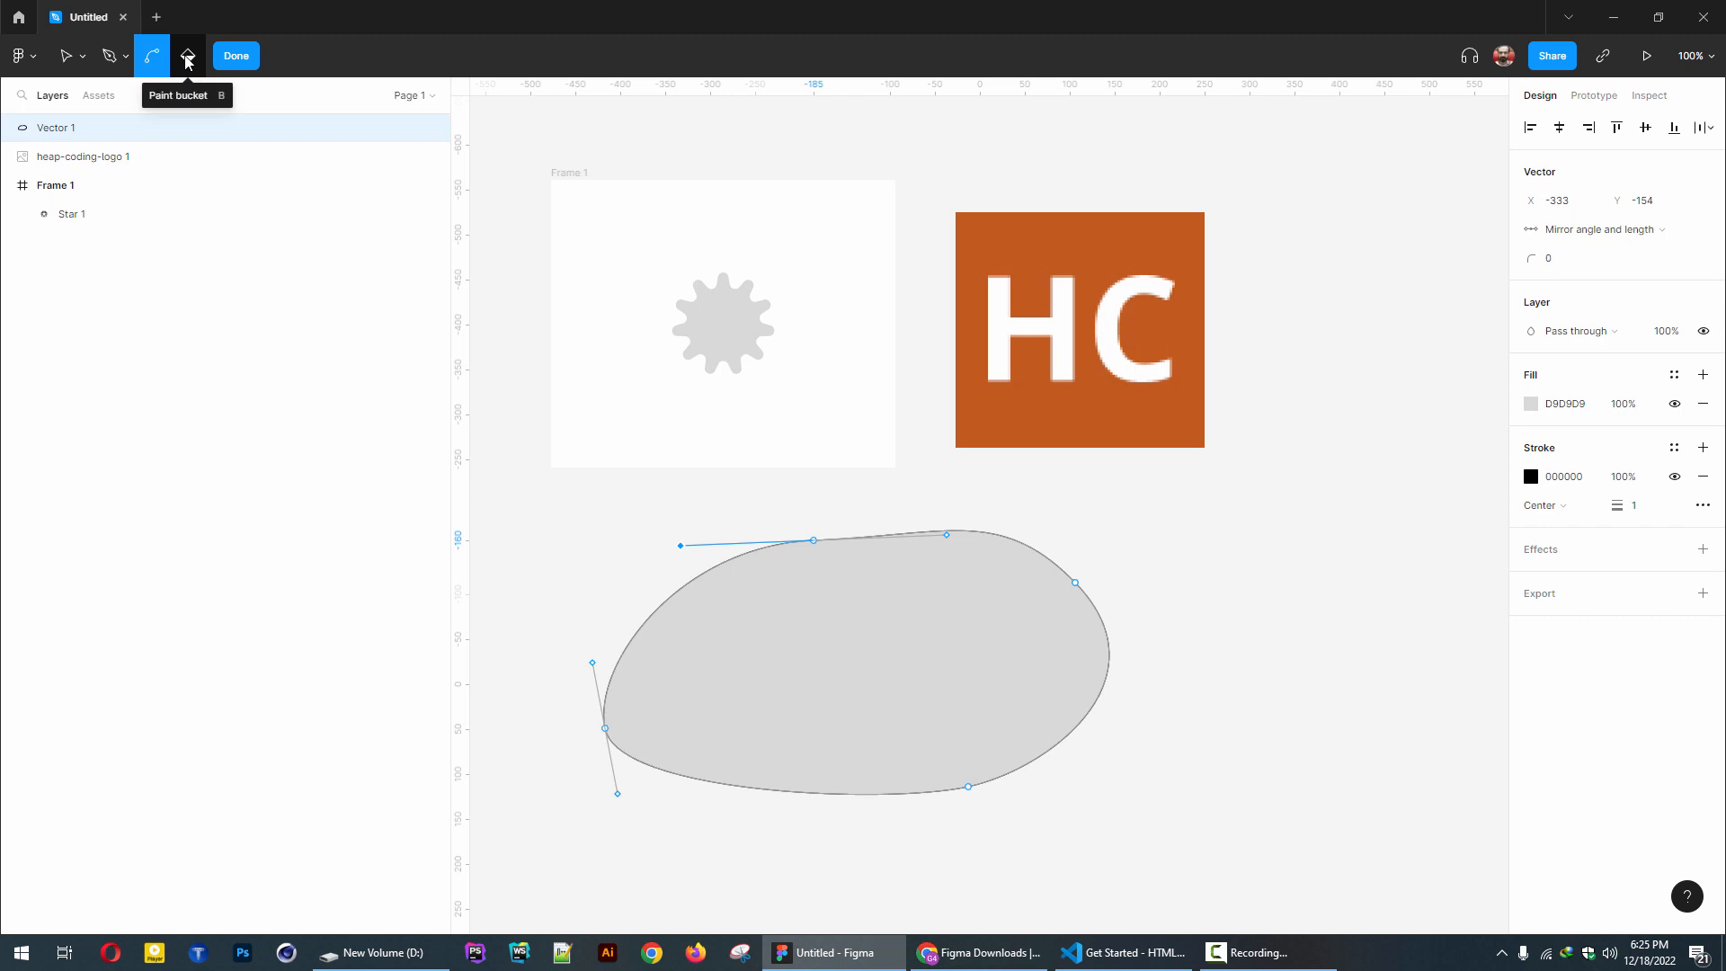
- Replace the curved shape's fill using the Paint bucket, finish vector editing, and move the shape to about X -513, Y -204
left_click(188, 58)
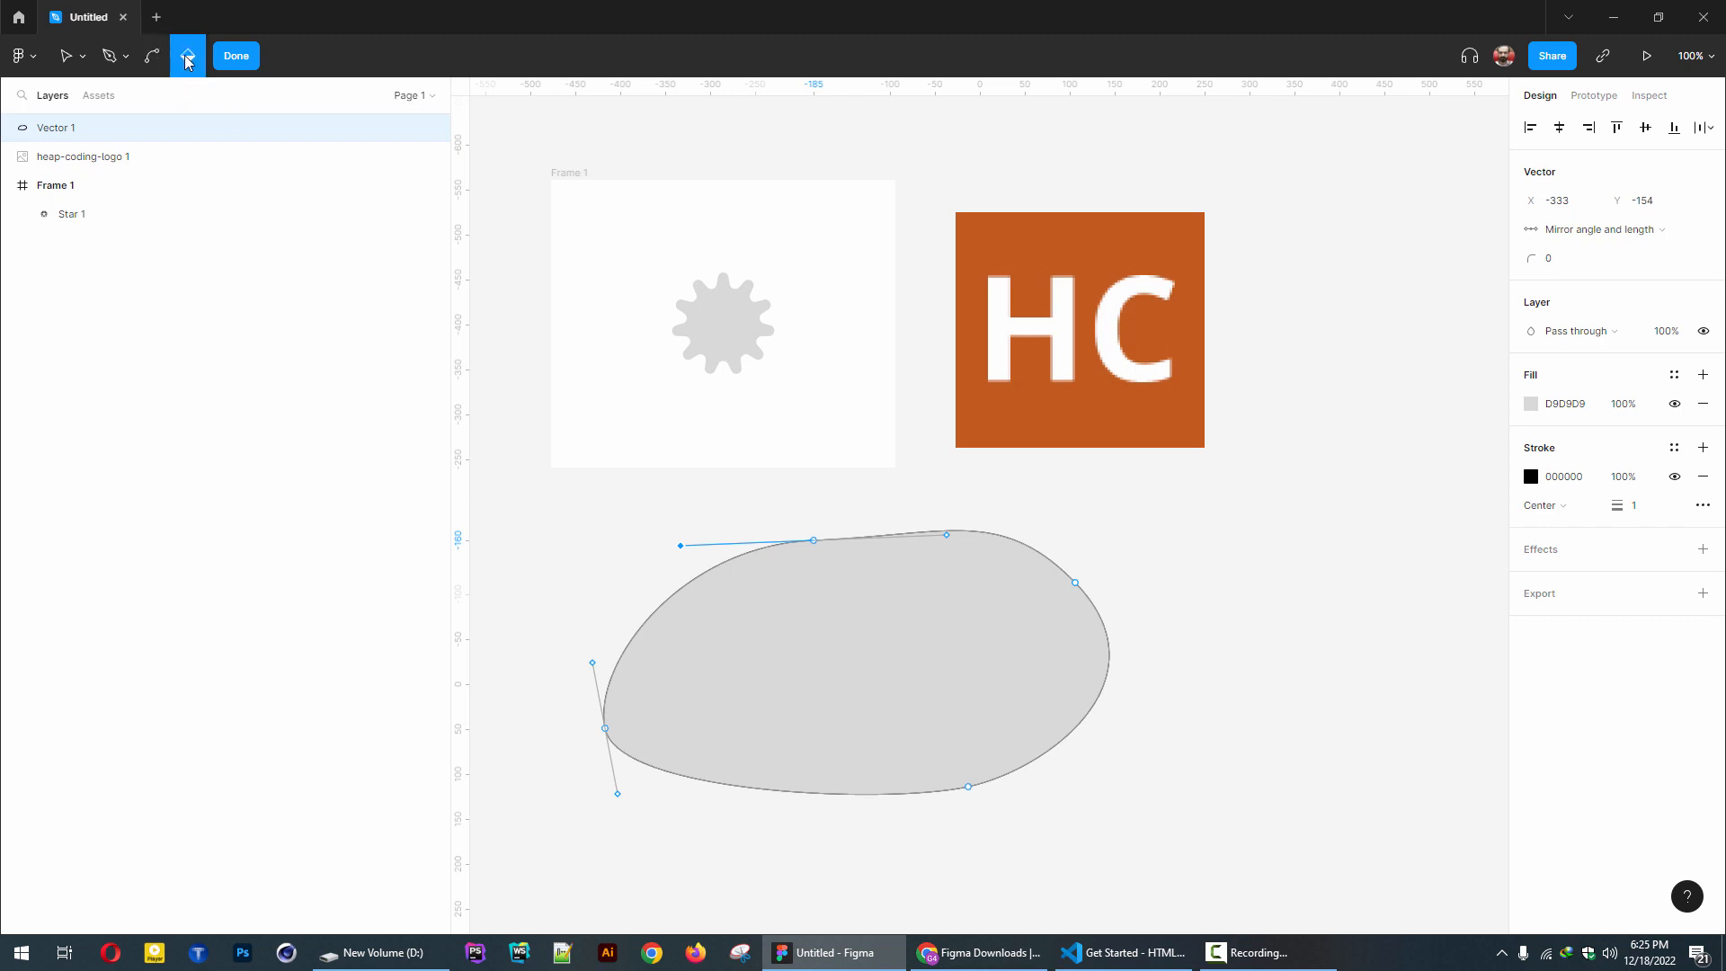
left_click(823, 636)
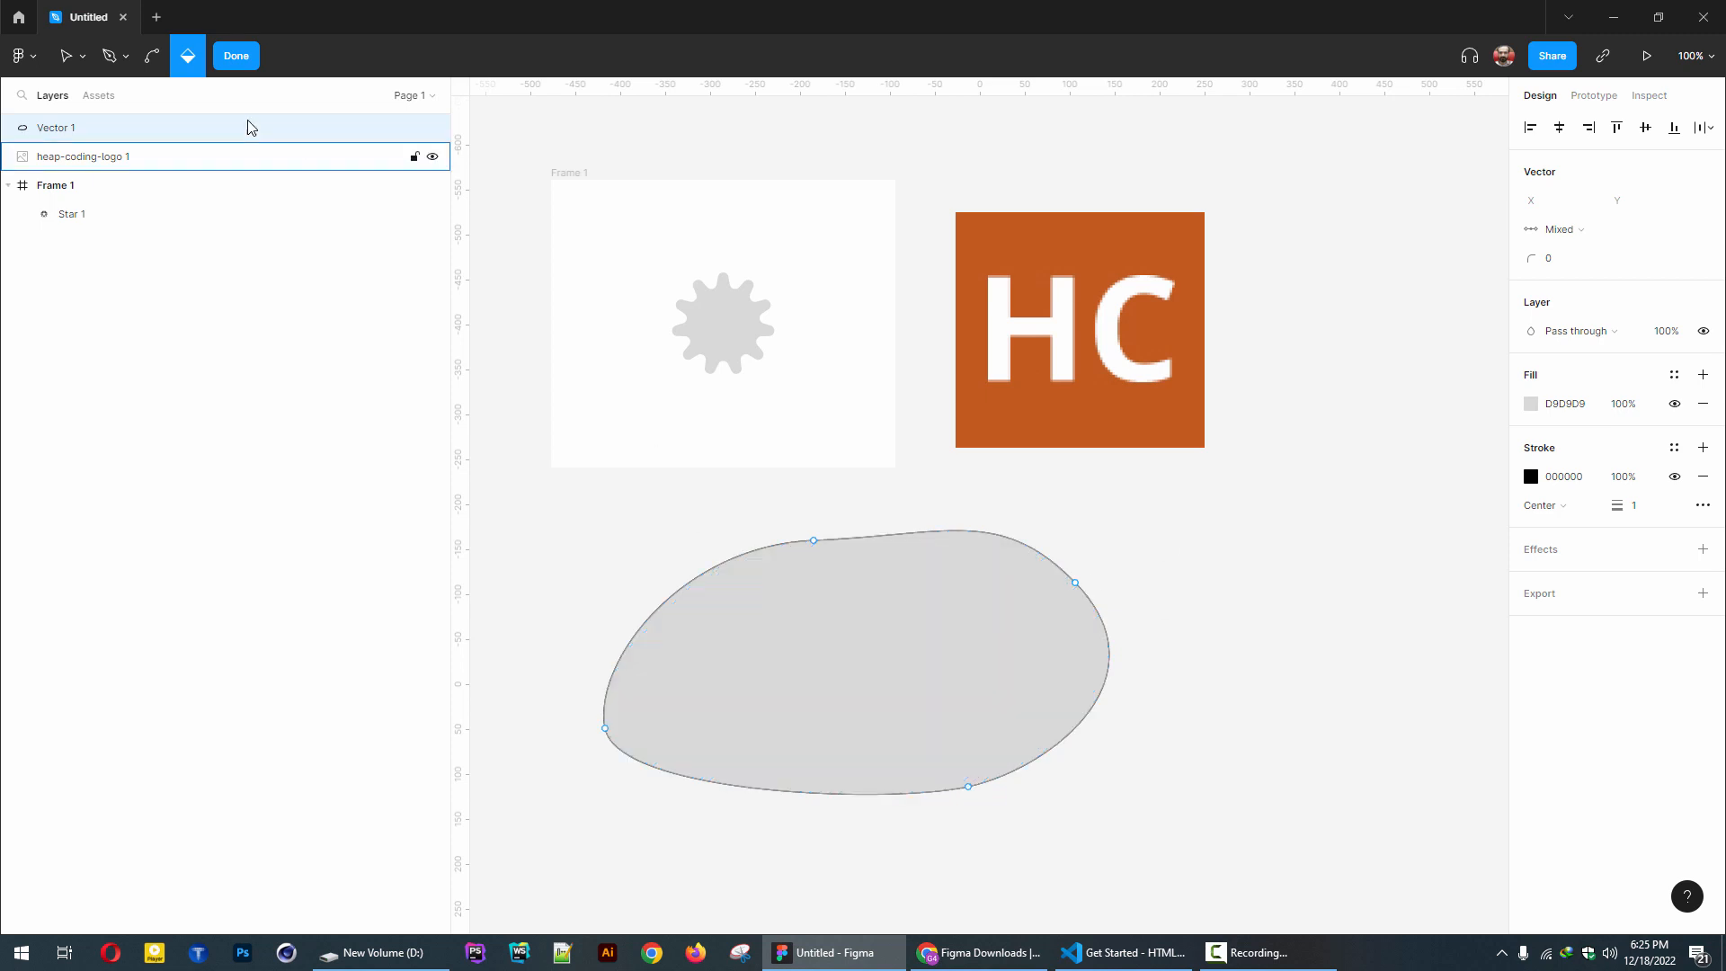
left_click(1703, 403)
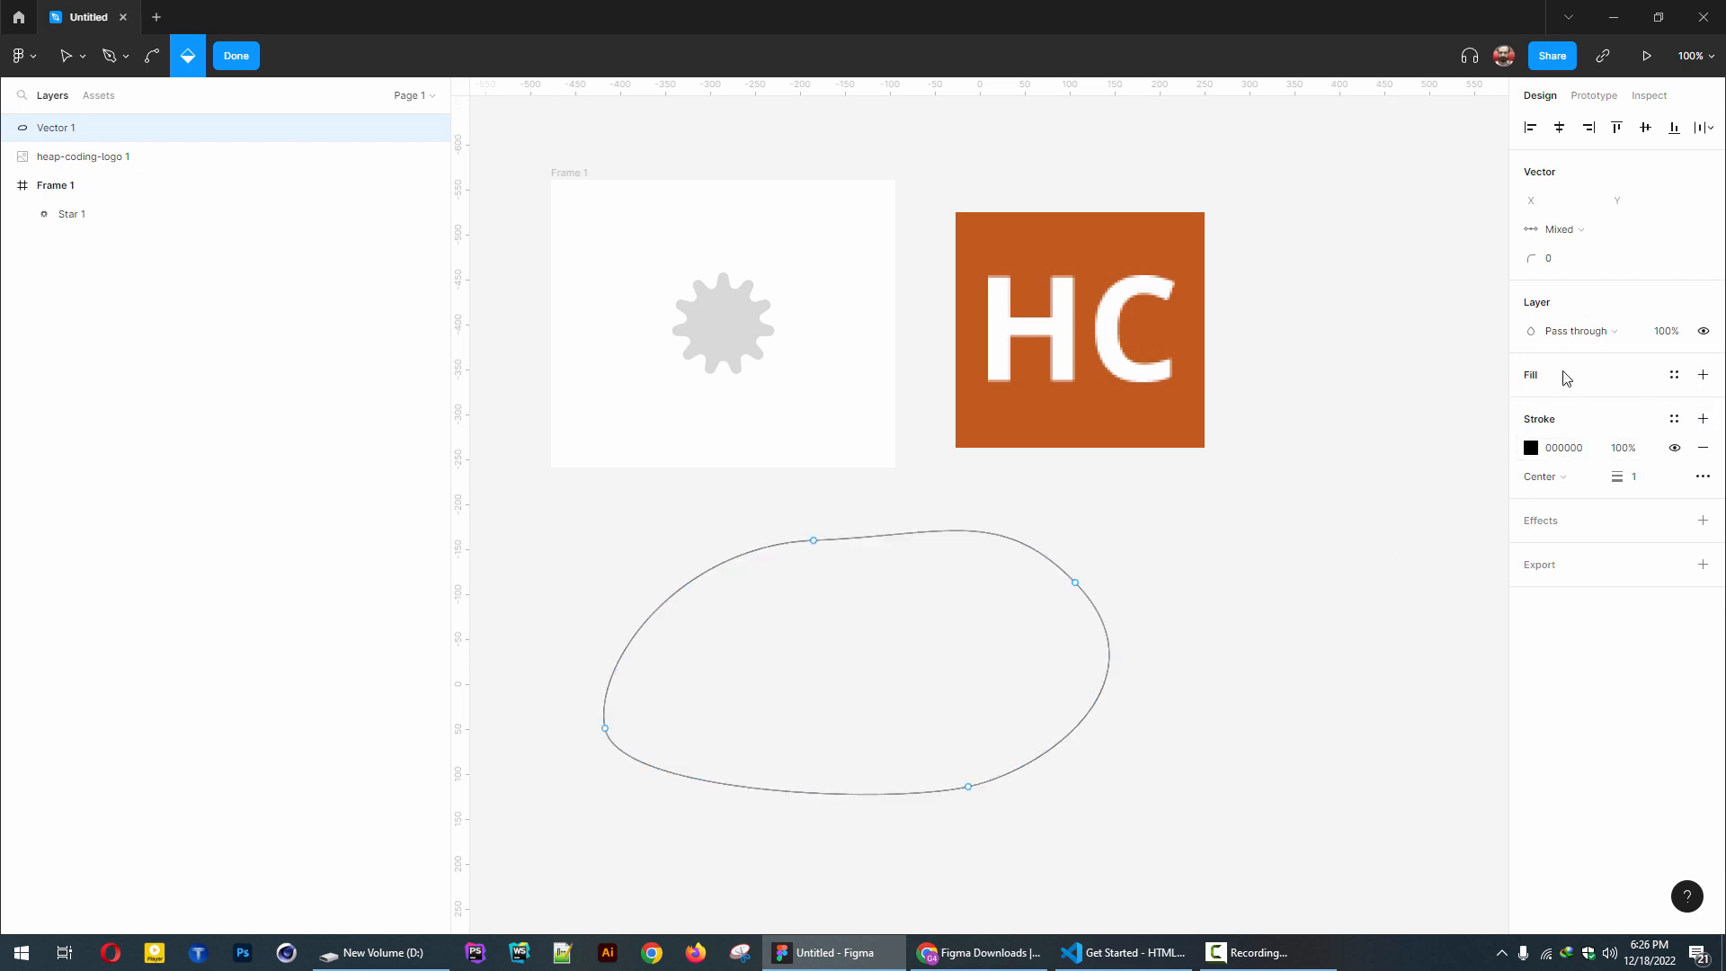
left_click(841, 648)
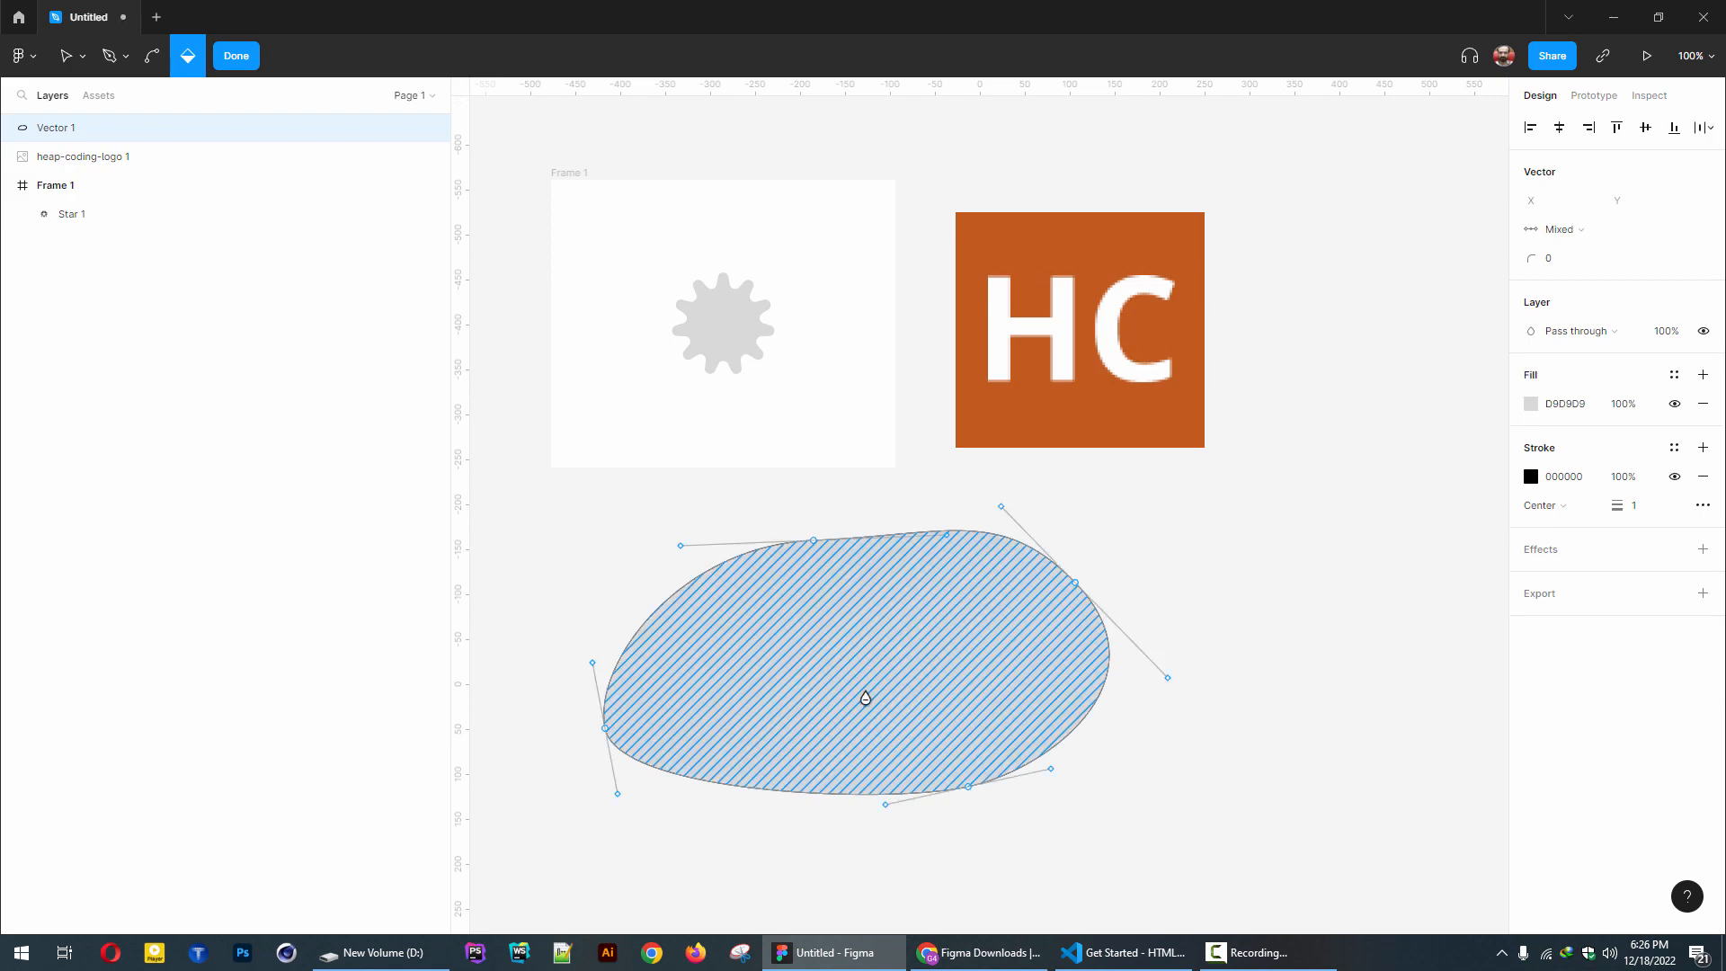
left_click(236, 56)
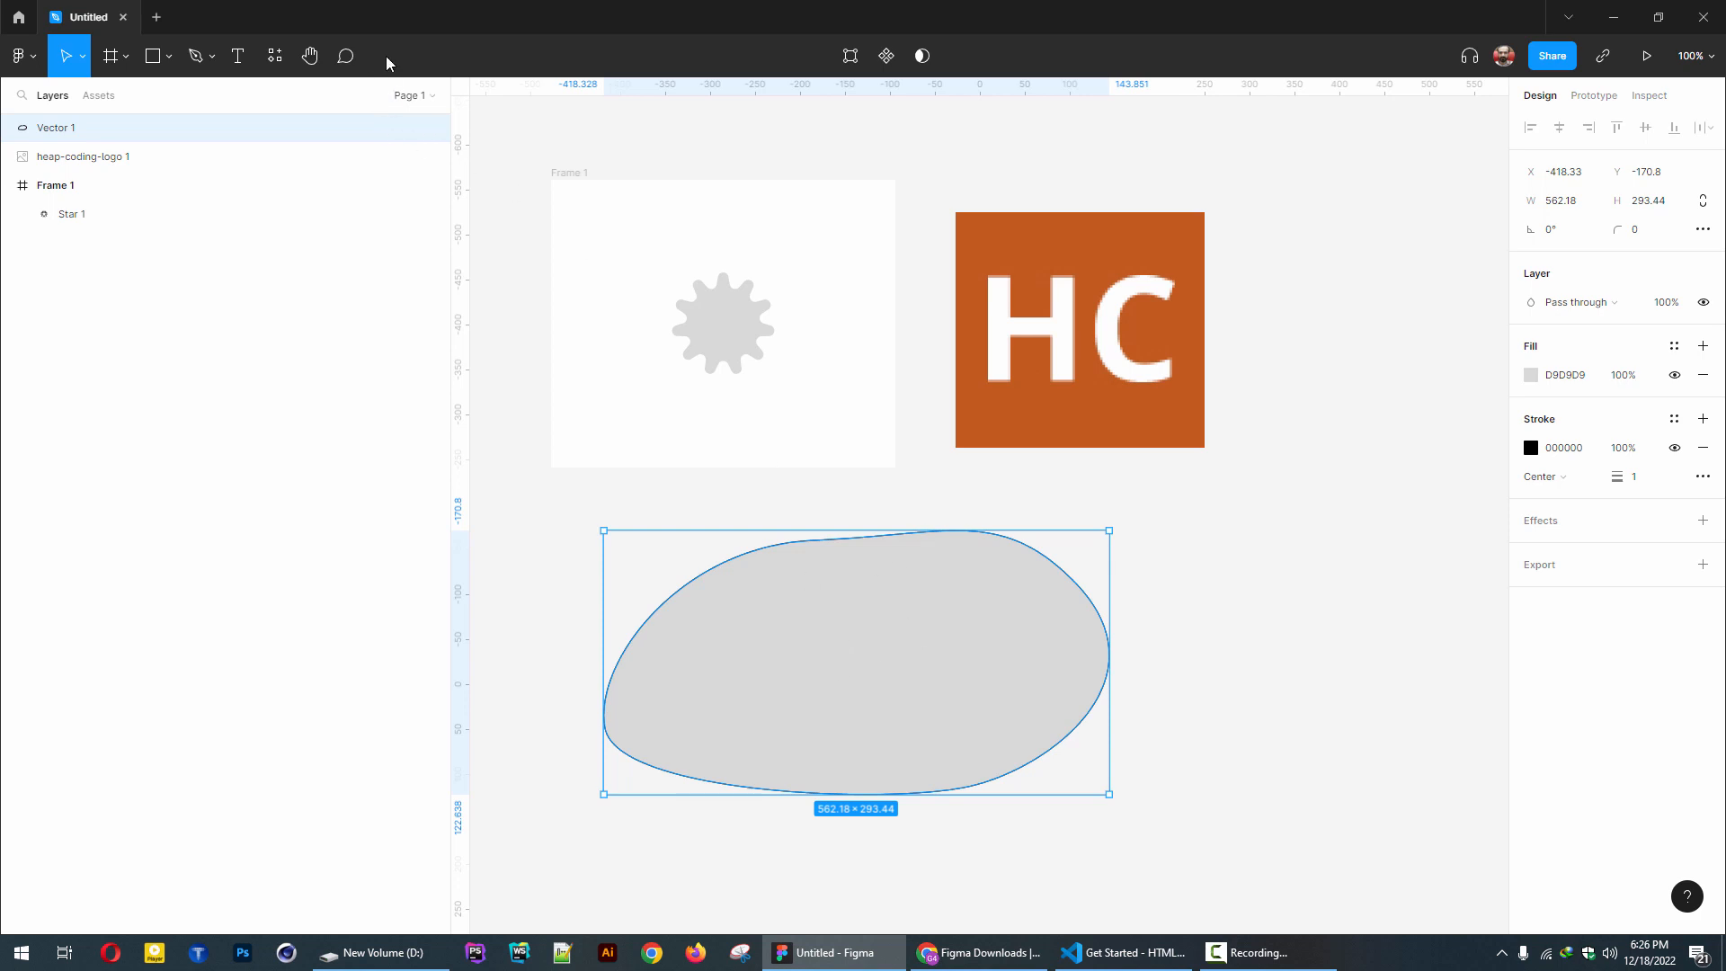
left_click_drag(879, 675, 757, 620)
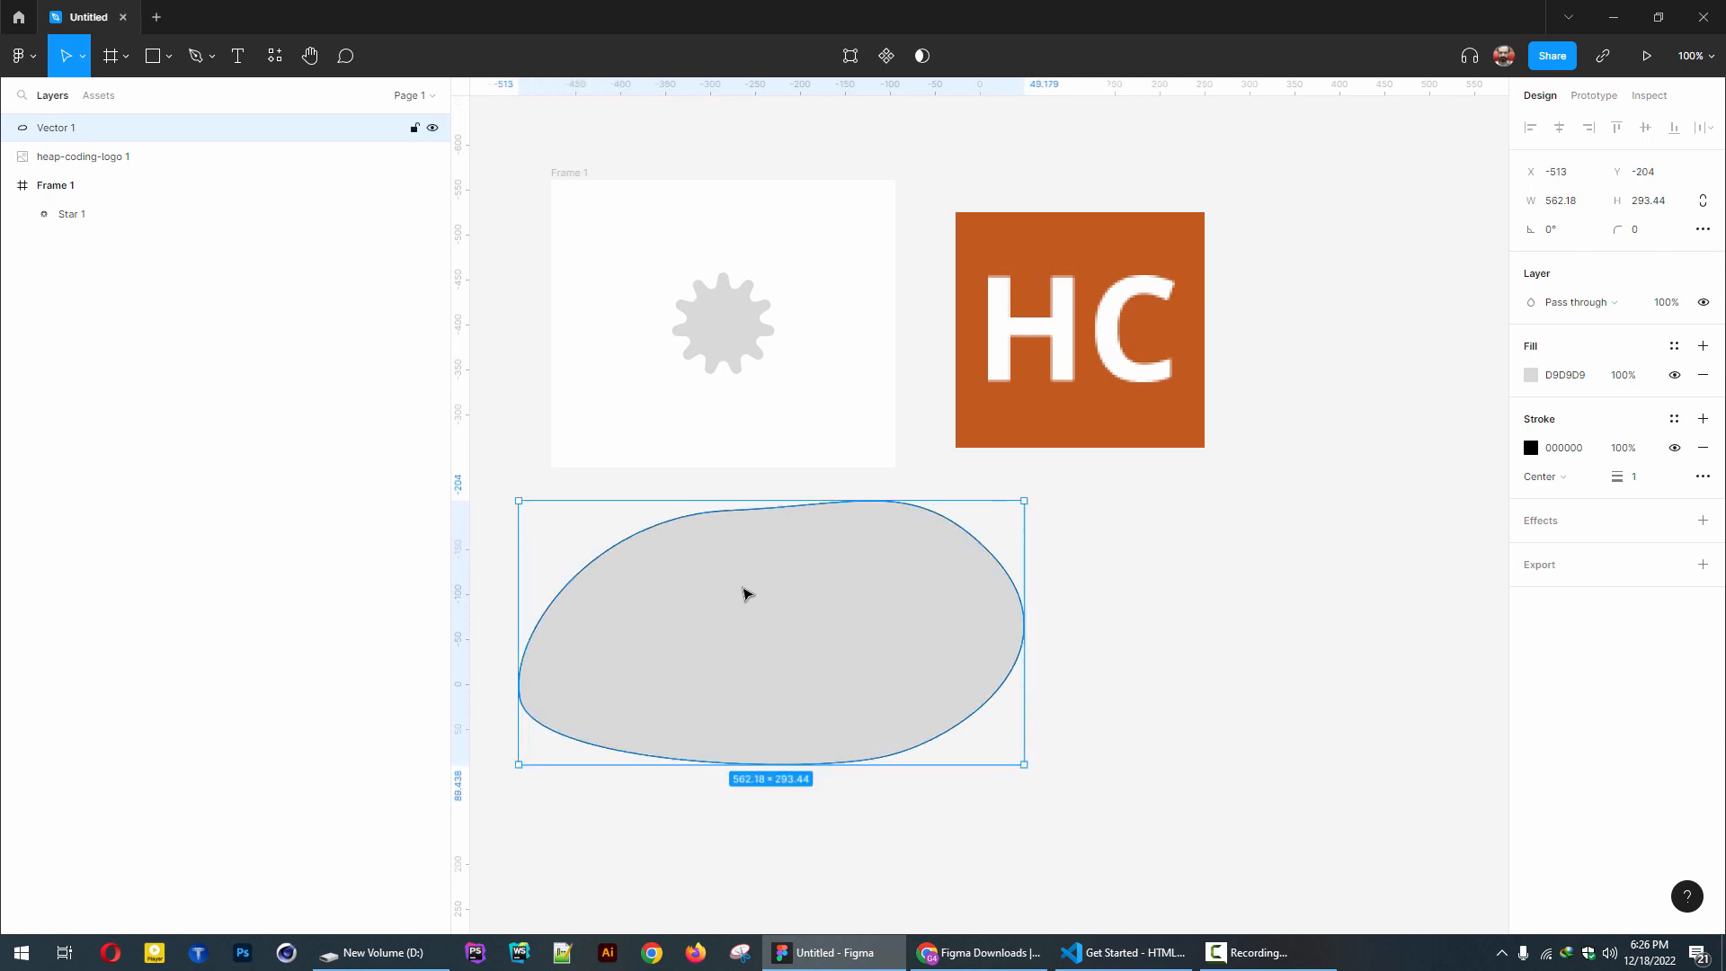
- Draw a text box about 343 × 218 beside the curved shape, enter "sdaf asdf asdfa sdf sadf", and delete it
left_click(237, 59)
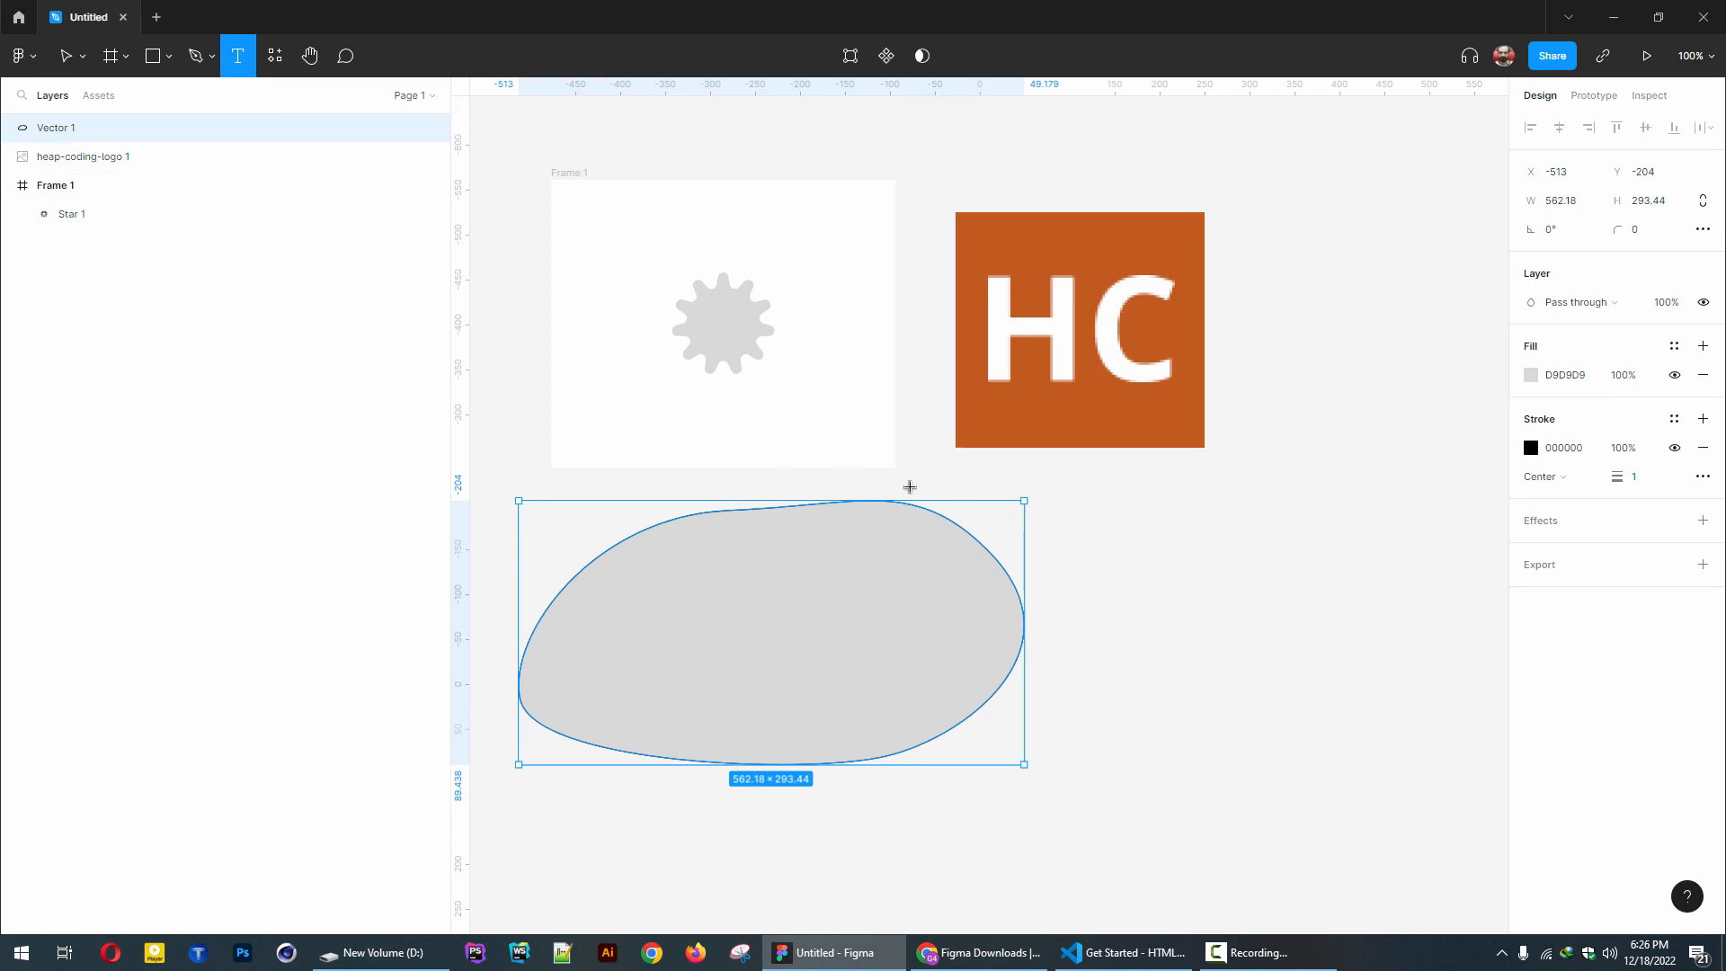
left_click_drag(1126, 518, 1434, 712)
type("sda")
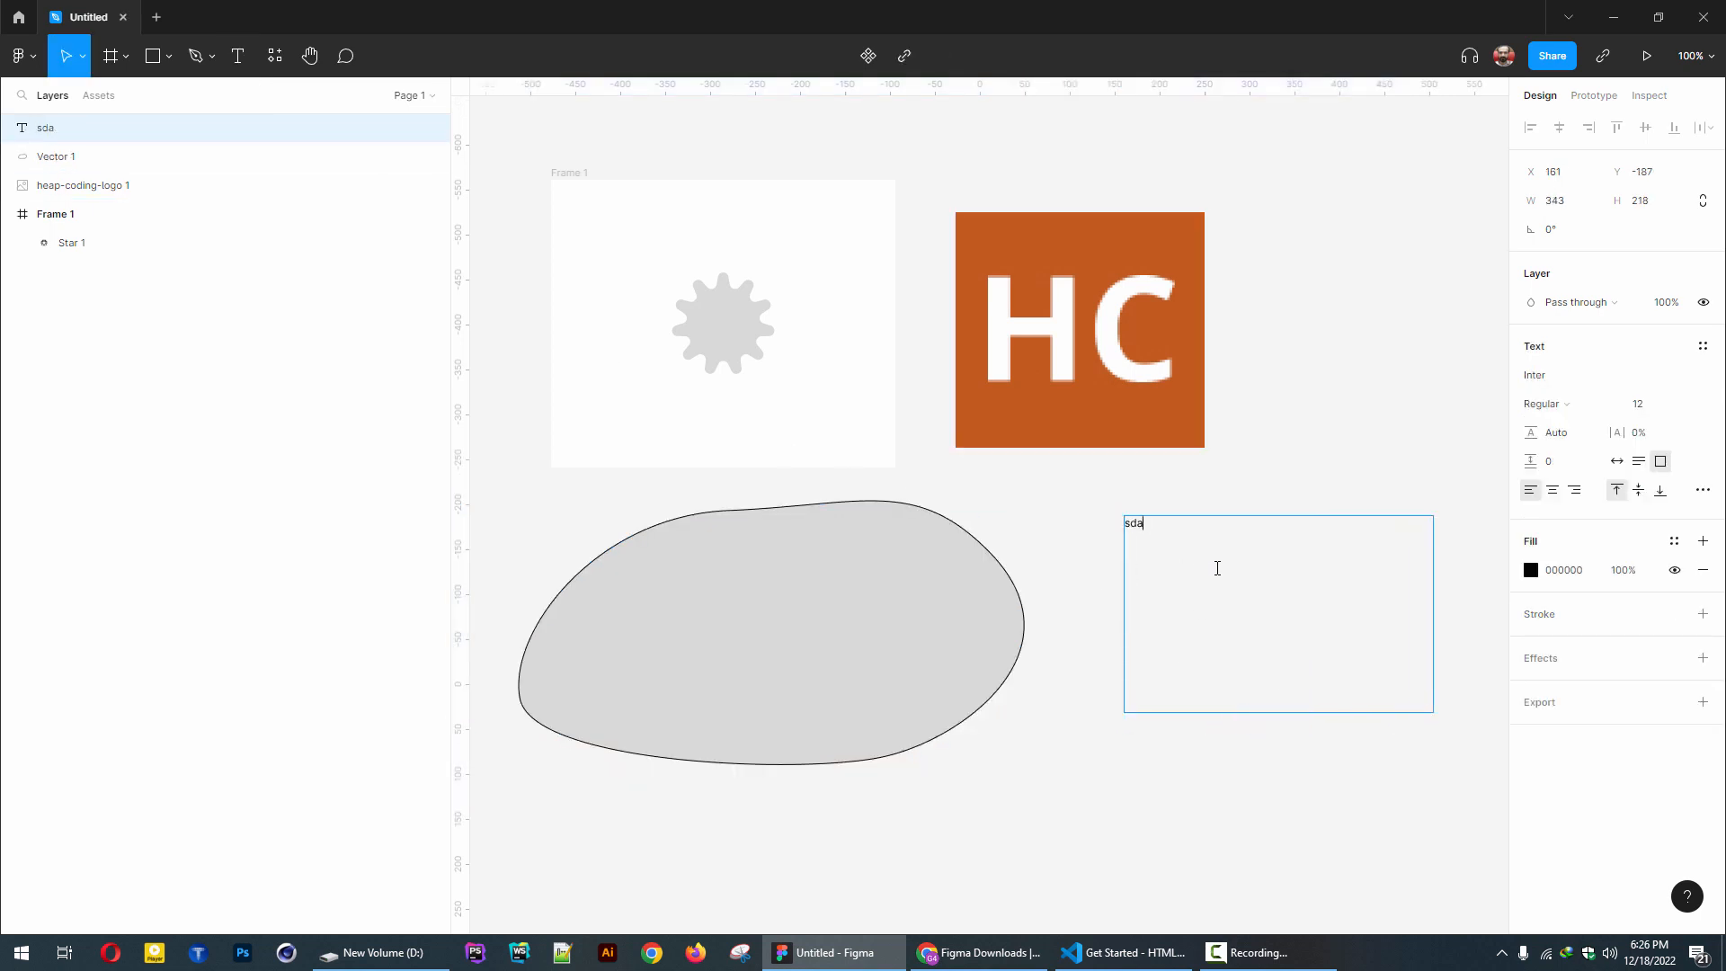
type("f asdf asdfa sdf sadf")
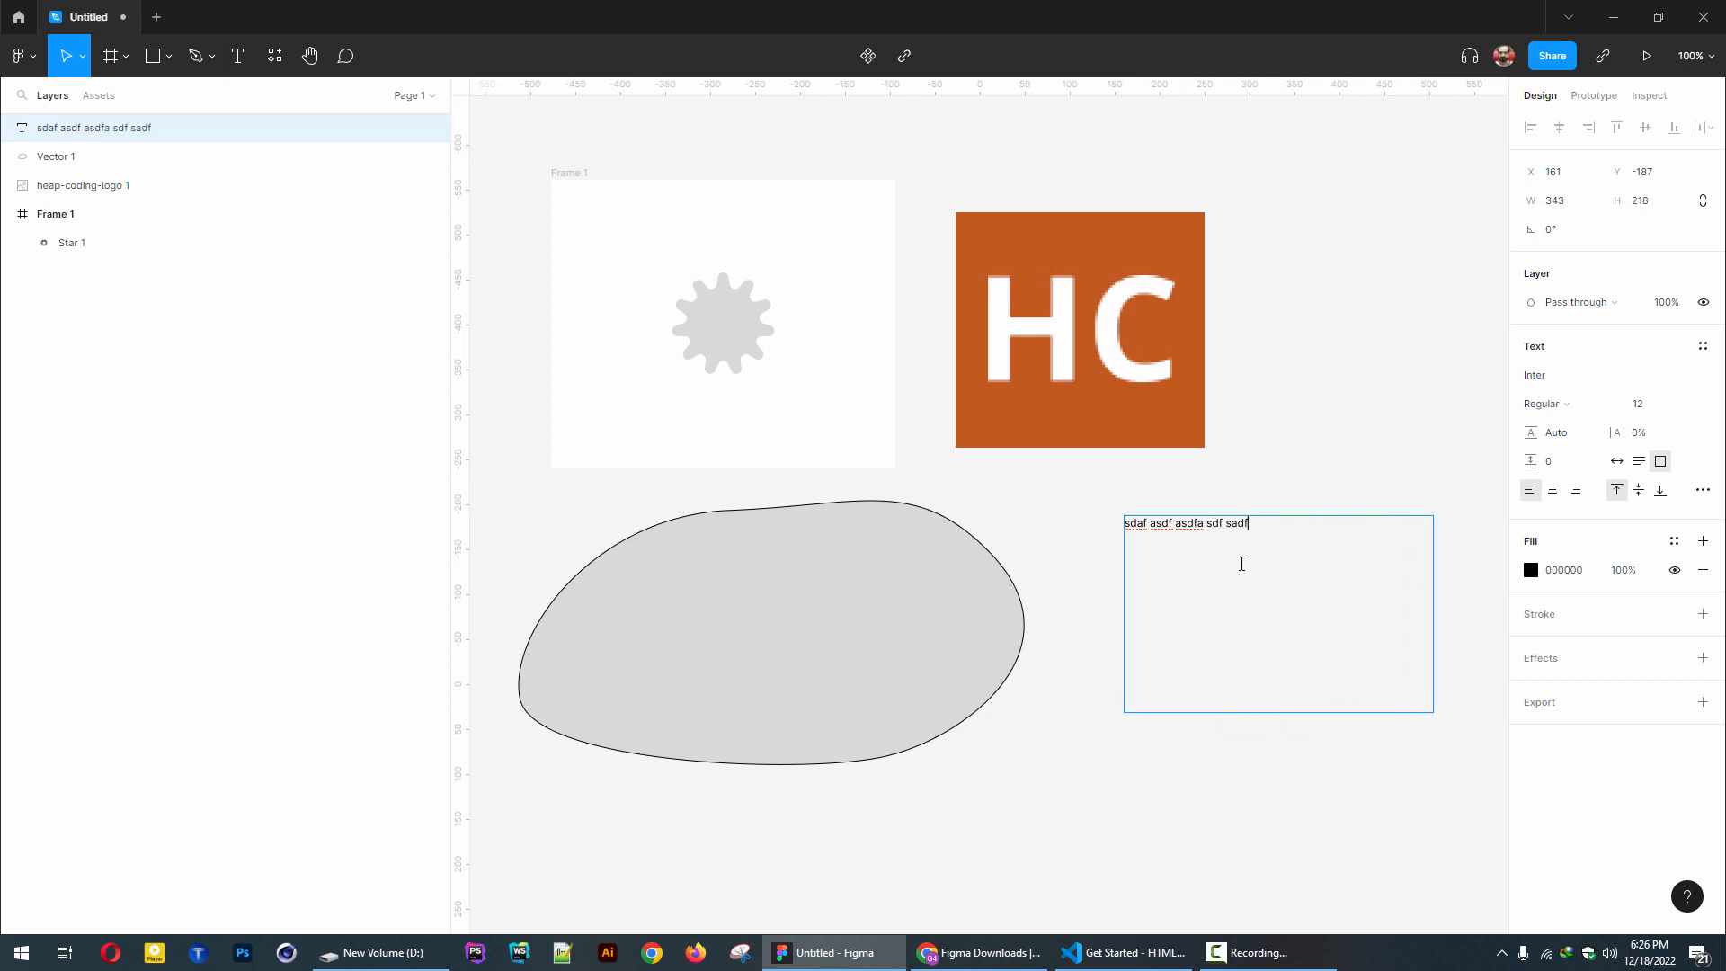
key("Escape")
key("Delete")
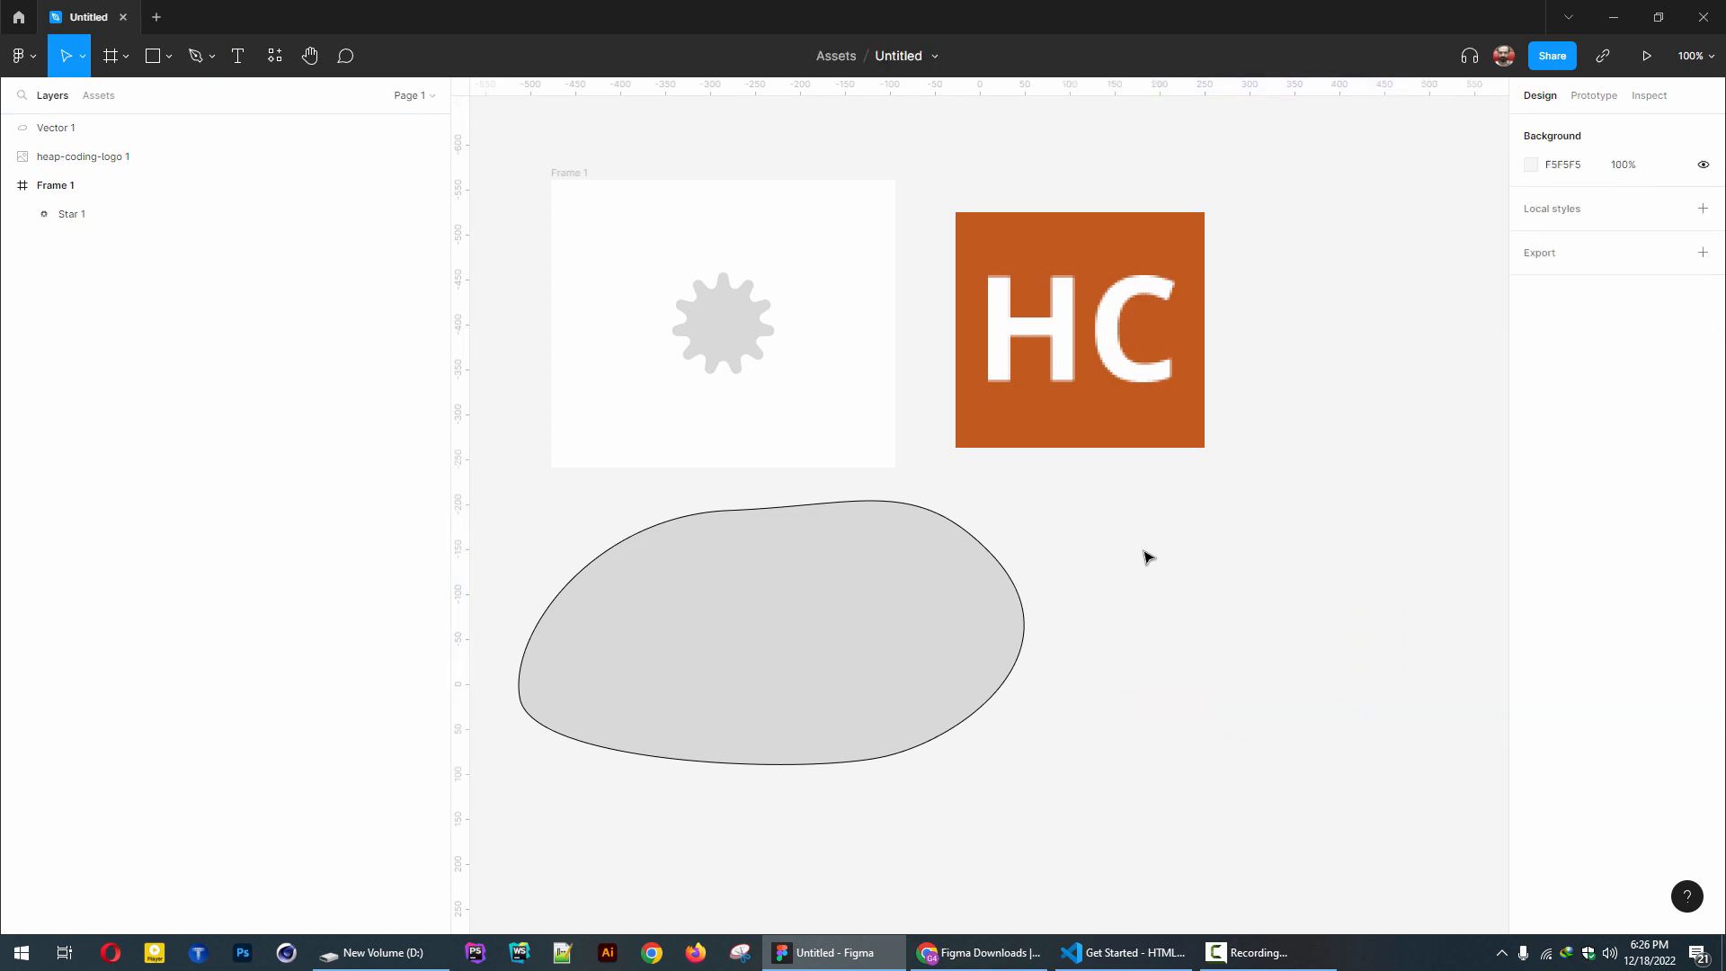
- Add auto-width text to the right of the curved shape, with several lines of filler text starting "asf jlk;asjd fklaj sdflkj asdklfj"
left_click(241, 56)
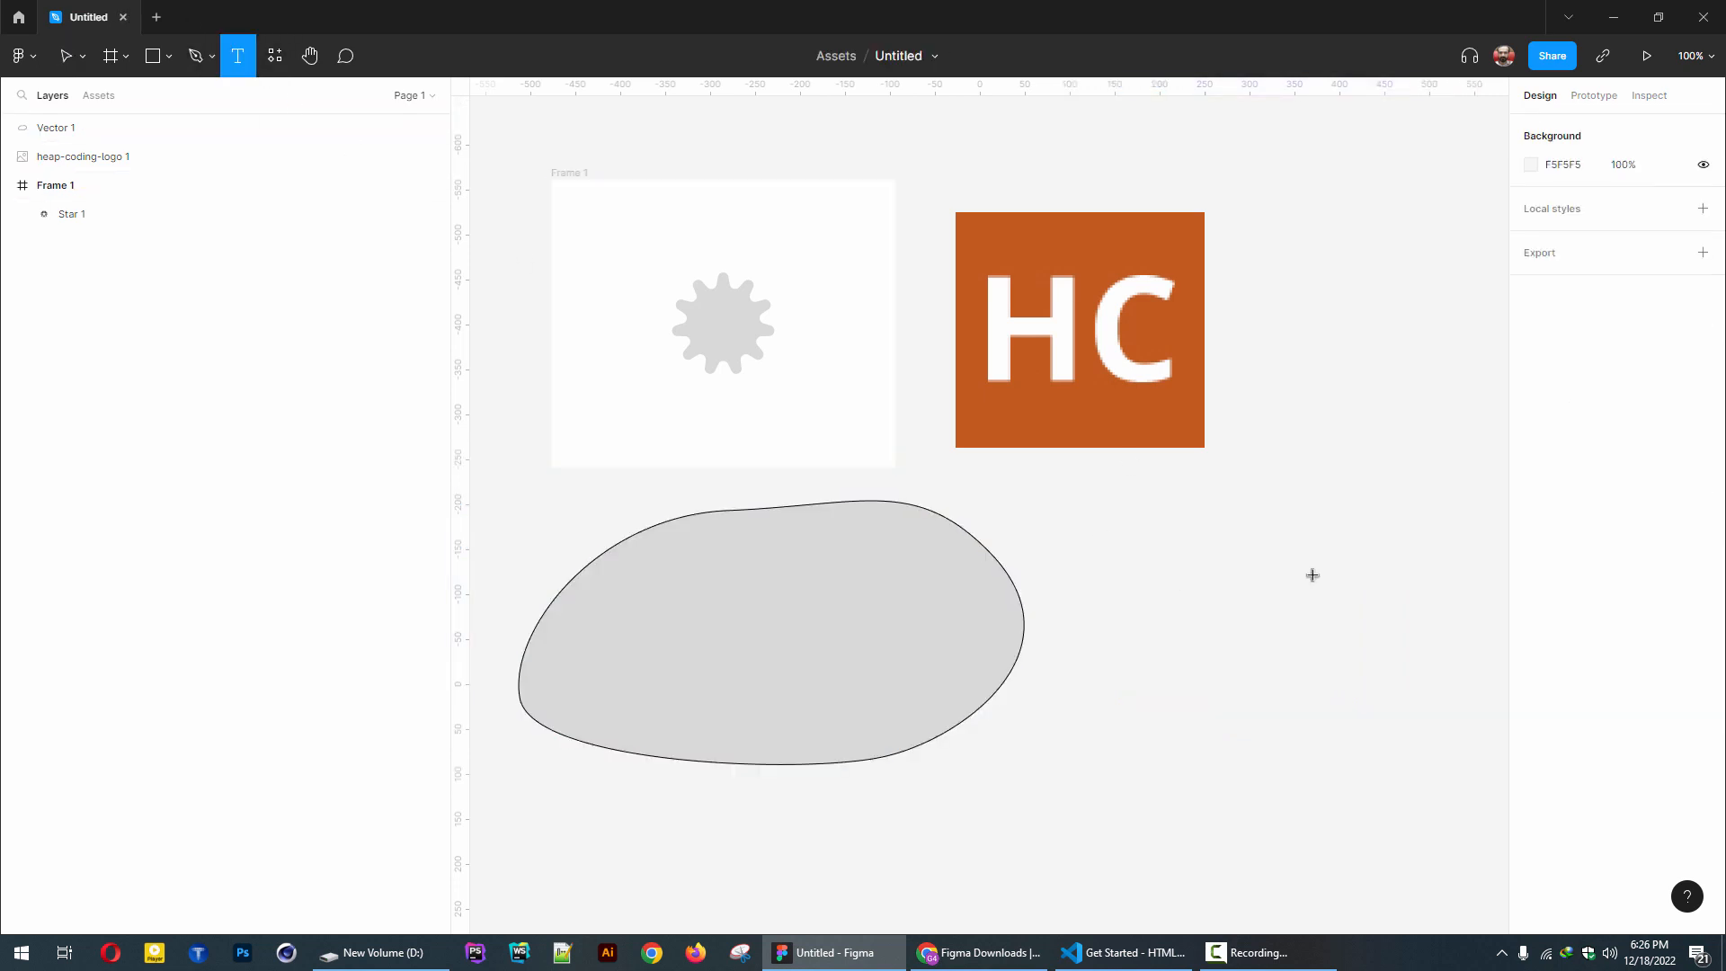
left_click(1130, 531)
type("asf jlk;")
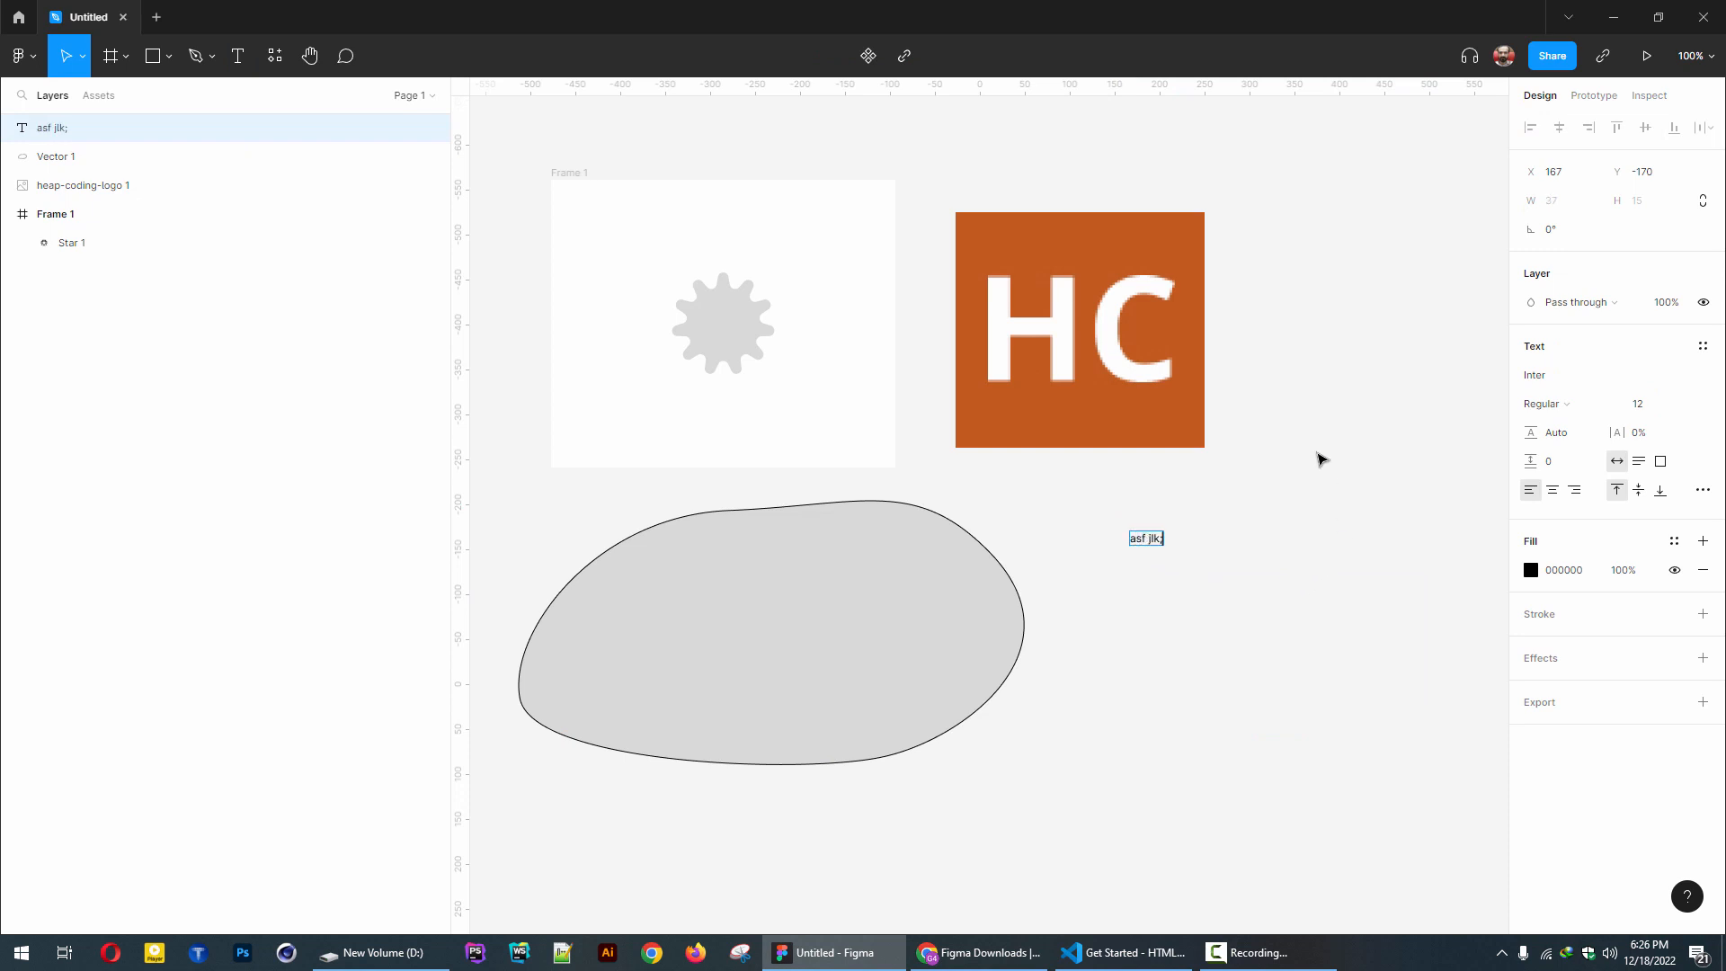
type("asjd fklaj sdflkj asdklfj")
key("Return")
type("aslk")
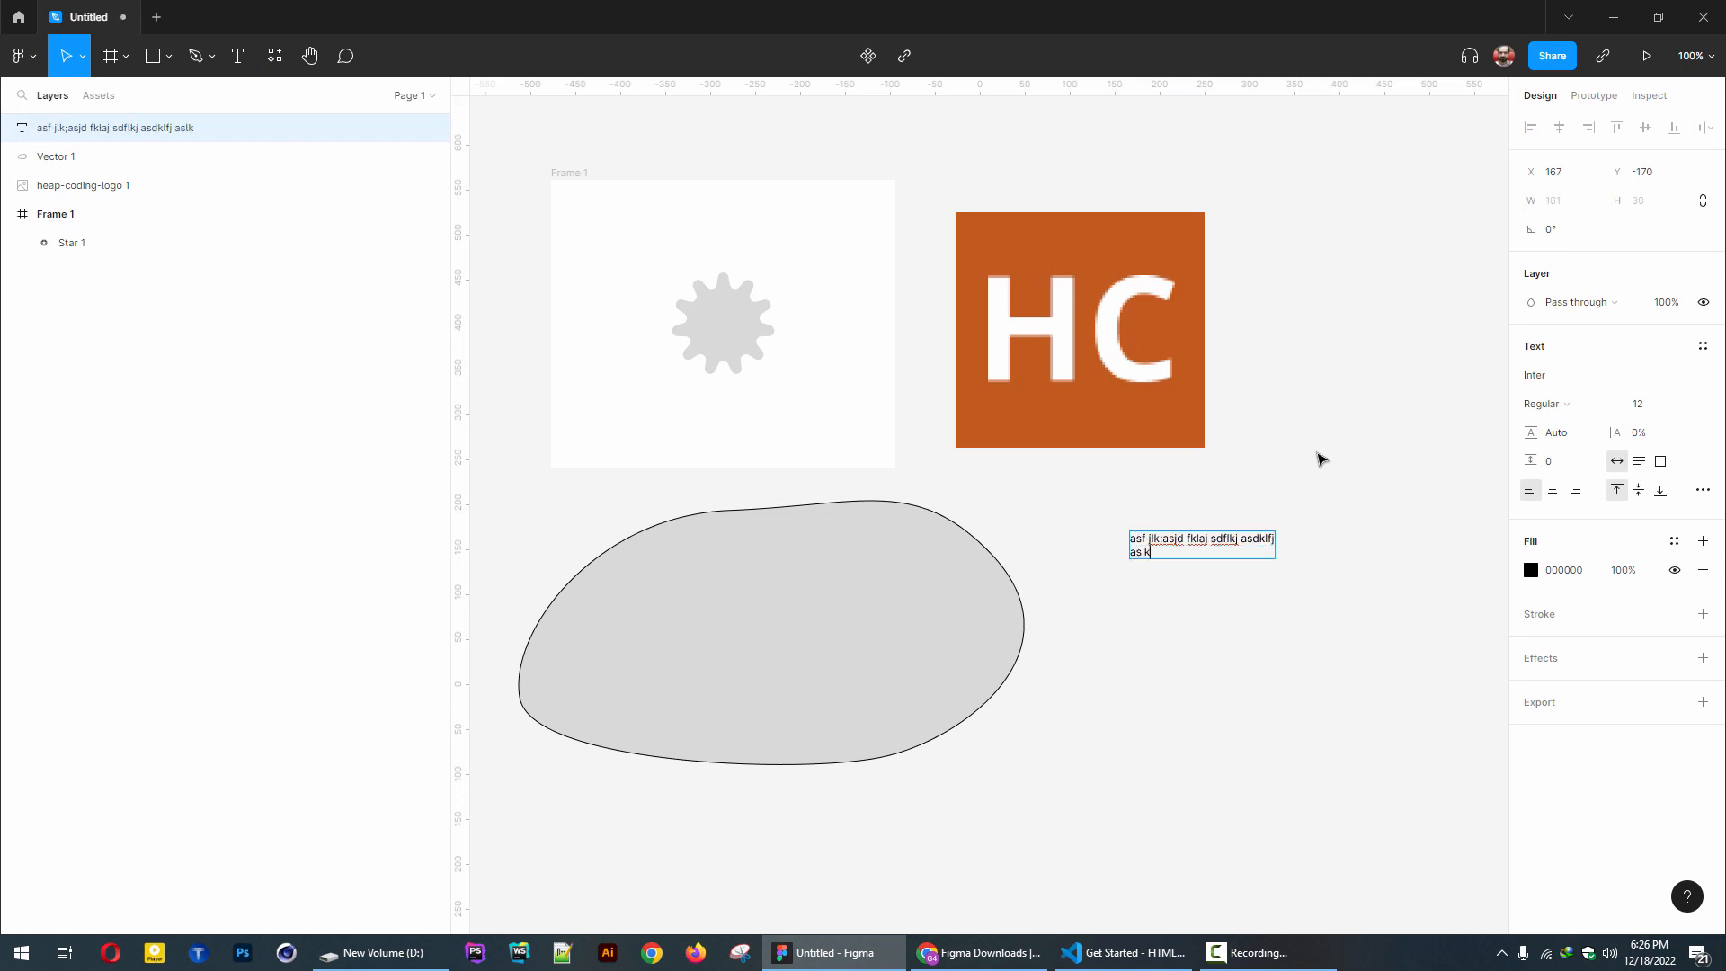
type("dfj lkajsdf kajsd fk asdklfj")
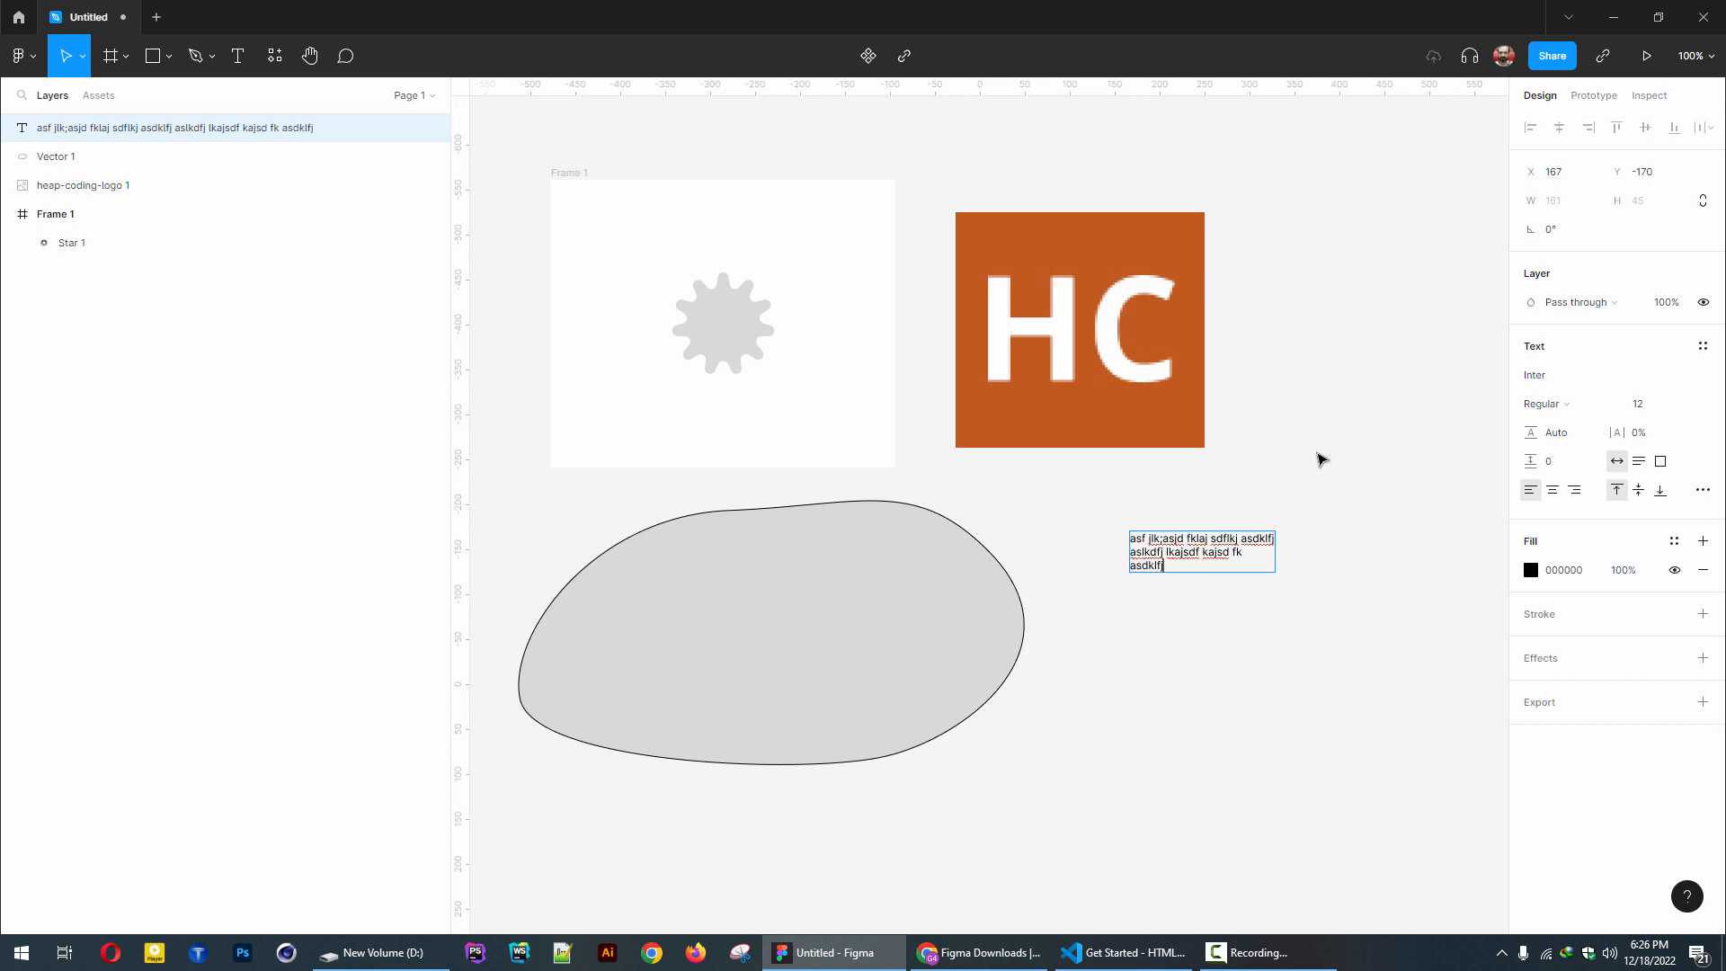
type(";laksjdf kja sdfkj asldfkjlaksjdf")
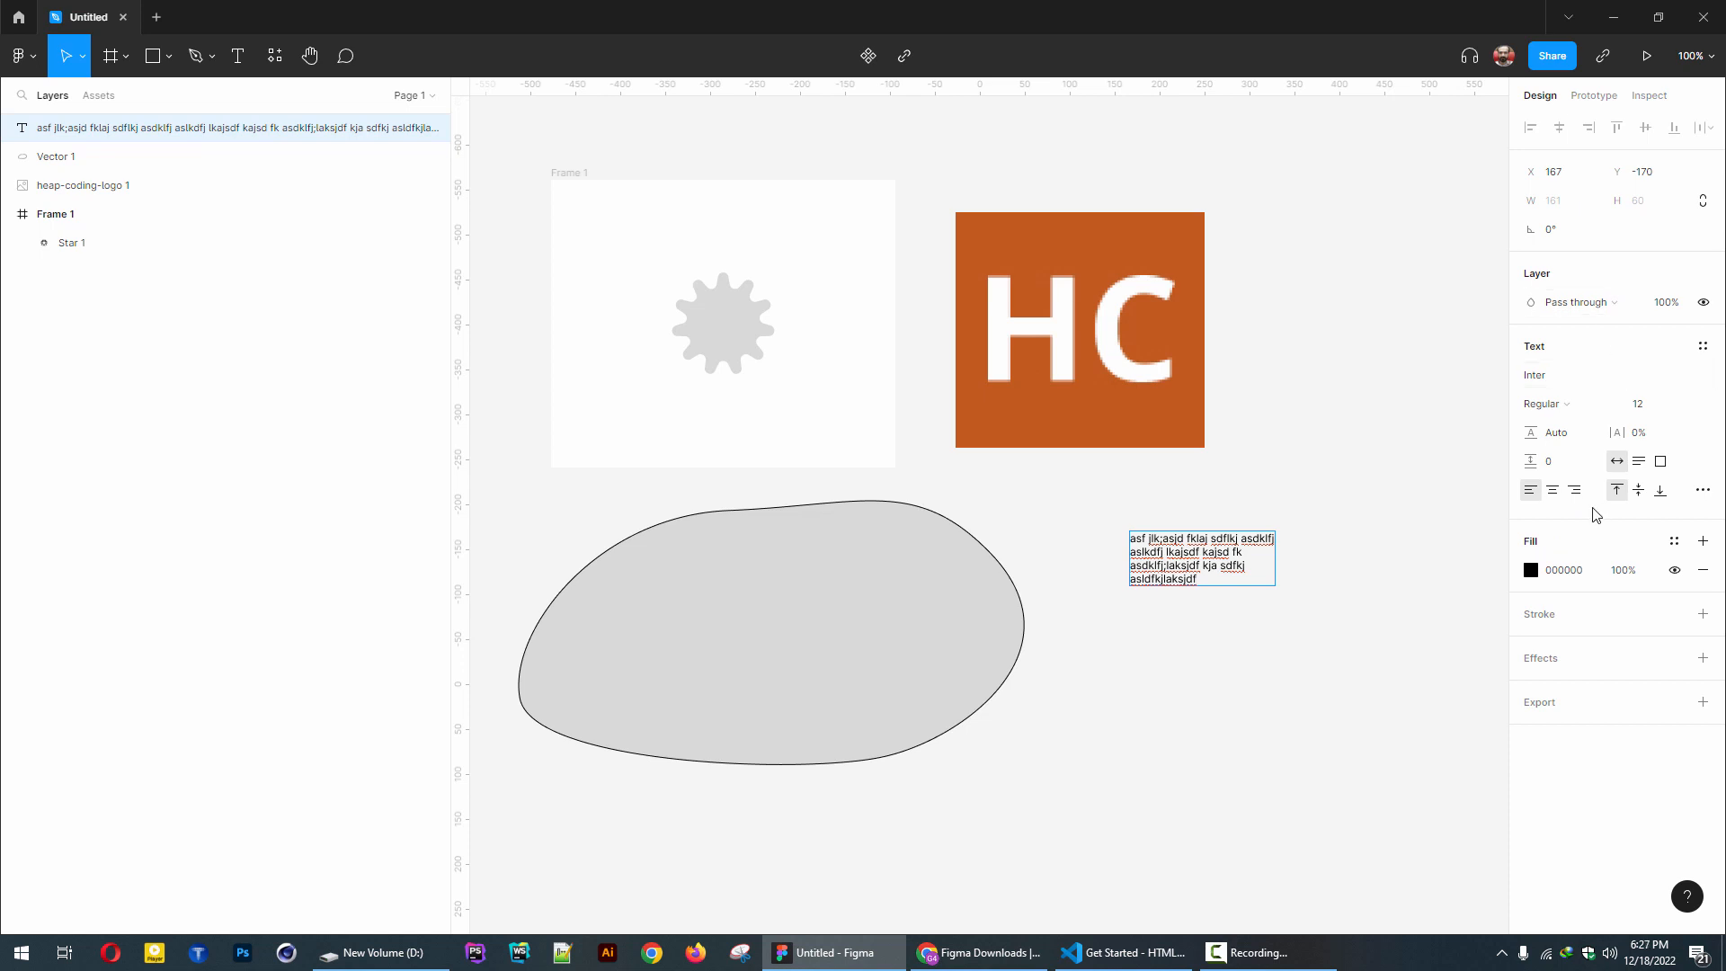
key("Escape")
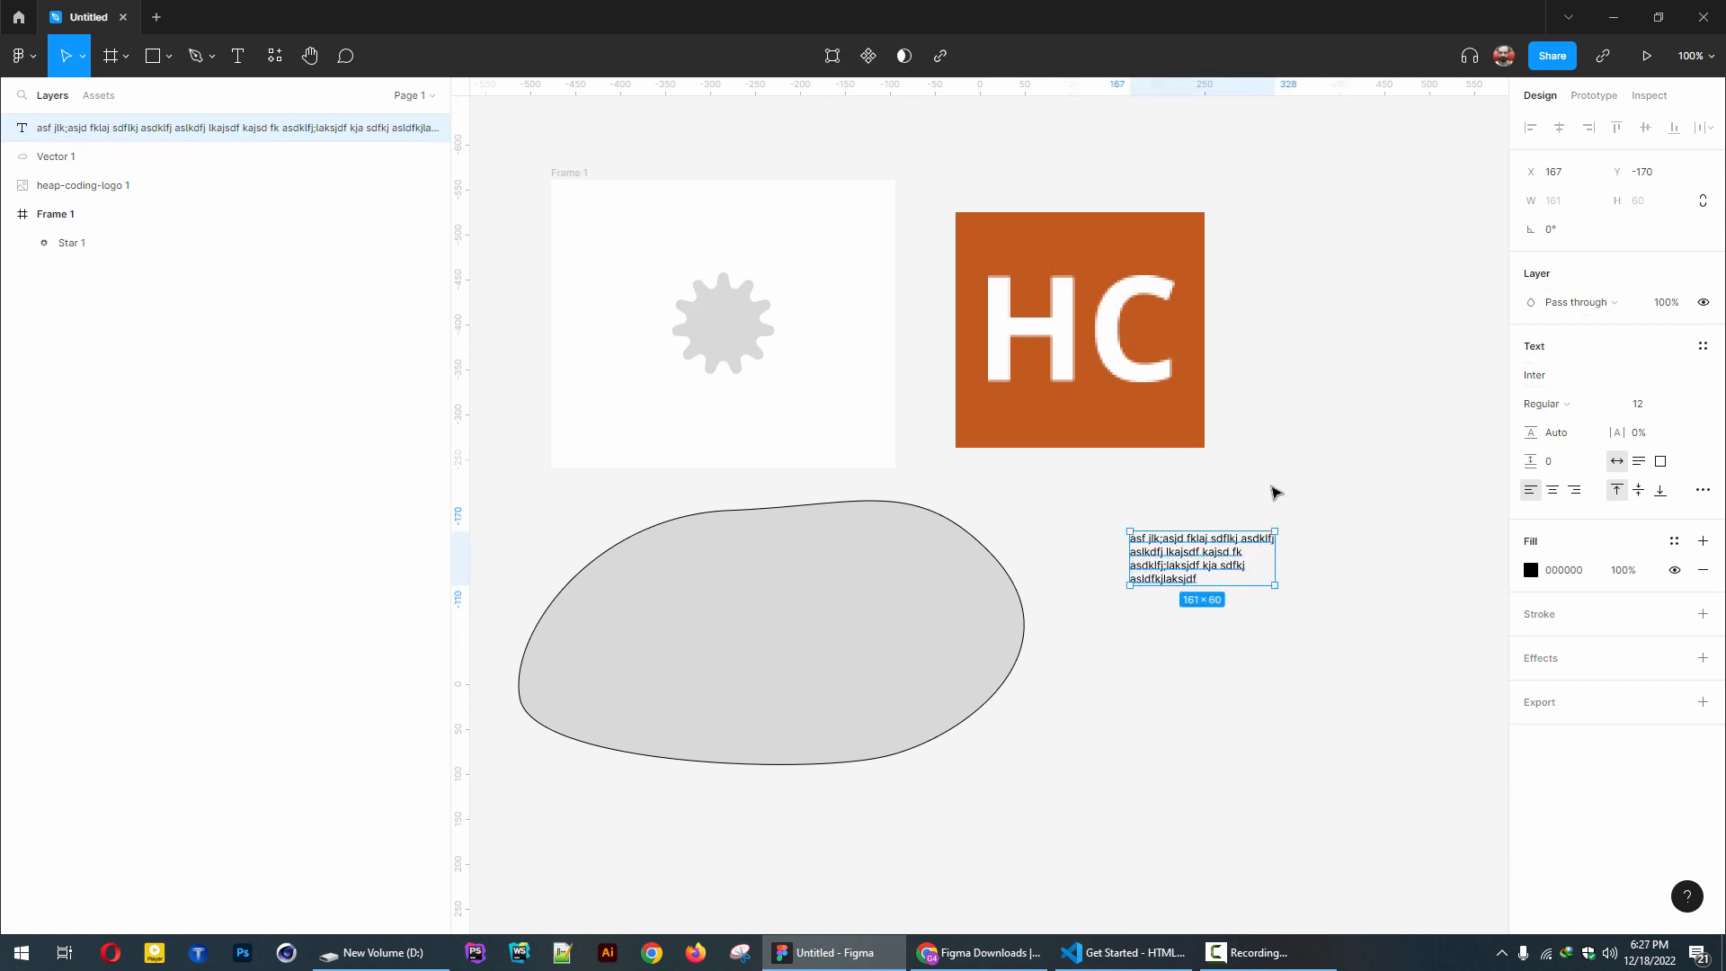
- Browse the Components, Plugins and Widgets resources, search the component libraries for "dashboard", and close Resources
left_click(276, 57)
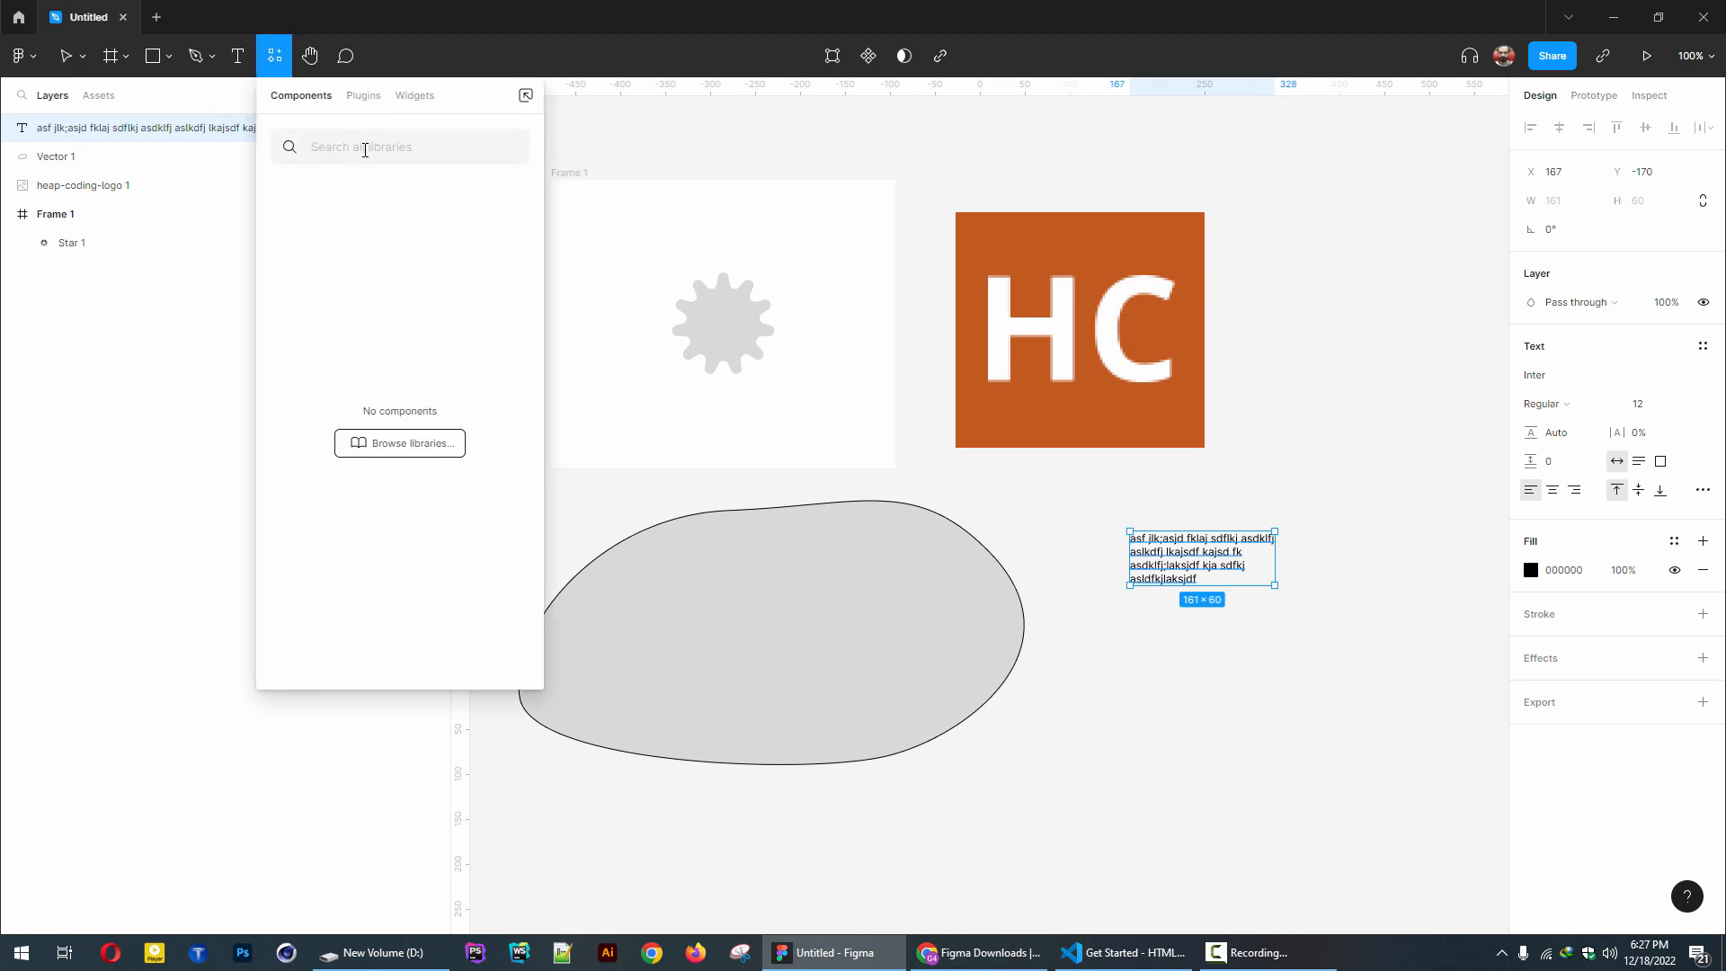
left_click(364, 97)
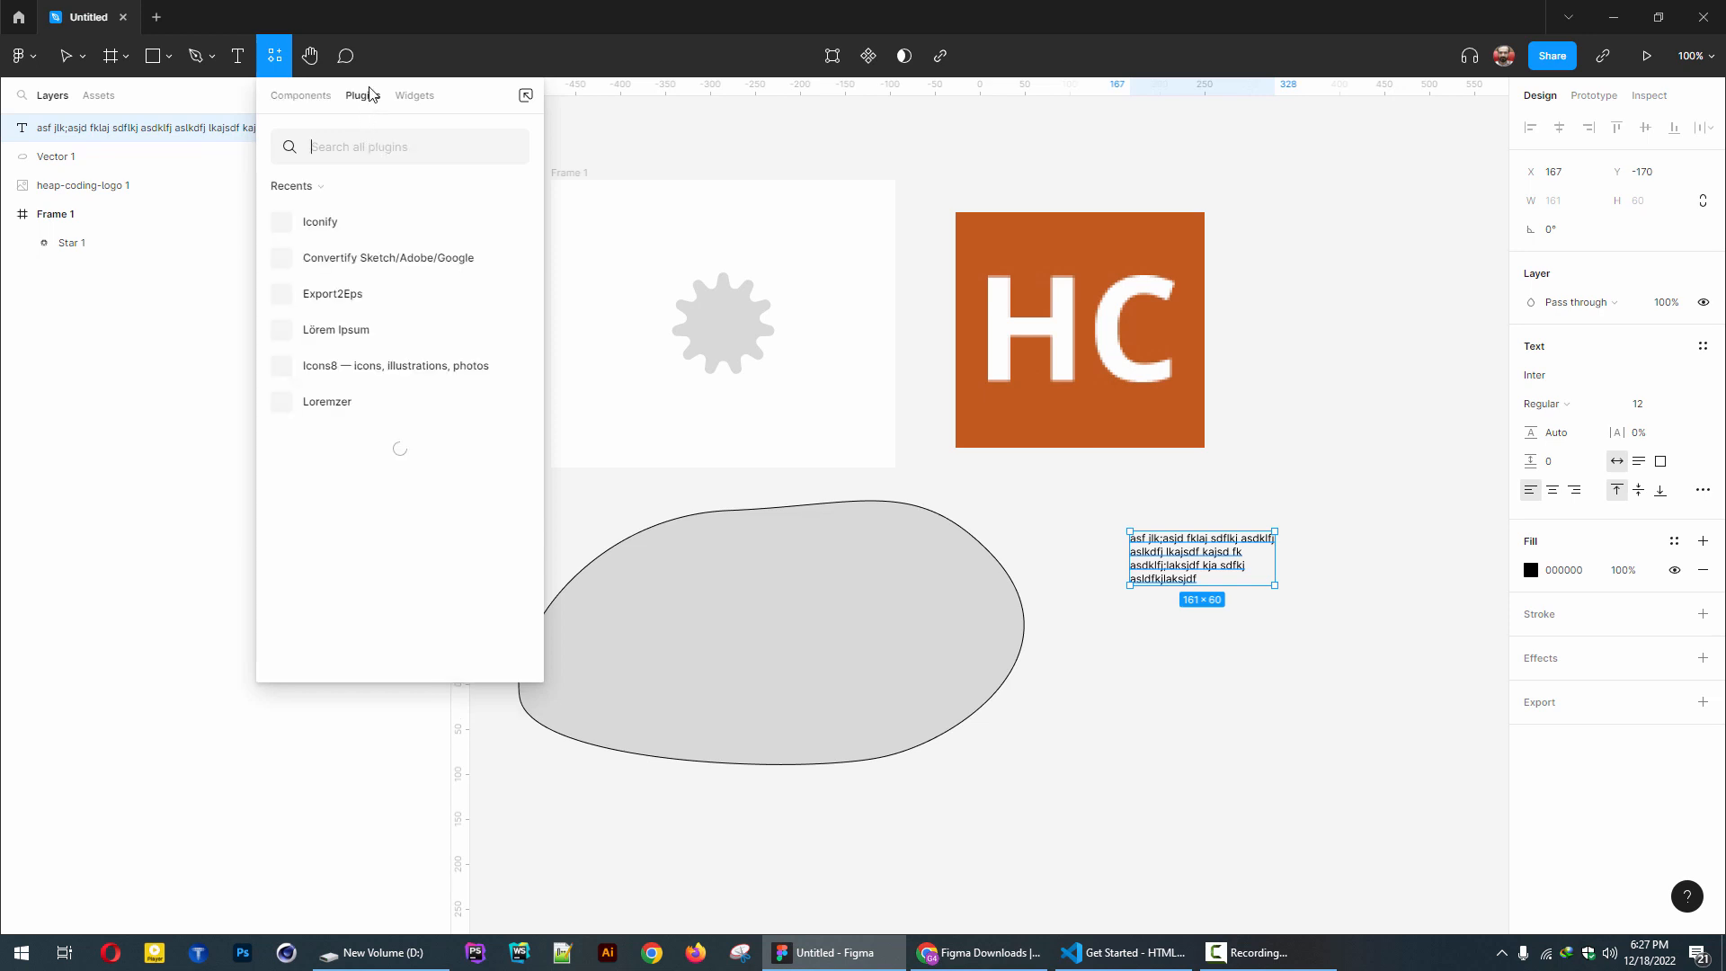
left_click(415, 96)
left_click(302, 95)
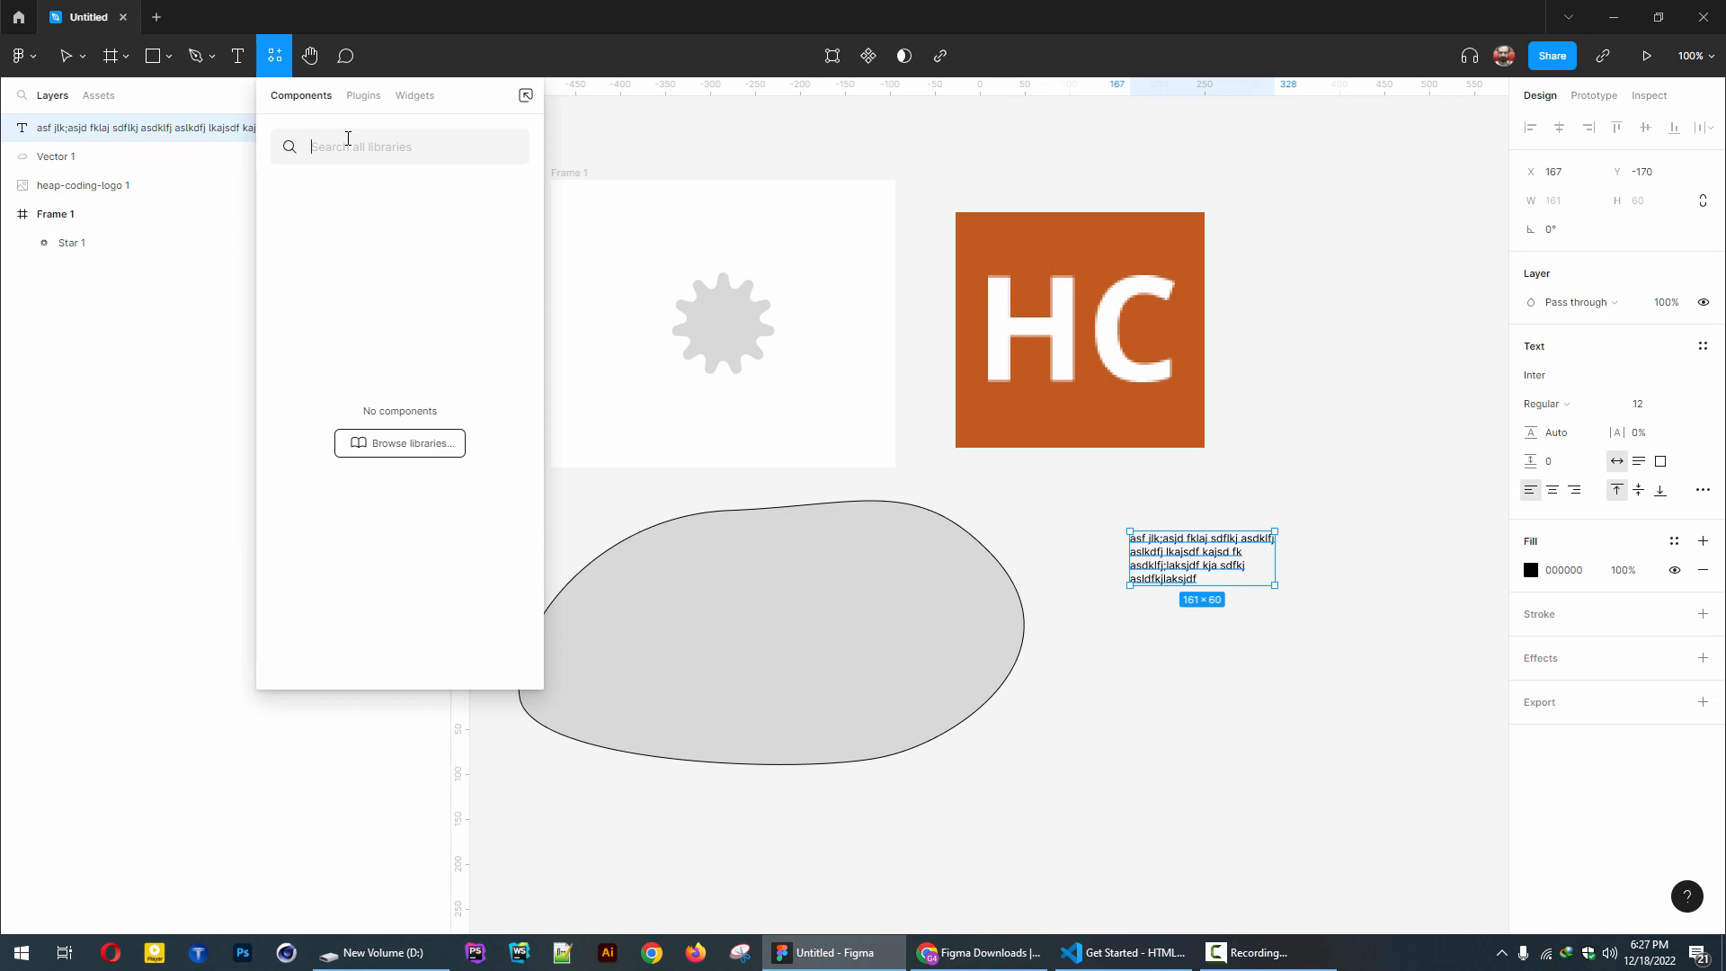
type("das")
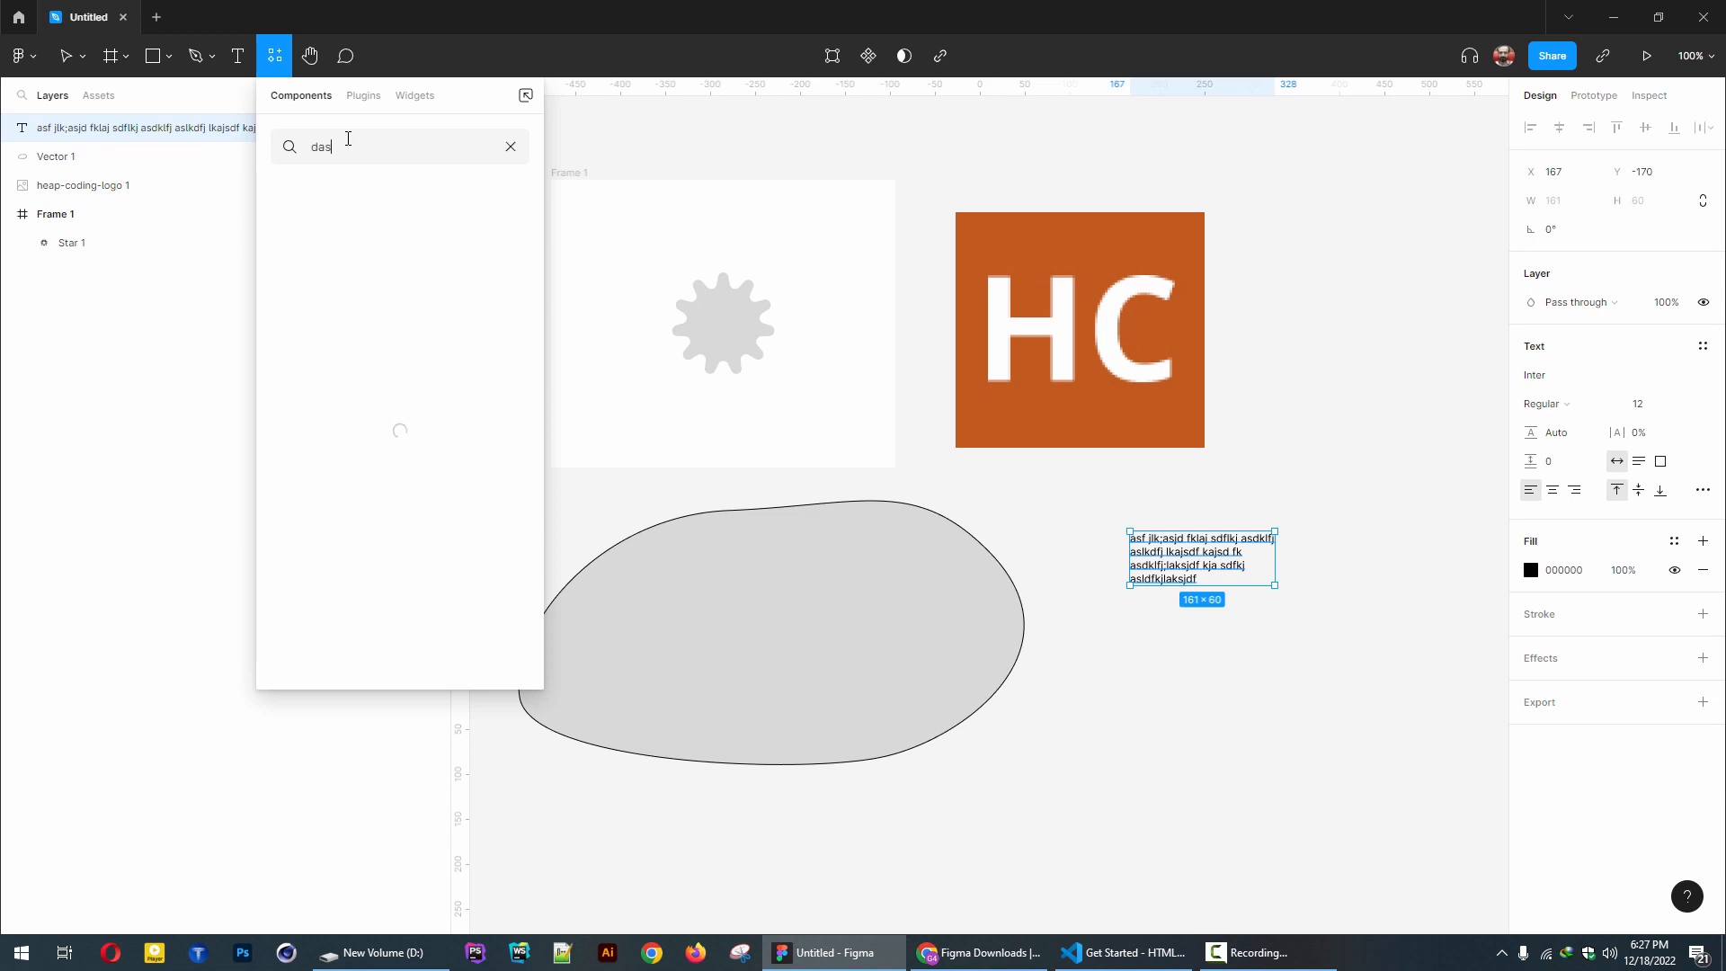
type("hboard")
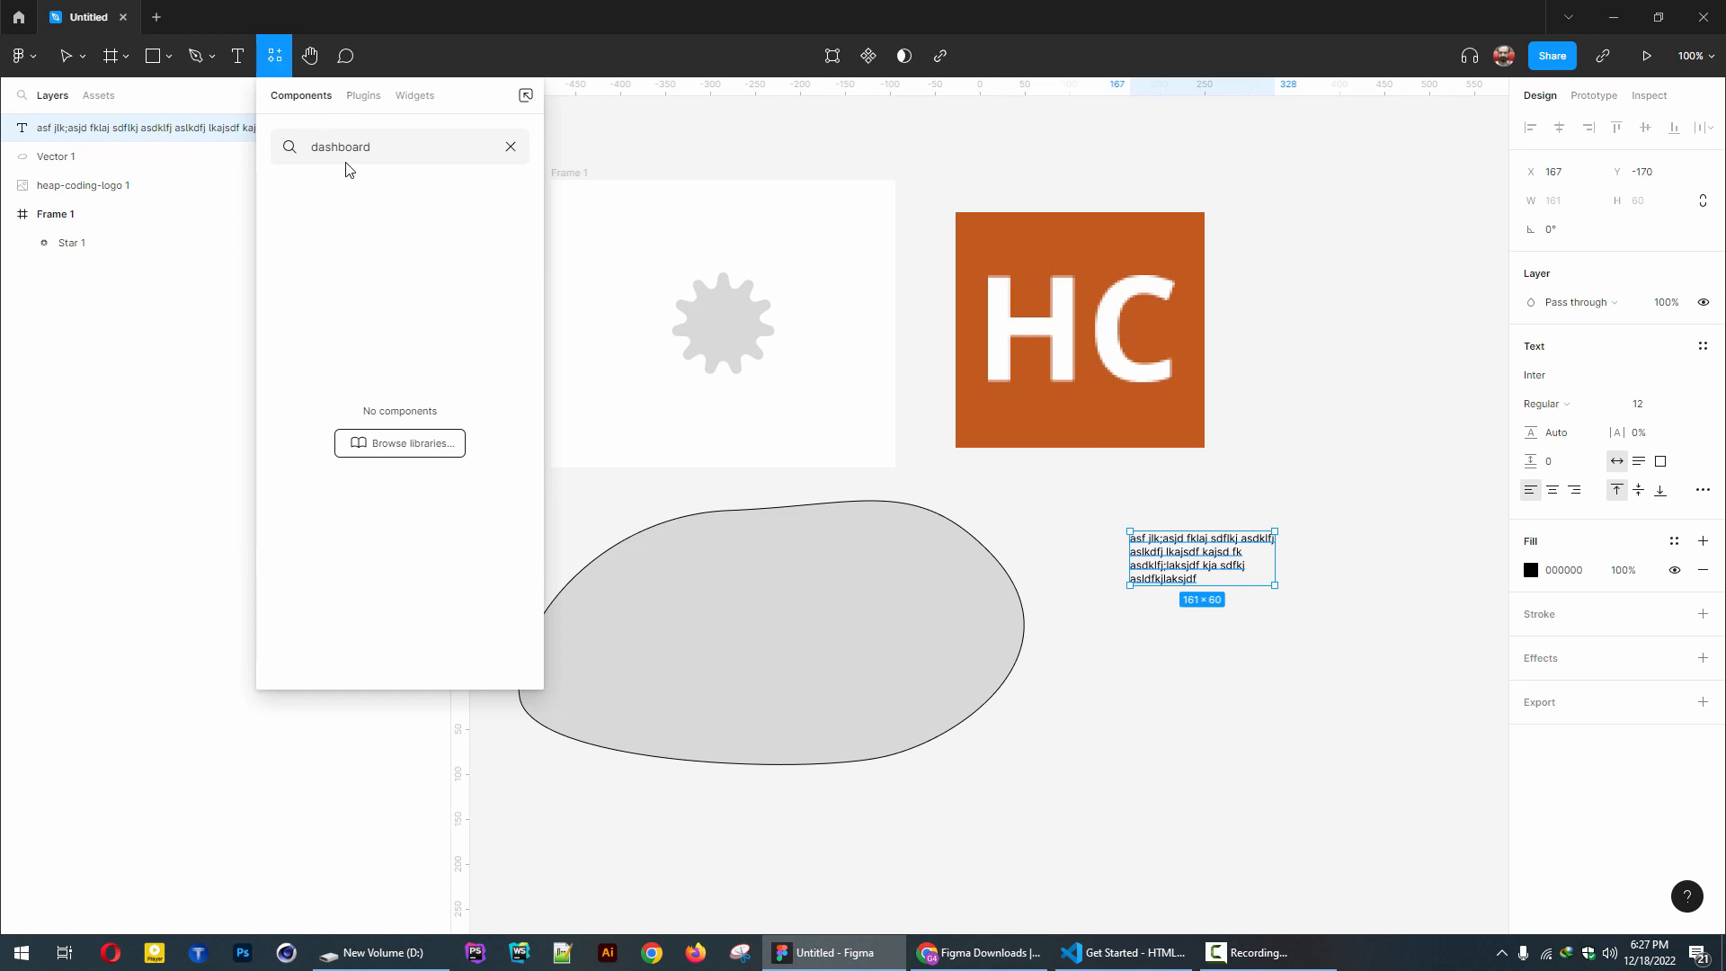
left_click(276, 56)
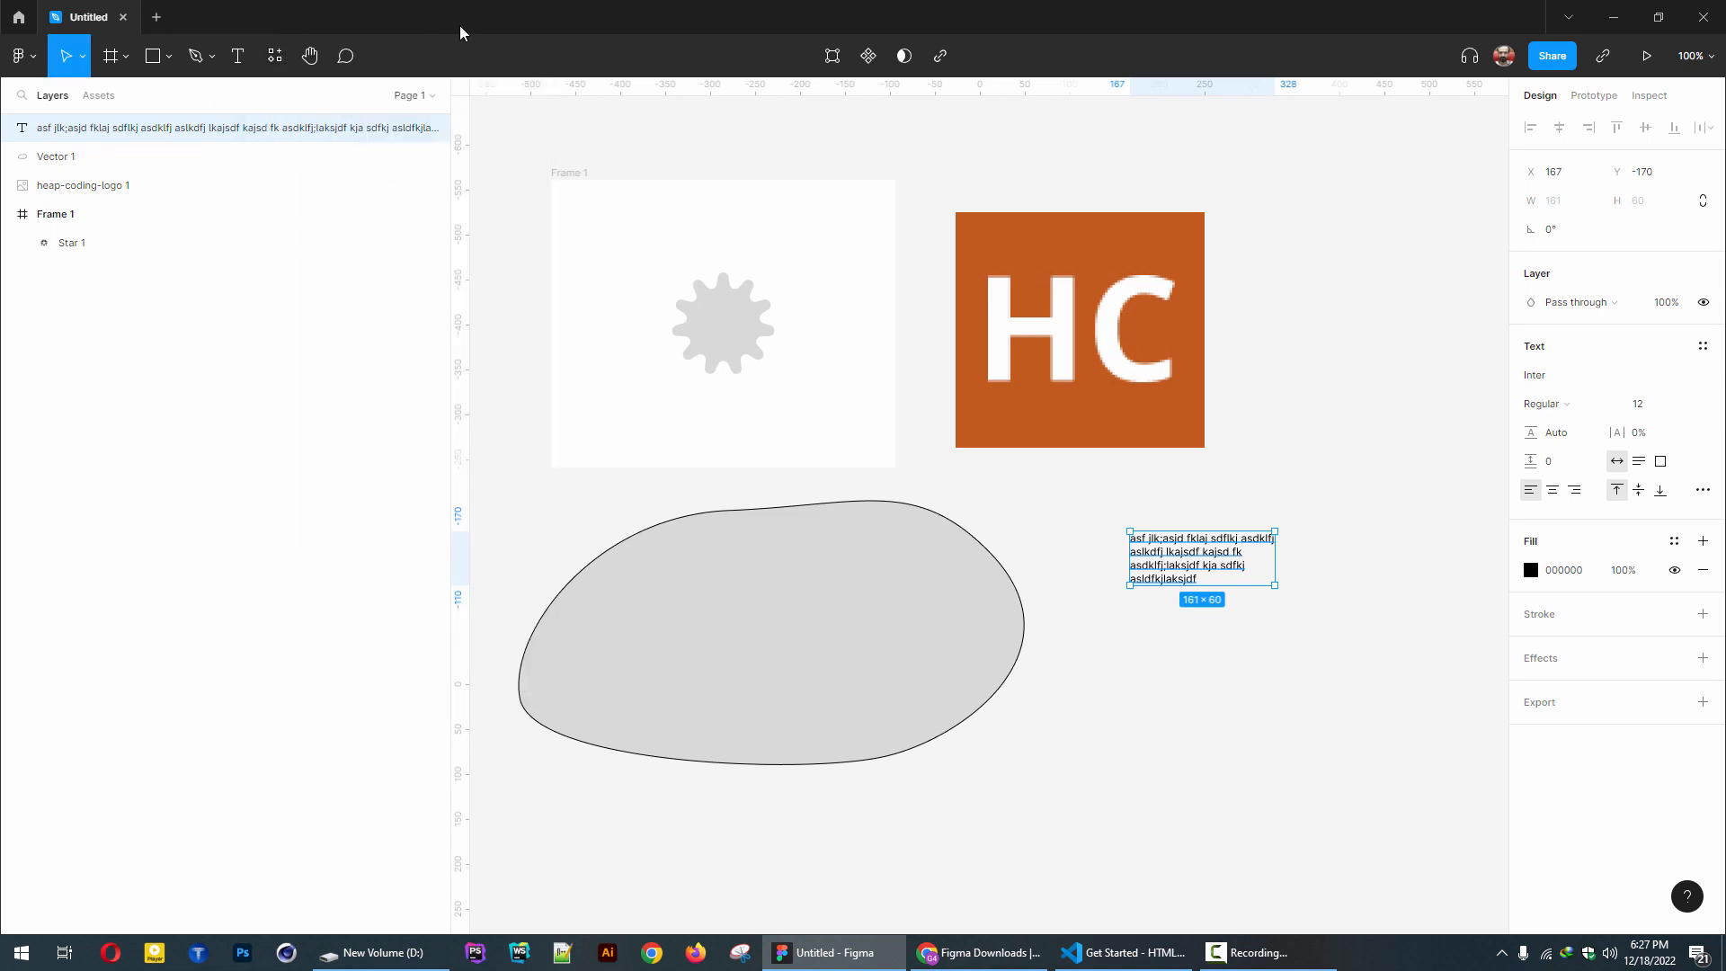
- Pan around the canvas with the Hand tool to view the frame, logo image, curved shape and text
left_click(310, 55)
left_click_drag(796, 321, 882, 455)
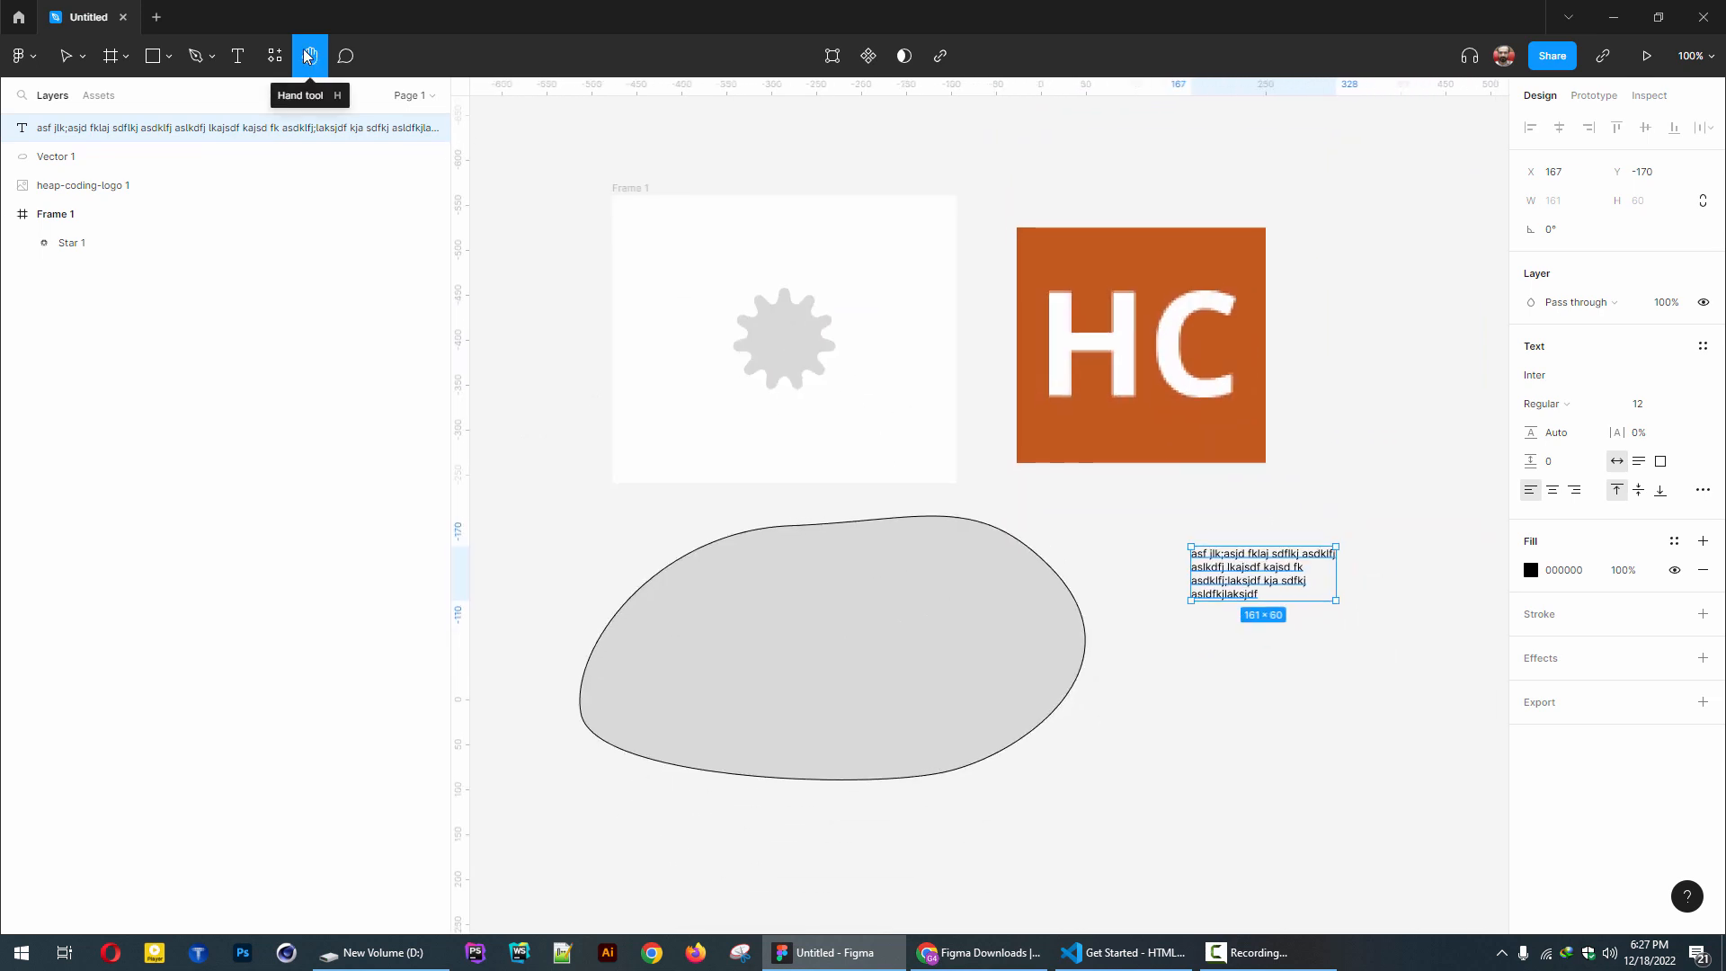
left_click(78, 59)
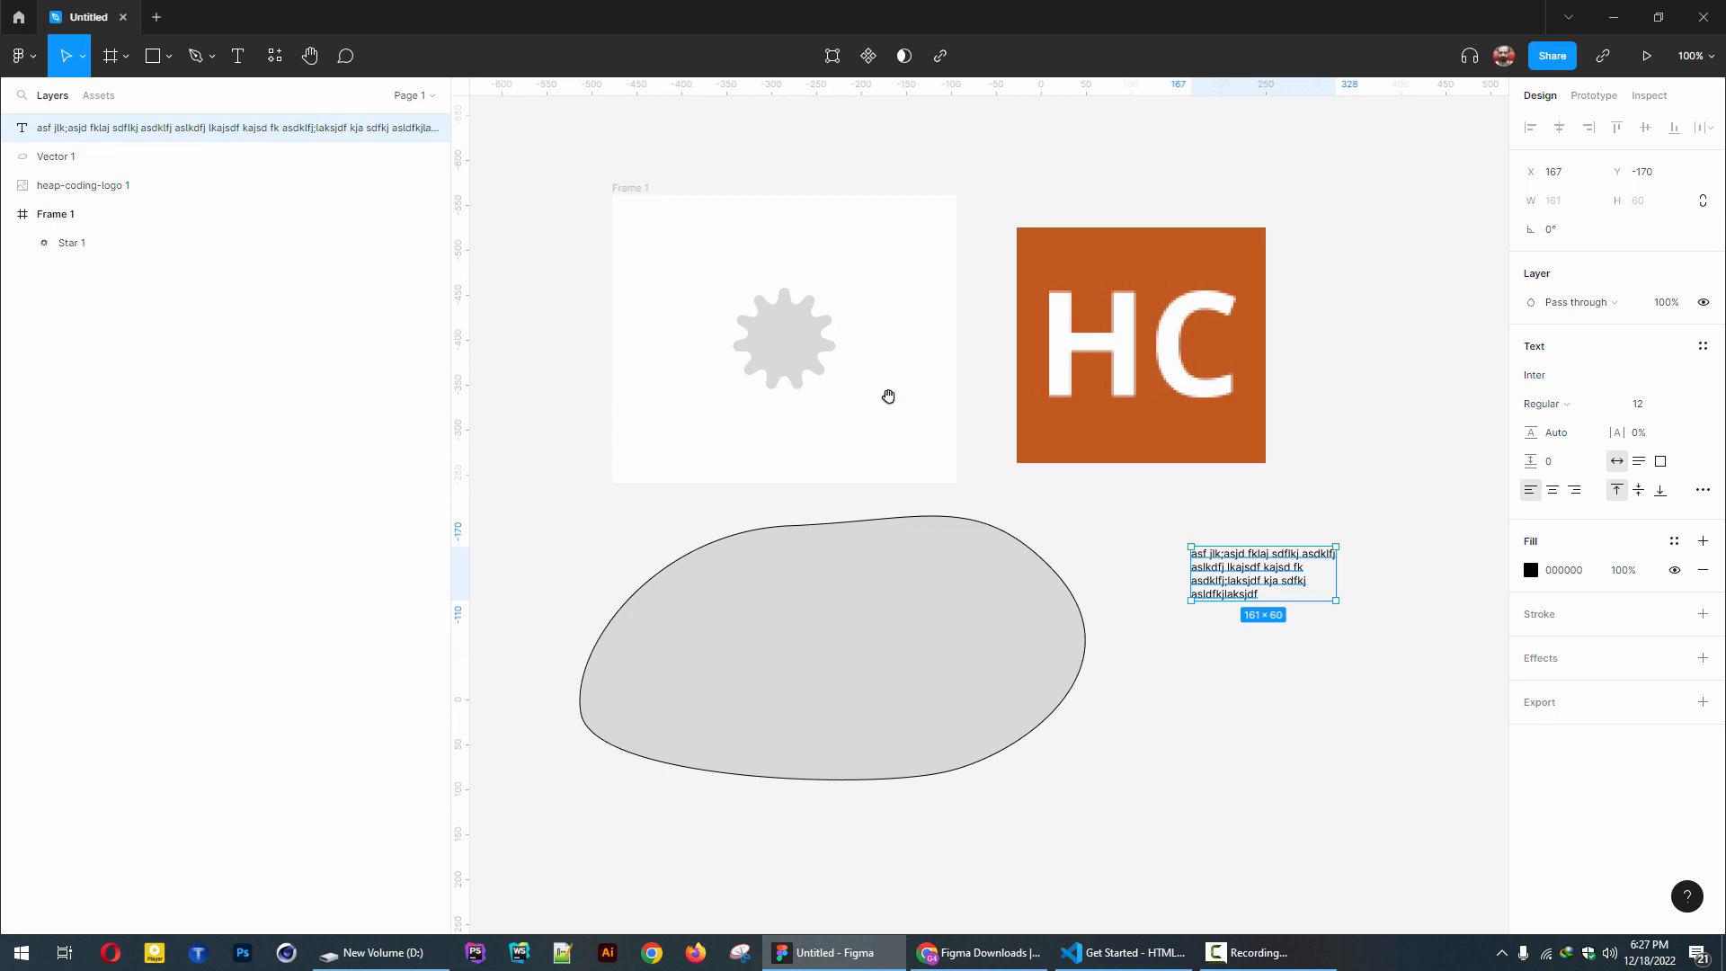
scroll(836, 397, "left", 3)
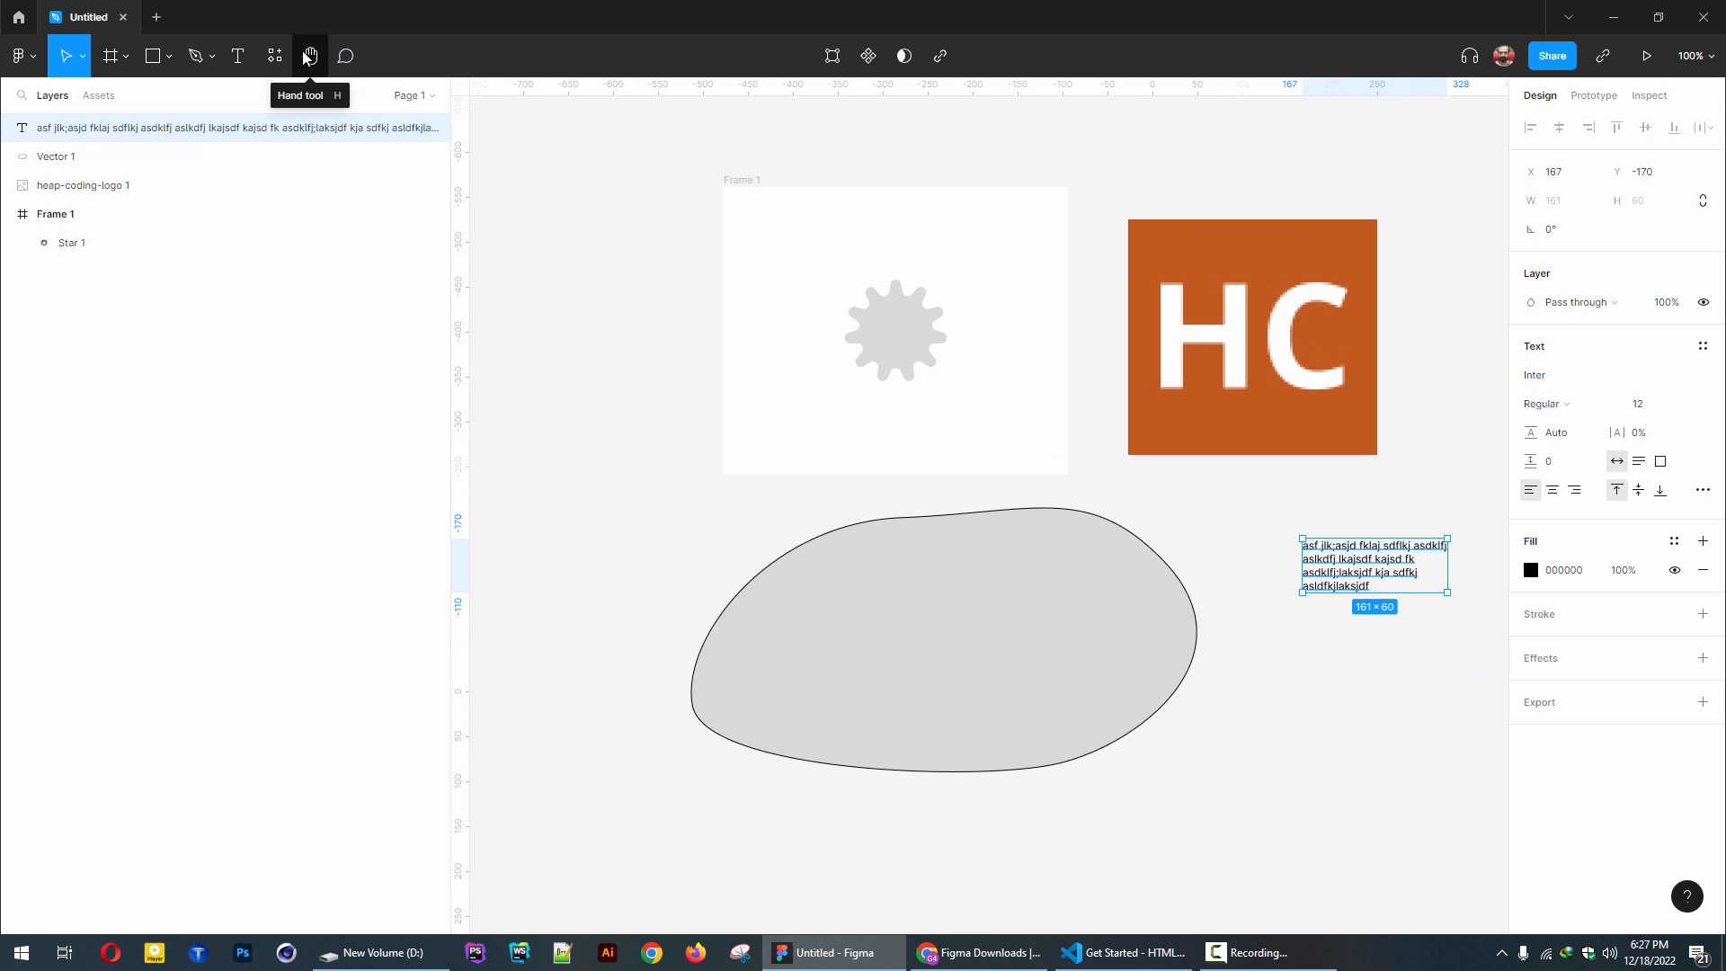
scroll(893, 428, "right", 5)
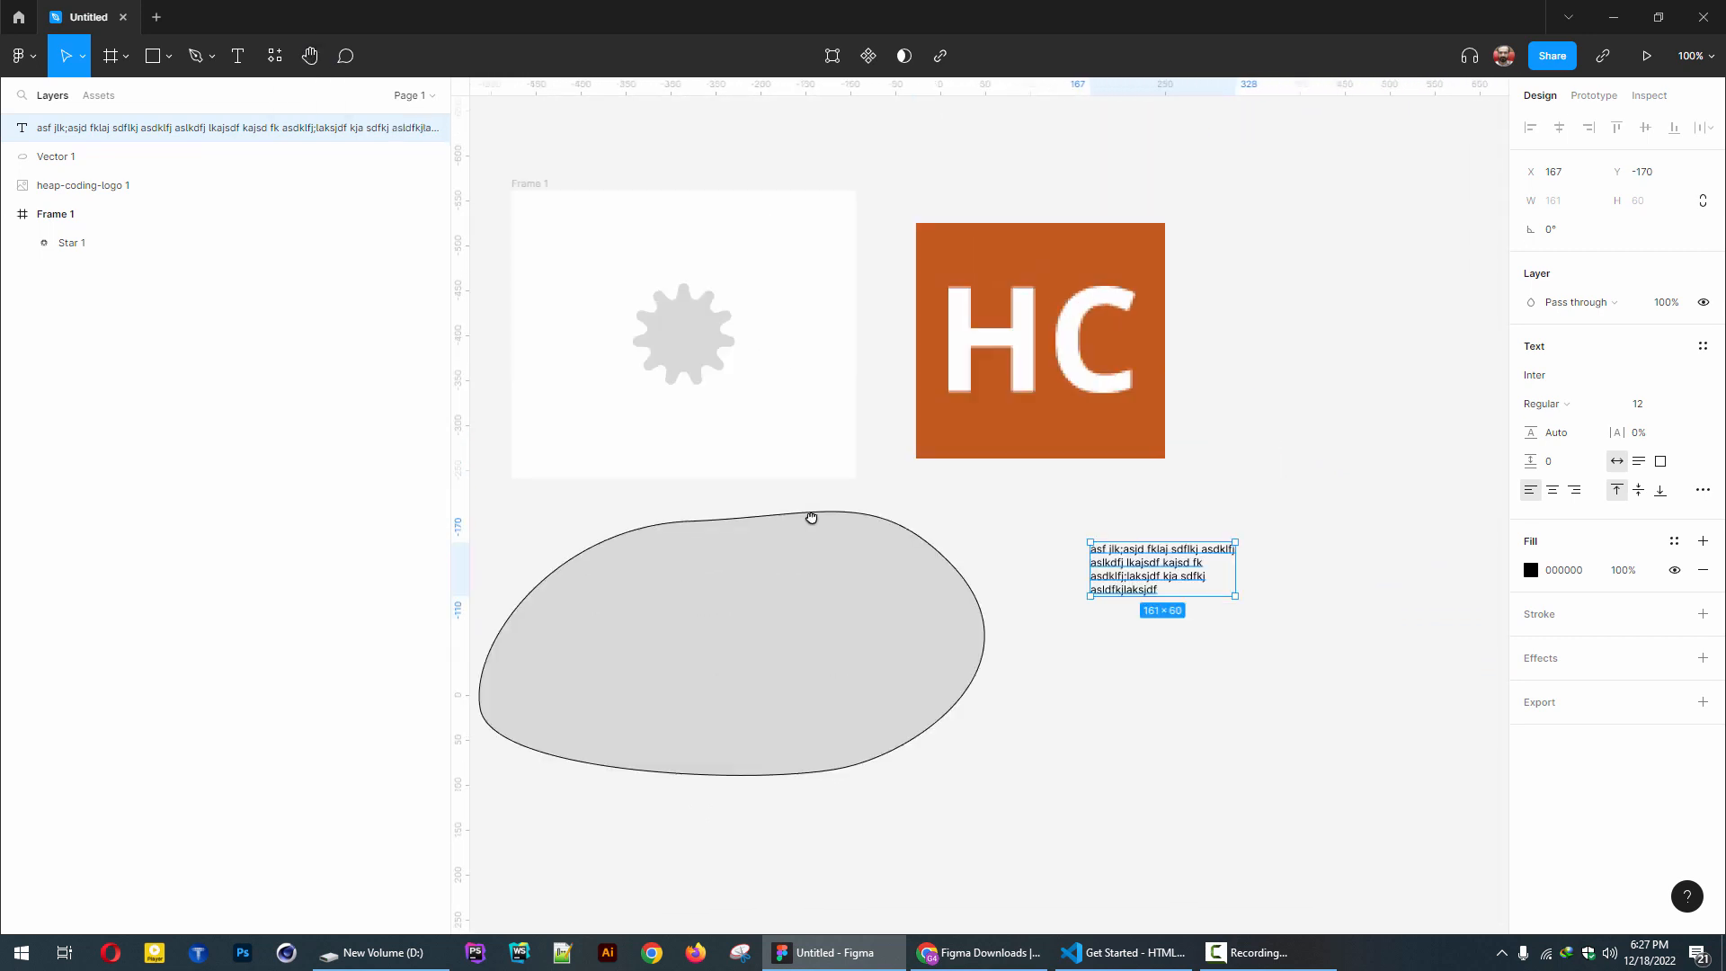
left_click_drag(812, 518, 818, 509)
left_click_drag(898, 593, 1026, 475)
left_click_drag(1176, 606, 1027, 681)
left_click_drag(1180, 702, 1110, 604)
left_click_drag(863, 598, 1025, 664)
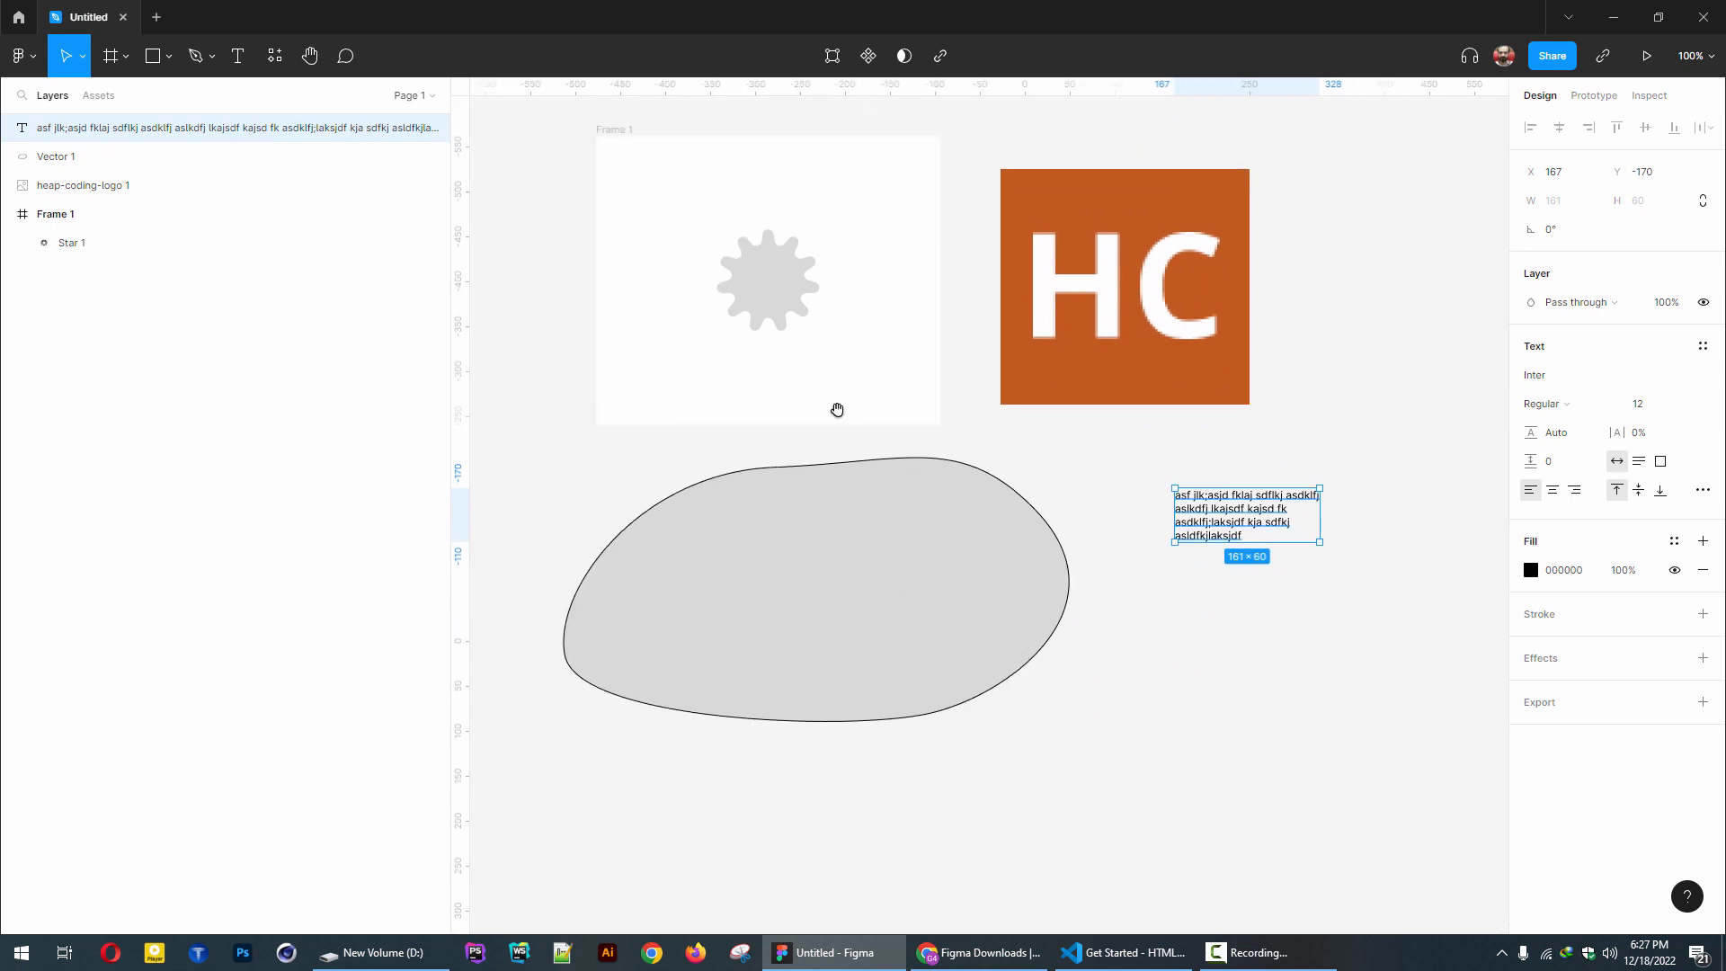
left_click_drag(838, 410, 936, 524)
left_click_drag(818, 440, 823, 448)
left_click_drag(727, 284, 723, 280)
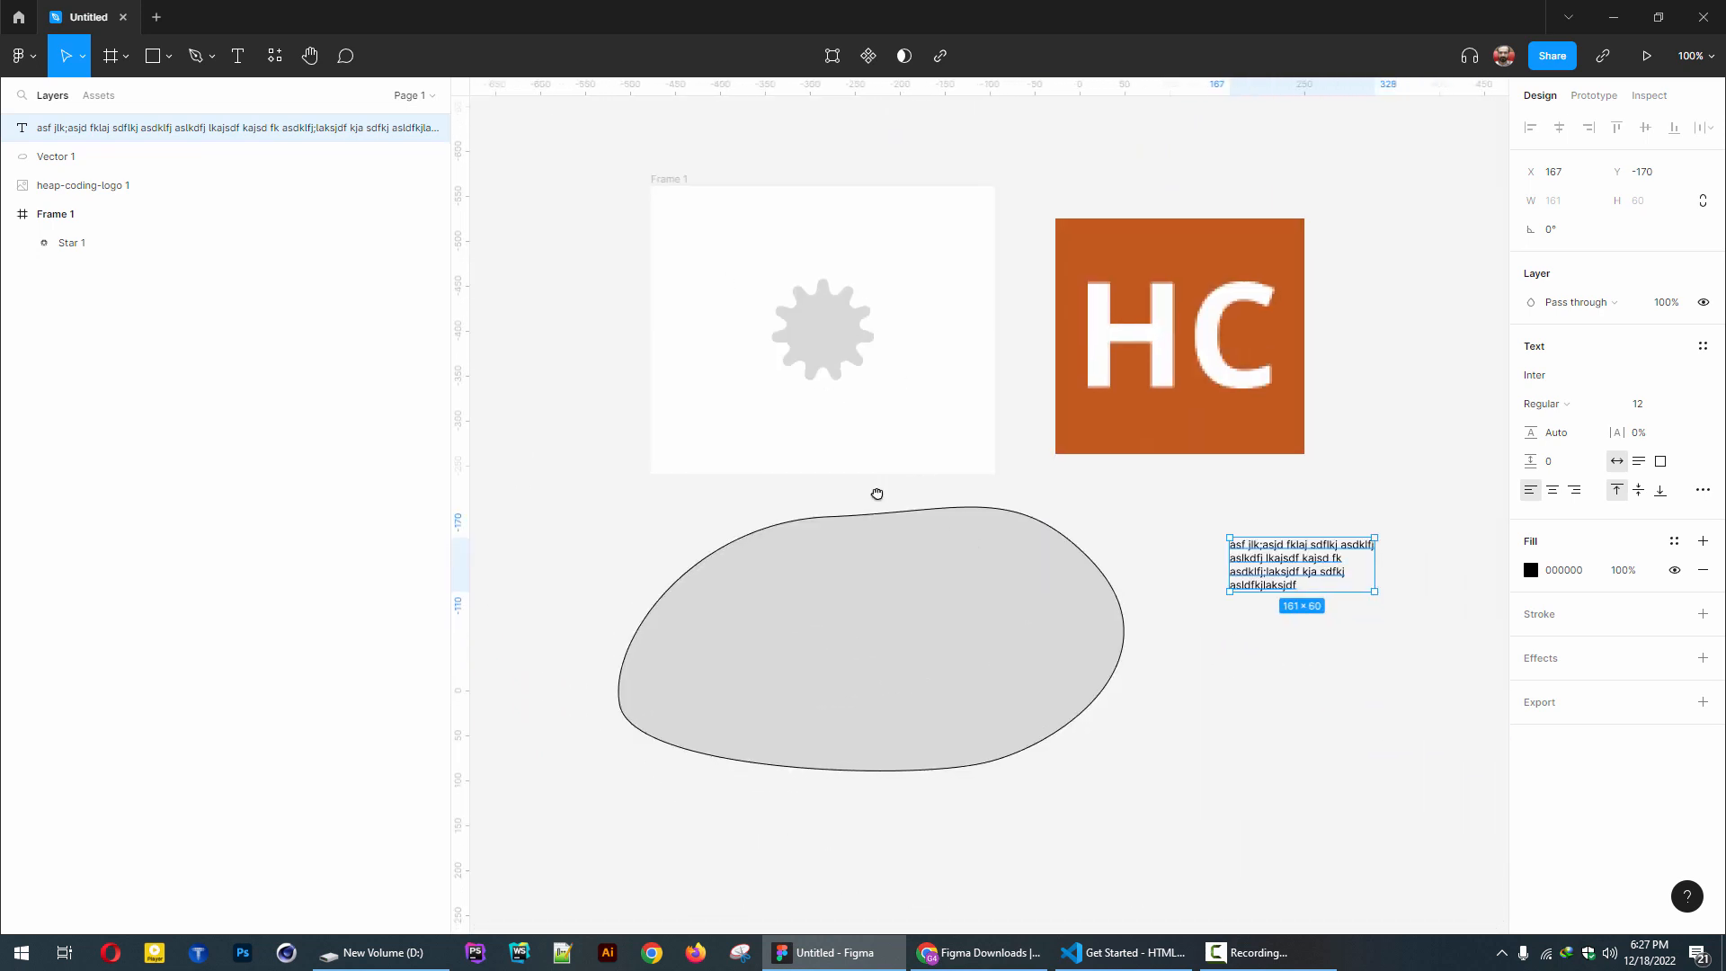
left_click_drag(978, 542, 899, 512)
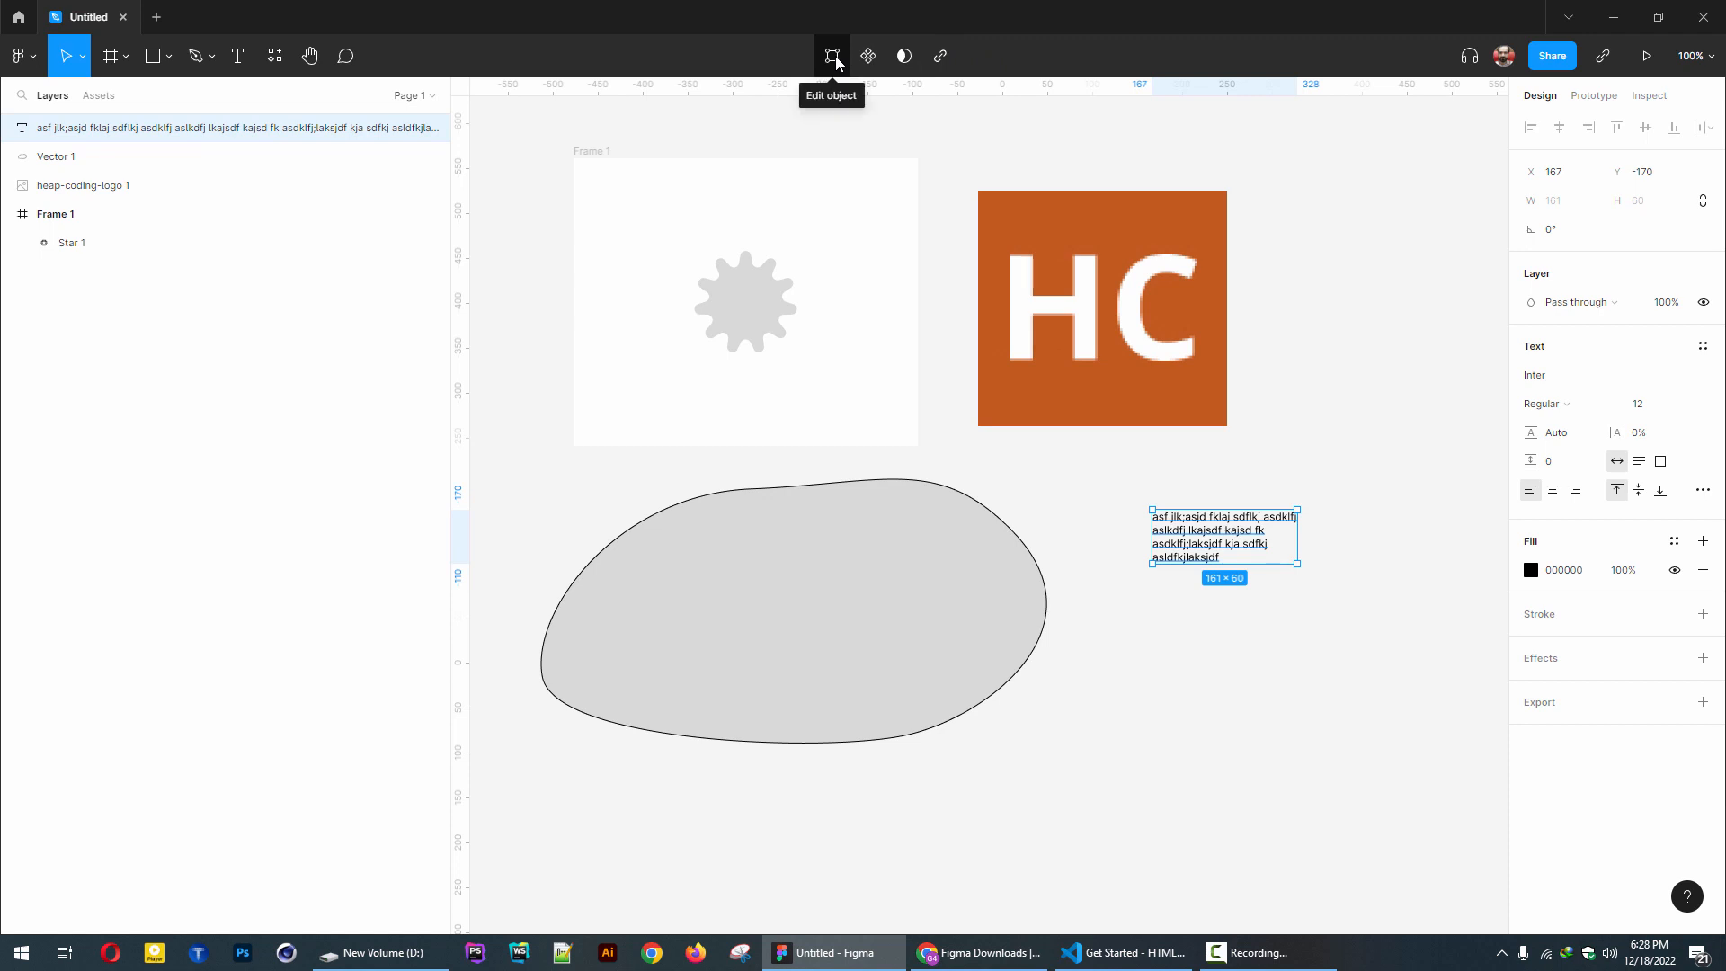
- Open the curved shape for vector editing to view its anchor points and editing tools, and exit without changing it
left_click(831, 554)
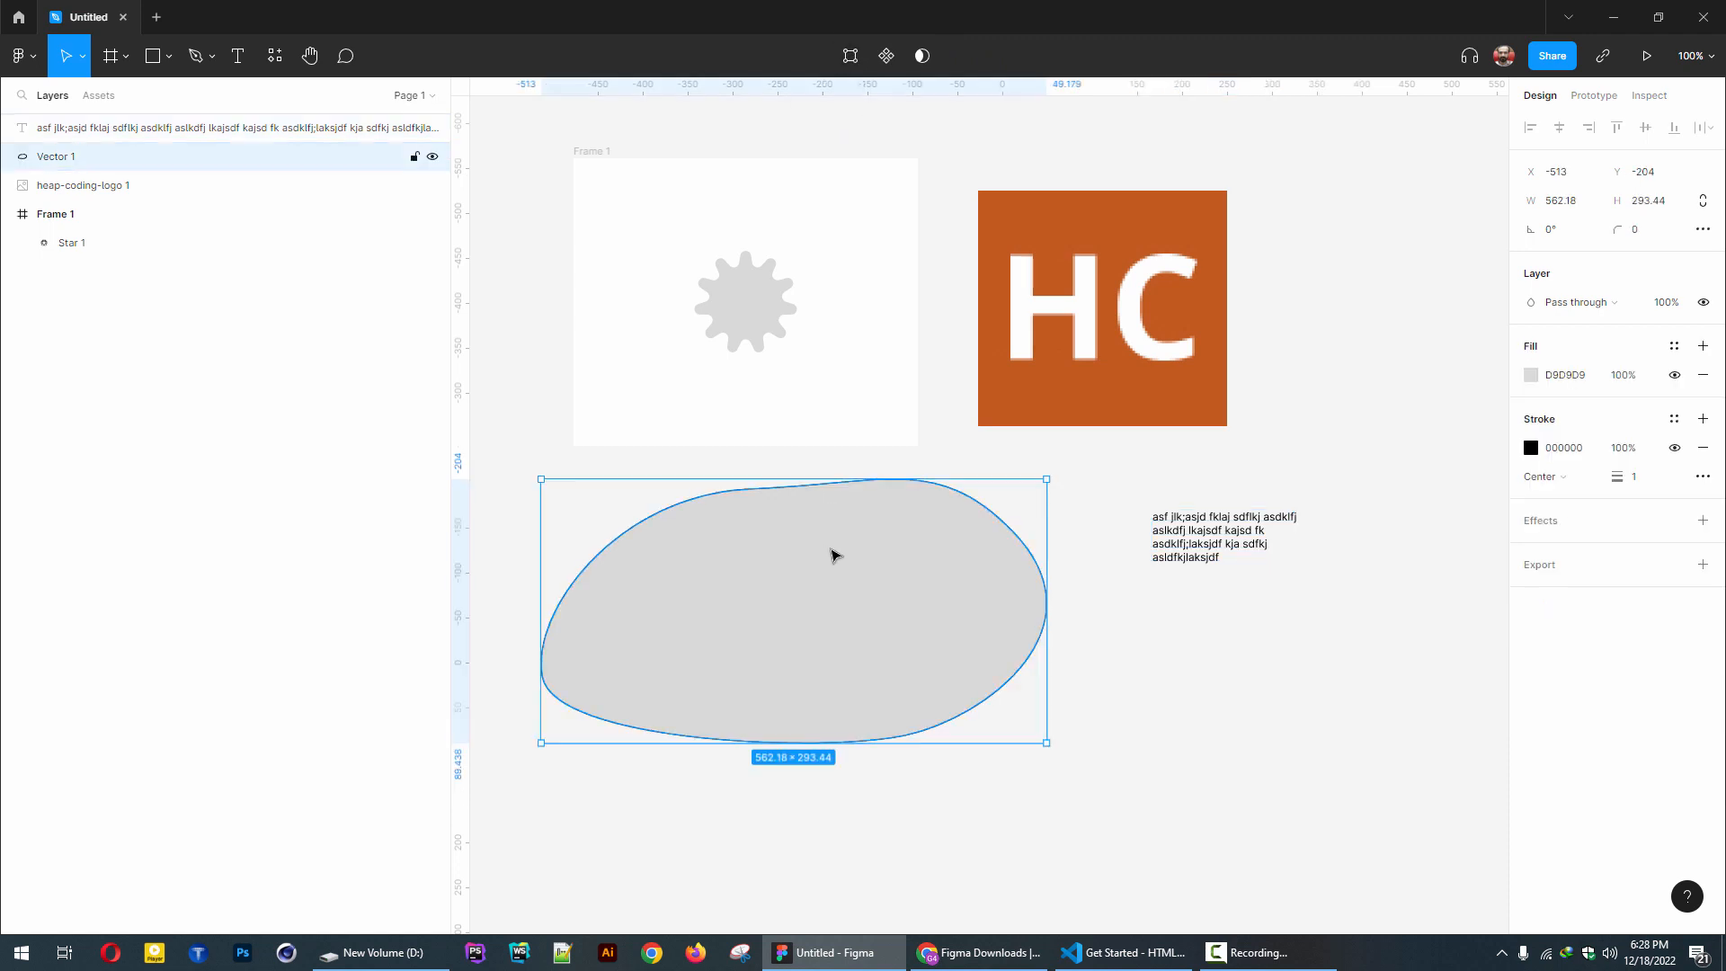
left_click(848, 57)
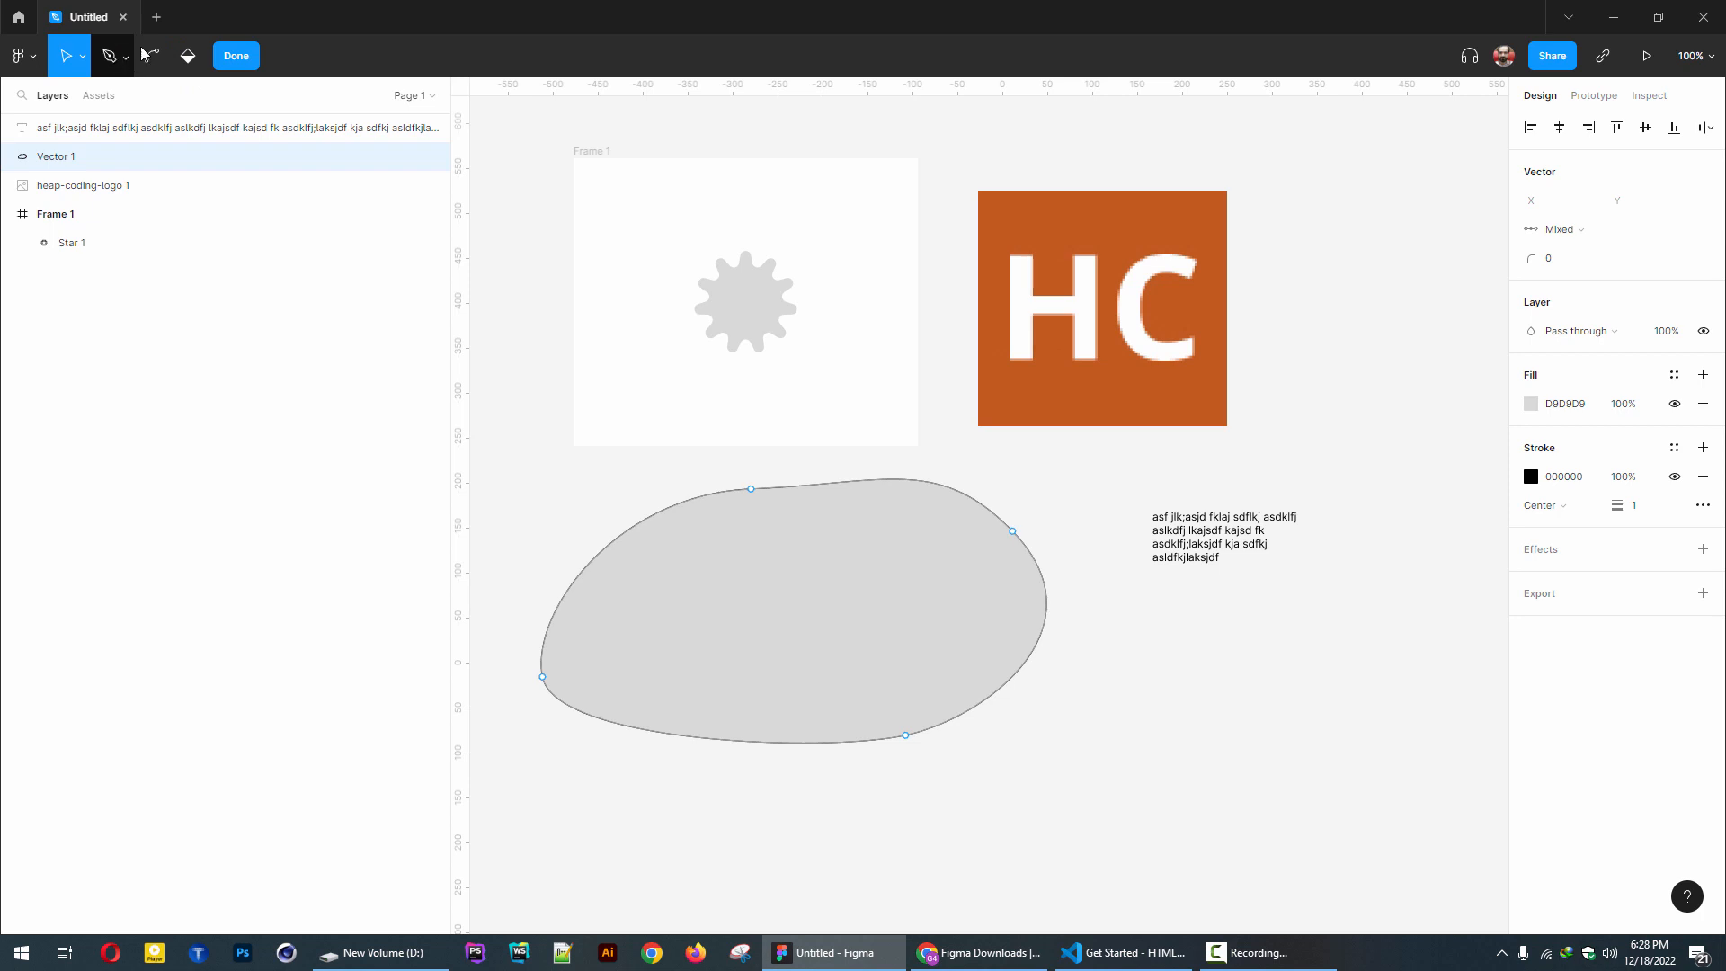
left_click(237, 58)
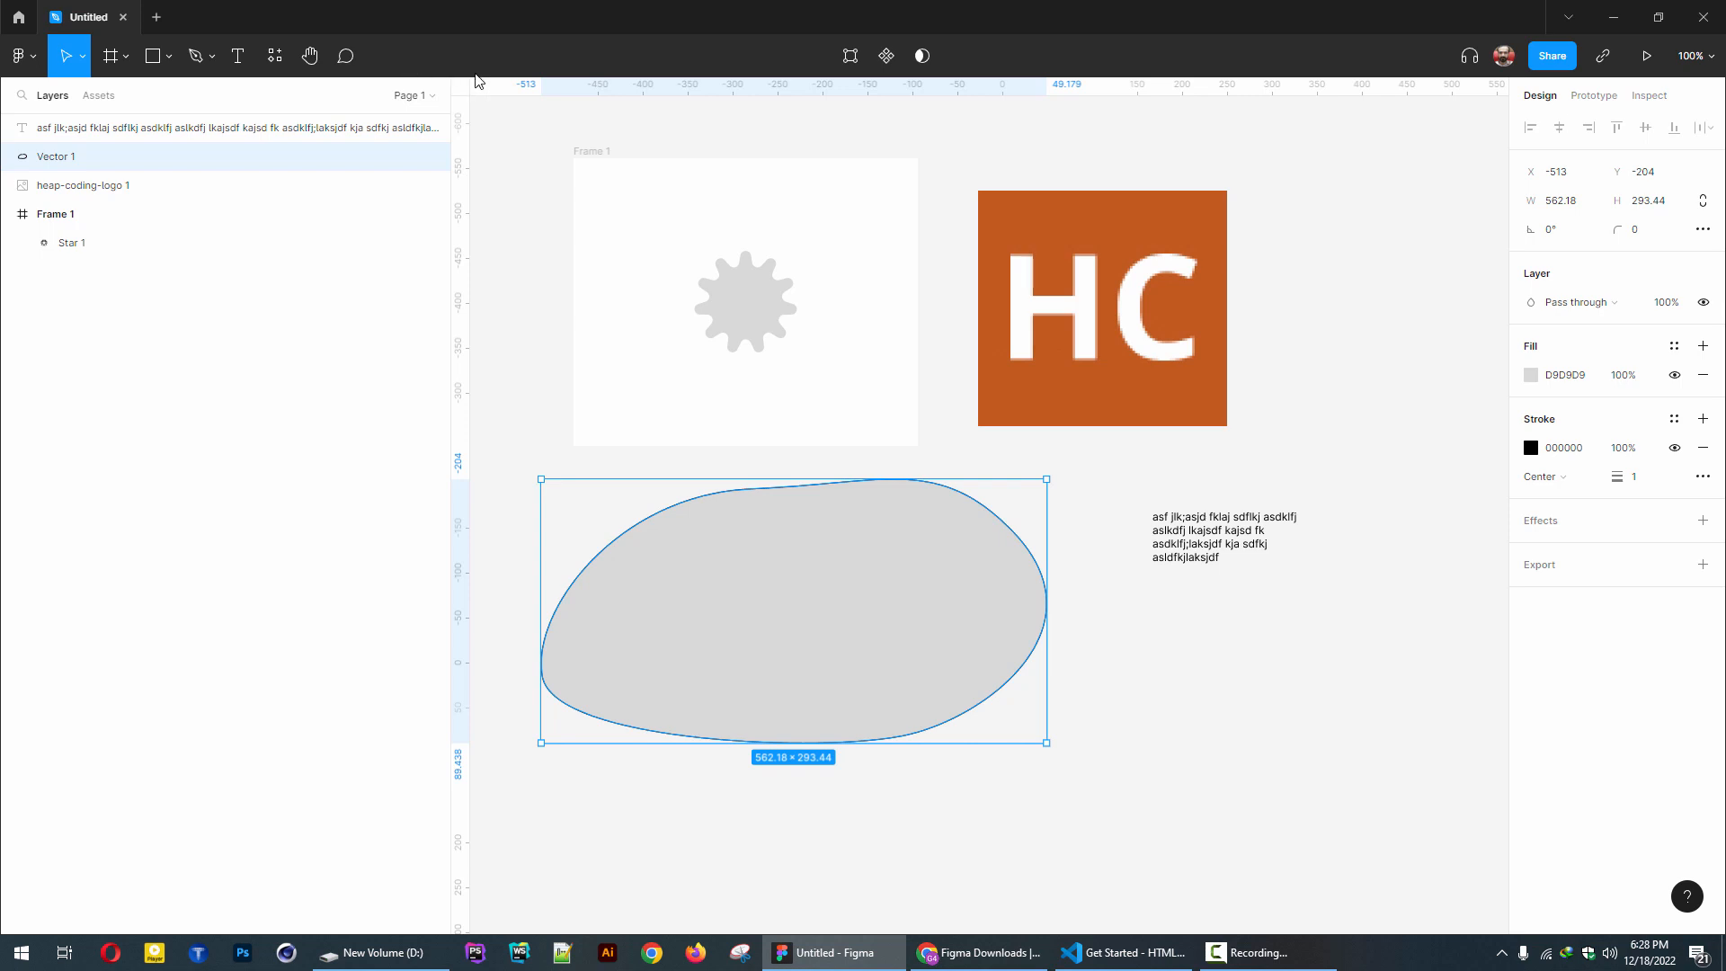
- Create a component from the curved shape, duplicate it, and move the instance below and to the right of the original
left_click(888, 56)
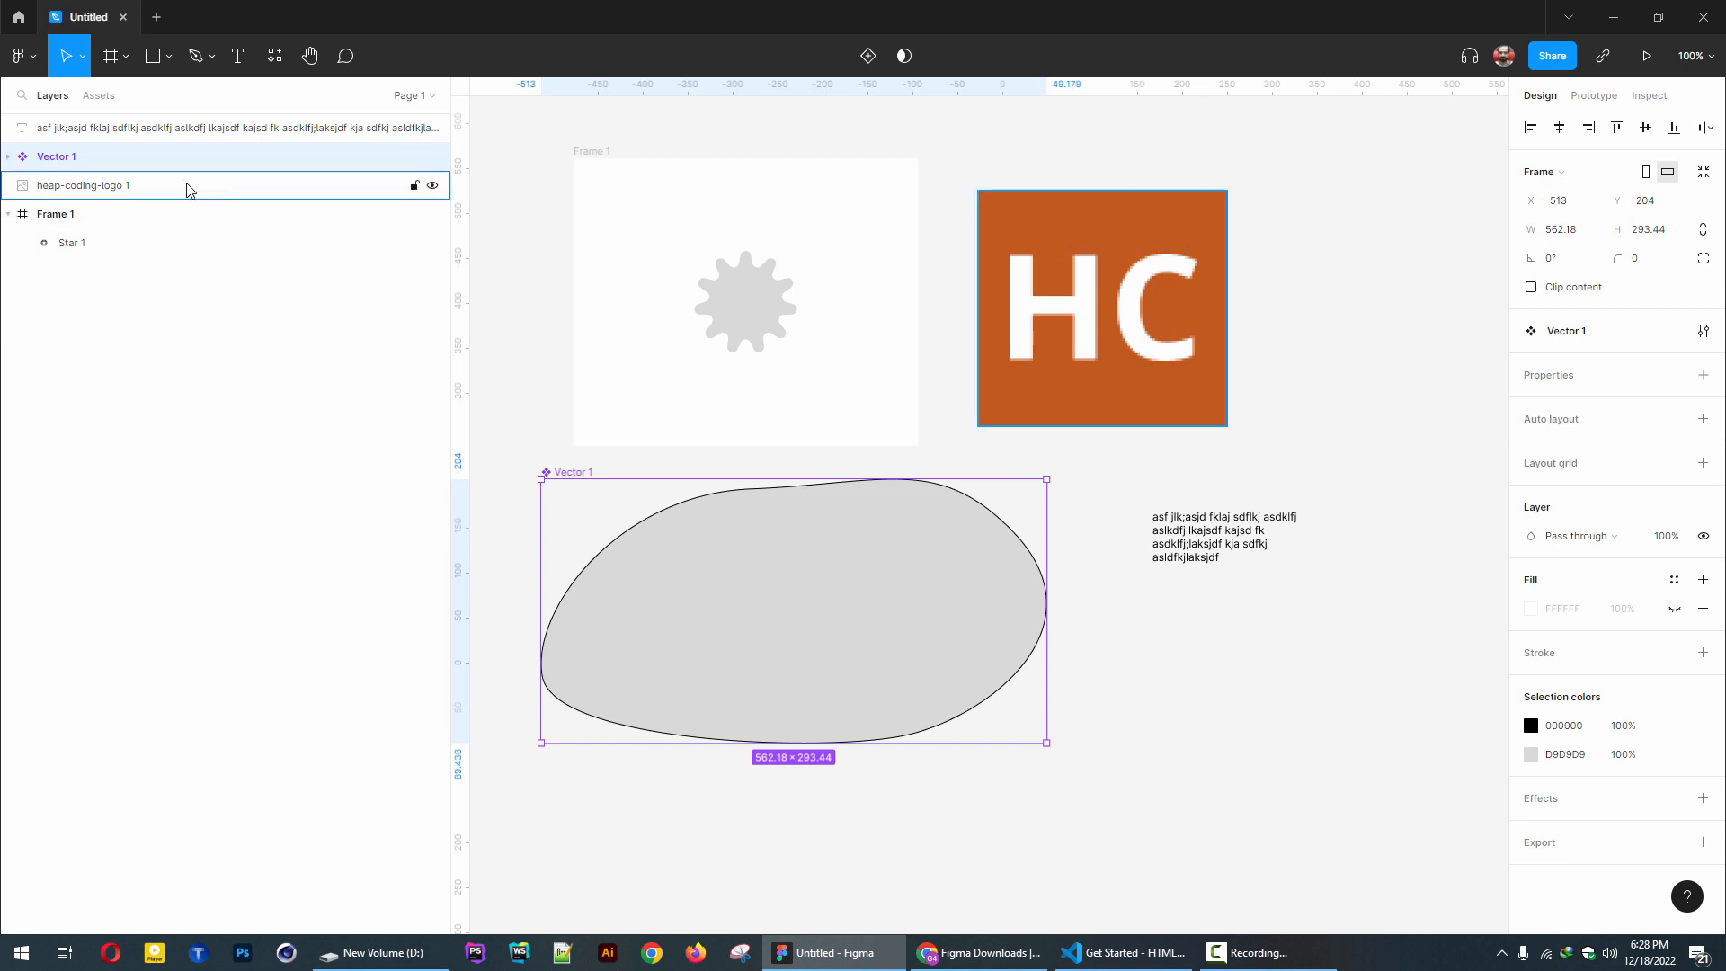
key("ctrl+d")
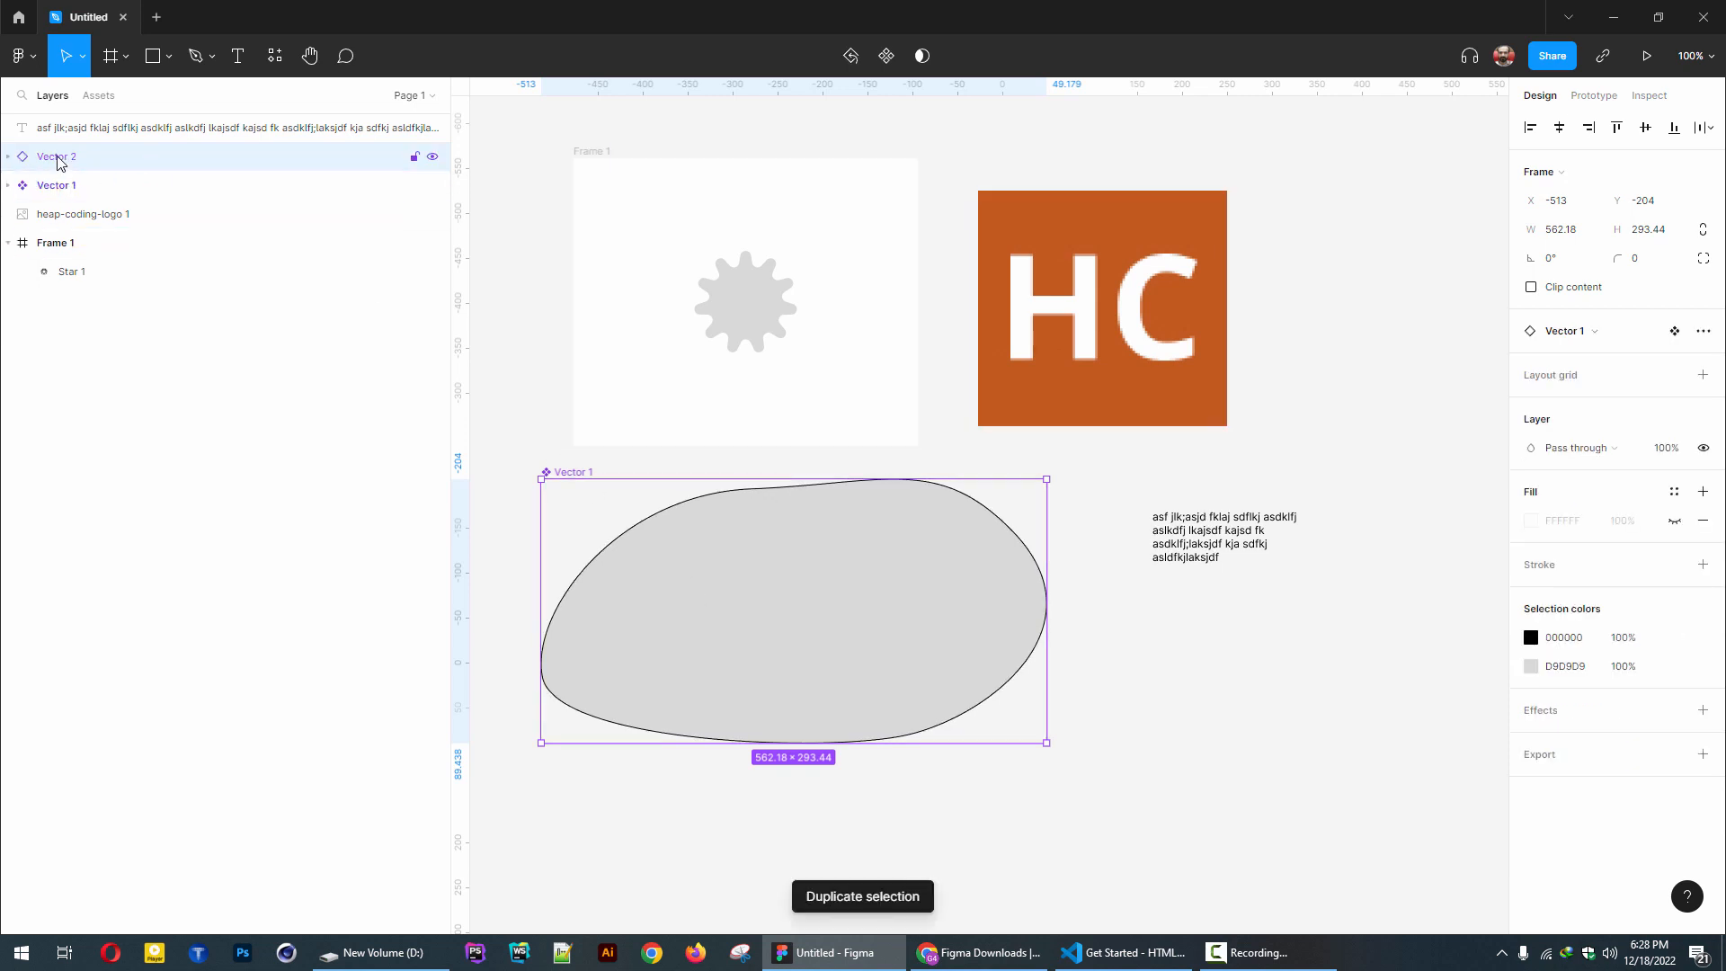
left_click_drag(739, 677, 1140, 748)
- Recolour the main component's grey fill to CC2121 and move its instance to about X -22, Y -5
left_click(568, 475)
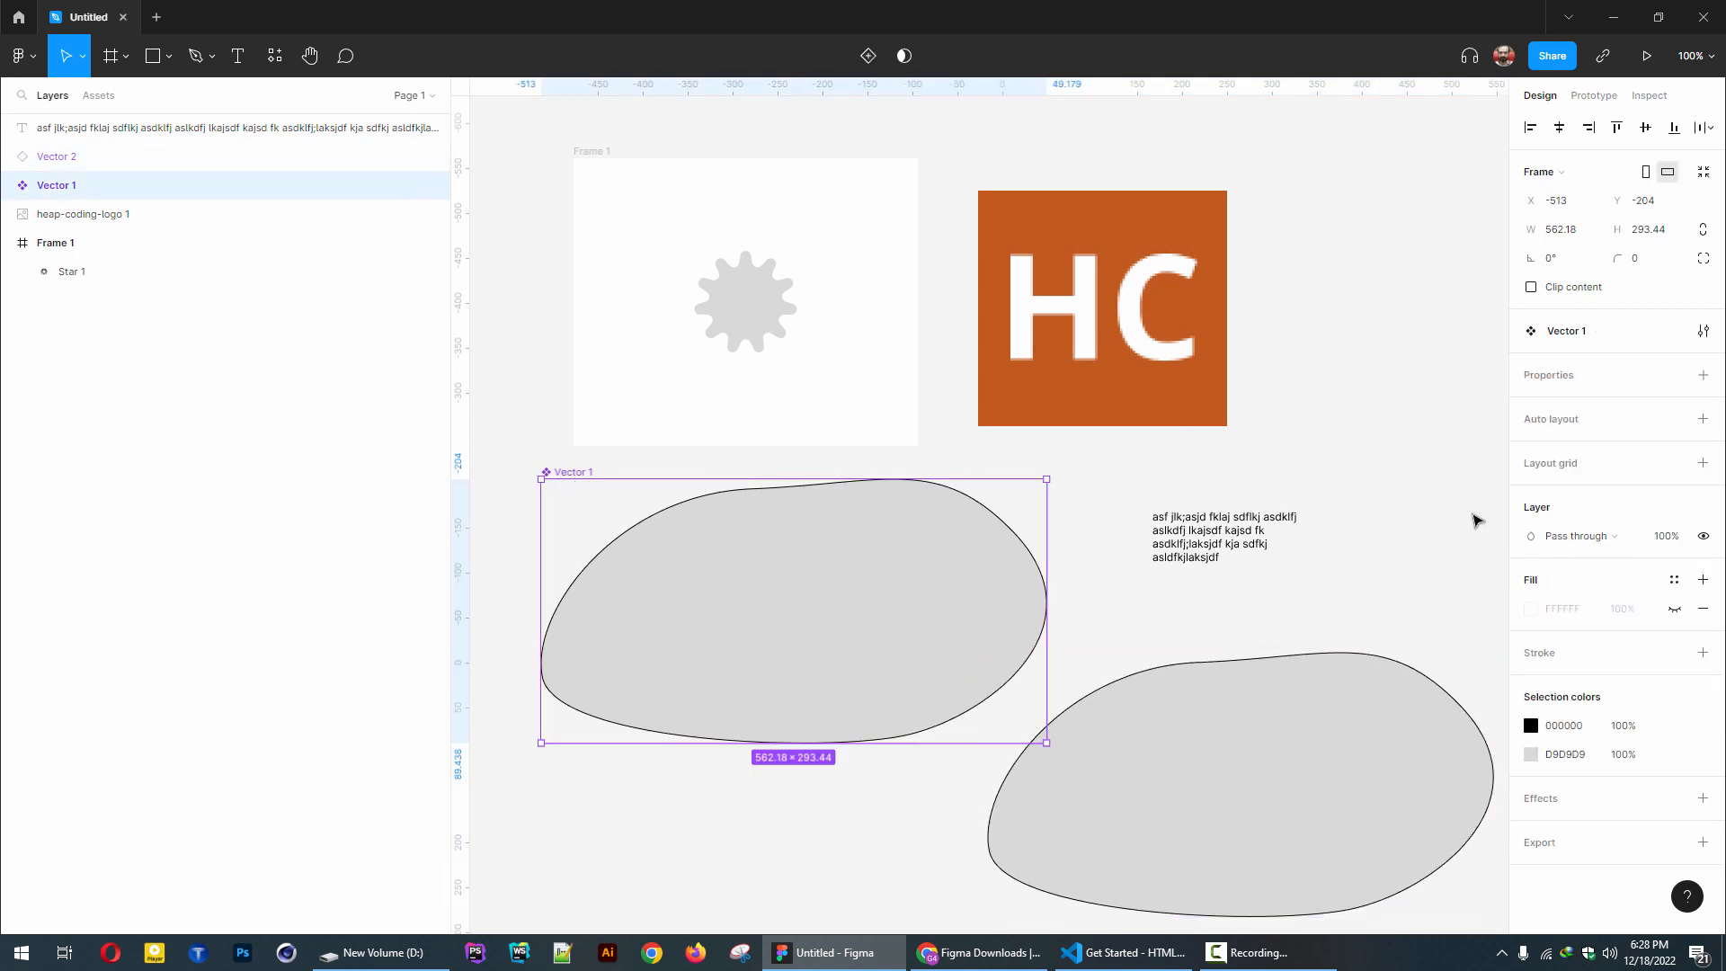
left_click(1531, 754)
left_click_drag(1421, 580, 1475, 527)
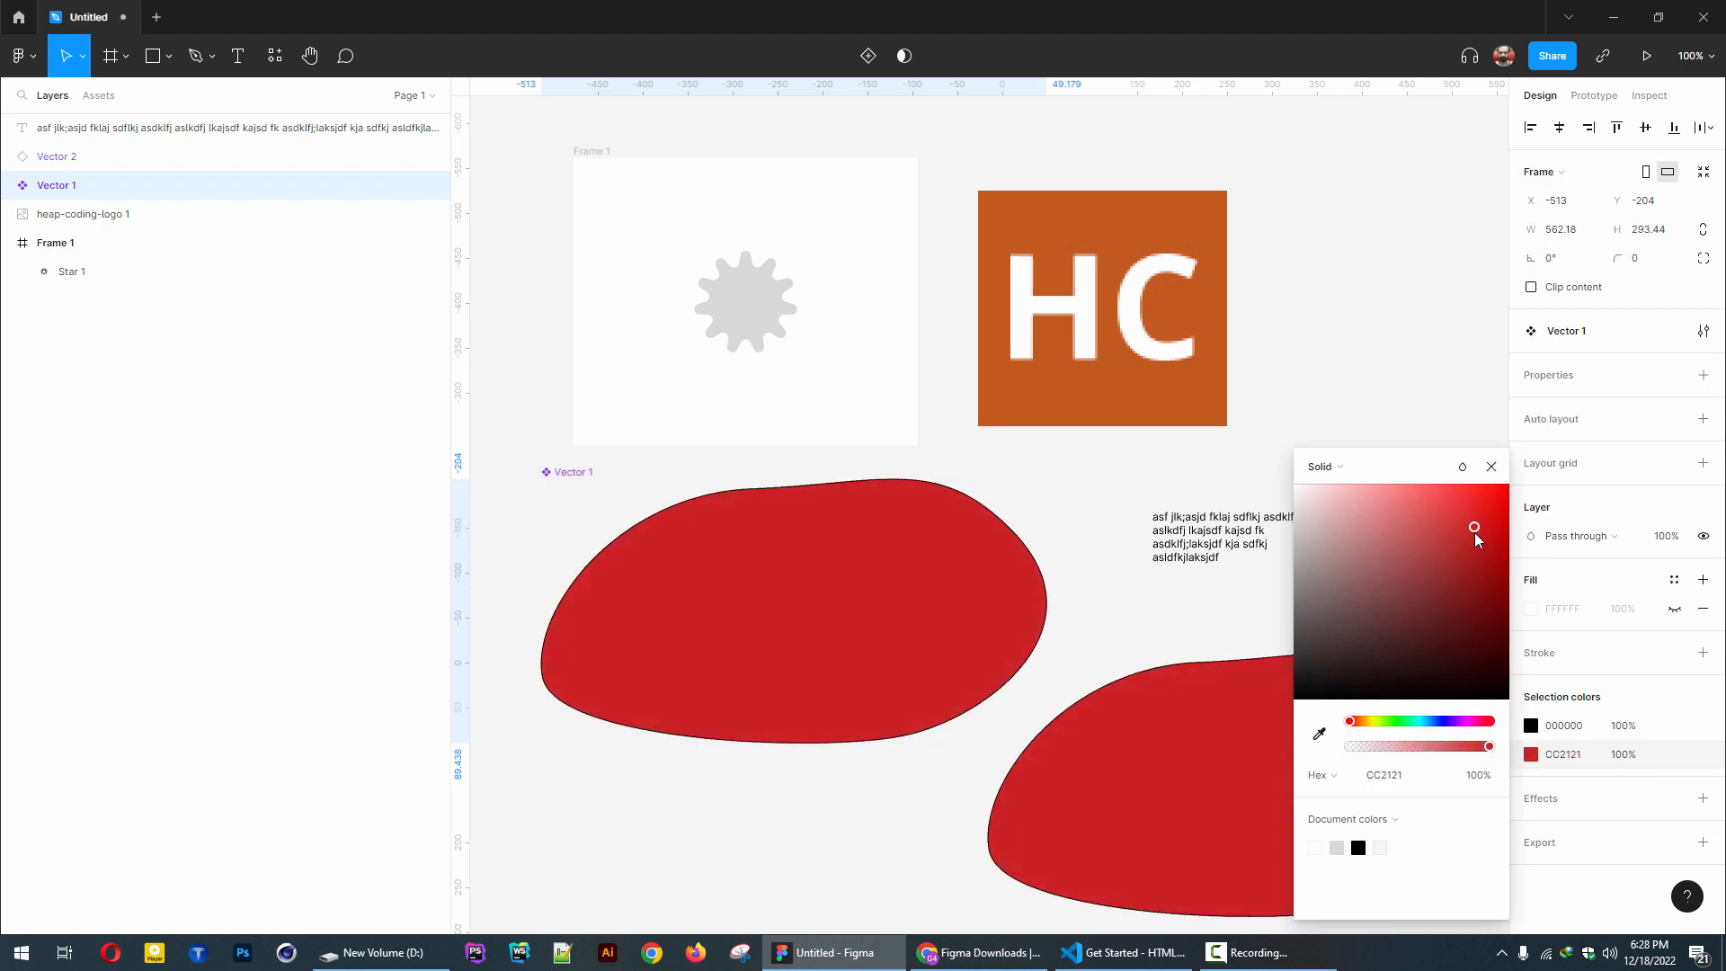
left_click(1492, 467)
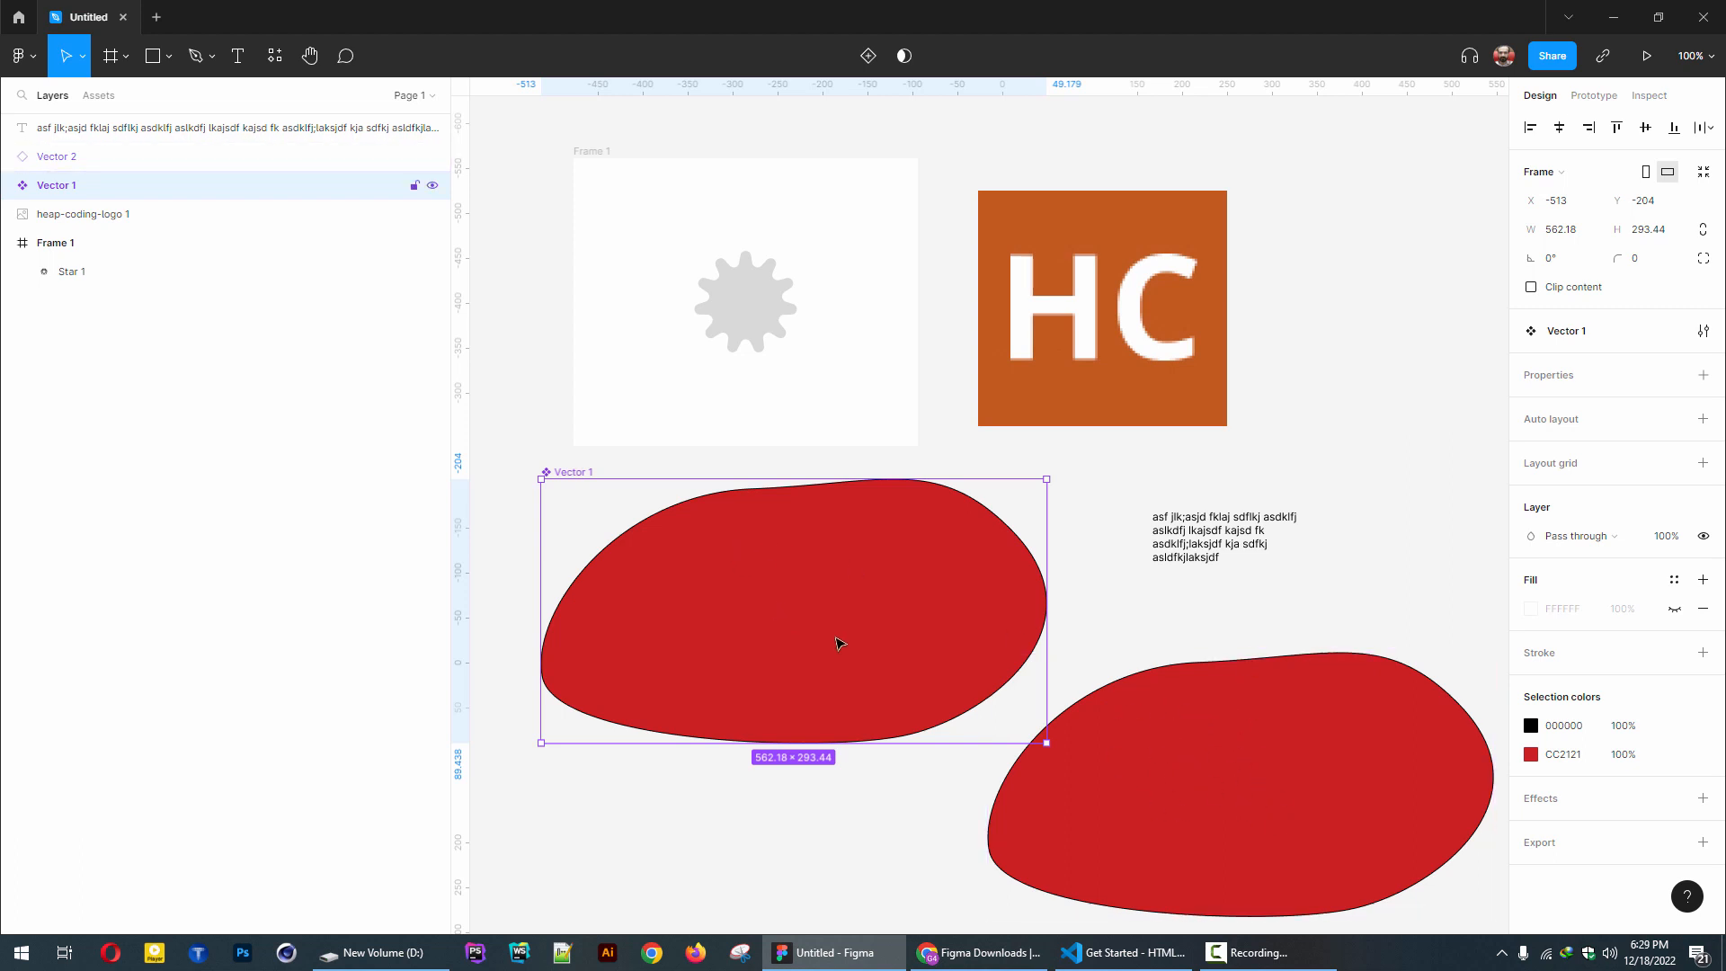
mouse_move(1189, 805)
left_mouse_down()
mouse_move(1229, 786)
mouse_move(1183, 812)
left_mouse_up()
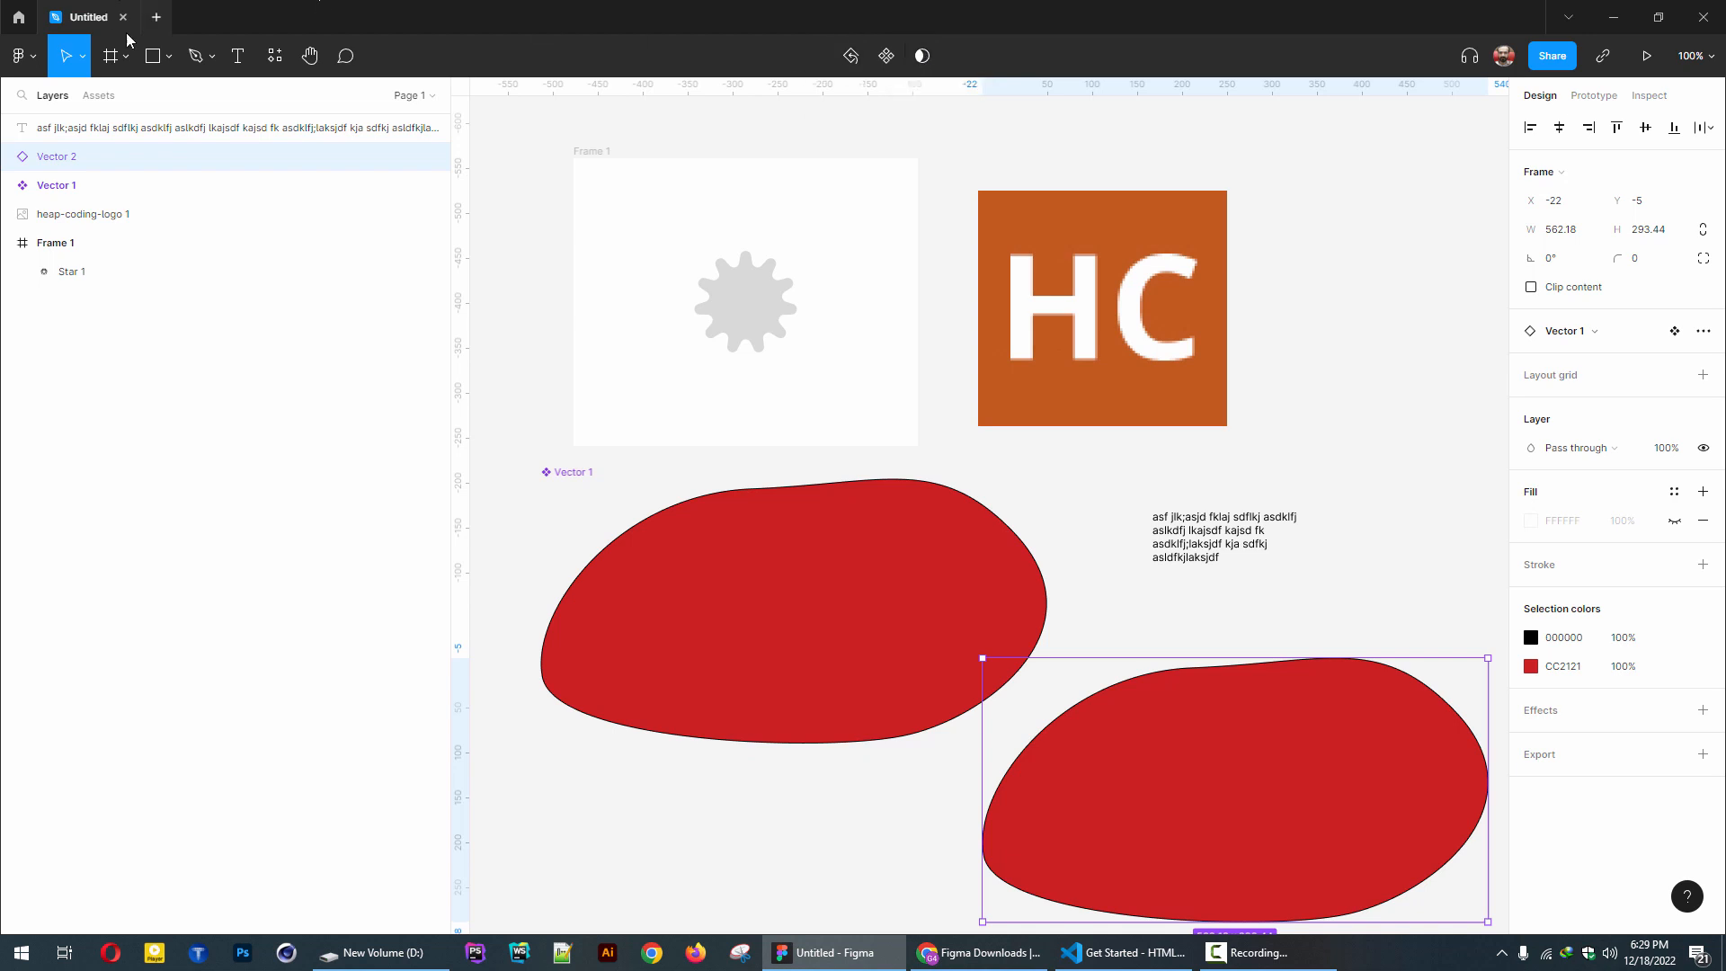
- Switch to Chrome, load unsplash.com in a new tab, and open the Food & Drink topic
left_click(154, 56)
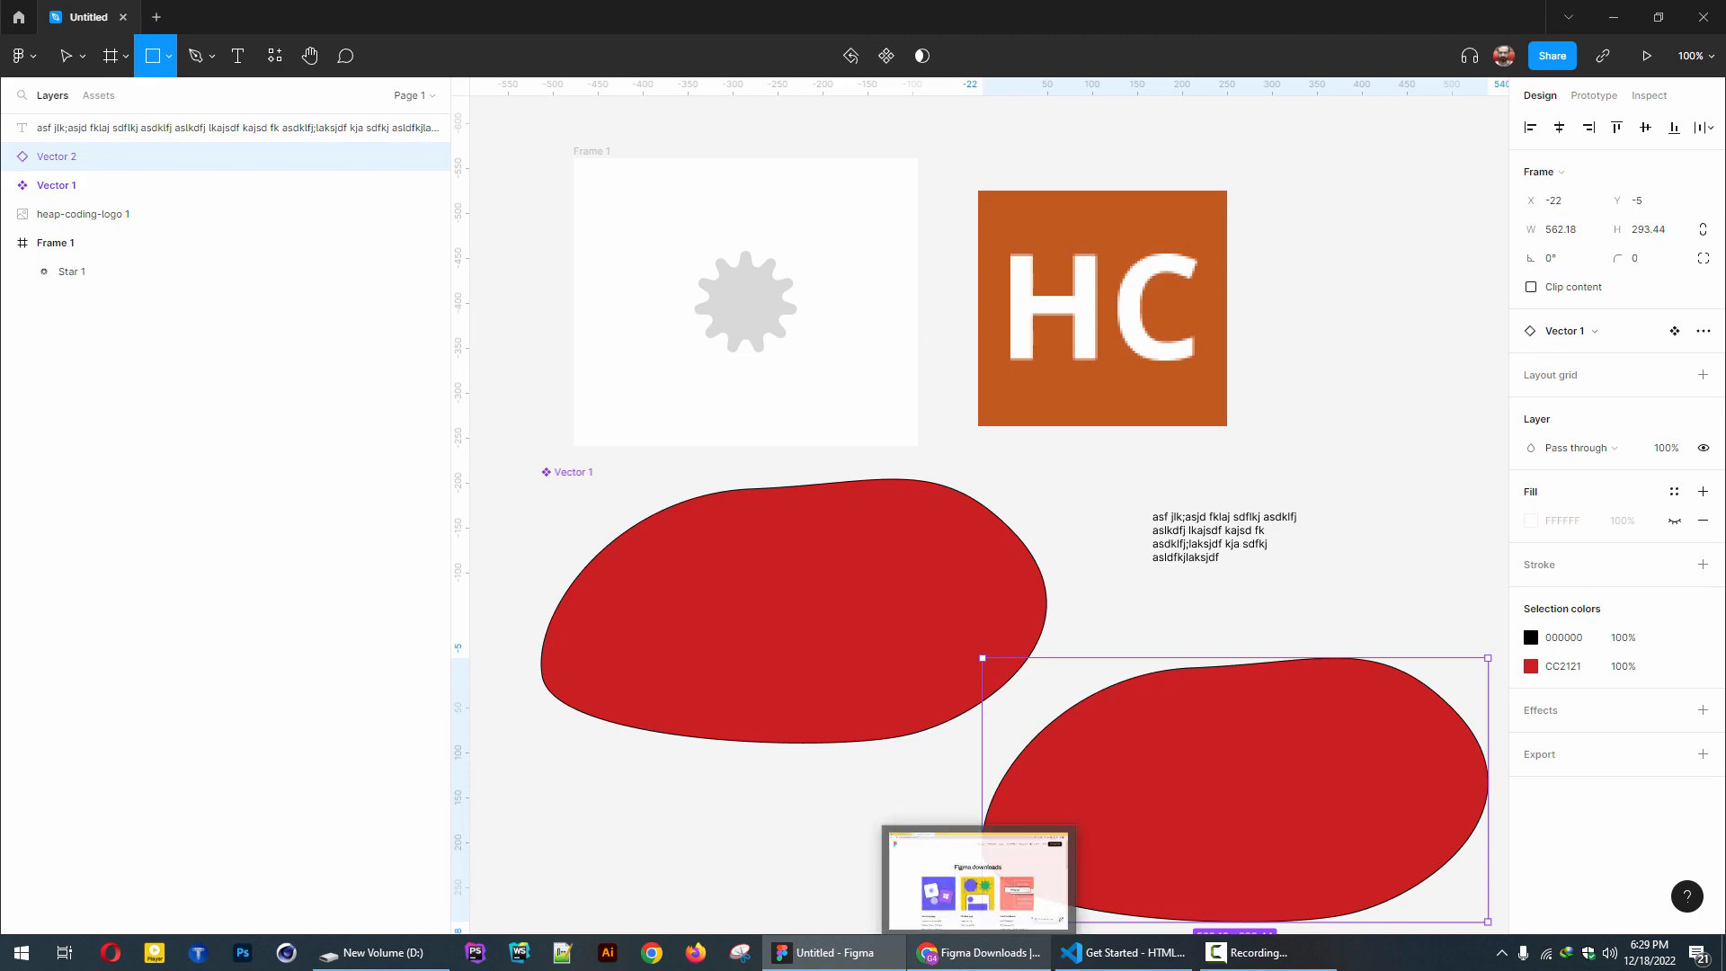
left_click(978, 953)
left_click(455, 22)
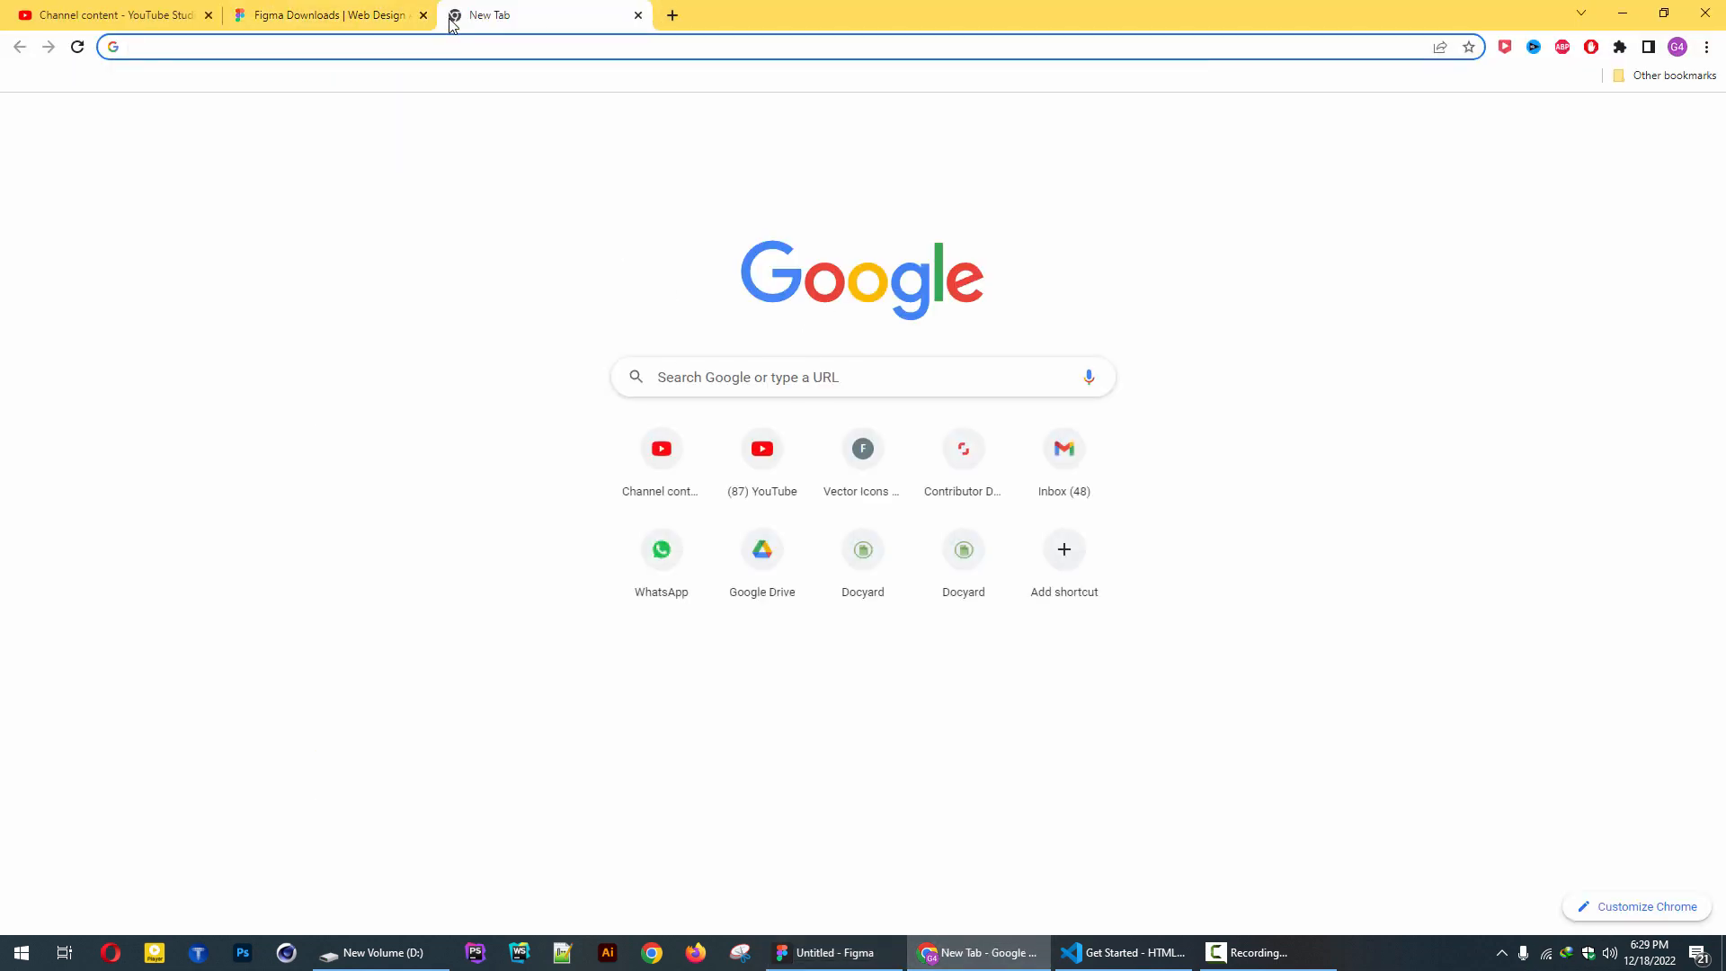
type("unsplash.com")
key("Return")
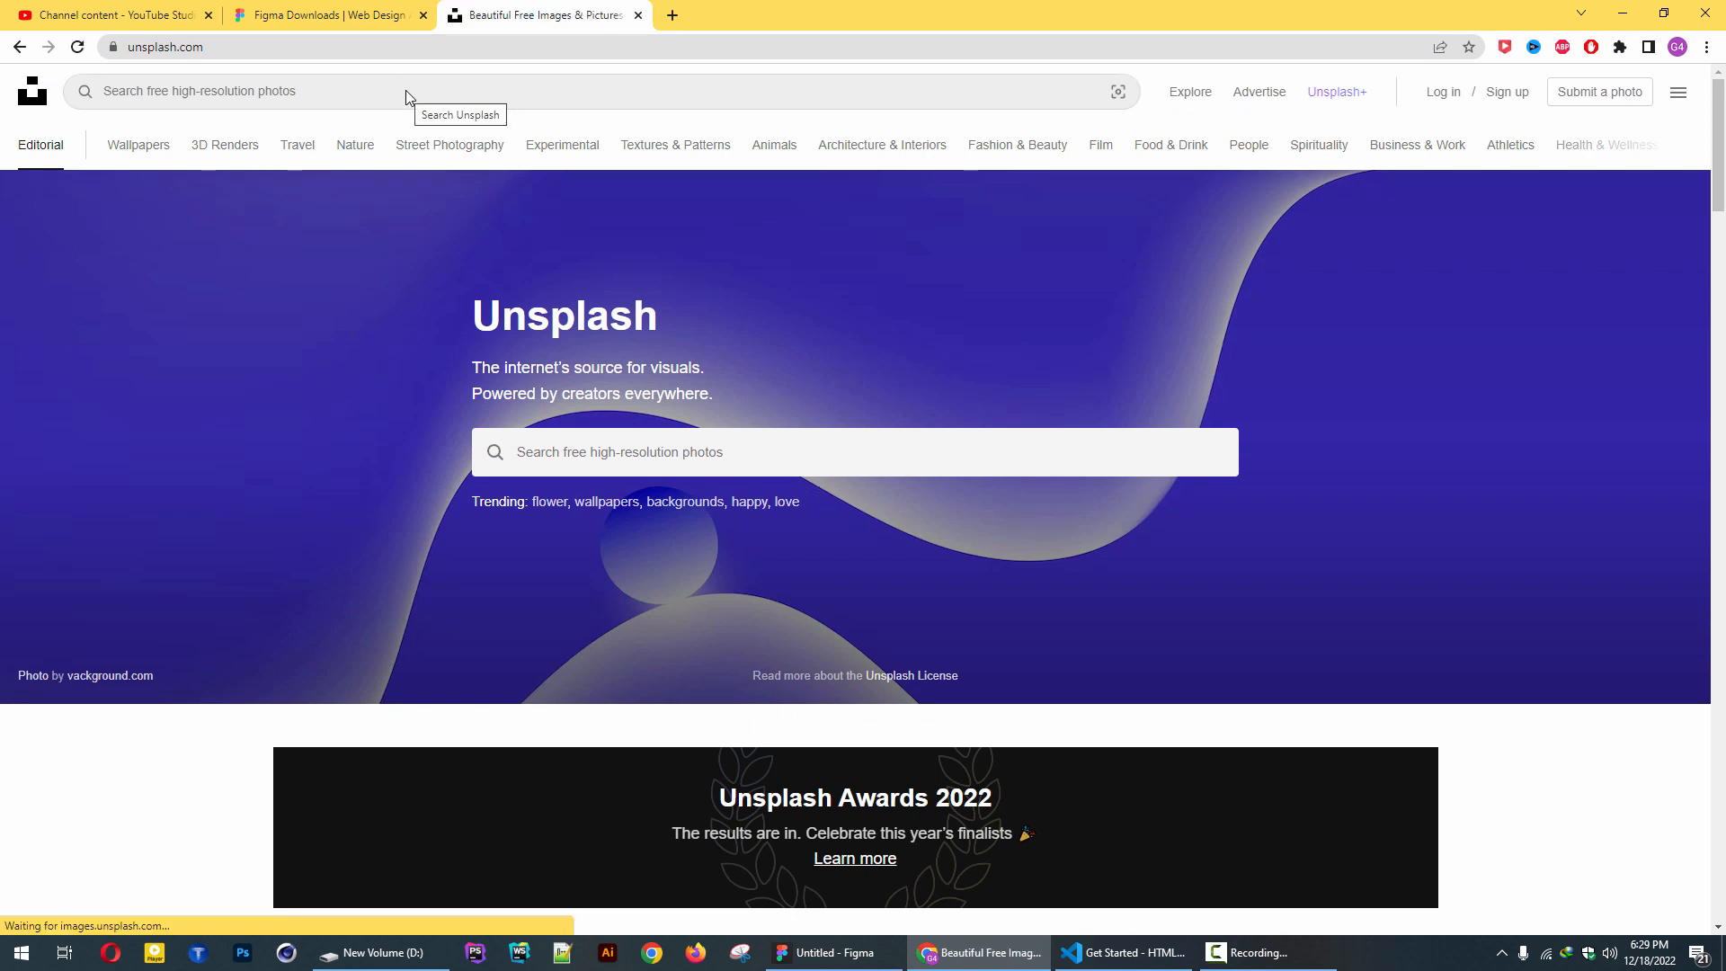
left_click(407, 90)
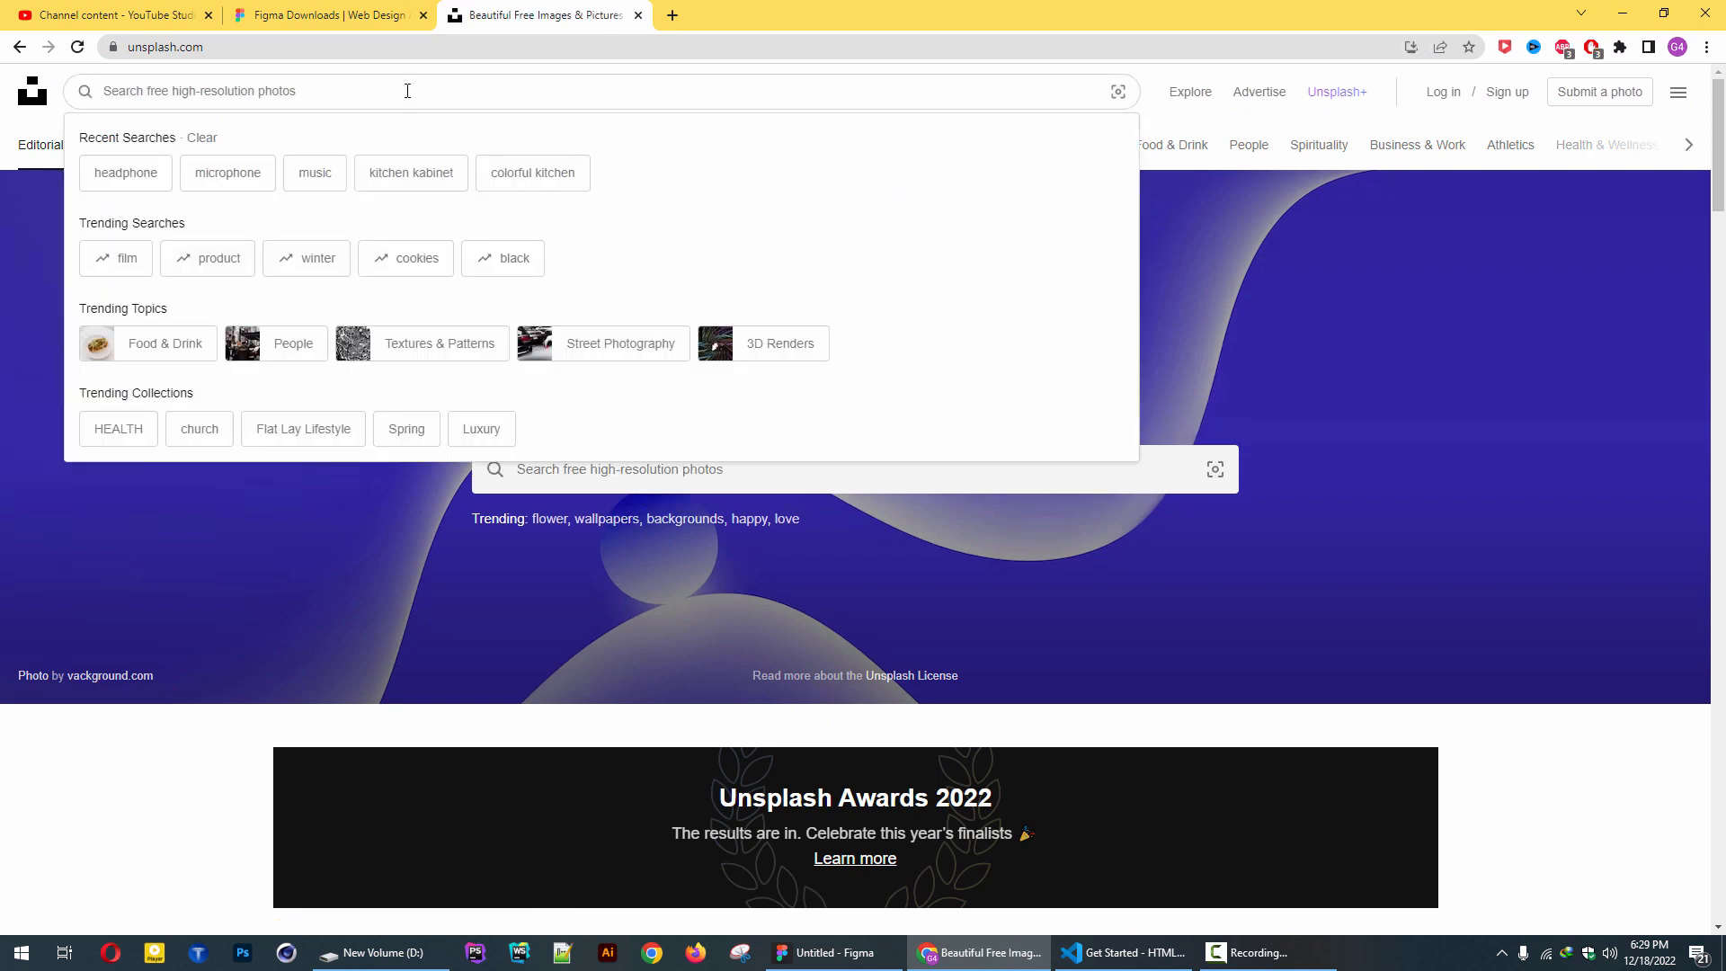
left_click(158, 344)
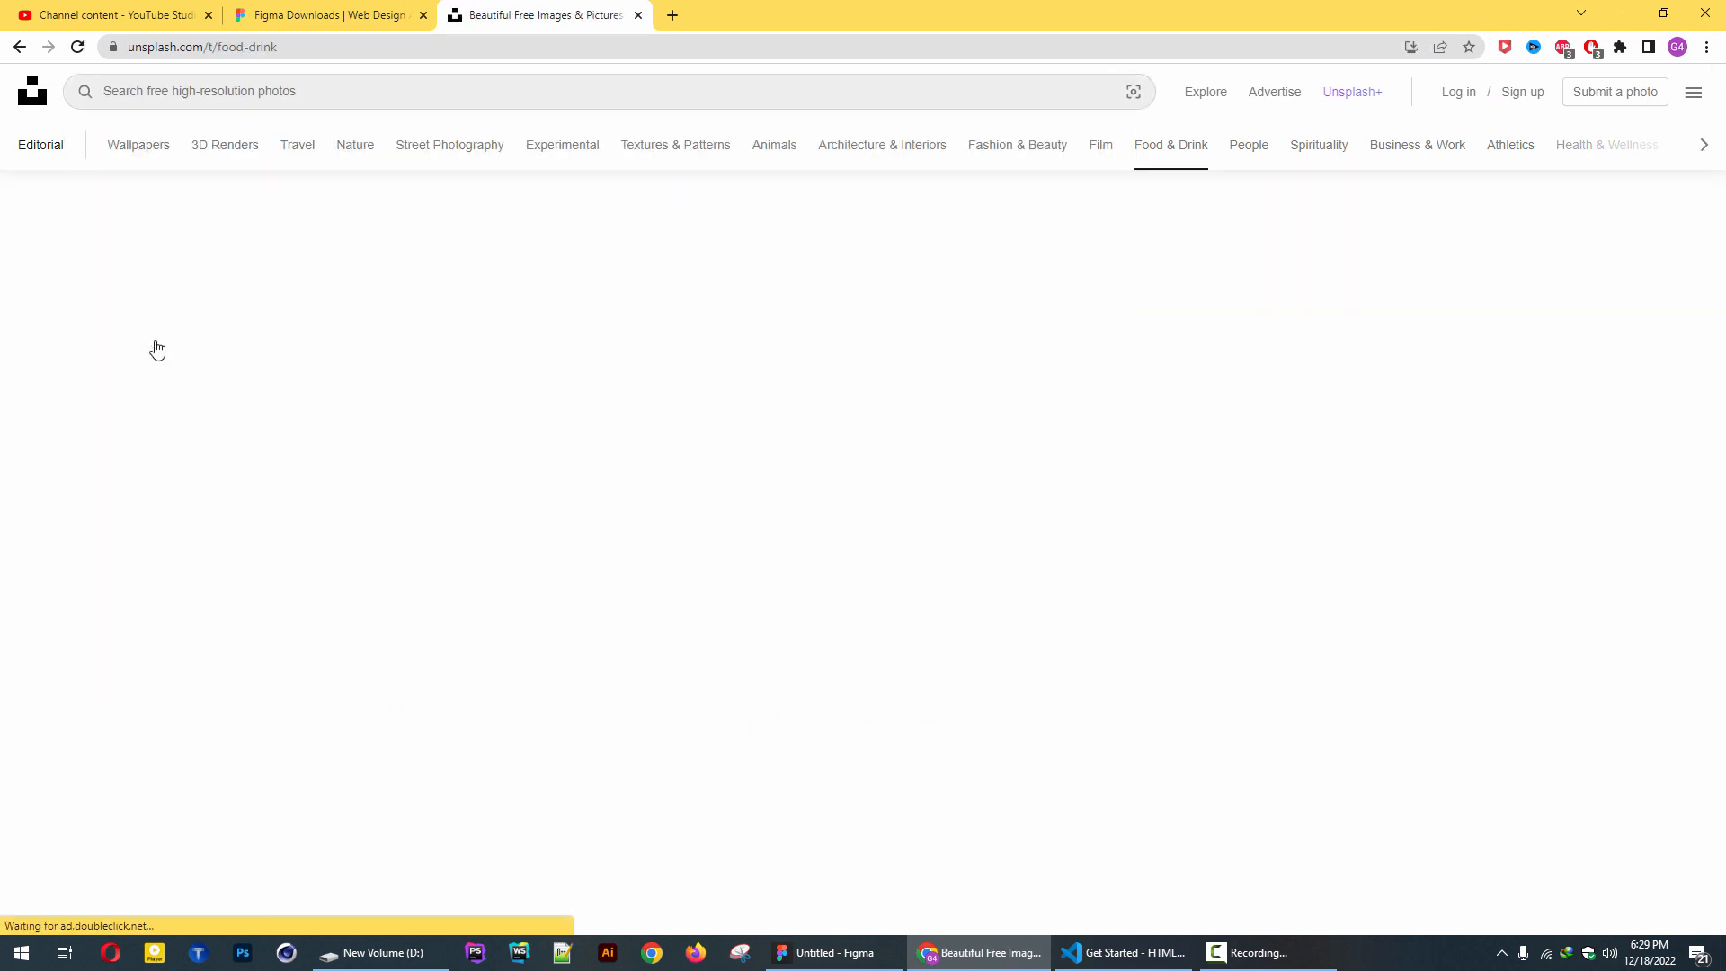
scroll(608, 354, "down", 5)
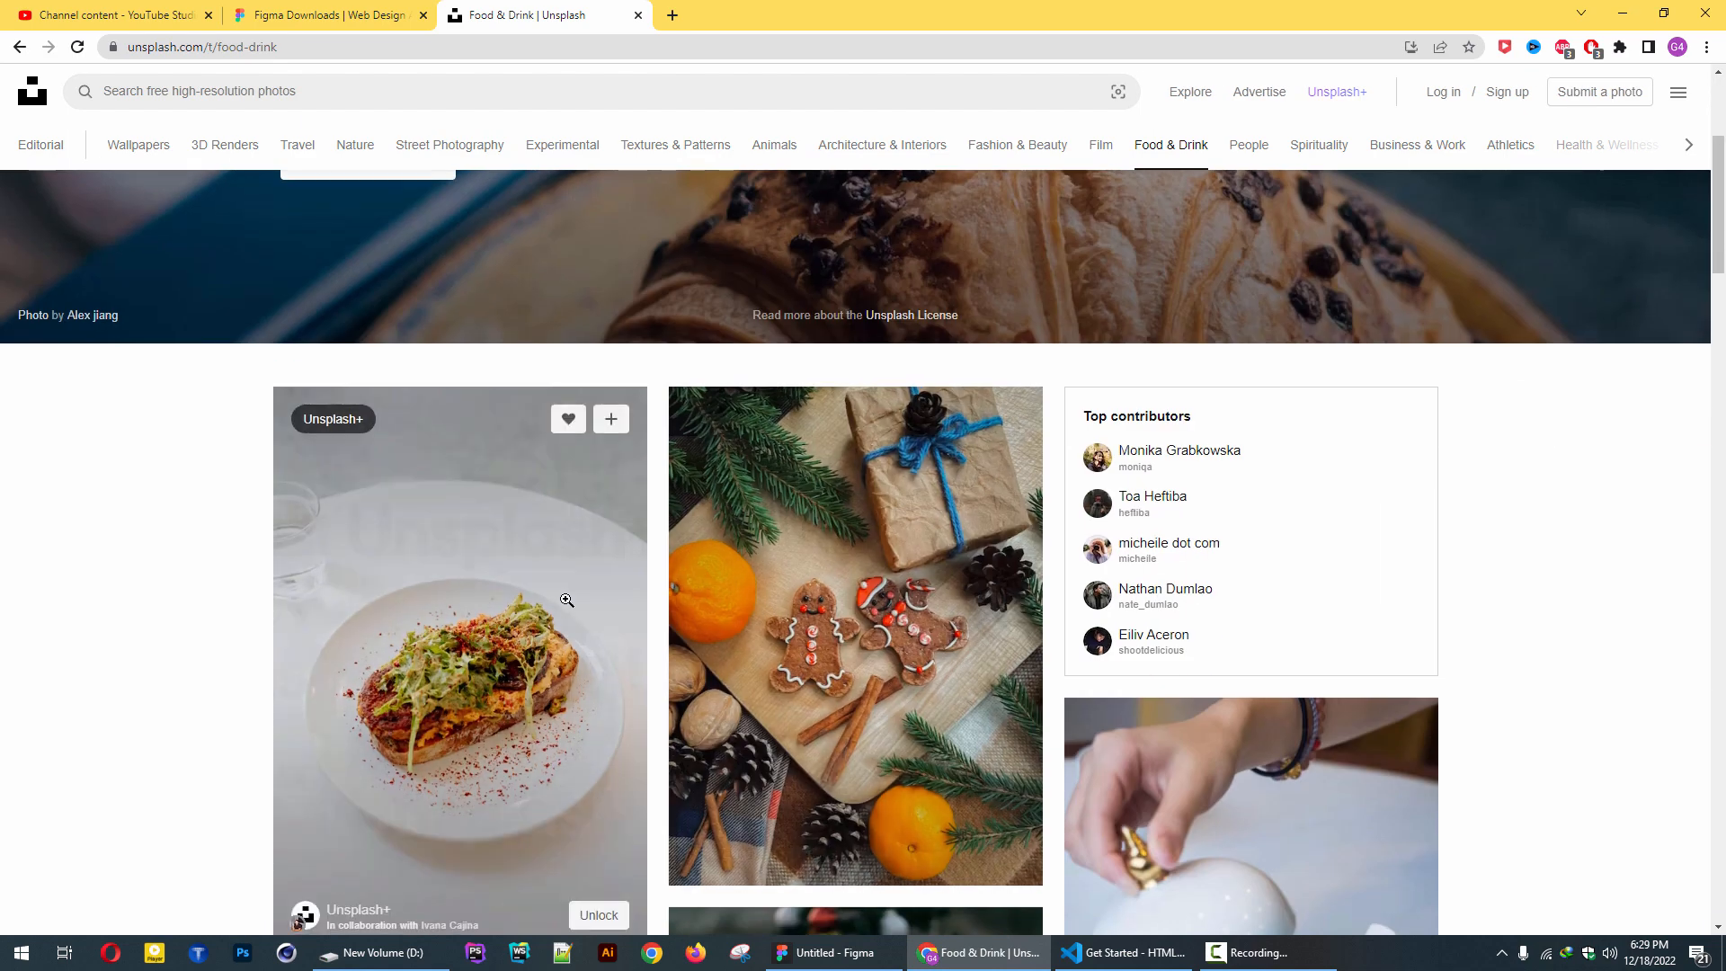
scroll(566, 597, "down", 2)
left_click(782, 502)
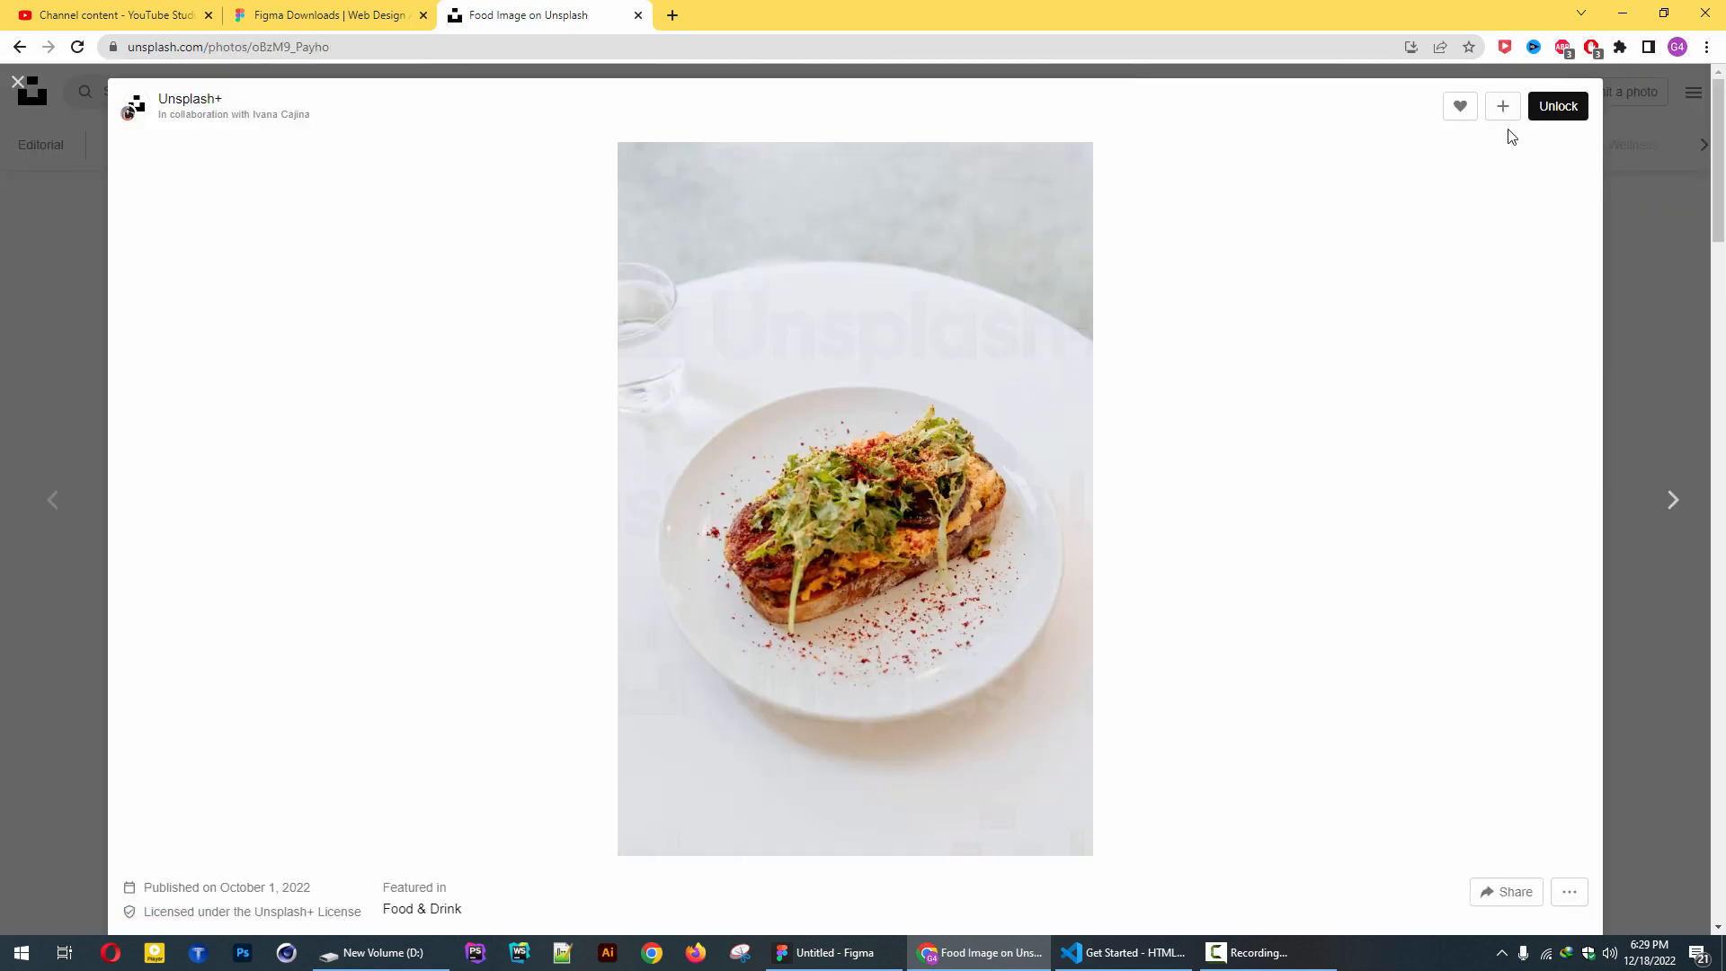
key("Escape")
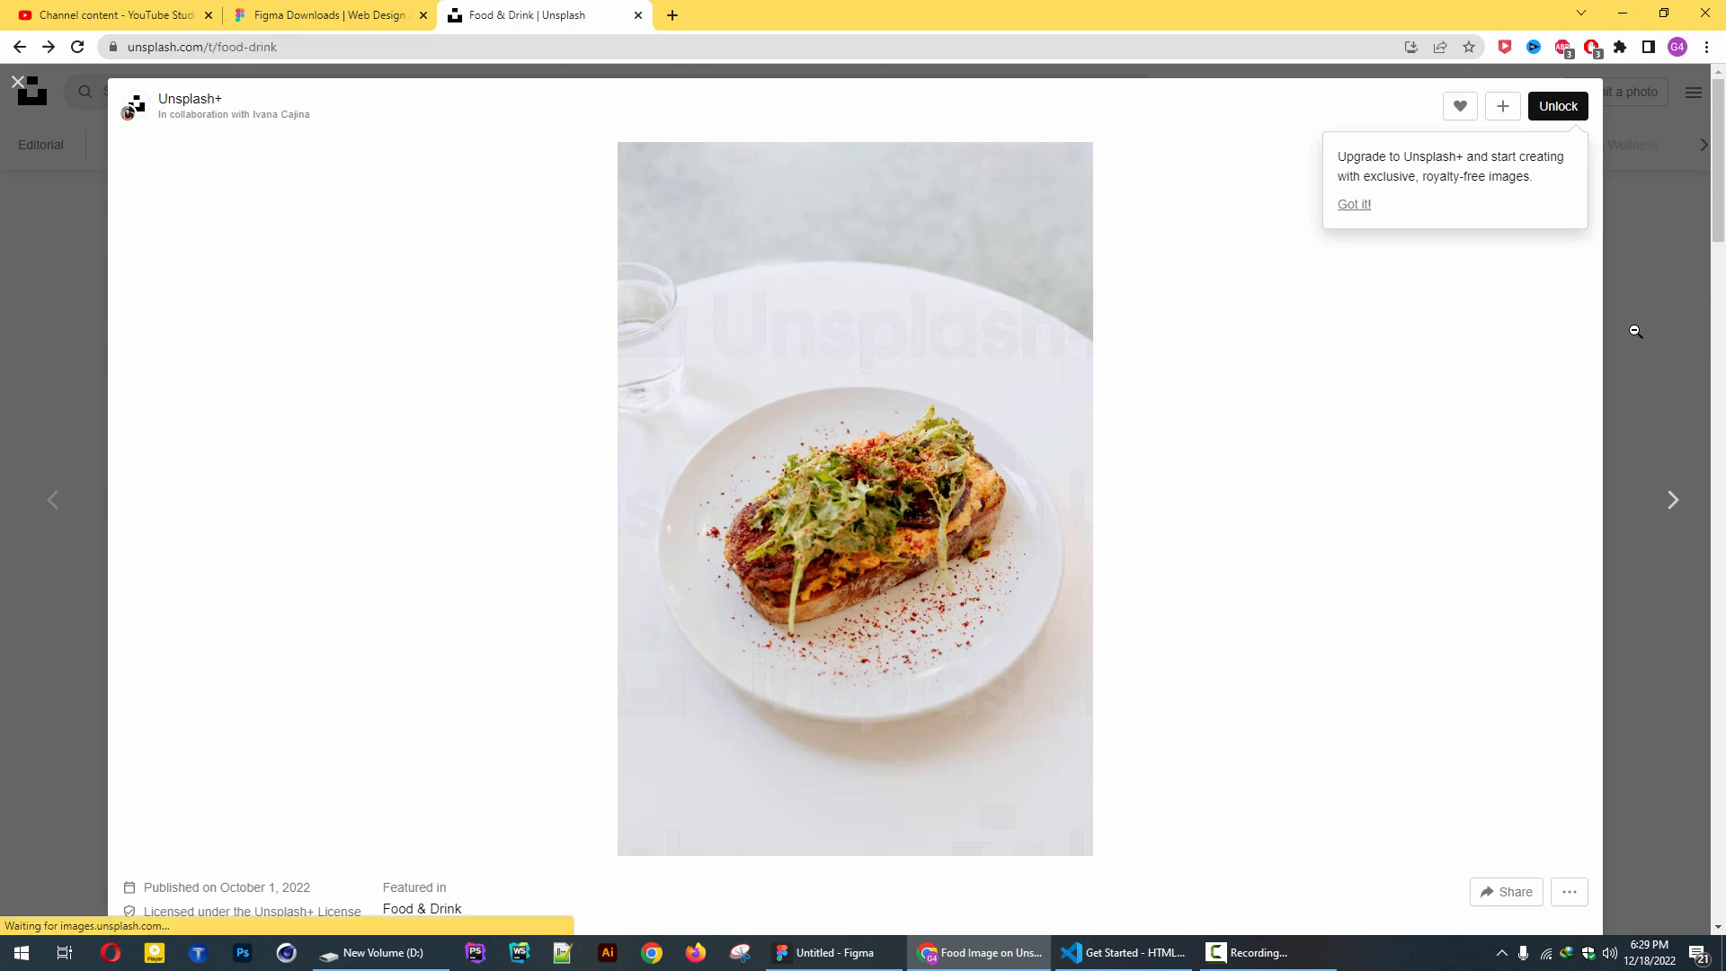
- Download the photo of two people toasting at 640 × 960 and place it in the Figma design at about X -618, Y -284
scroll(673, 532, "down", 4)
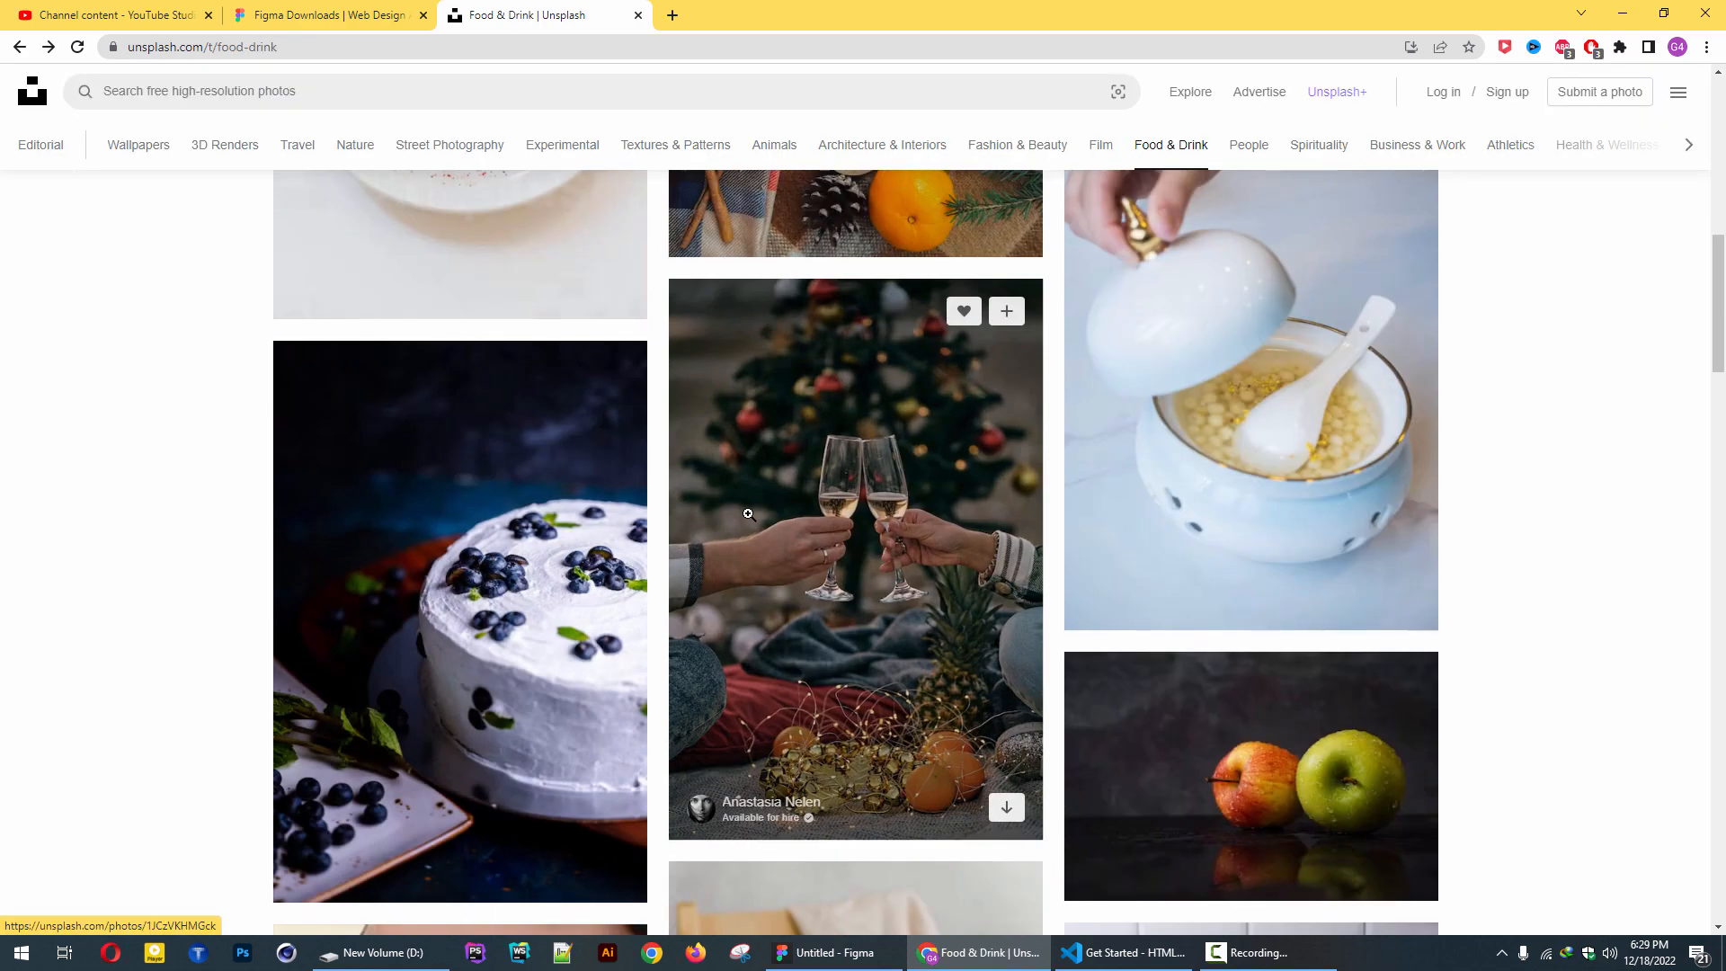
left_click(824, 514)
left_click(1574, 106)
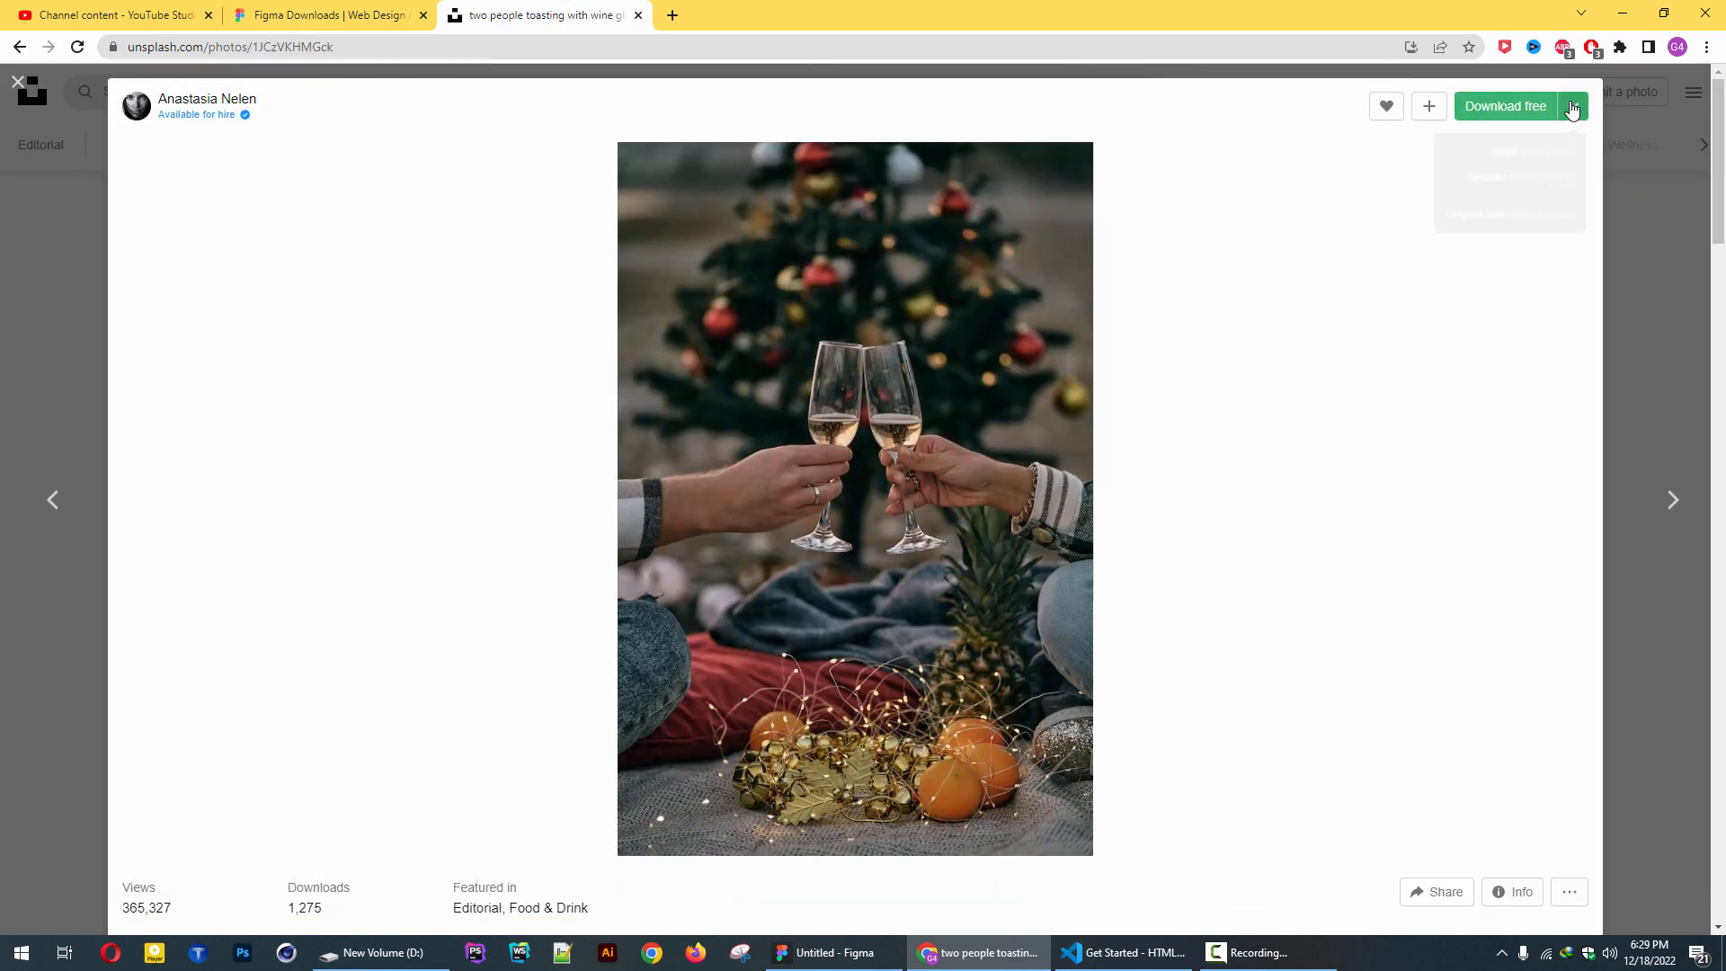
left_click(1492, 154)
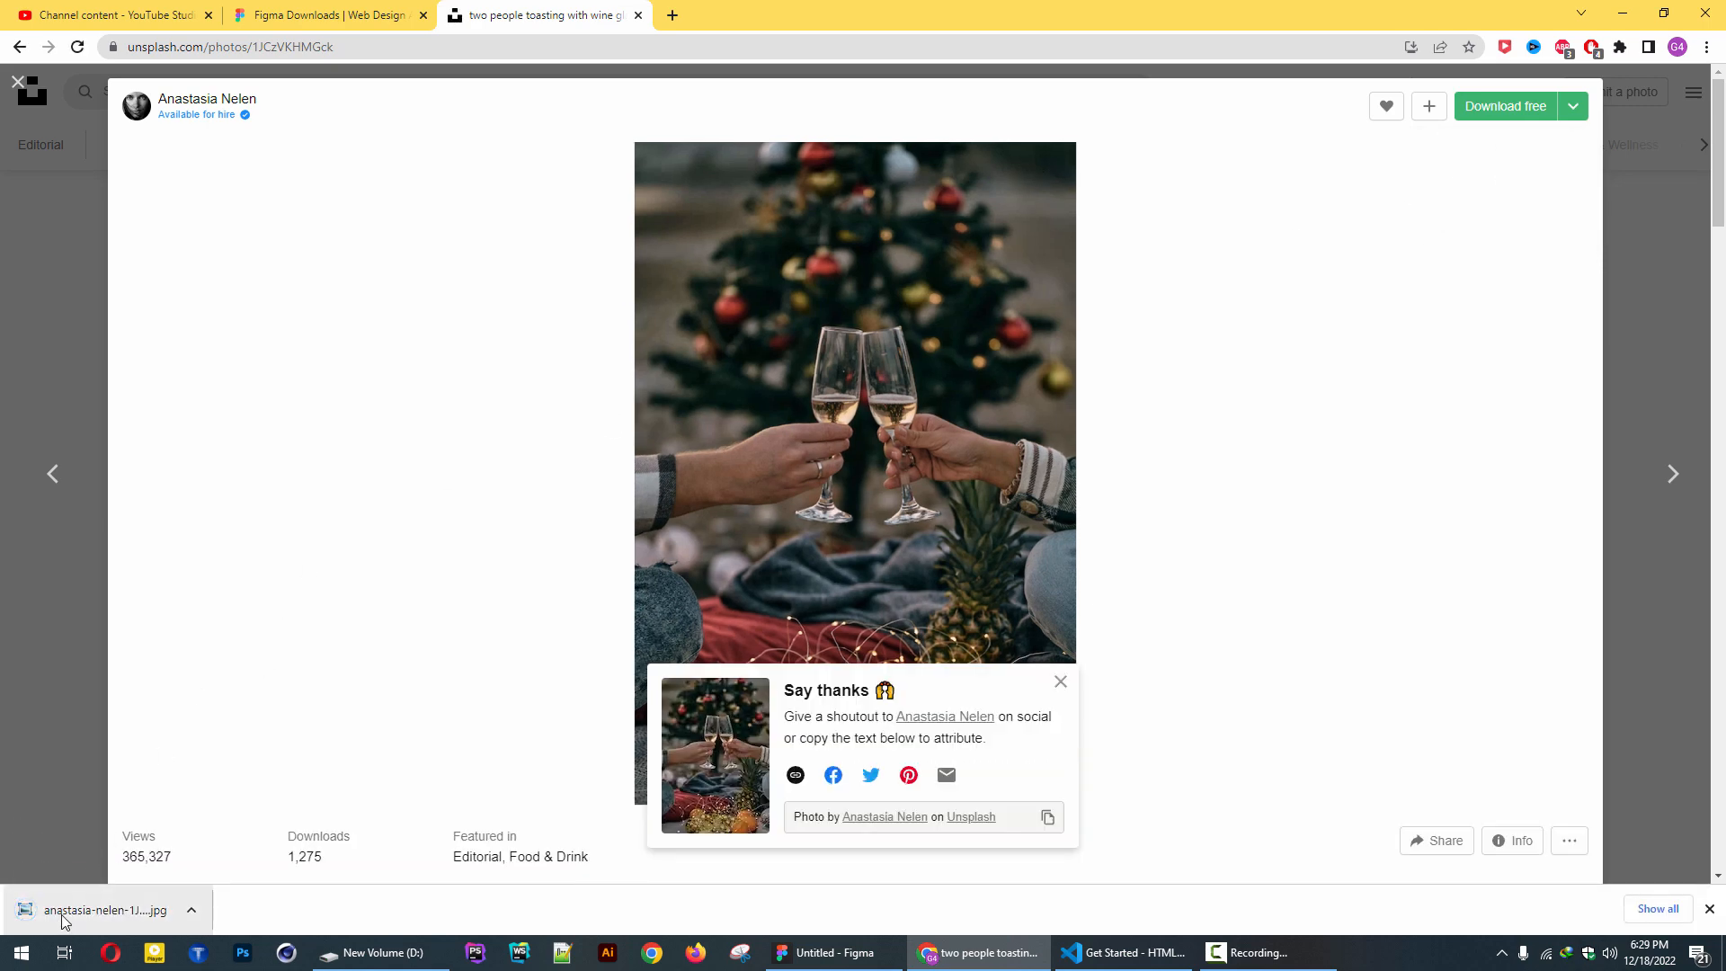
left_click_drag(90, 910, 614, 833)
left_click_drag(633, 729, 754, 737)
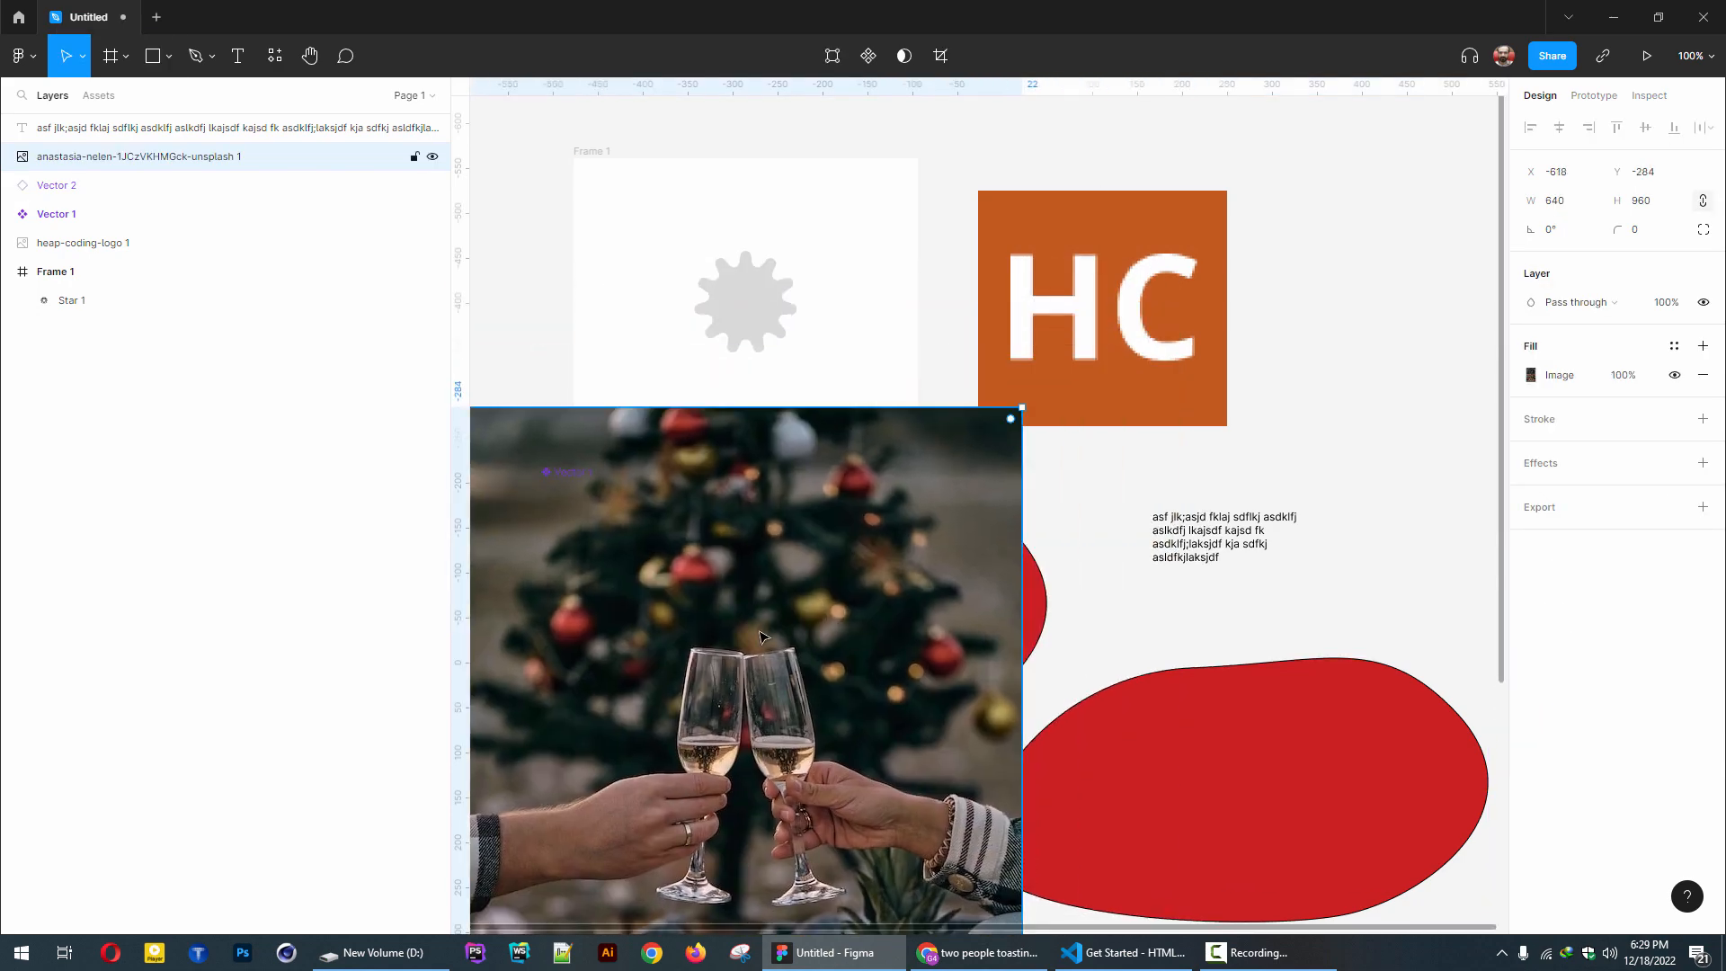
- Delete the two vector shapes, the logo image, Frame 1 with its star, and the sample text, keeping only the photo
left_click(72, 185)
left_click(84, 308, "shift")
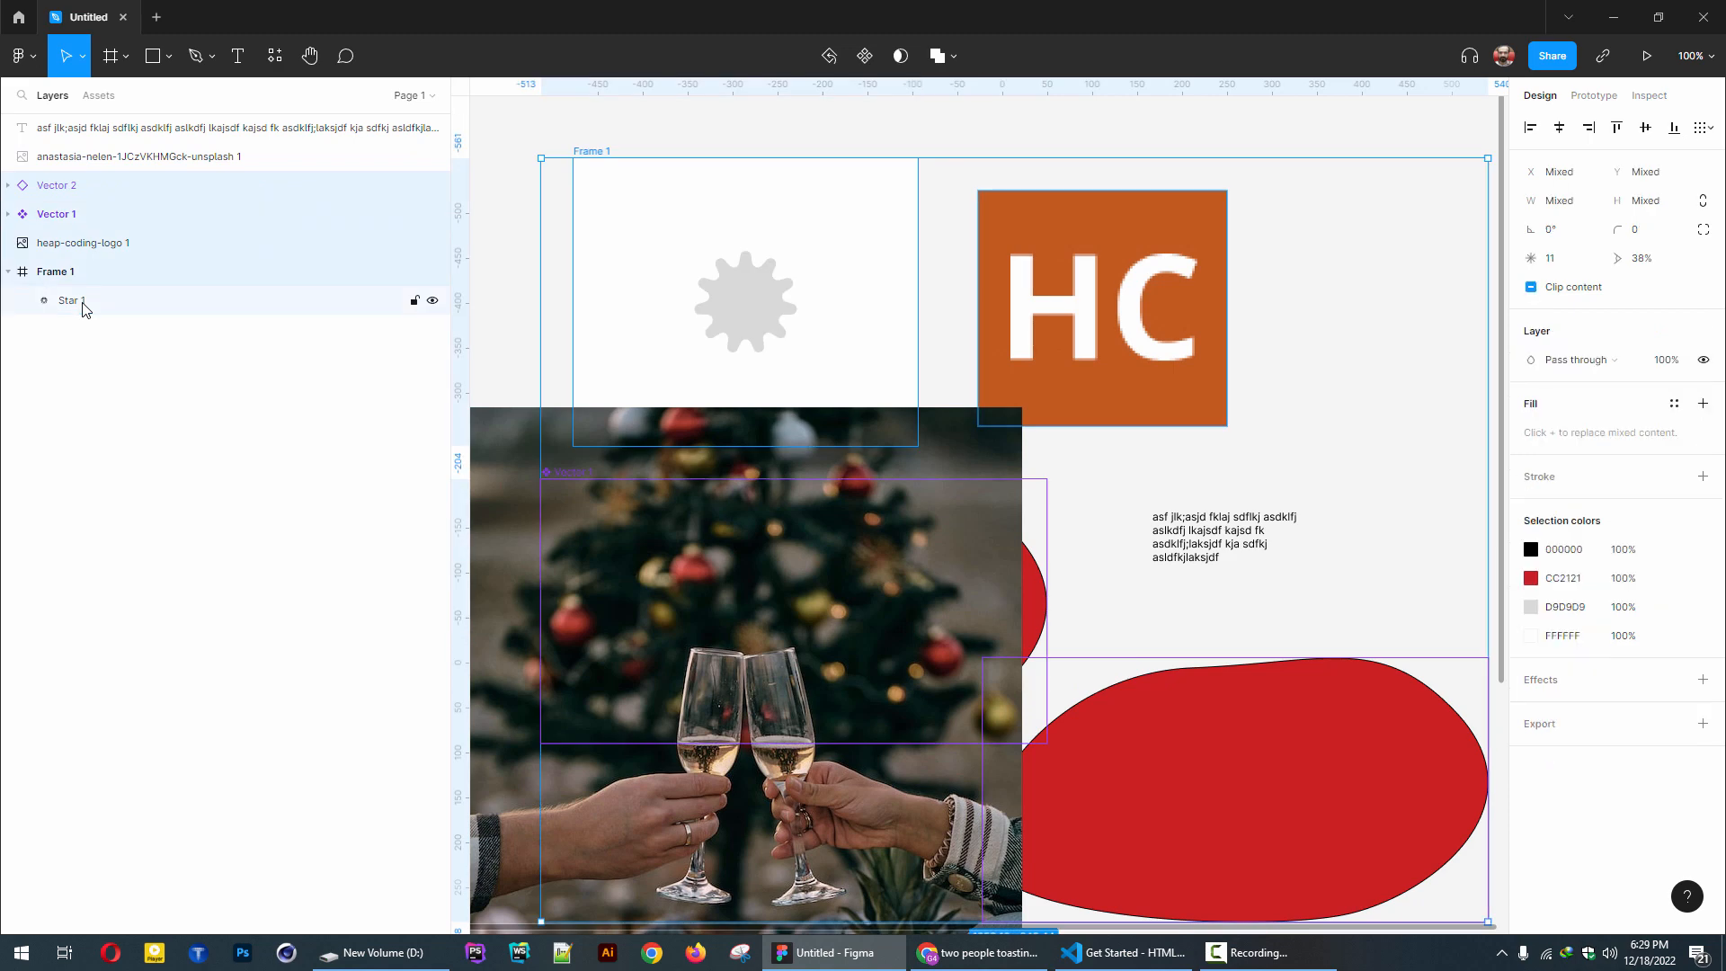
key("Delete")
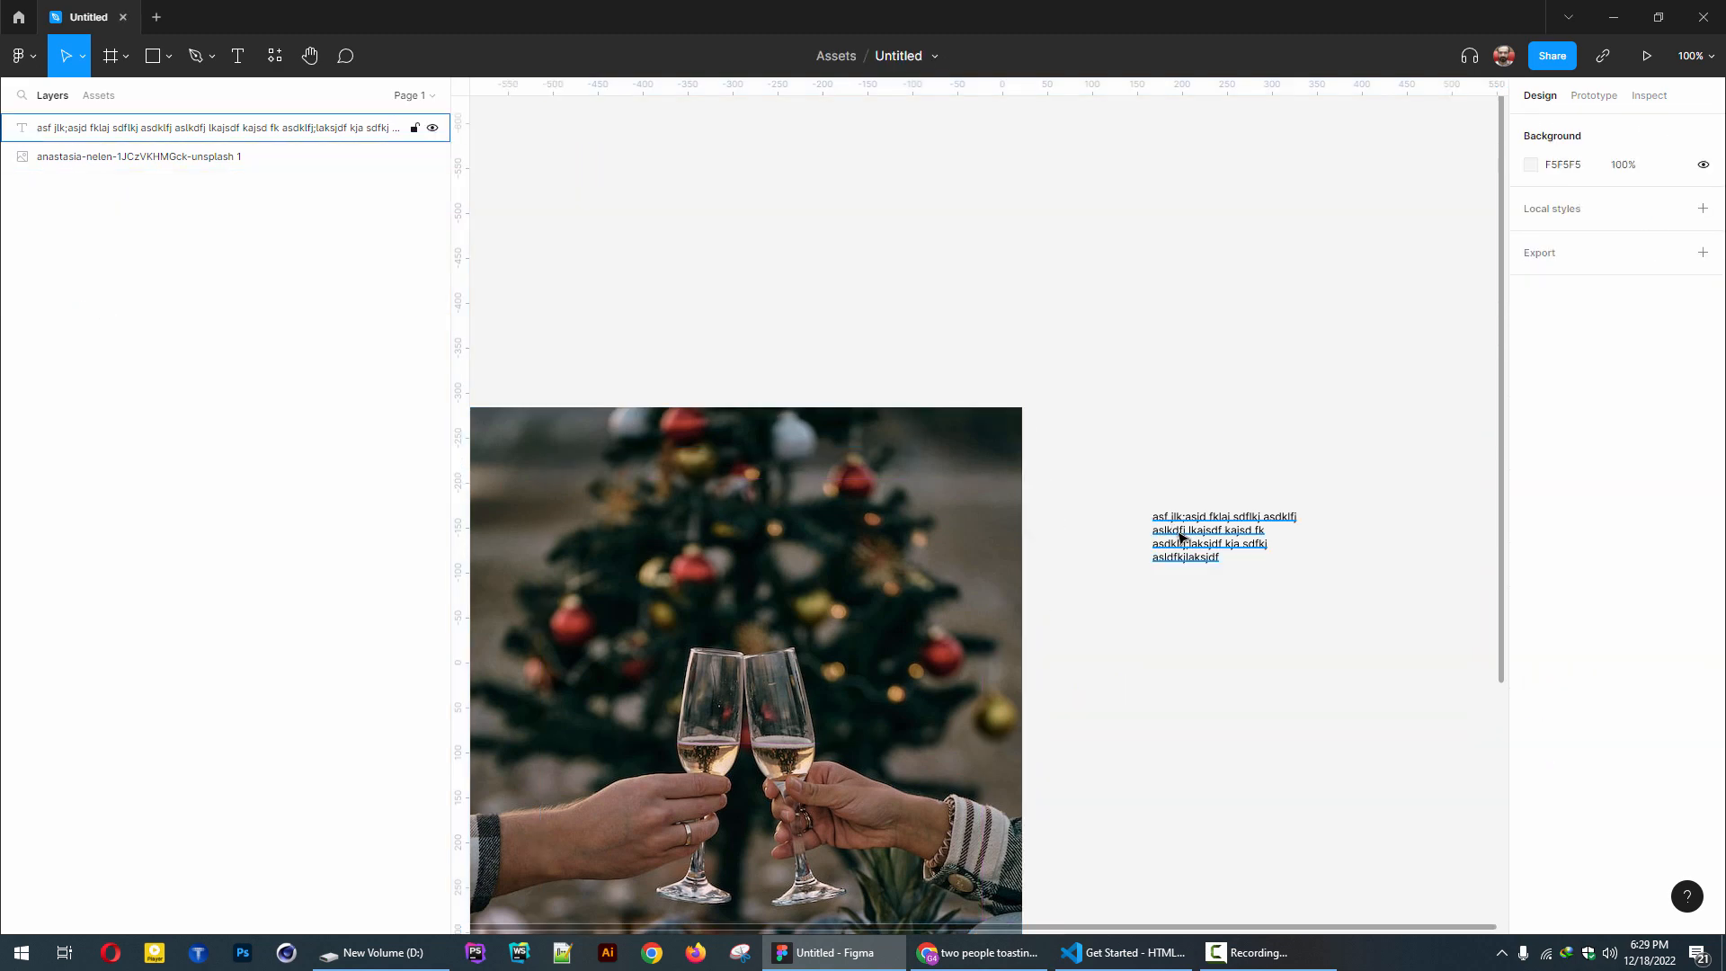
left_click(1186, 541)
key("Delete")
- Draw a rectangle about 306 × 202, and arrange it at about X -327, Y -597 above the photo moved to about X -527, Y -361
left_click(155, 57)
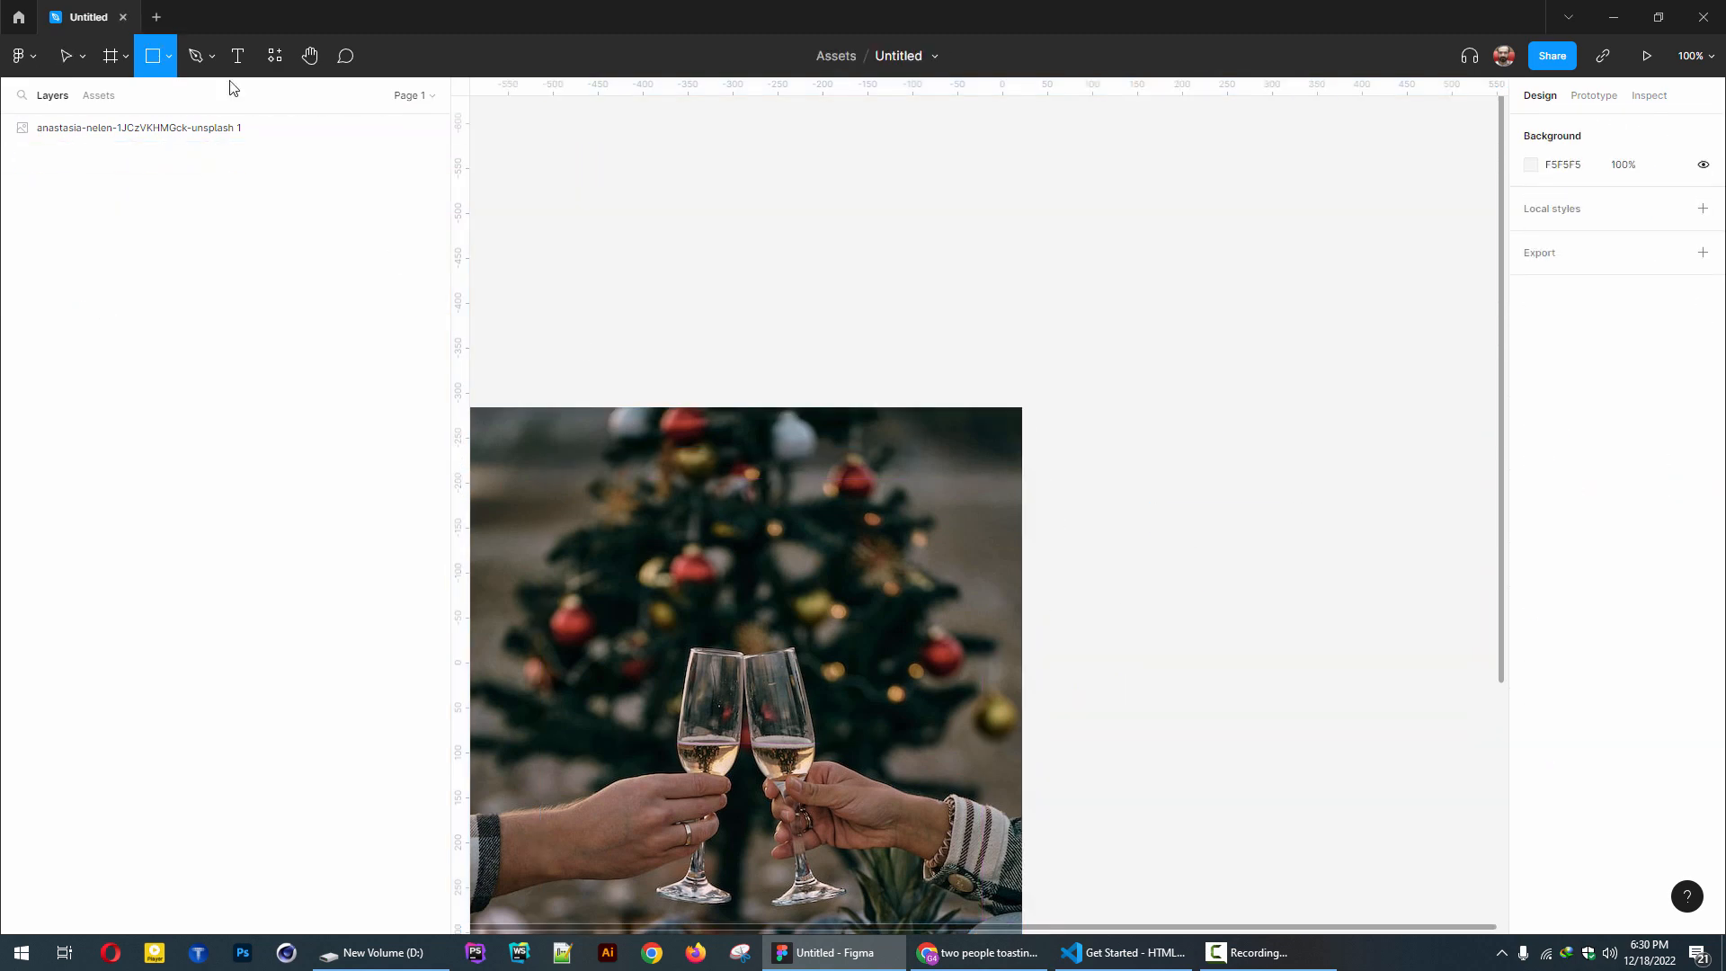
mouse_move(1136, 189)
left_mouse_down()
mouse_move(1227, 287)
mouse_move(1400, 347)
mouse_move(1410, 371)
left_mouse_up()
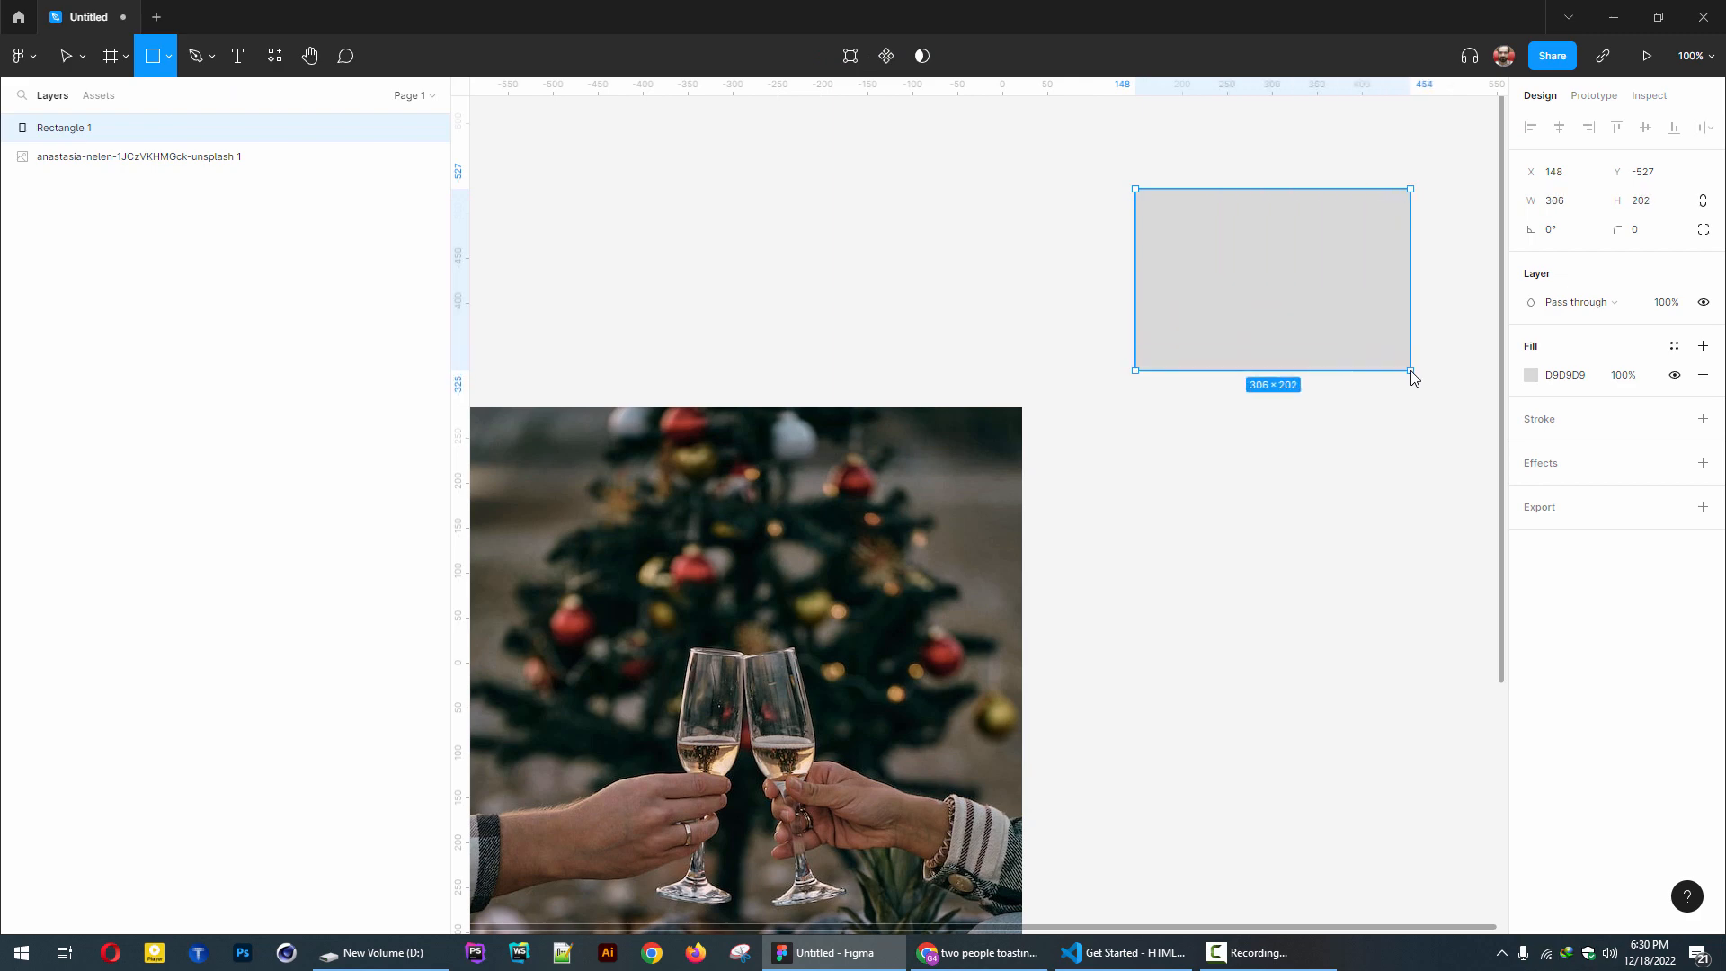
left_click_drag(710, 618, 790, 550)
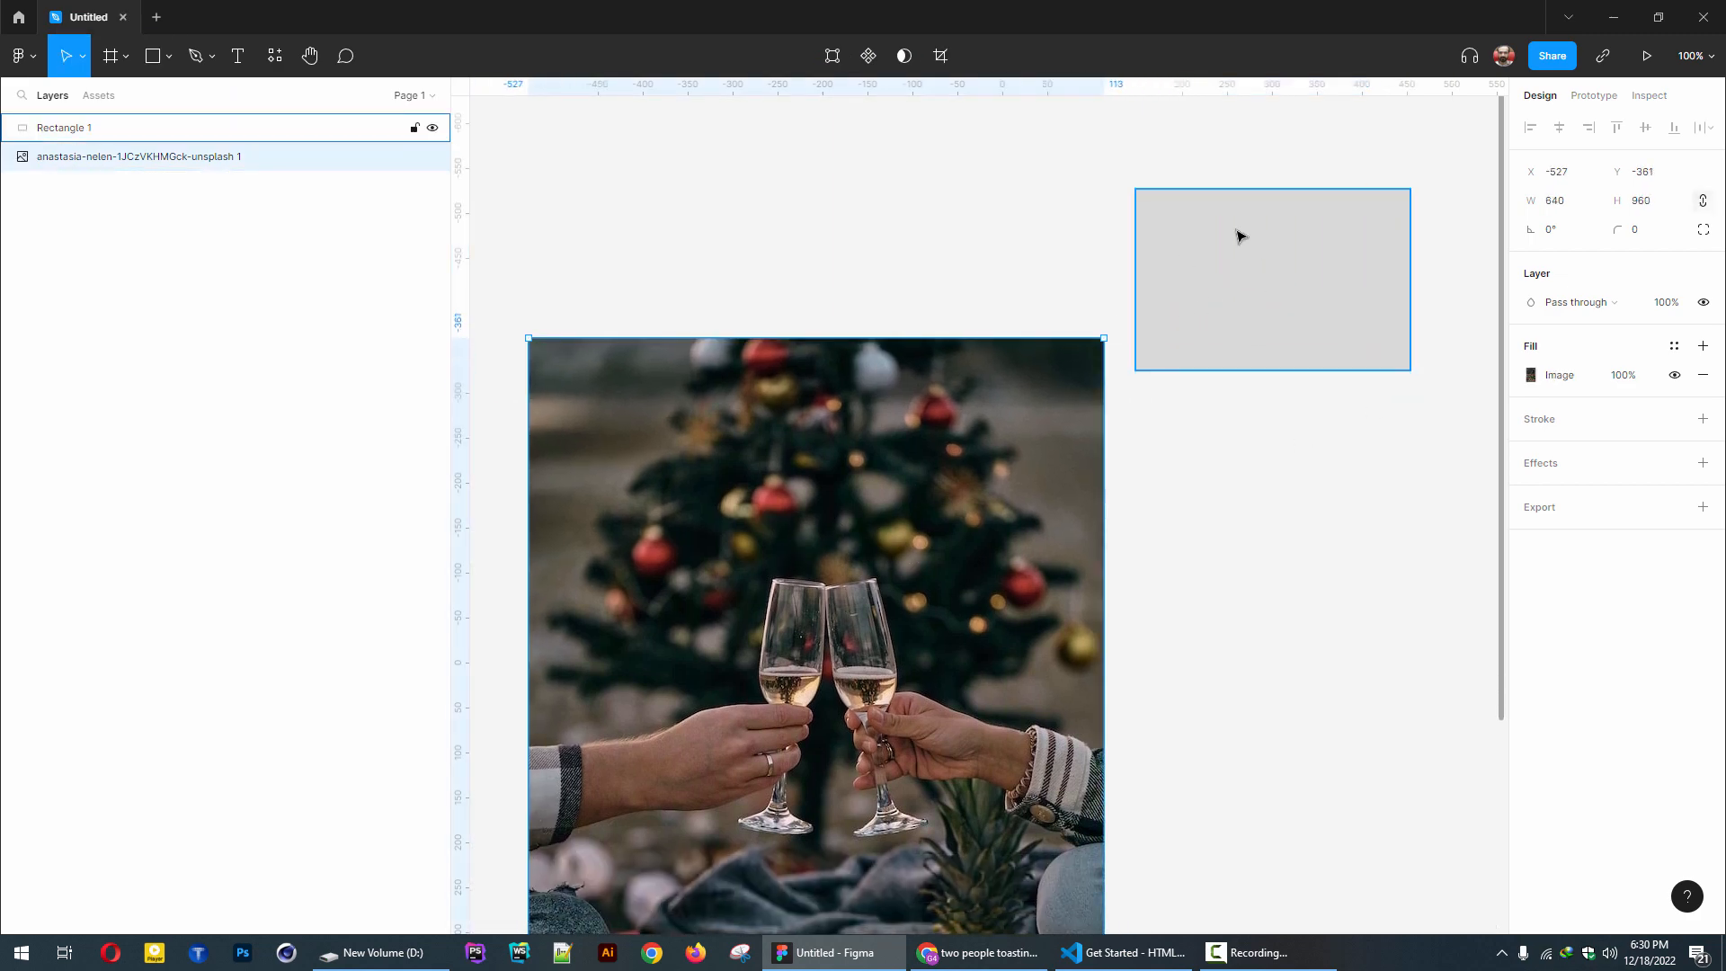
left_click_drag(1239, 297, 887, 170)
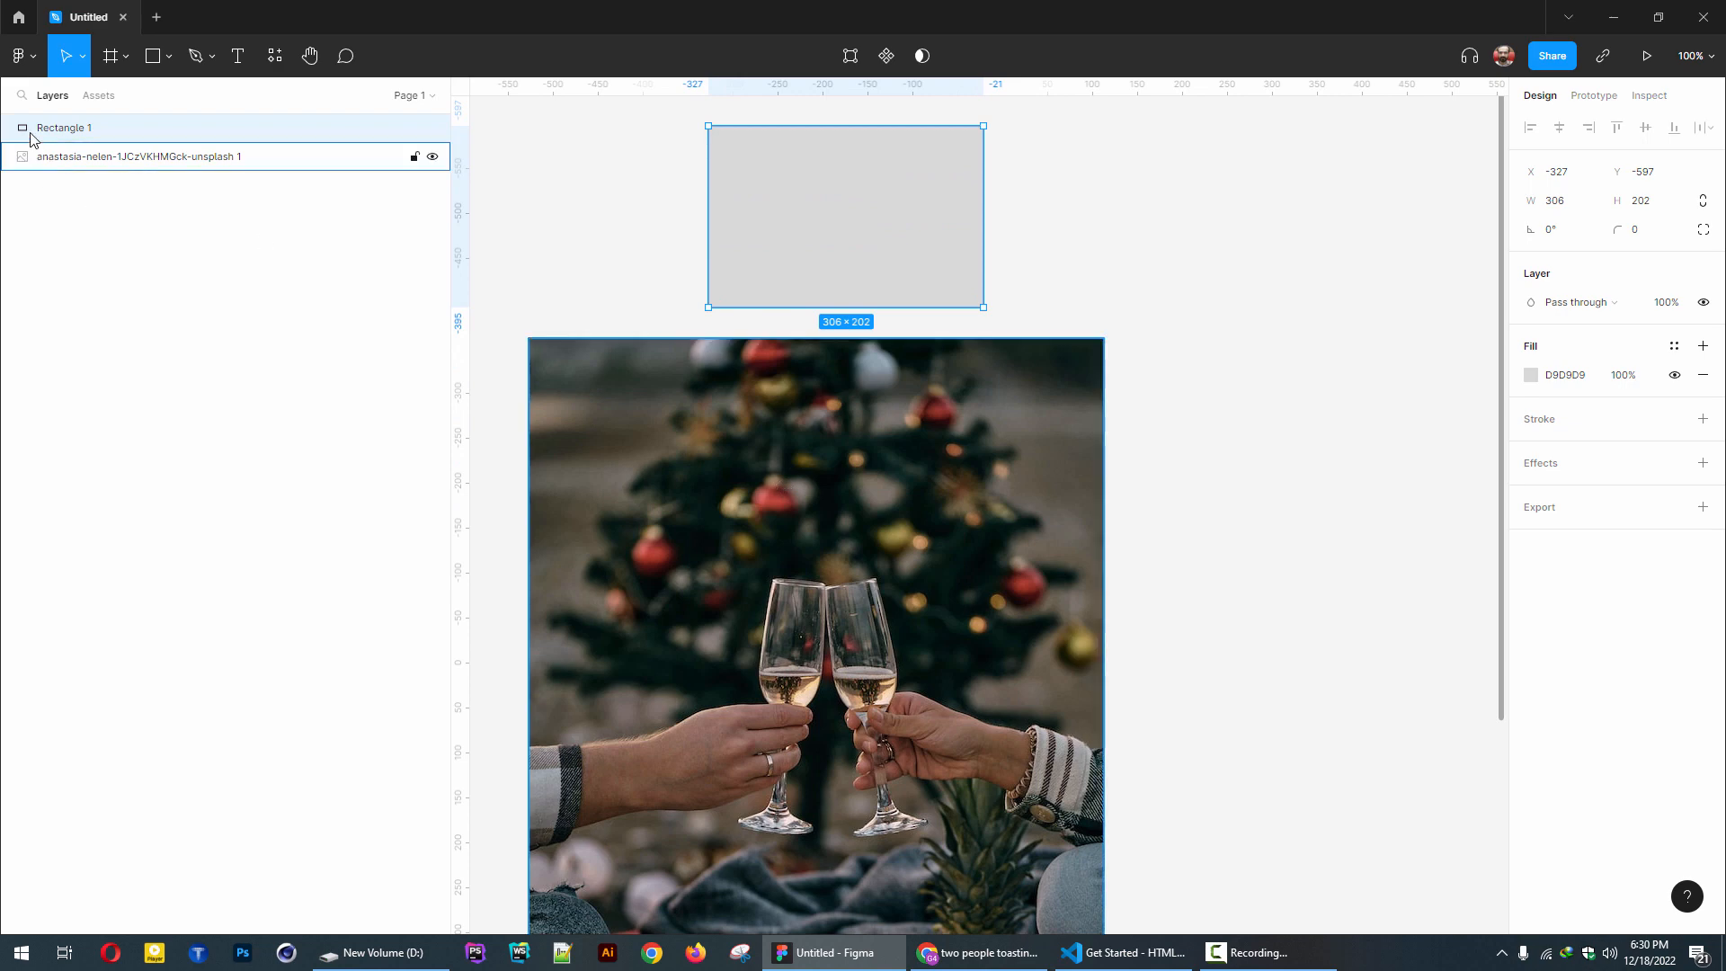
- Bring the photo layer in front of the rectangle and move it over the rectangle to about X -504, Y -713
left_click(77, 162)
left_click_drag(76, 162, 79, 117)
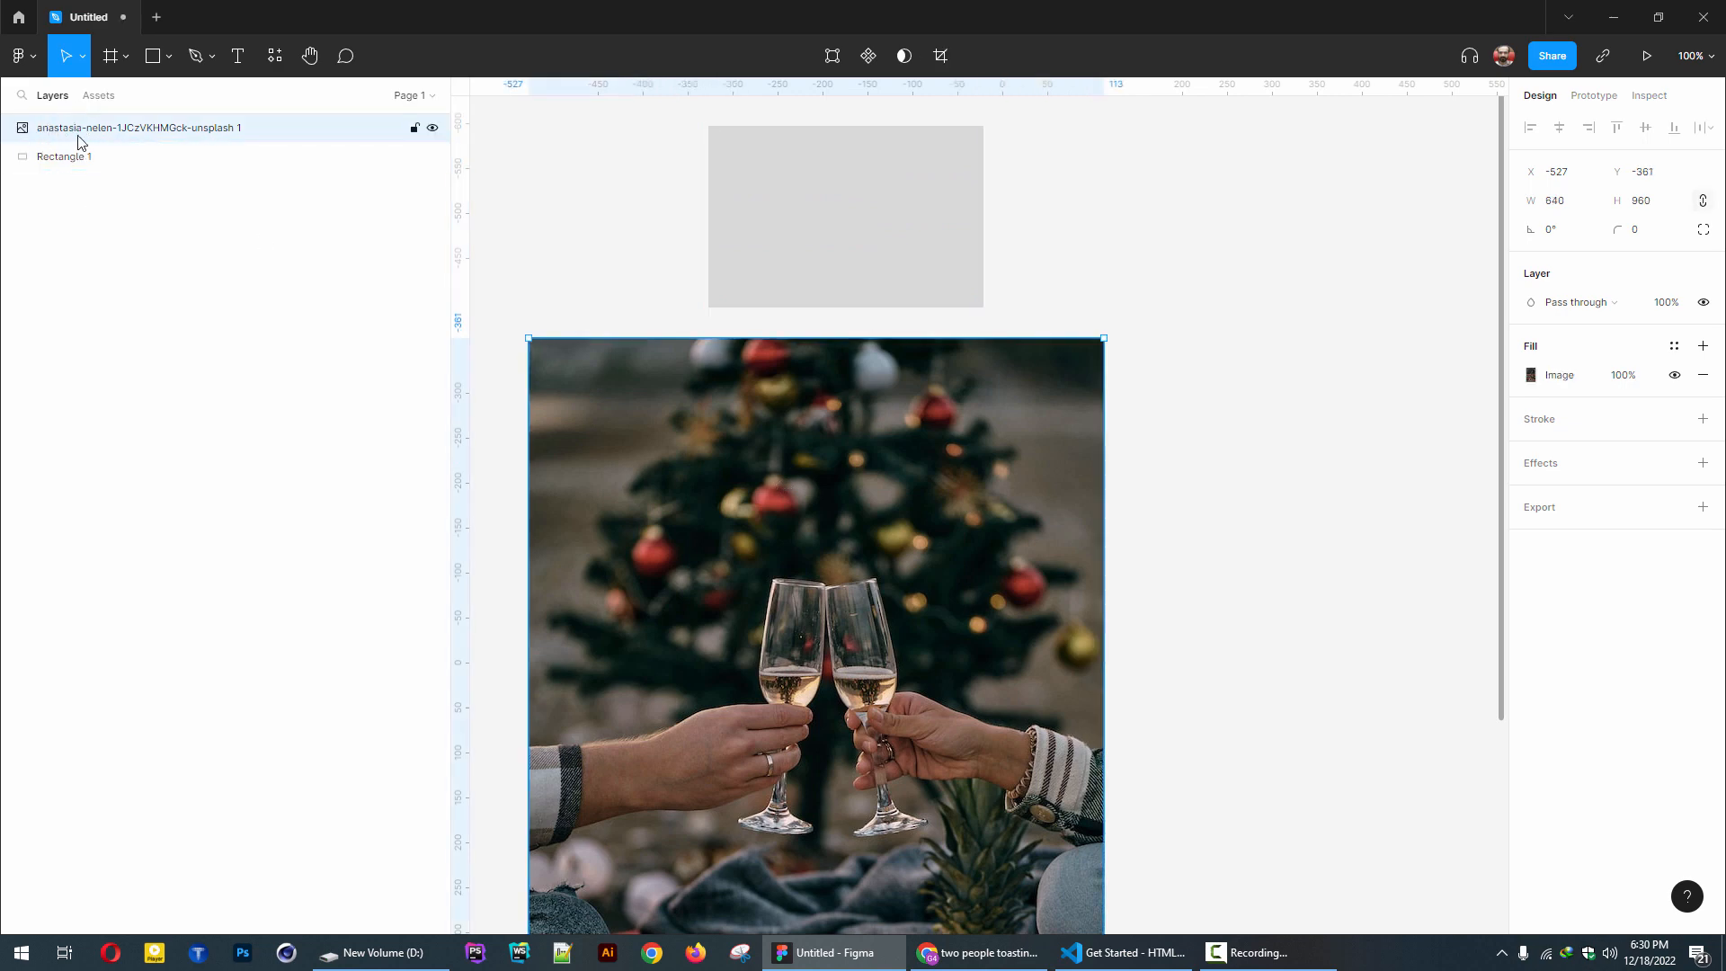
left_click_drag(662, 577, 684, 350)
scroll(899, 404, "up", 2)
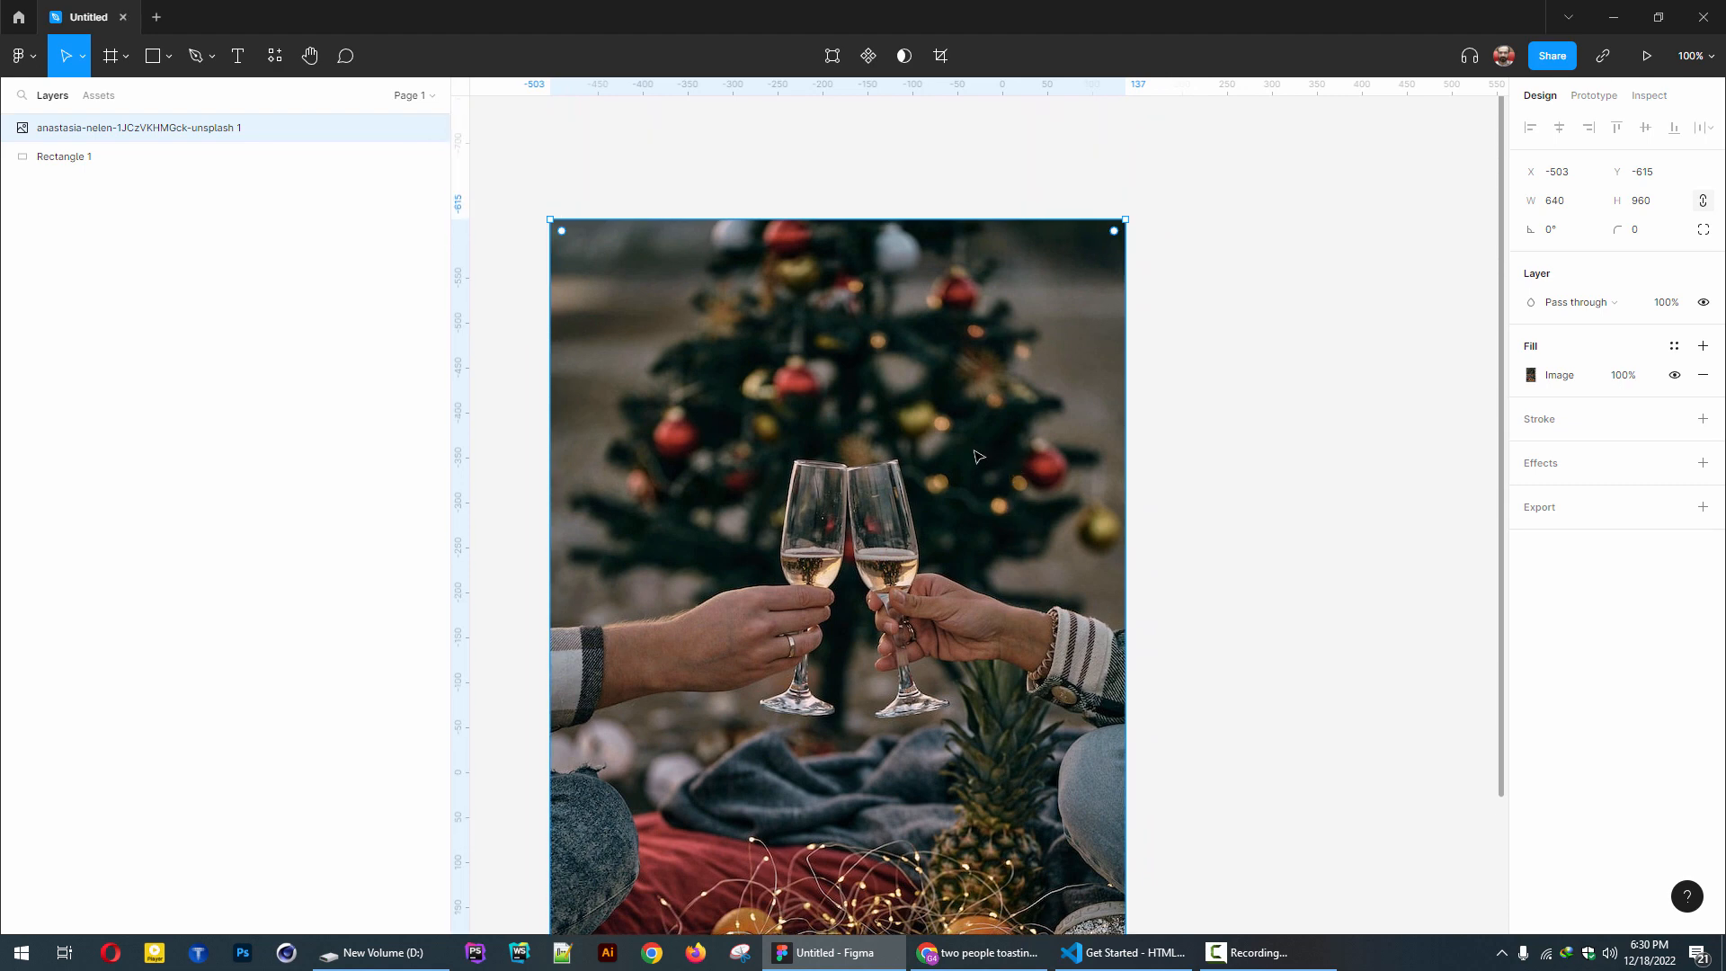
left_click_drag(796, 450, 795, 362)
- Mask the photo with the rectangle behind it
left_click(70, 163)
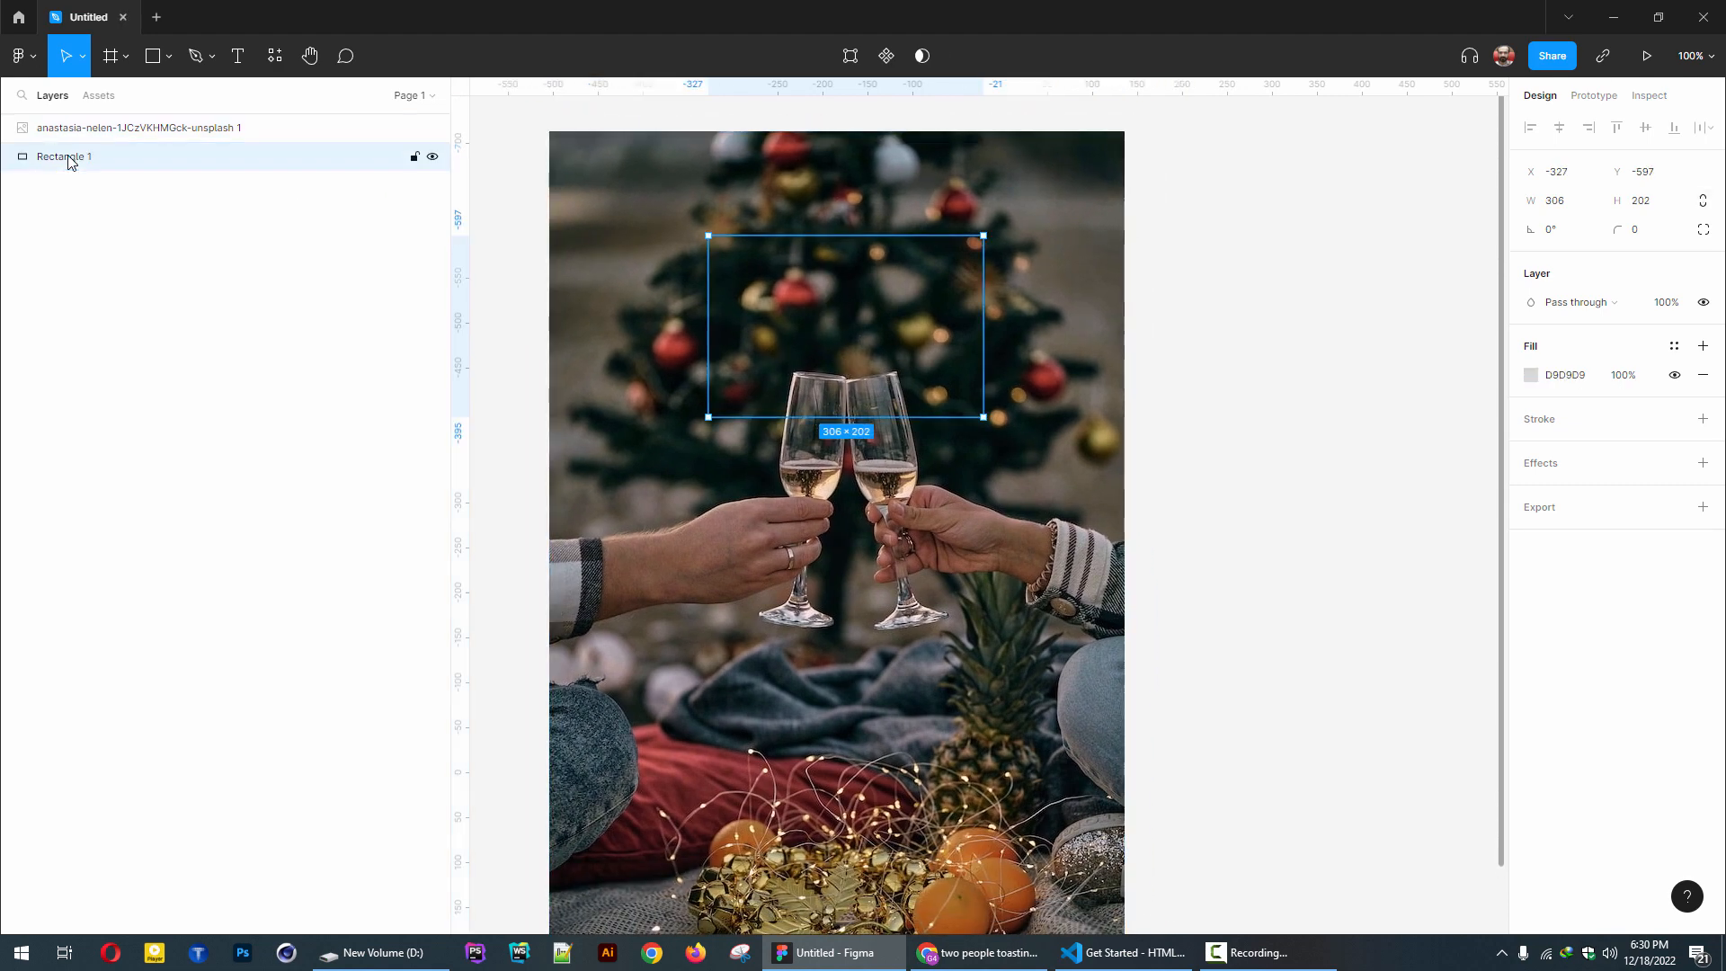
left_click(94, 128, "shift")
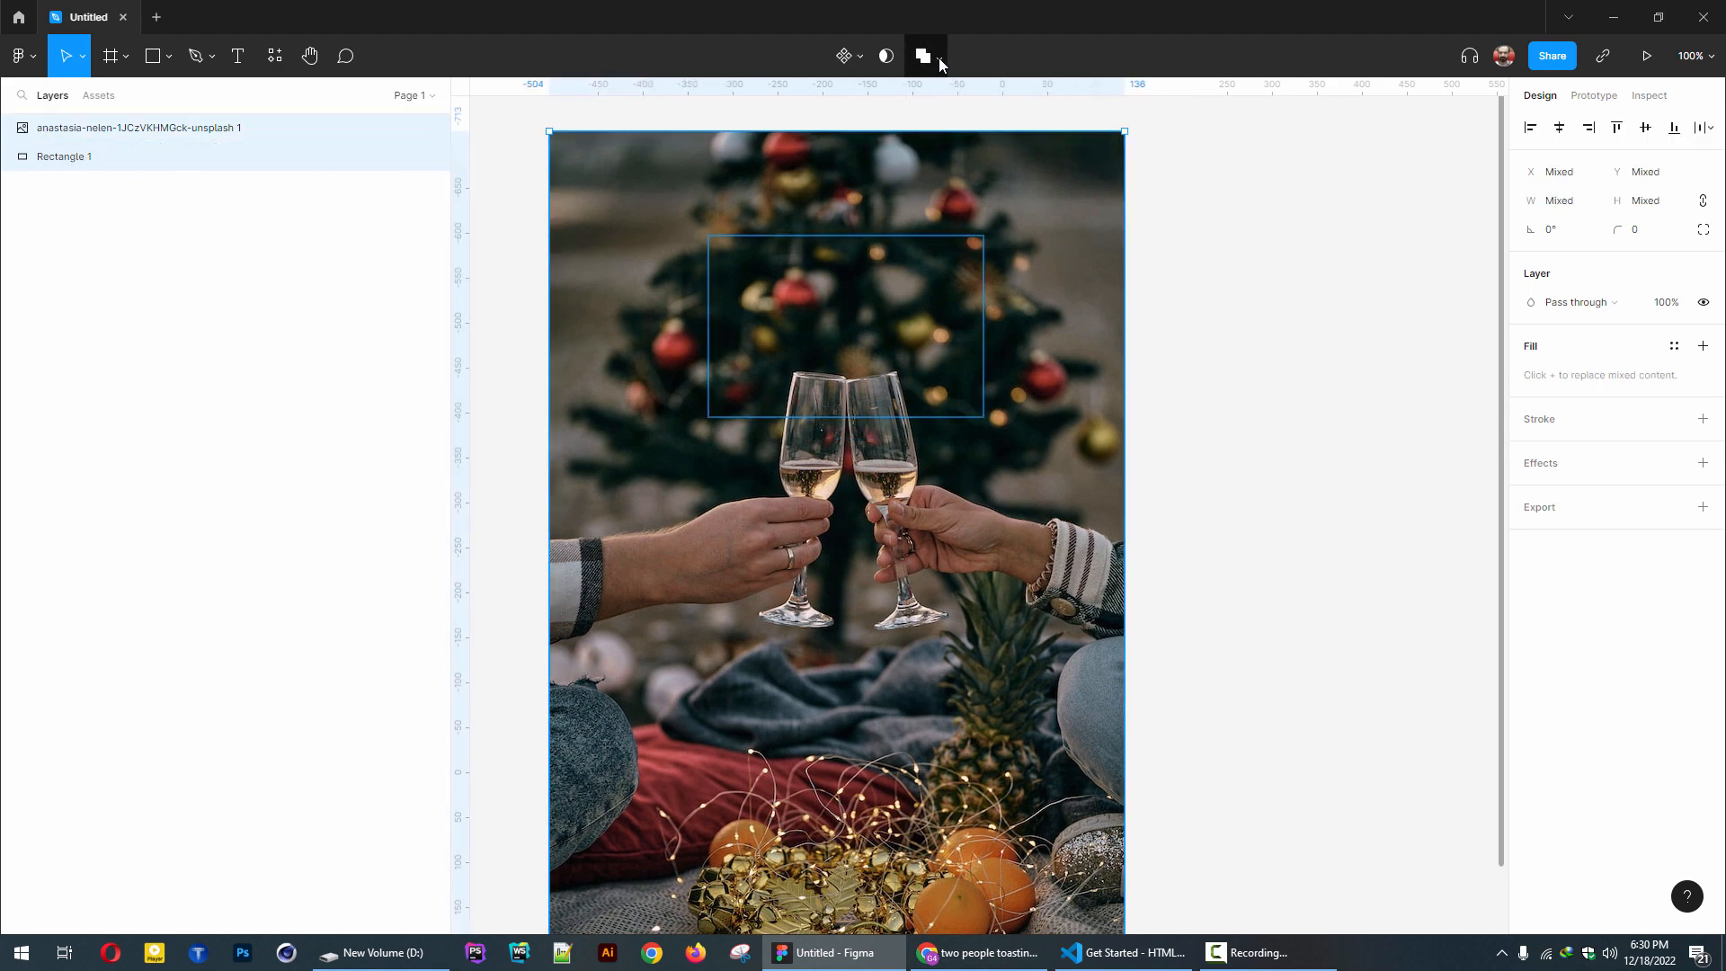
left_click(884, 58)
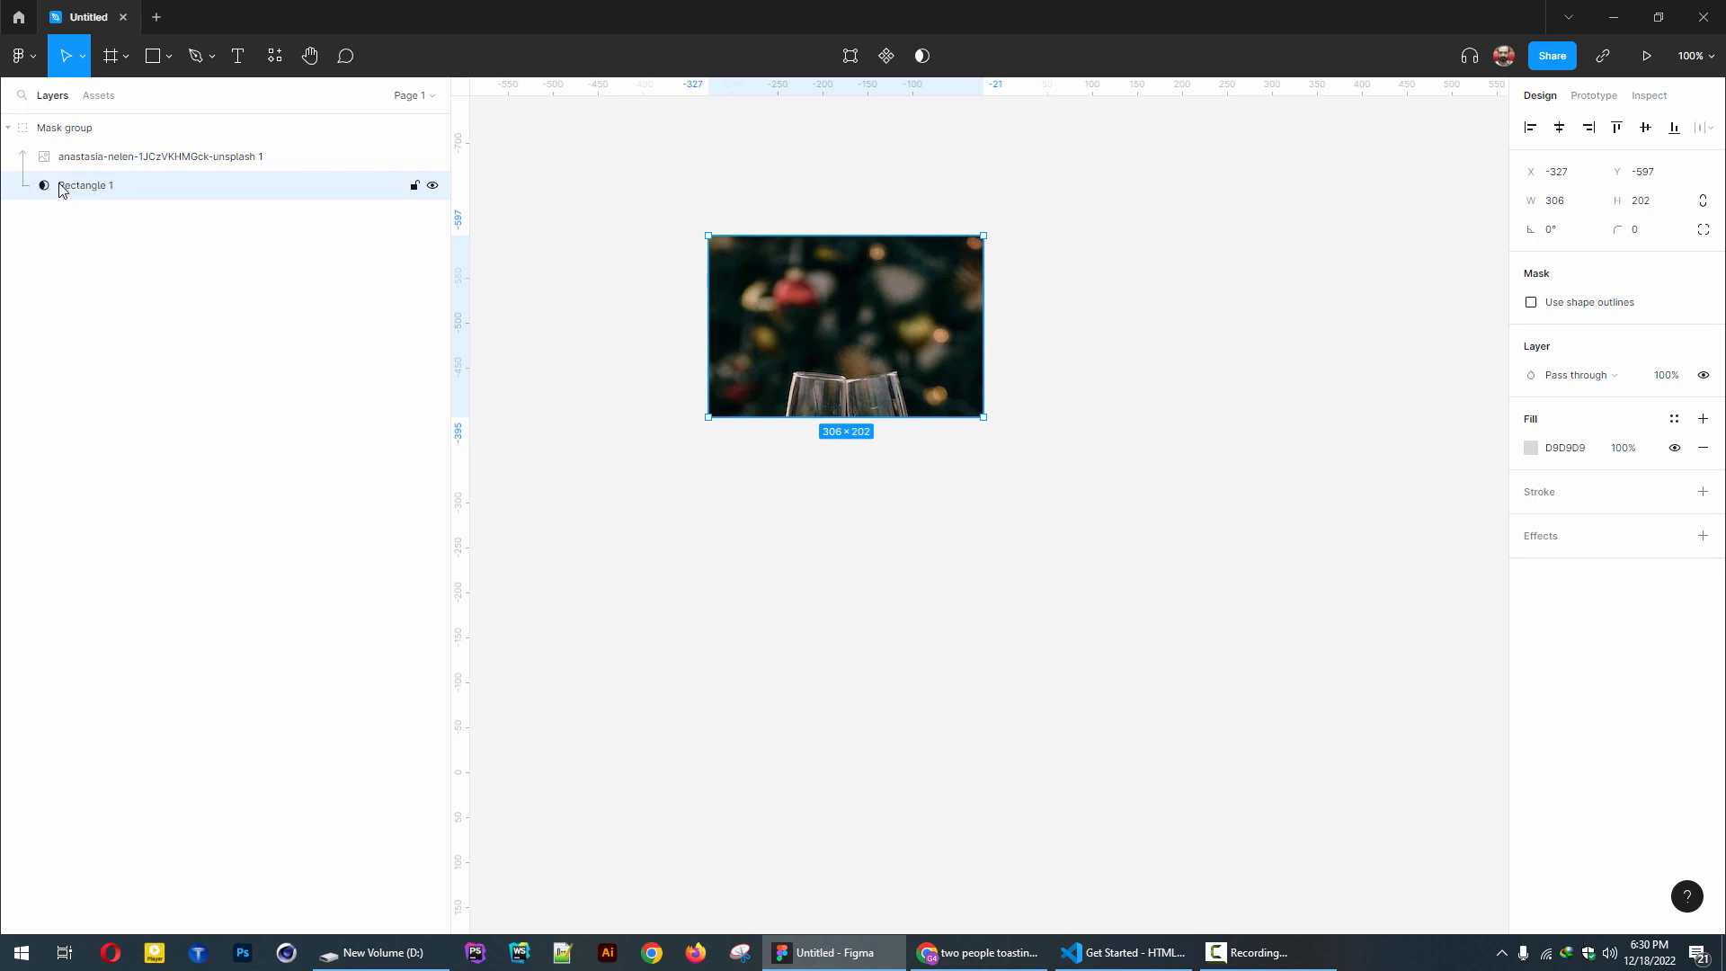
- Resize the photo inside the mask to about 353 × 384 and position it at about X -356, Y -653
left_click(121, 162)
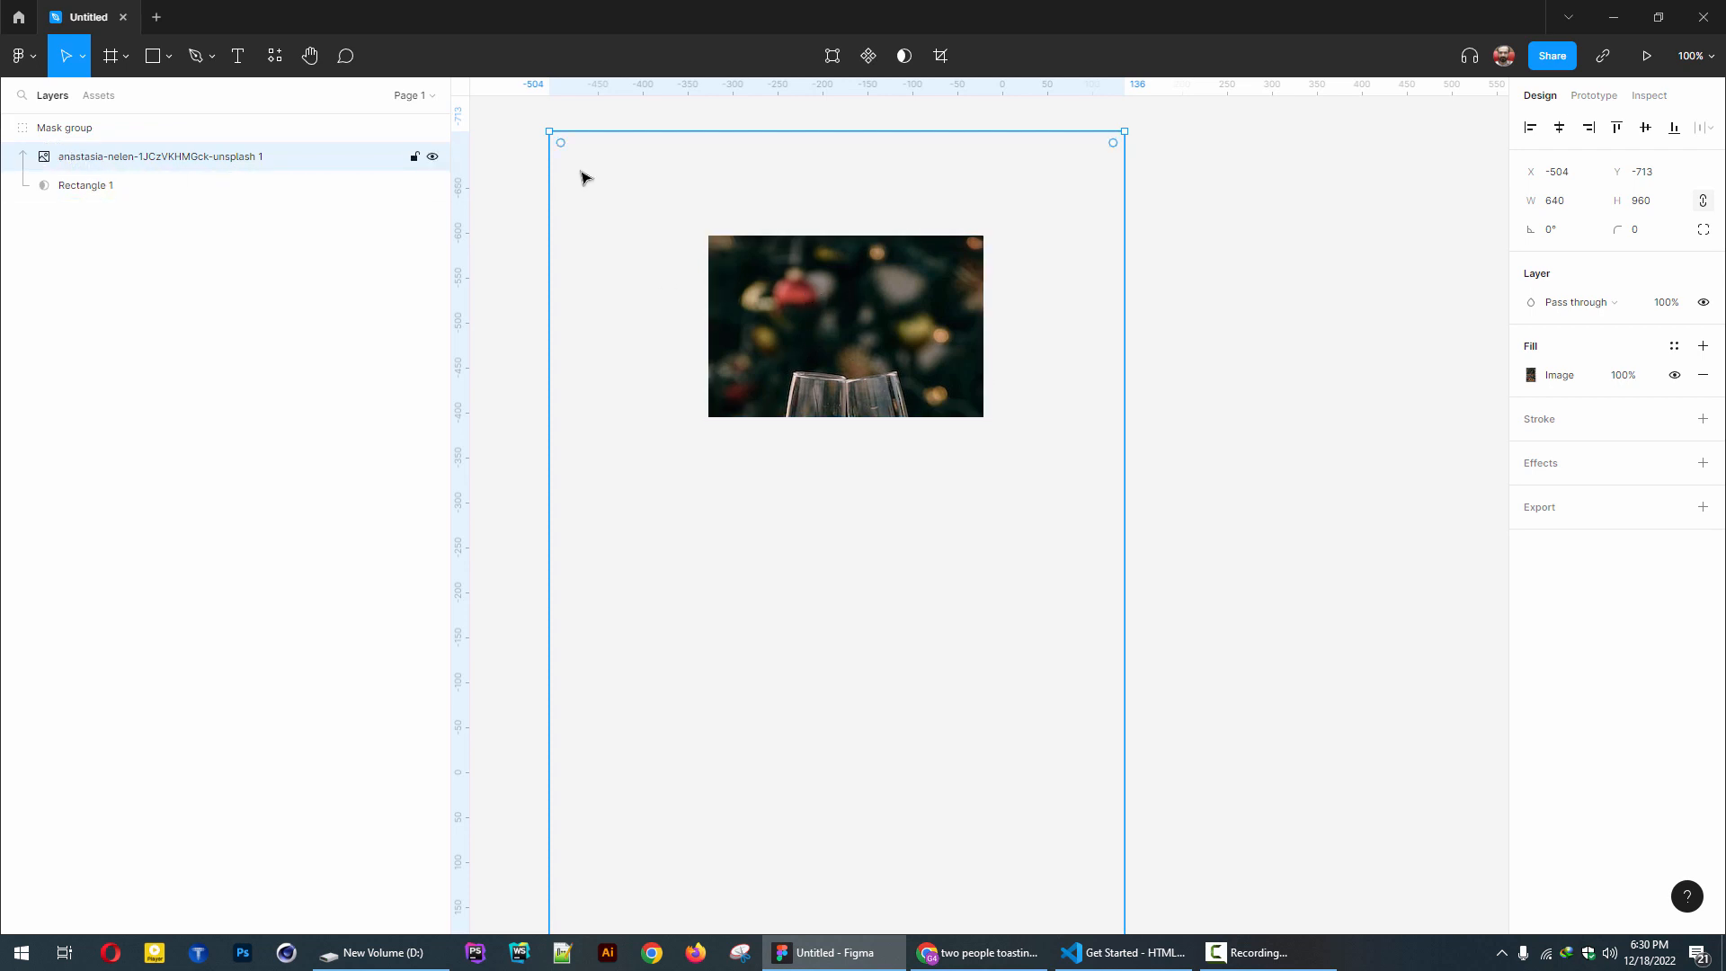
left_click_drag(545, 130, 627, 219)
scroll(795, 296, "down", 4)
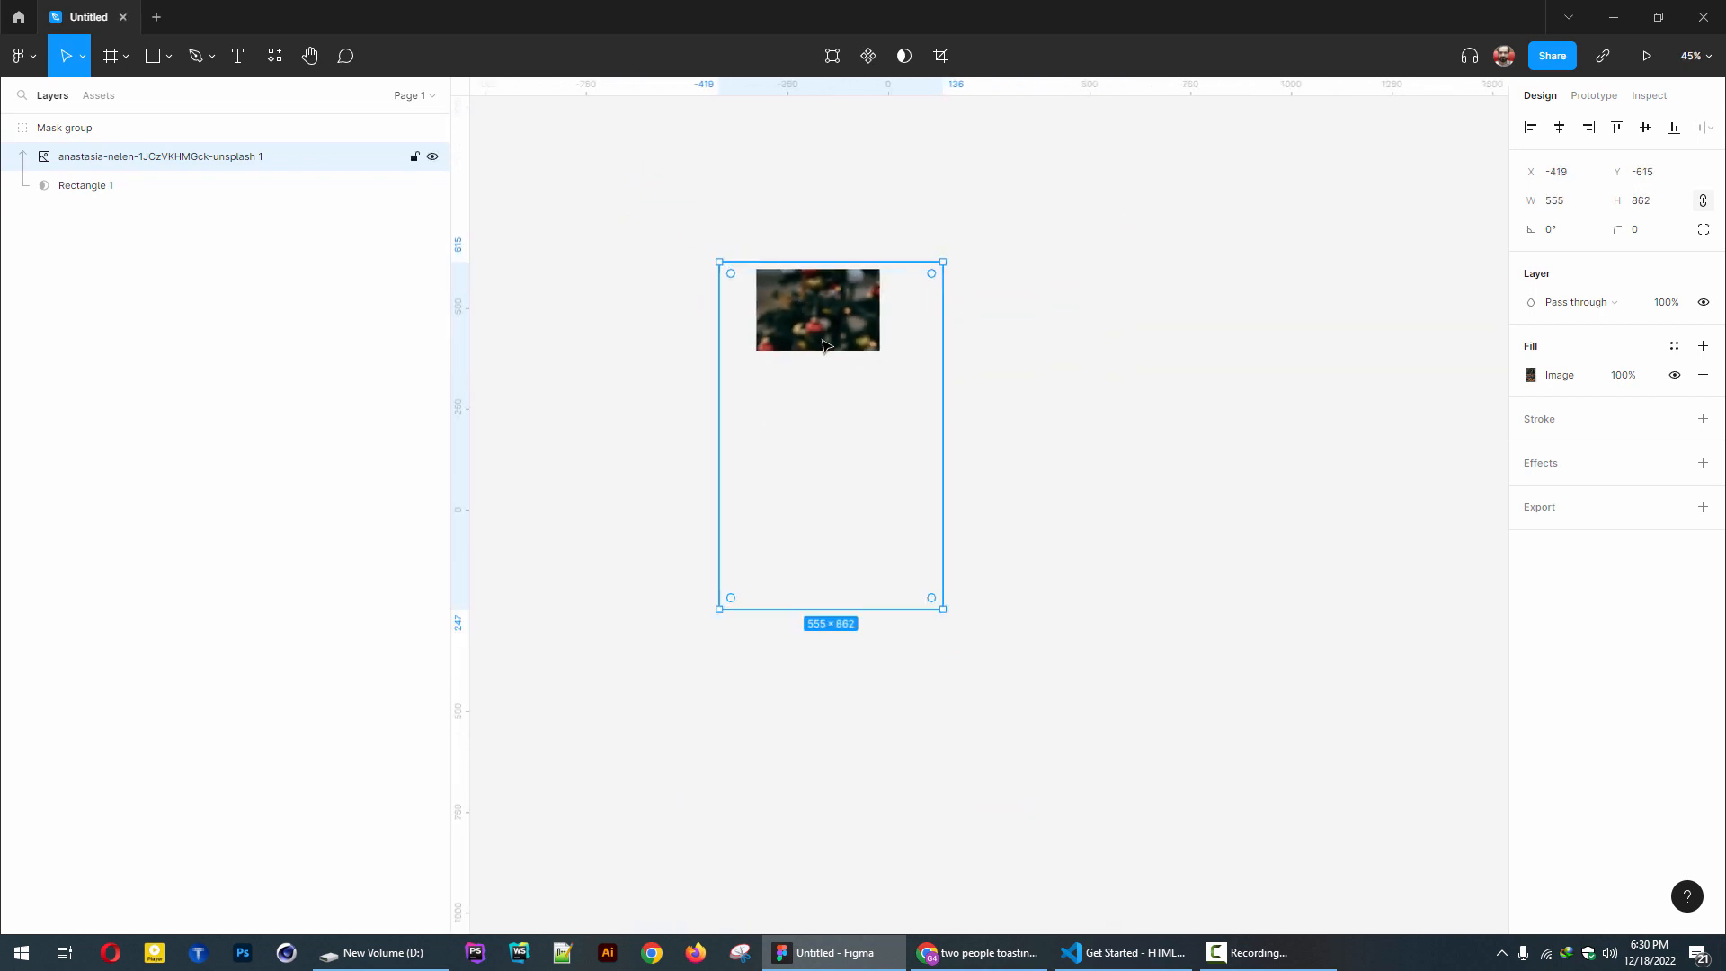
left_click_drag(942, 614, 897, 381)
scroll(843, 309, "up", 2)
scroll(842, 309, "up", 5)
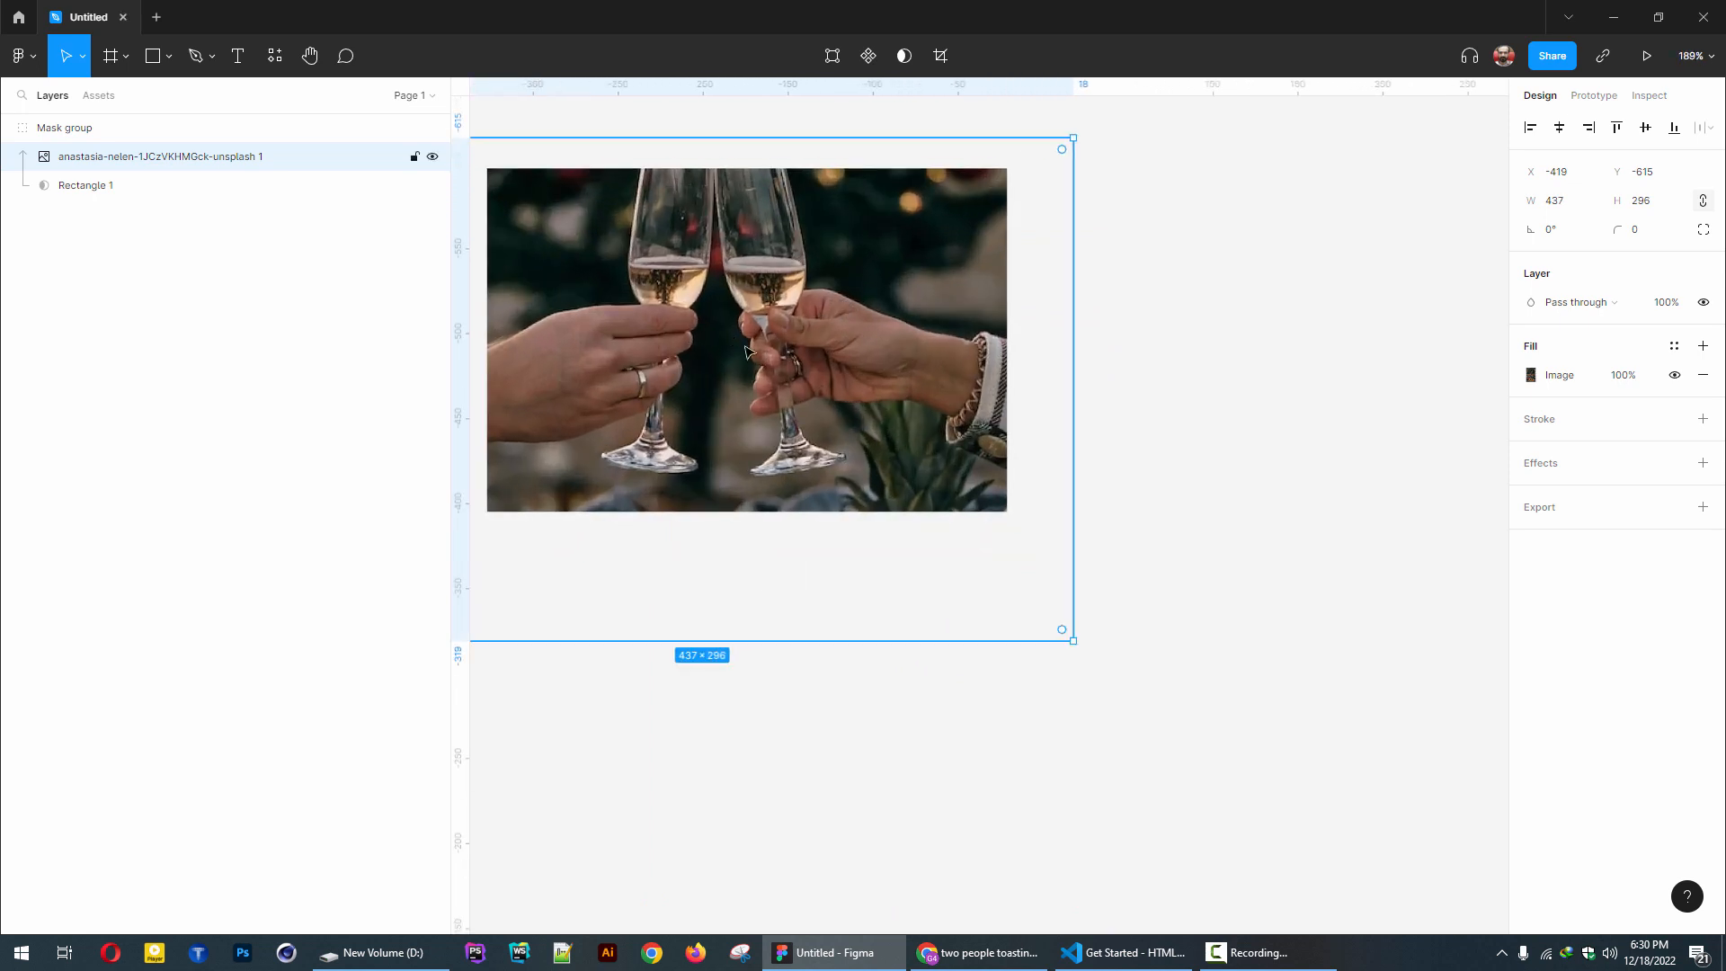
scroll(807, 355, "down", 1)
scroll(806, 355, "up", 1)
scroll(807, 355, "up", 1)
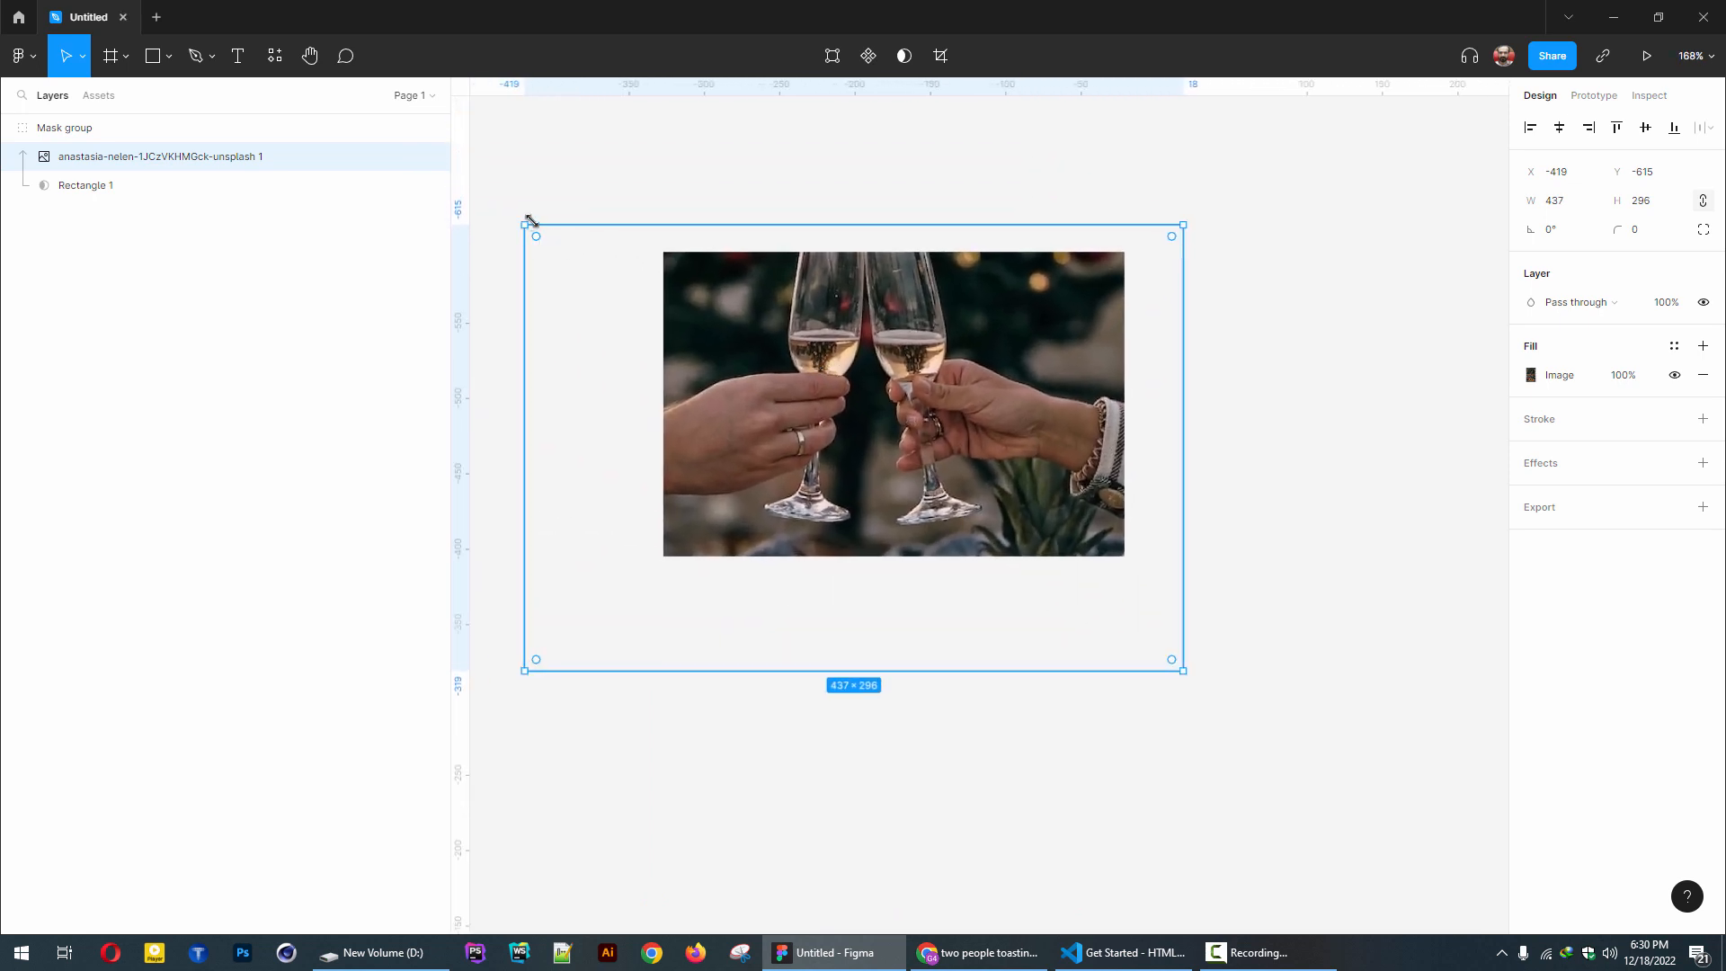
left_click_drag(525, 224, 615, 194)
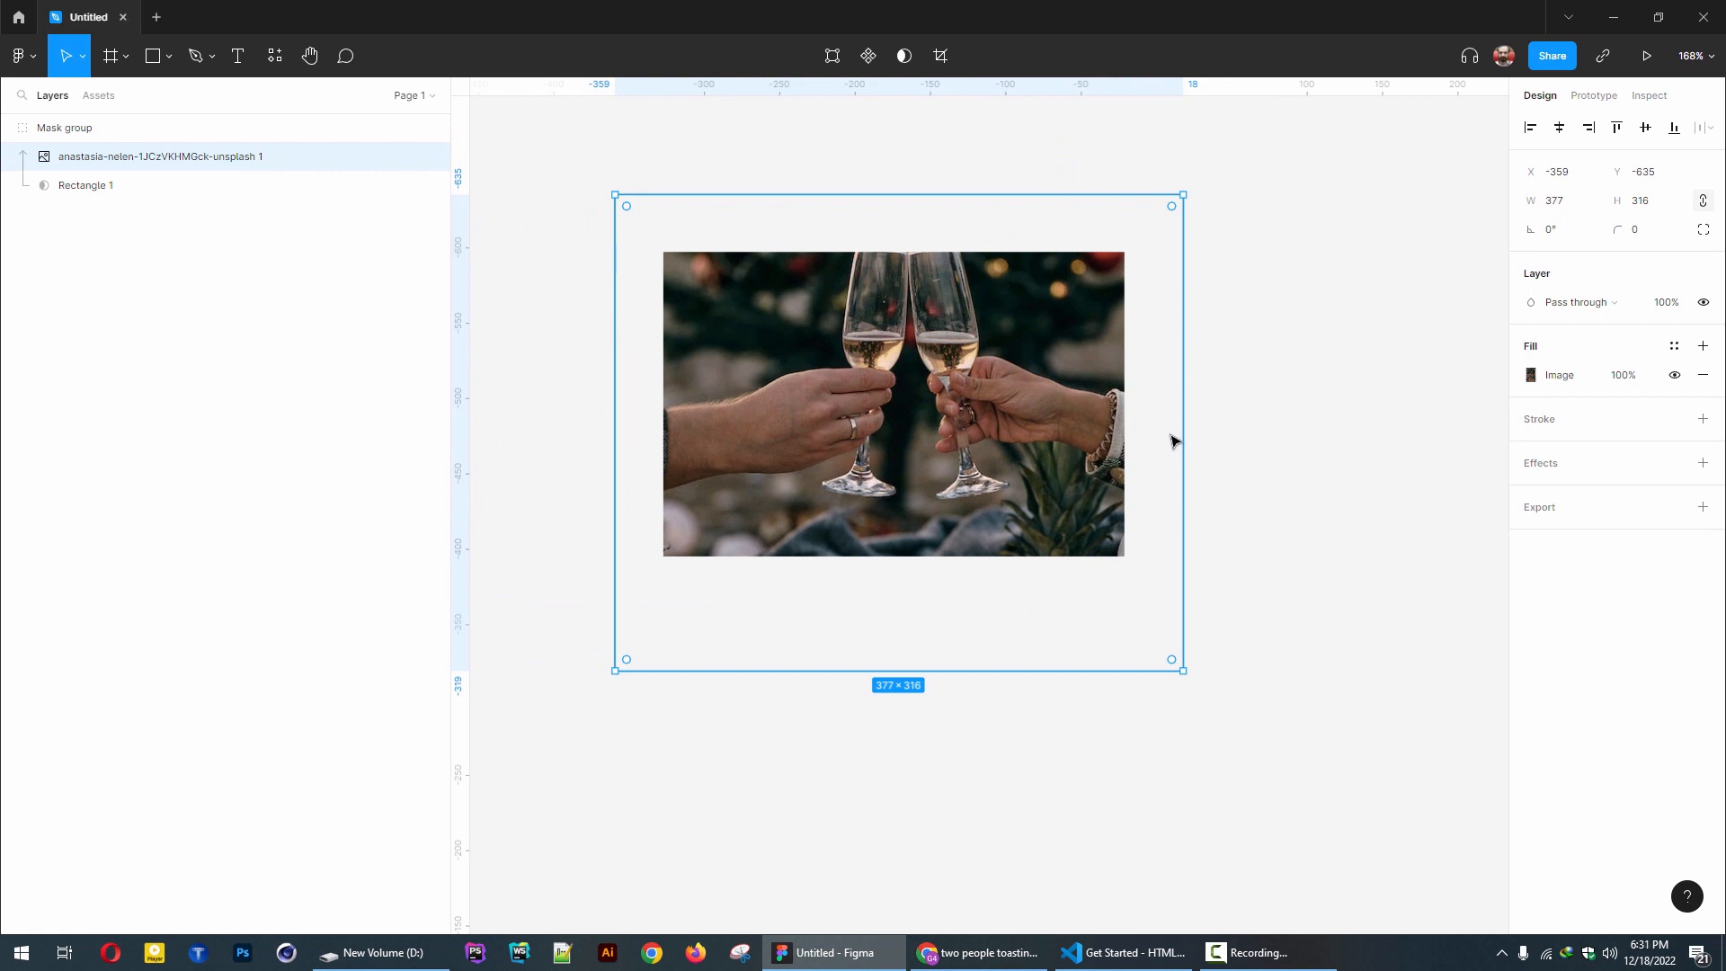
left_click_drag(1167, 428, 1147, 418)
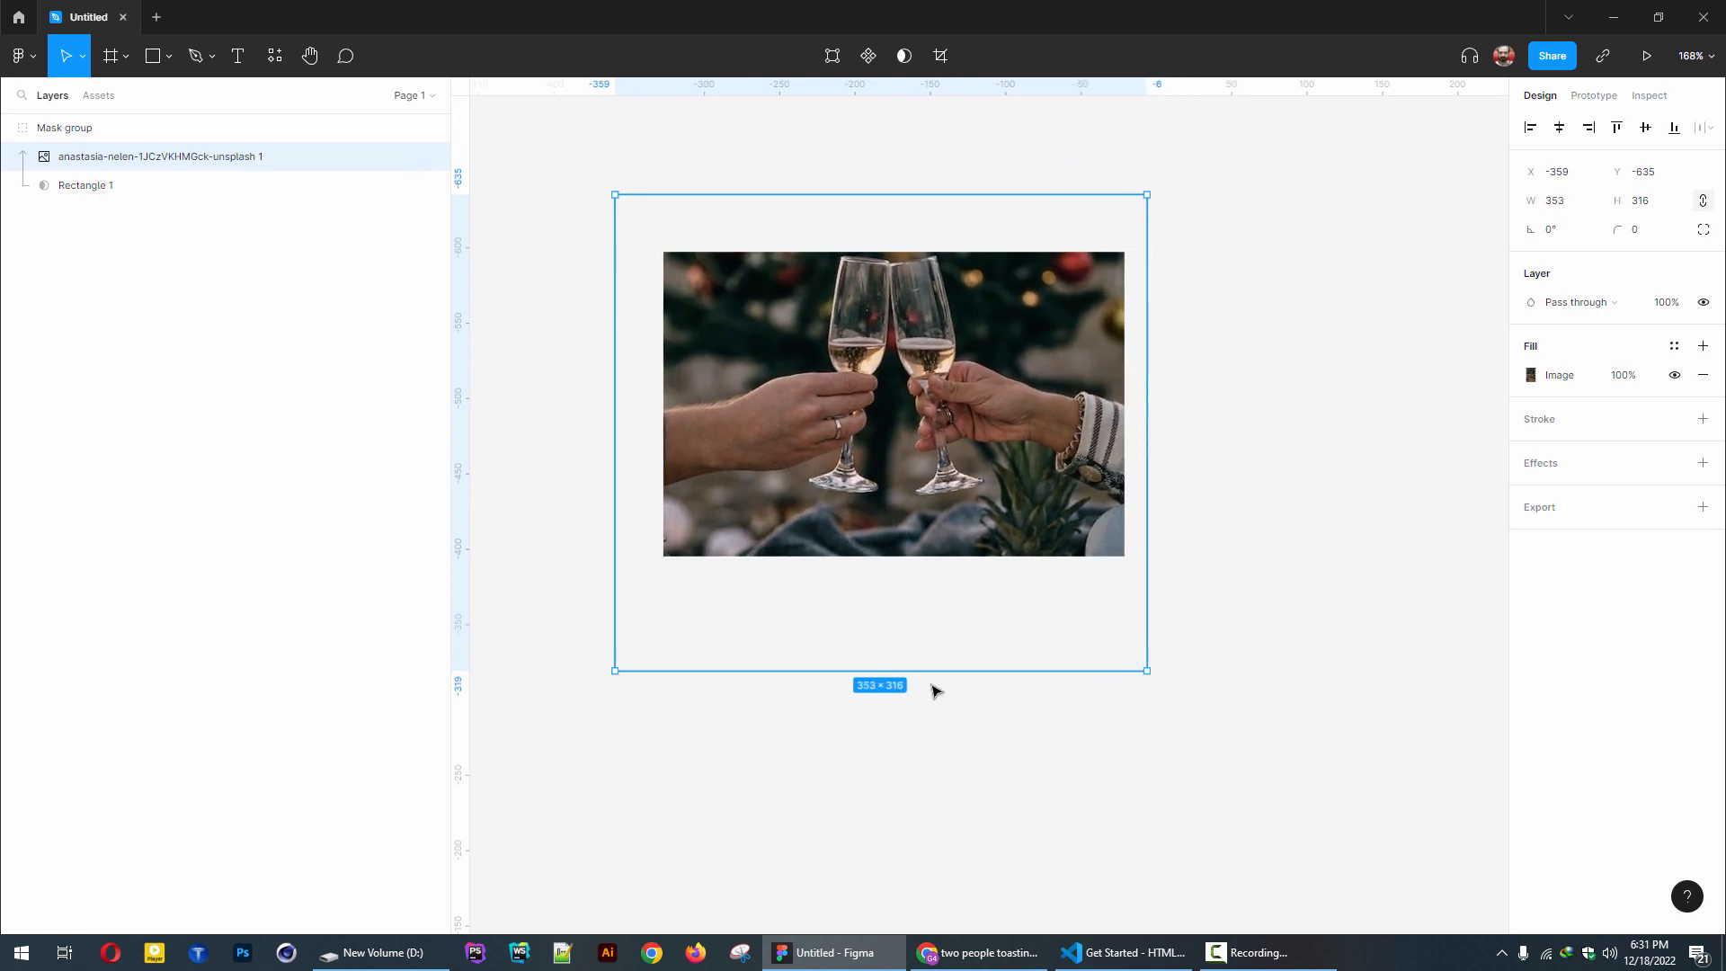
left_click_drag(942, 717, 948, 781)
mouse_move(897, 466)
left_mouse_down()
mouse_move(910, 419)
mouse_move(899, 440)
left_mouse_up()
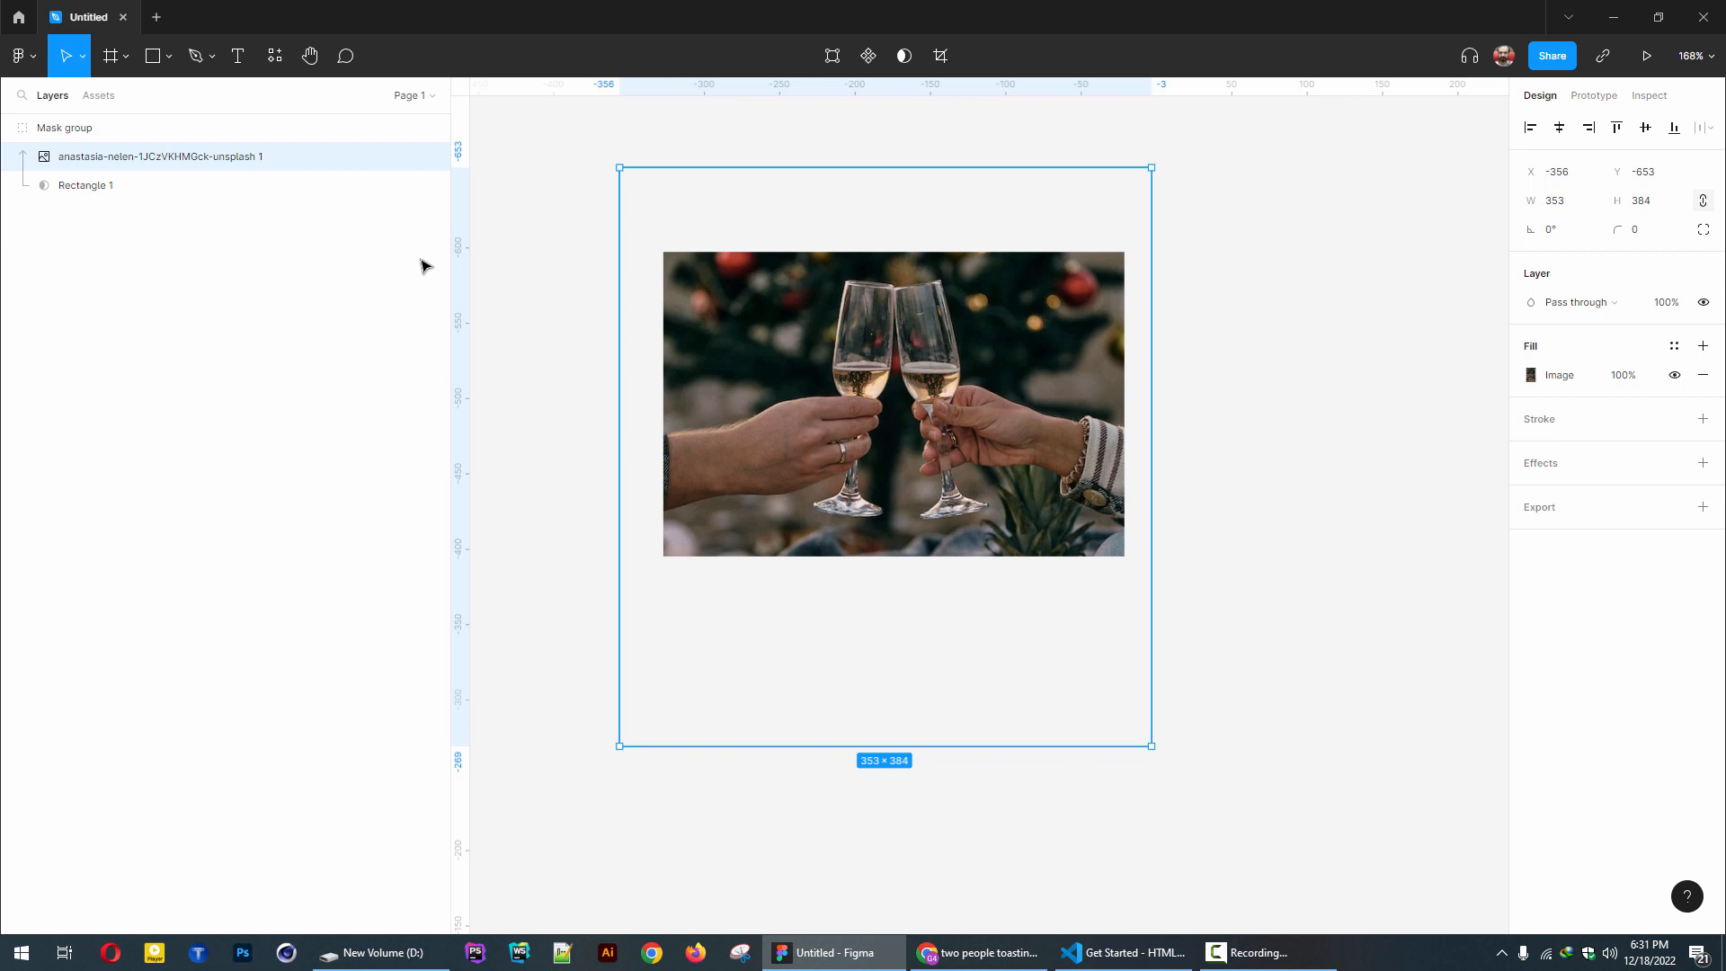
- Extend the mask rectangle downward to a height of about 271, and clear the selection
left_click(88, 189)
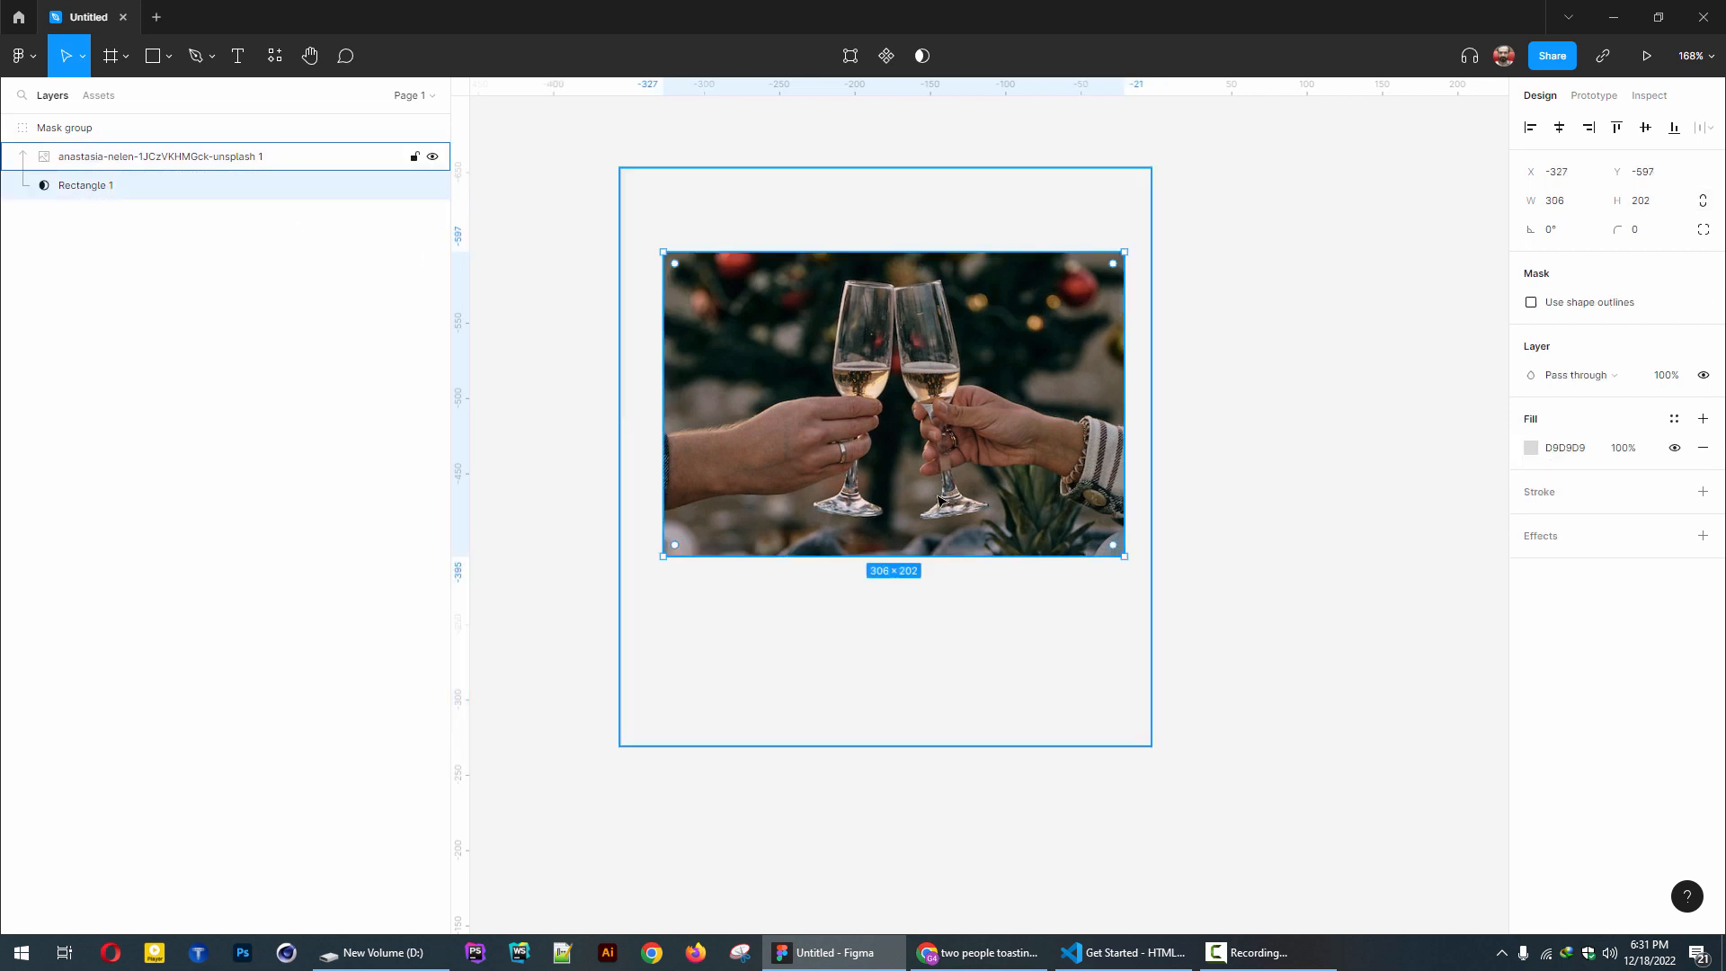
left_click_drag(893, 557, 893, 661)
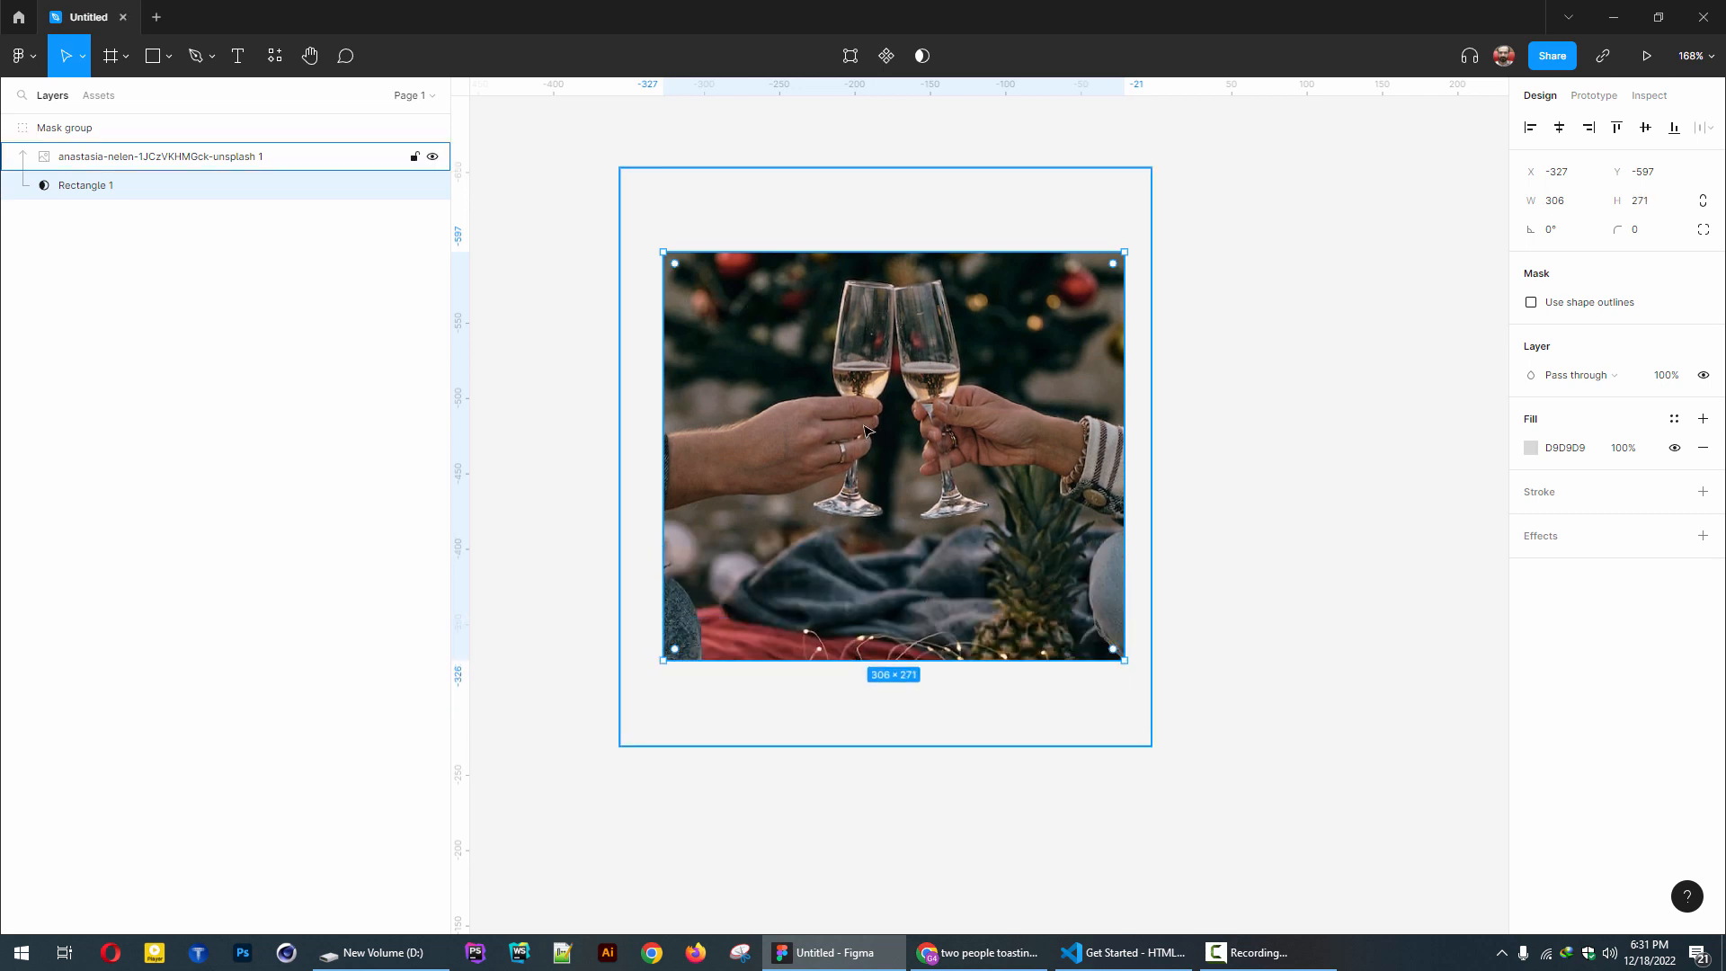
left_click(538, 261)
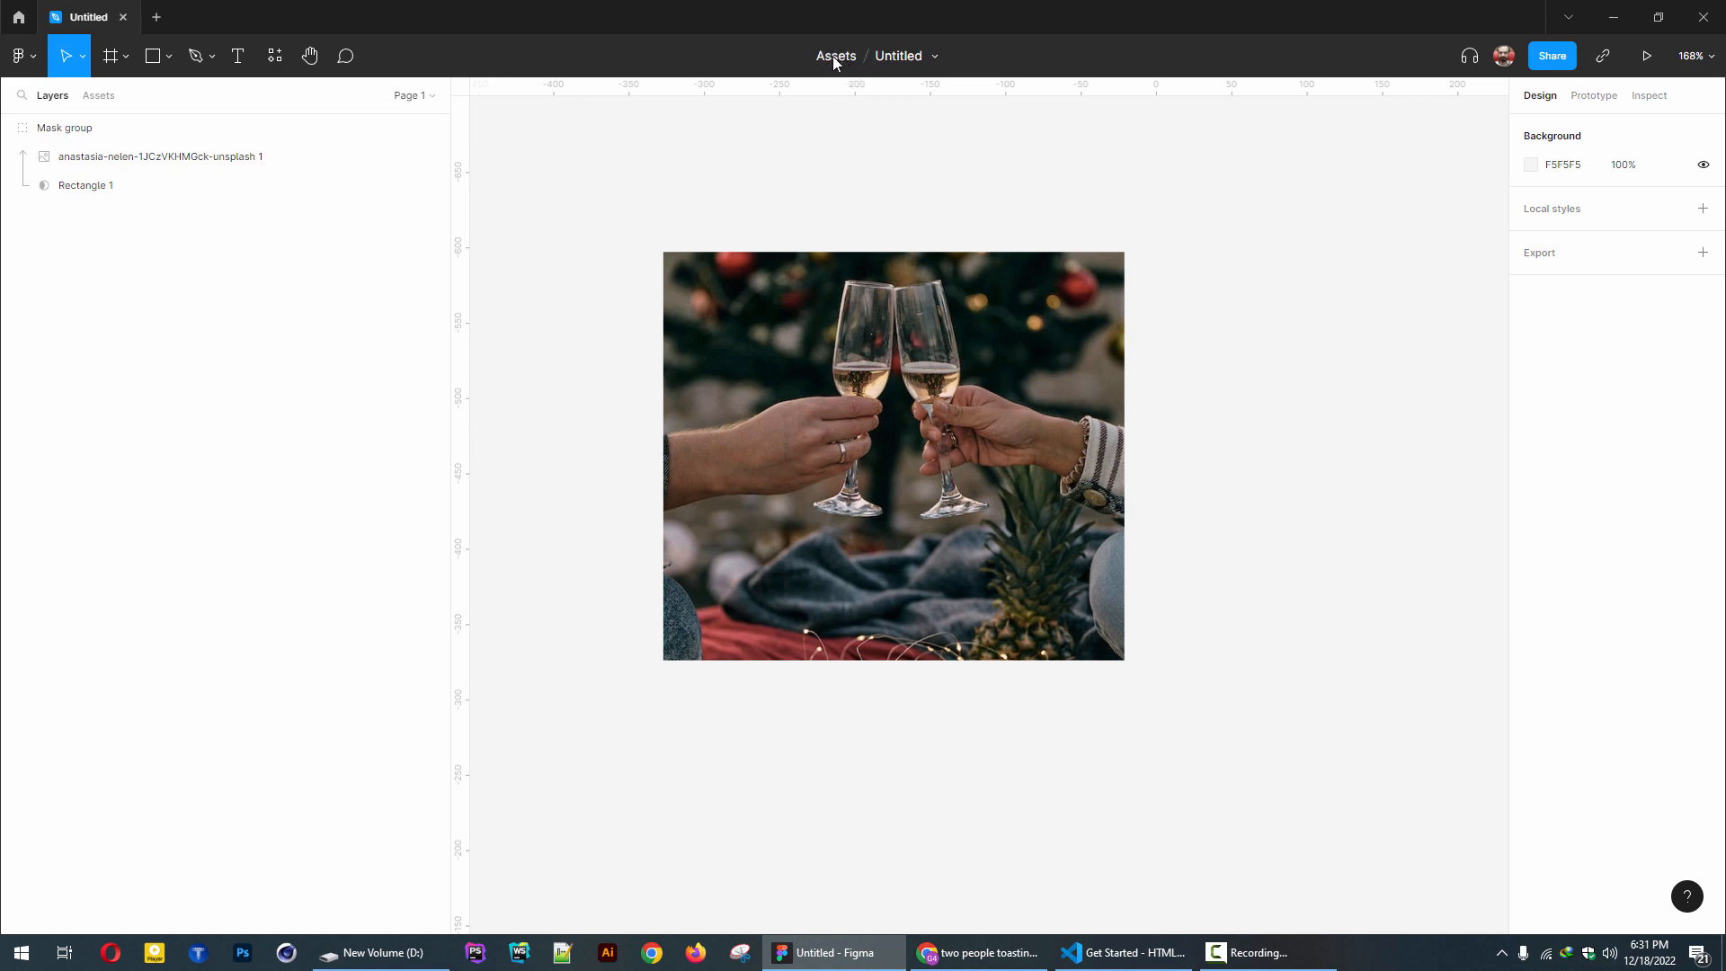
- Rename the design file as "my first intro project"
left_click(899, 56)
type("my first intro project")
key("Return")
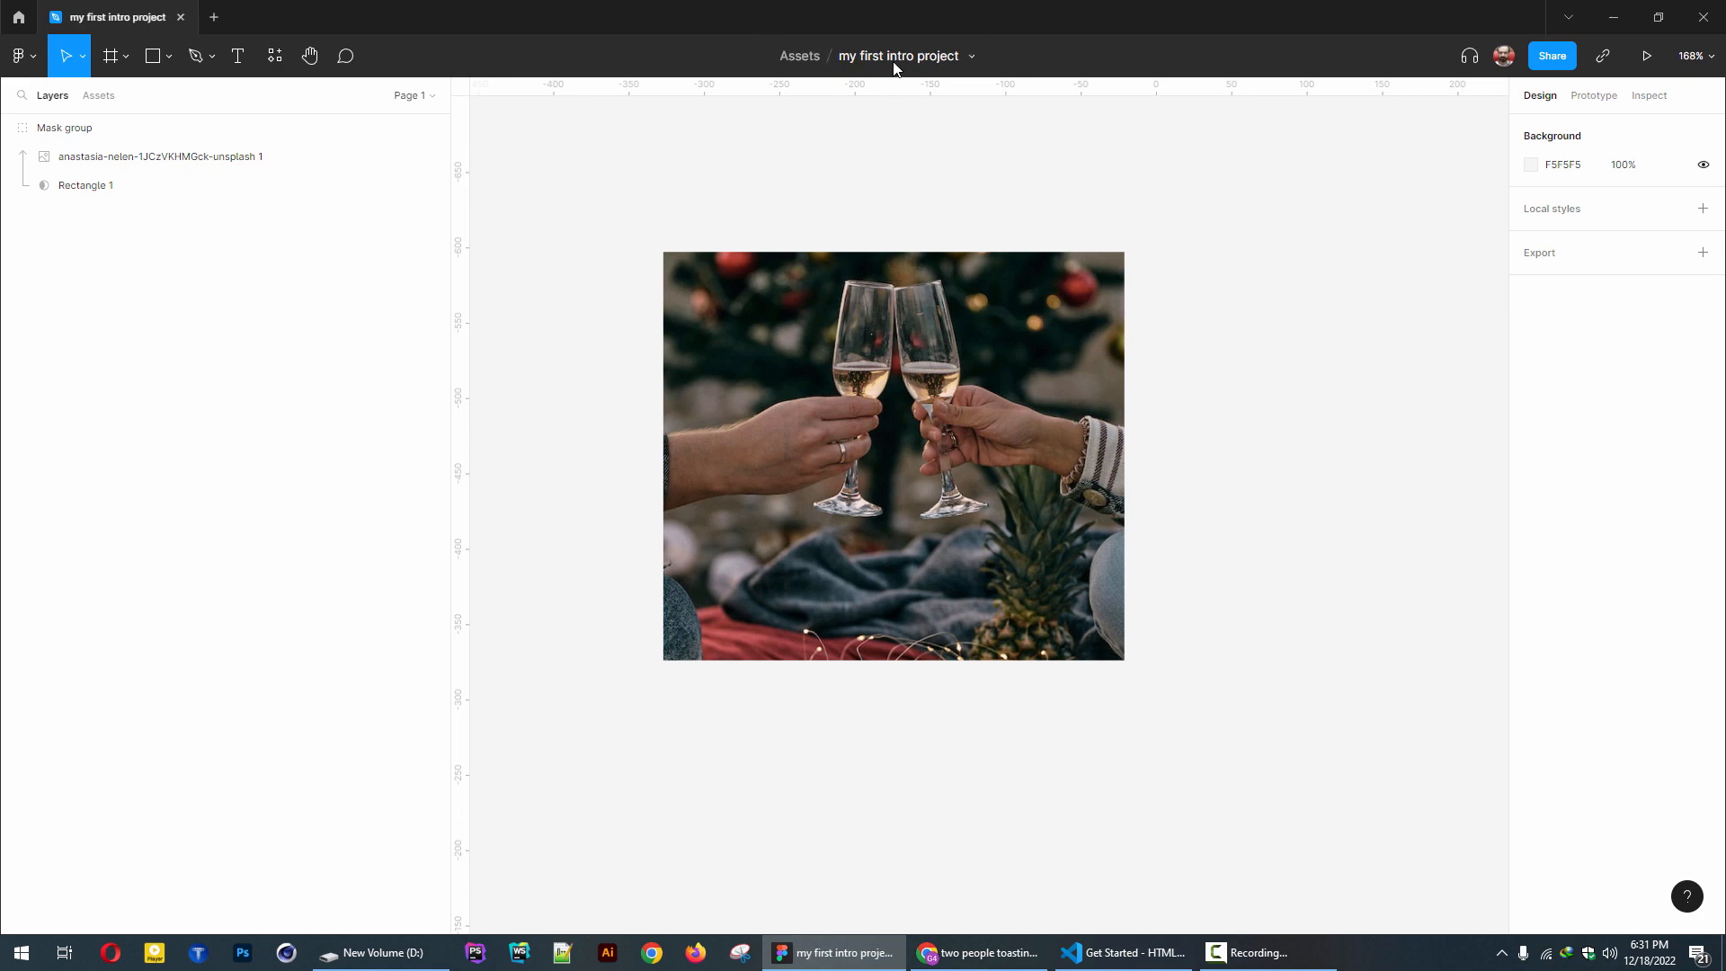
left_click(971, 57)
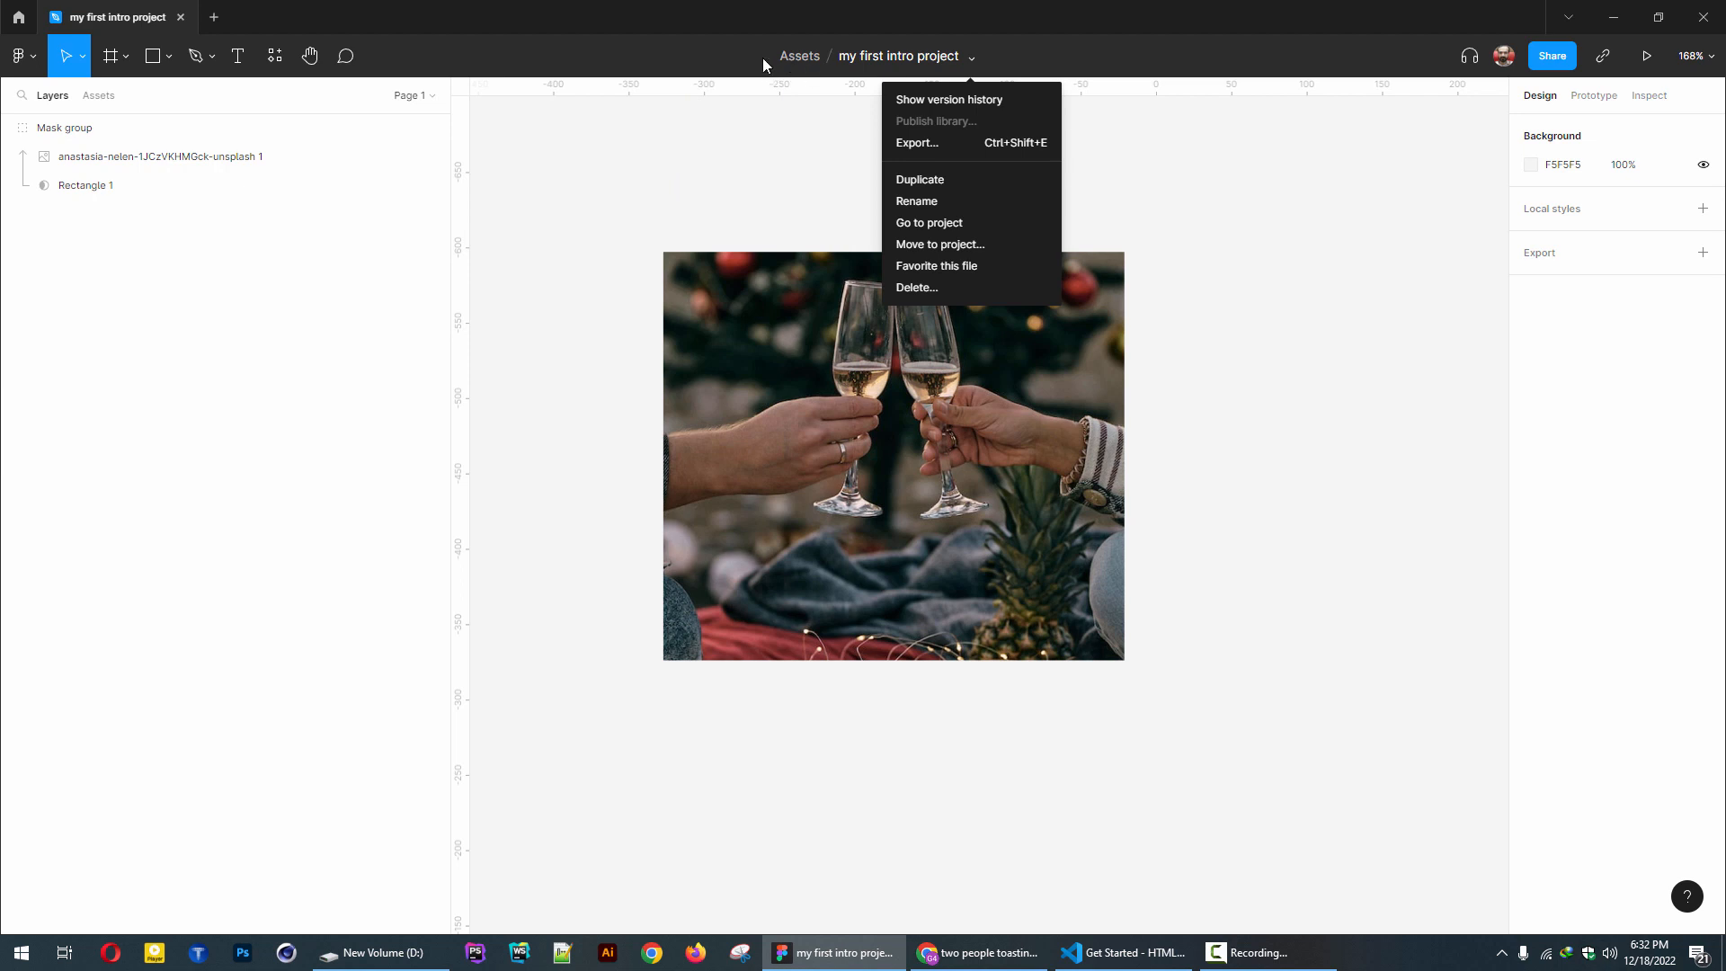
left_click(1322, 220)
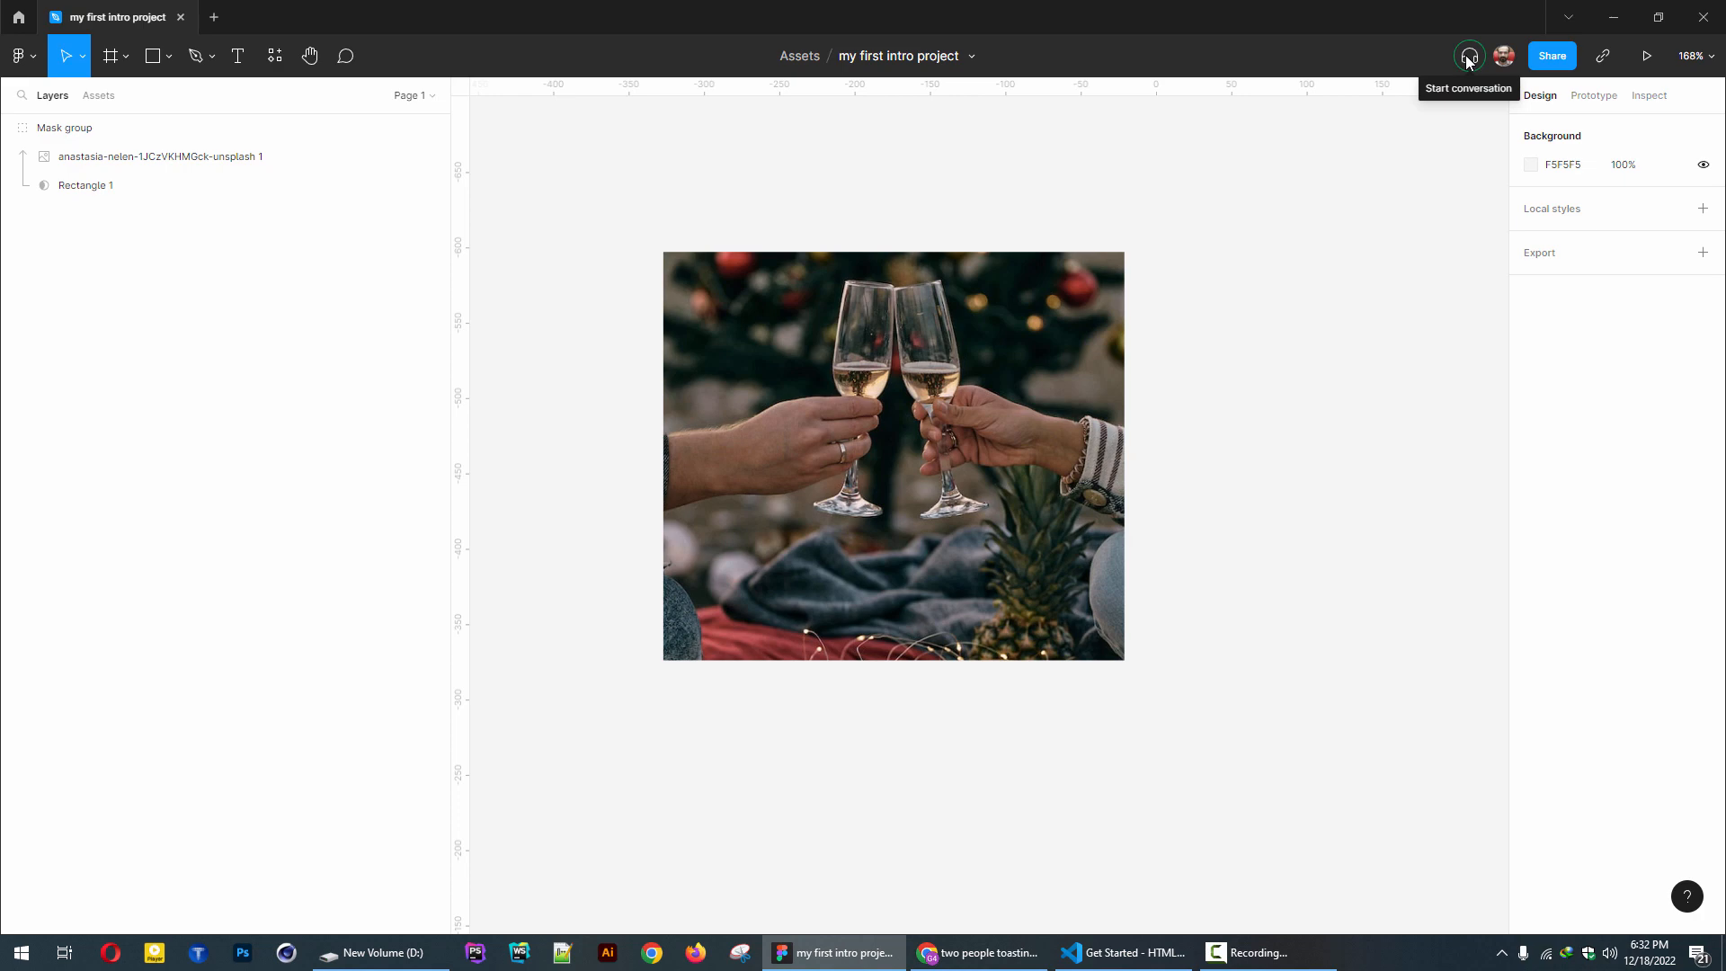
mouse_move(1507, 63)
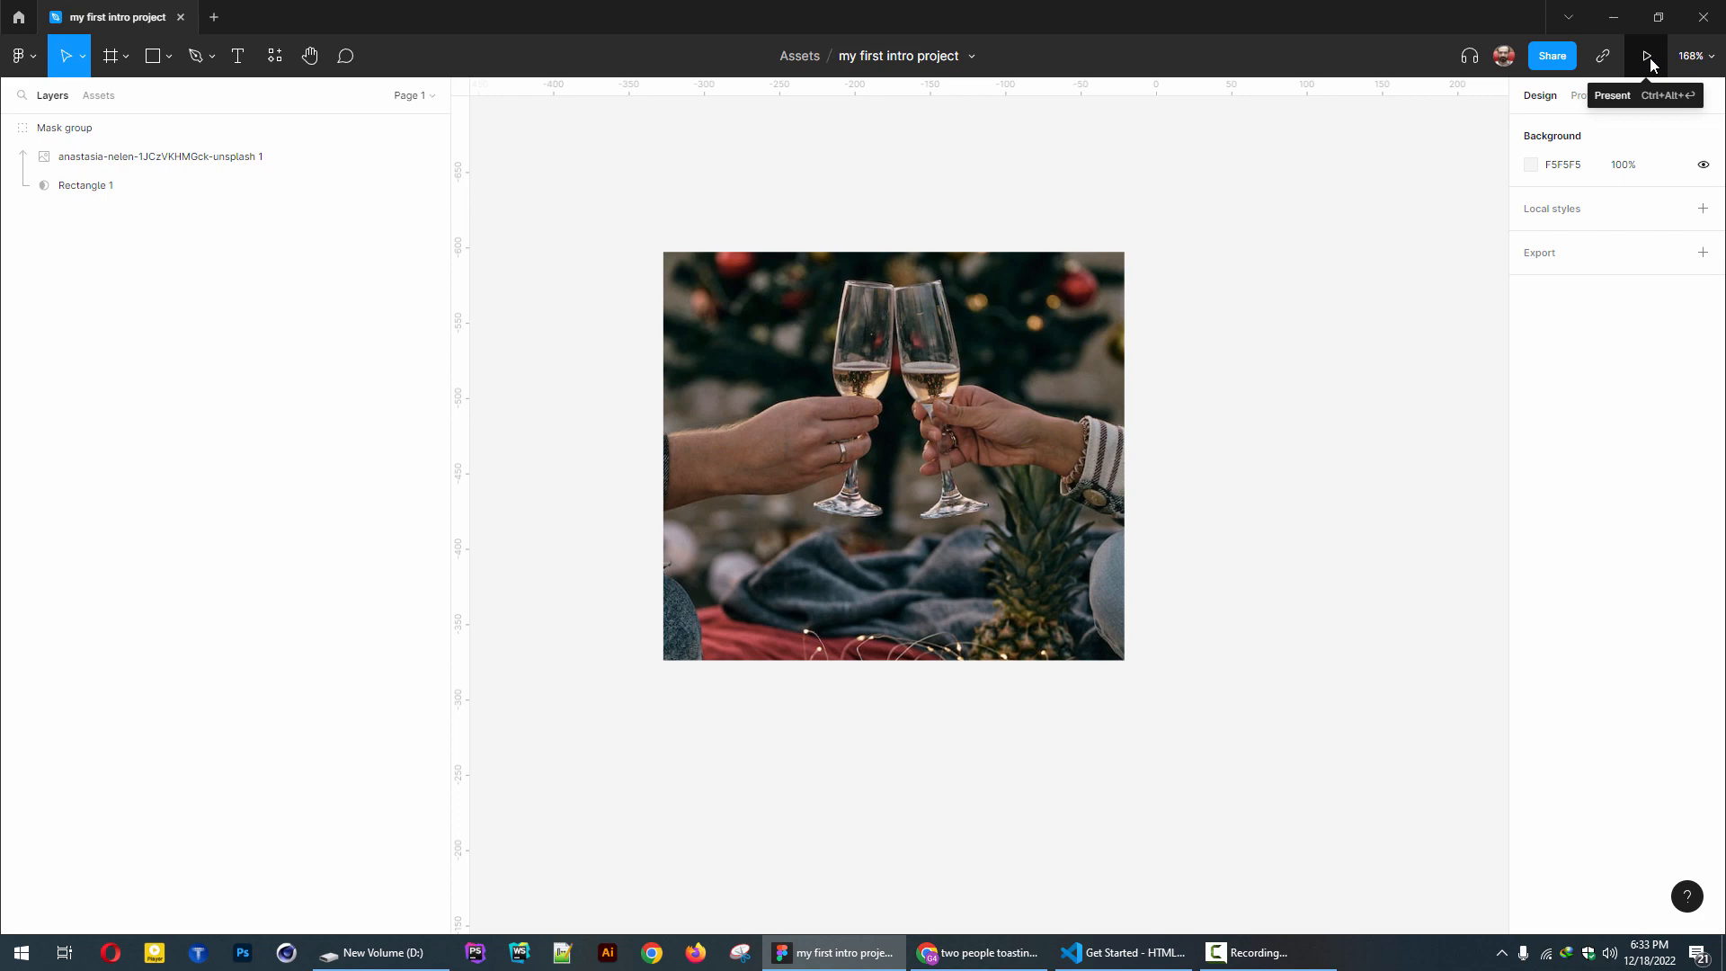
- Zoom the view to fit the design and examine the masked photo at various zoom levels and canvas positions
left_click(1705, 61)
left_click(1562, 189)
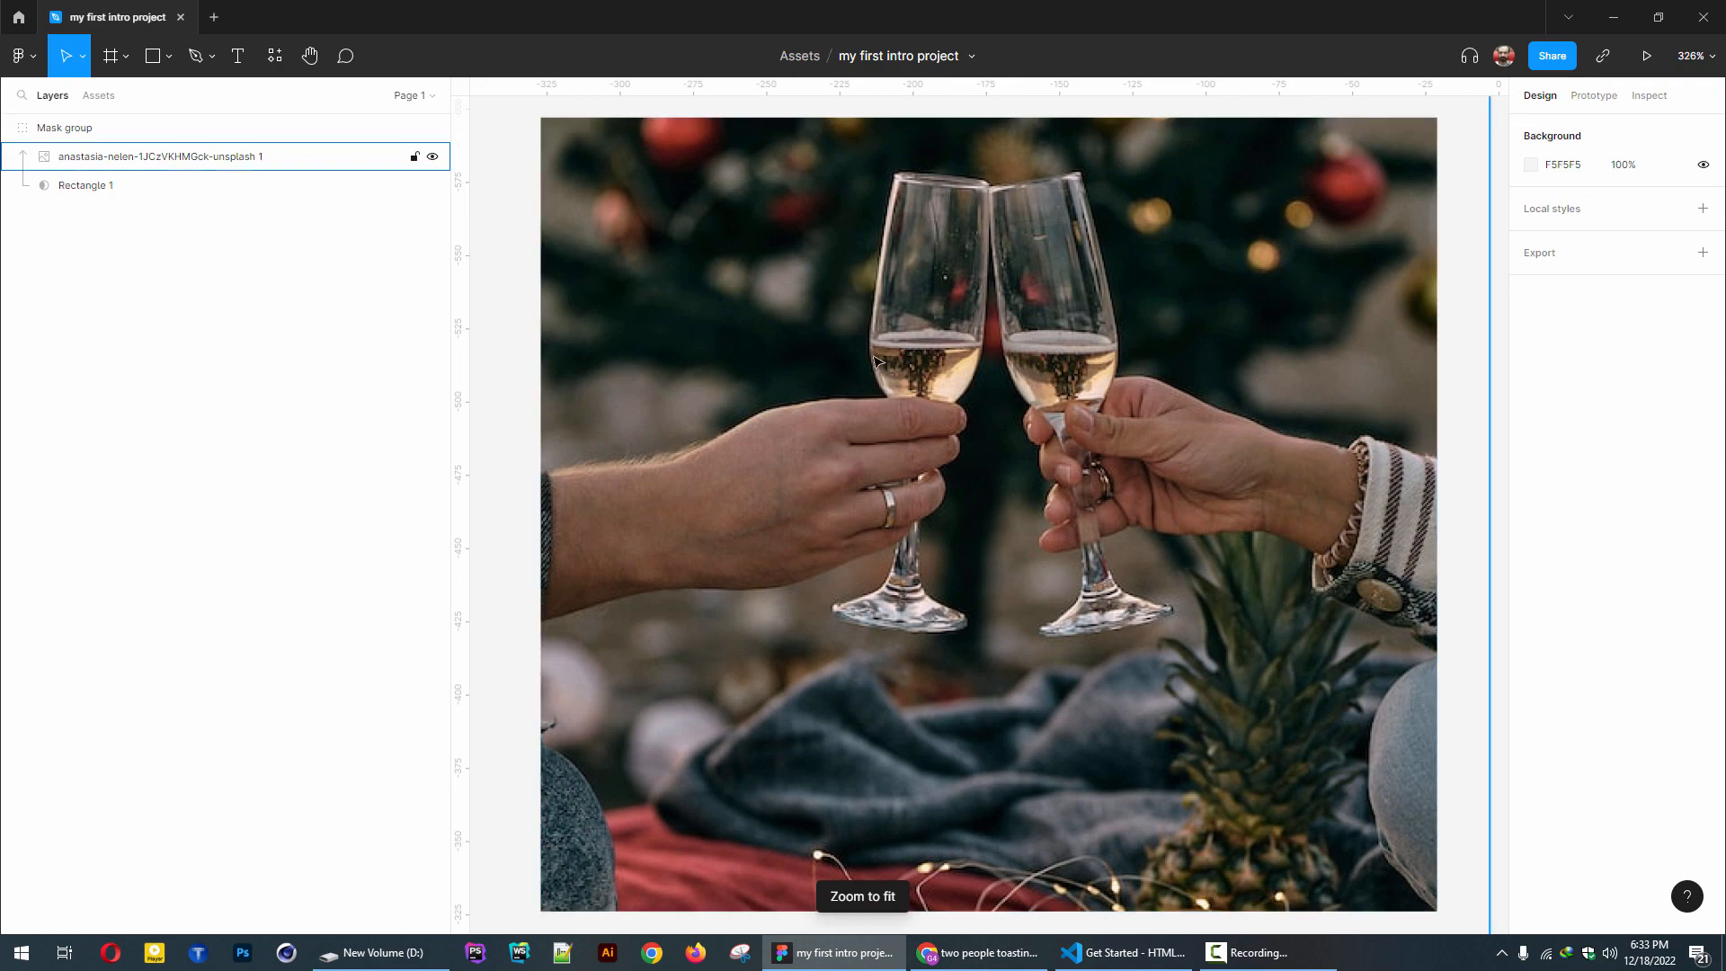
scroll(878, 362, "down", 4)
scroll(878, 362, "up", 4)
scroll(878, 360, "down", 3)
scroll(878, 359, "up", 2)
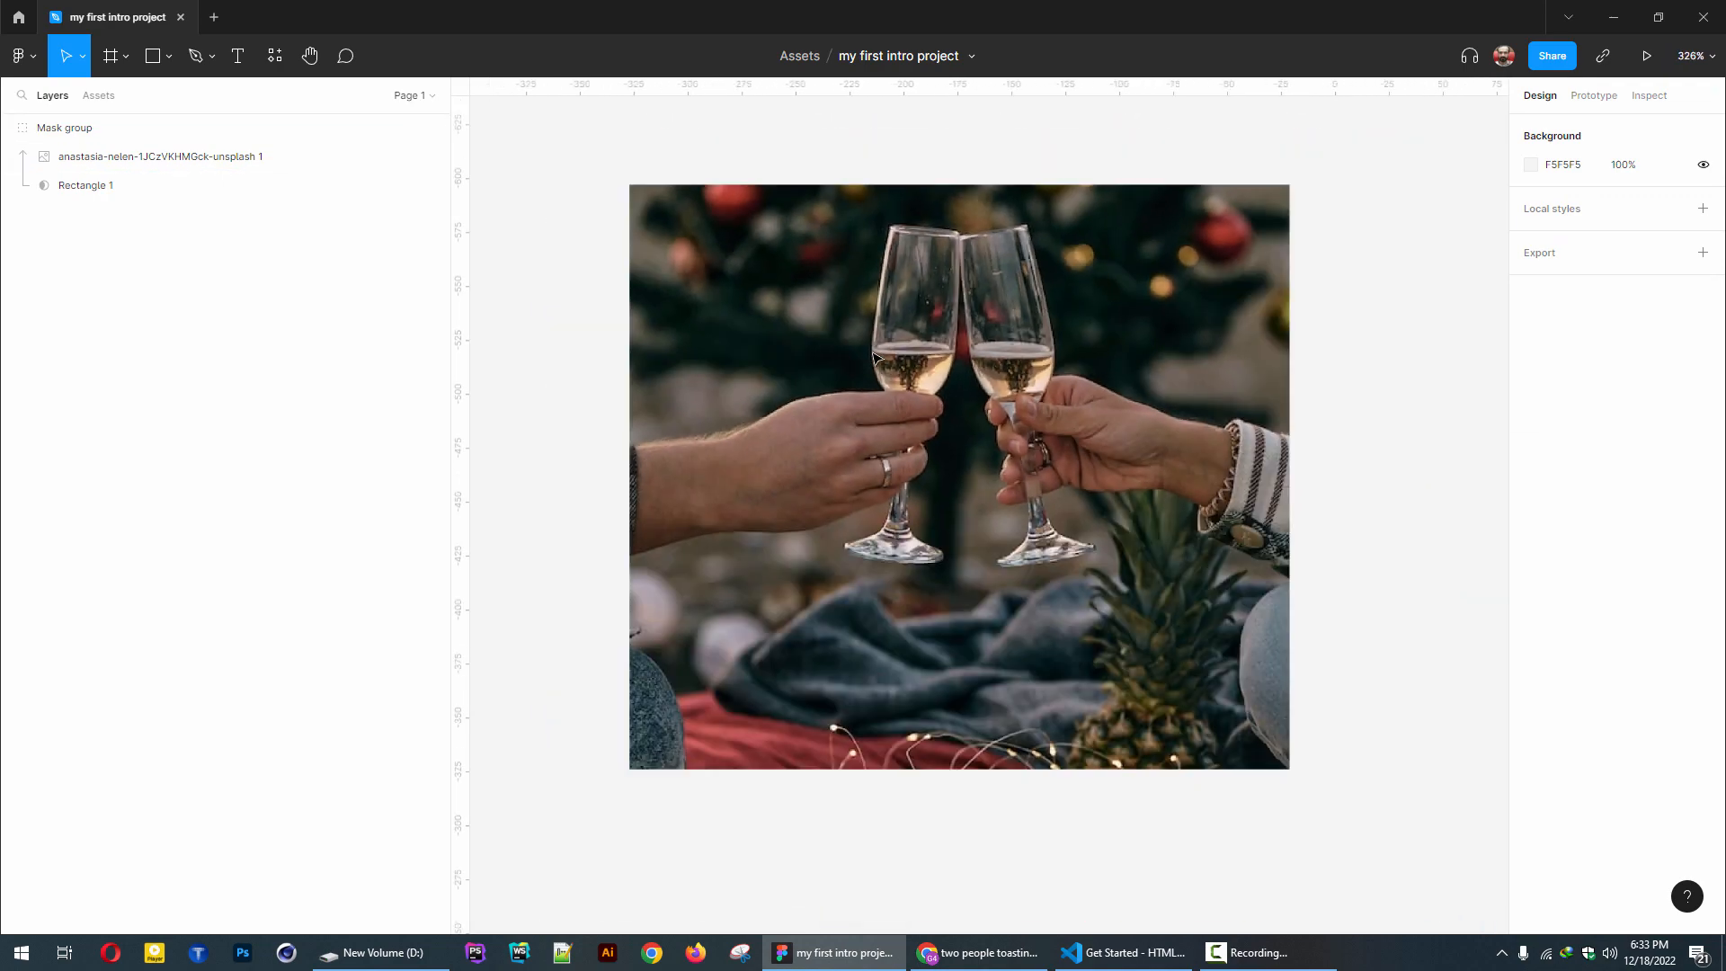
scroll(875, 357, "down", 3)
scroll(870, 356, "up", 4)
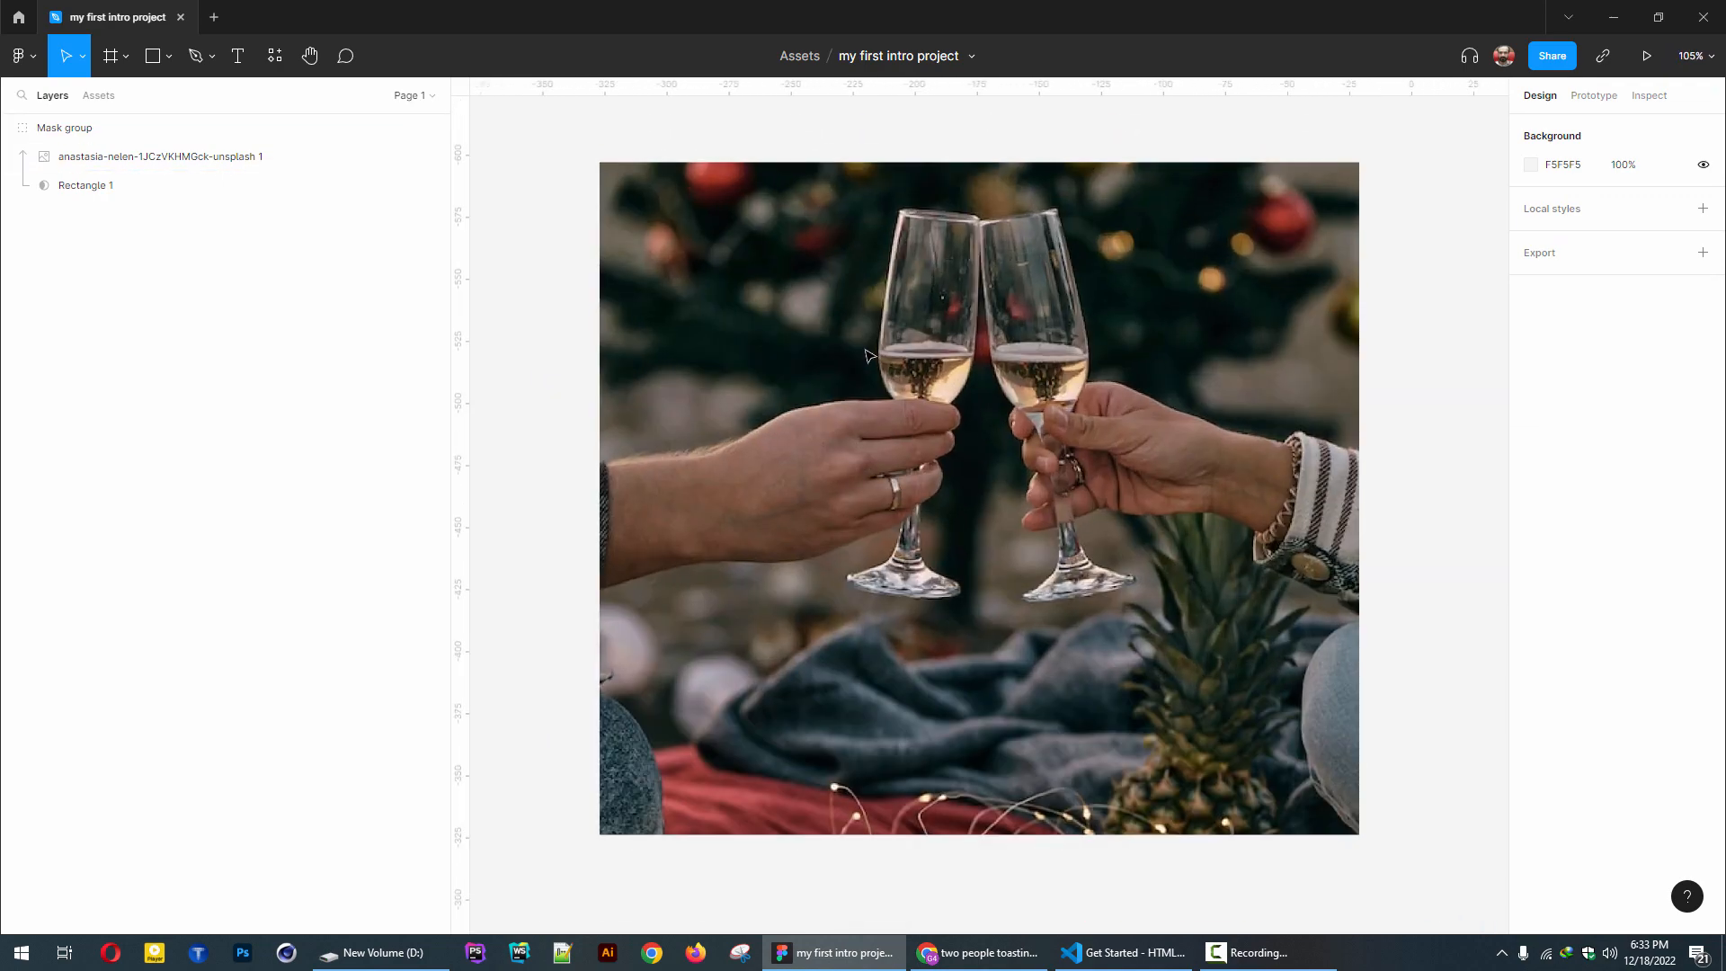
scroll(866, 355, "down", 3)
scroll(859, 350, "up", 3)
scroll(858, 350, "down", 5)
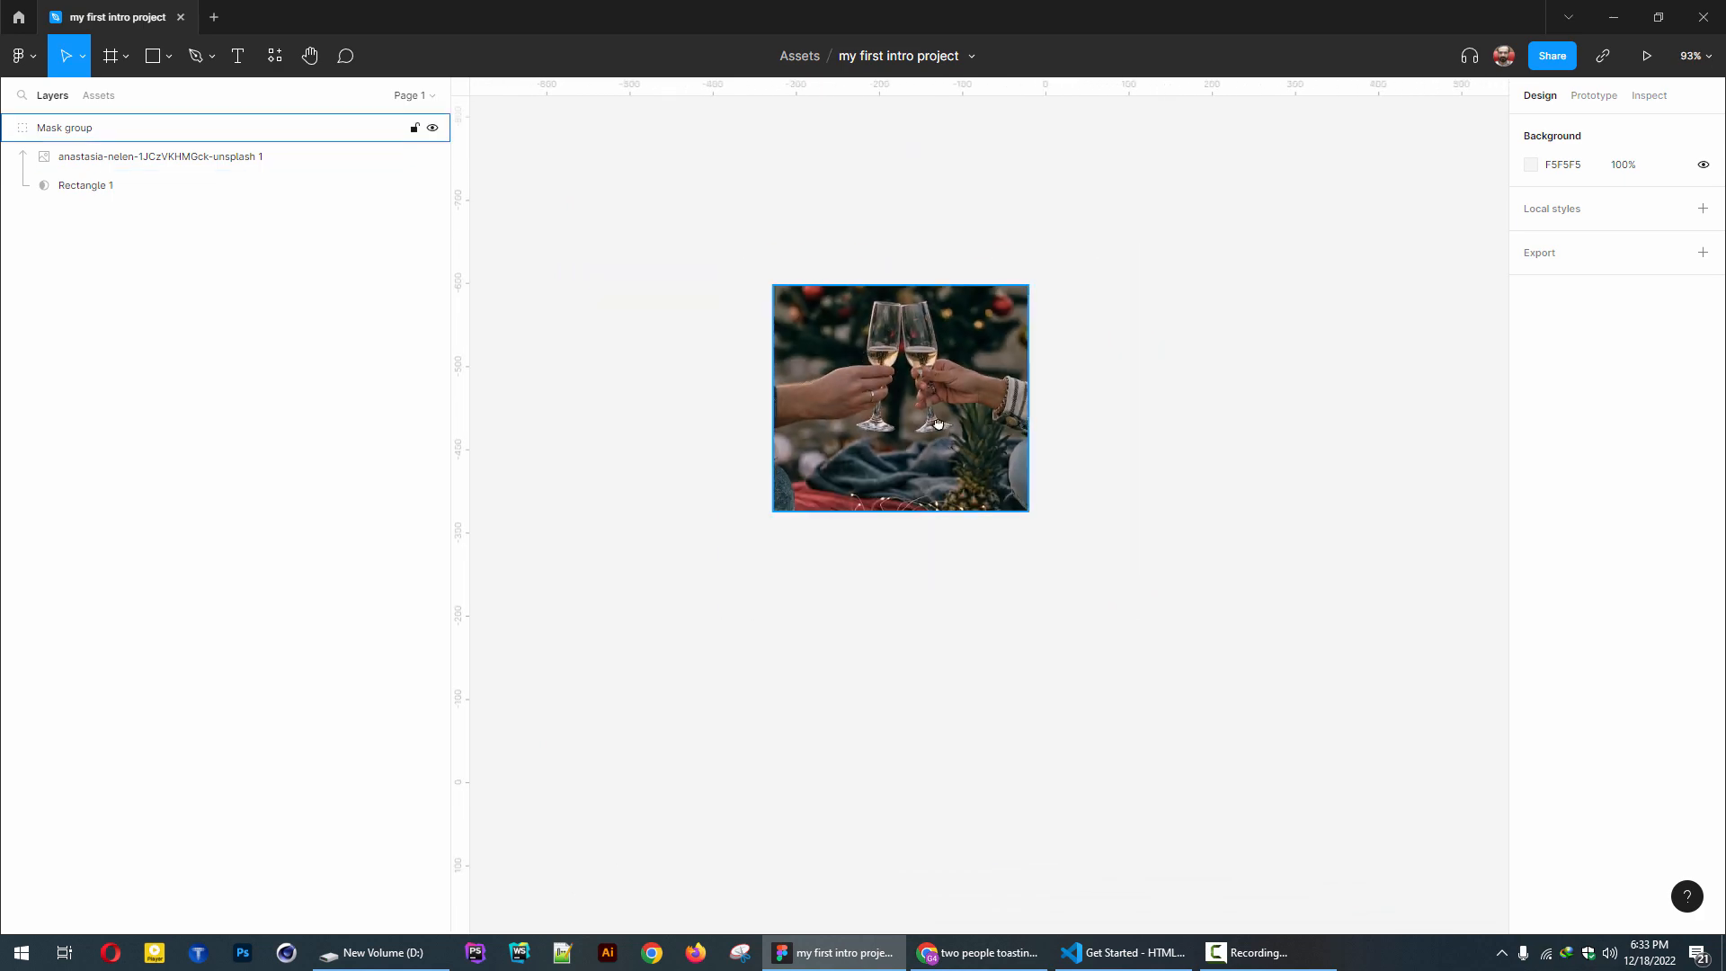
left_click_drag(938, 424, 629, 402)
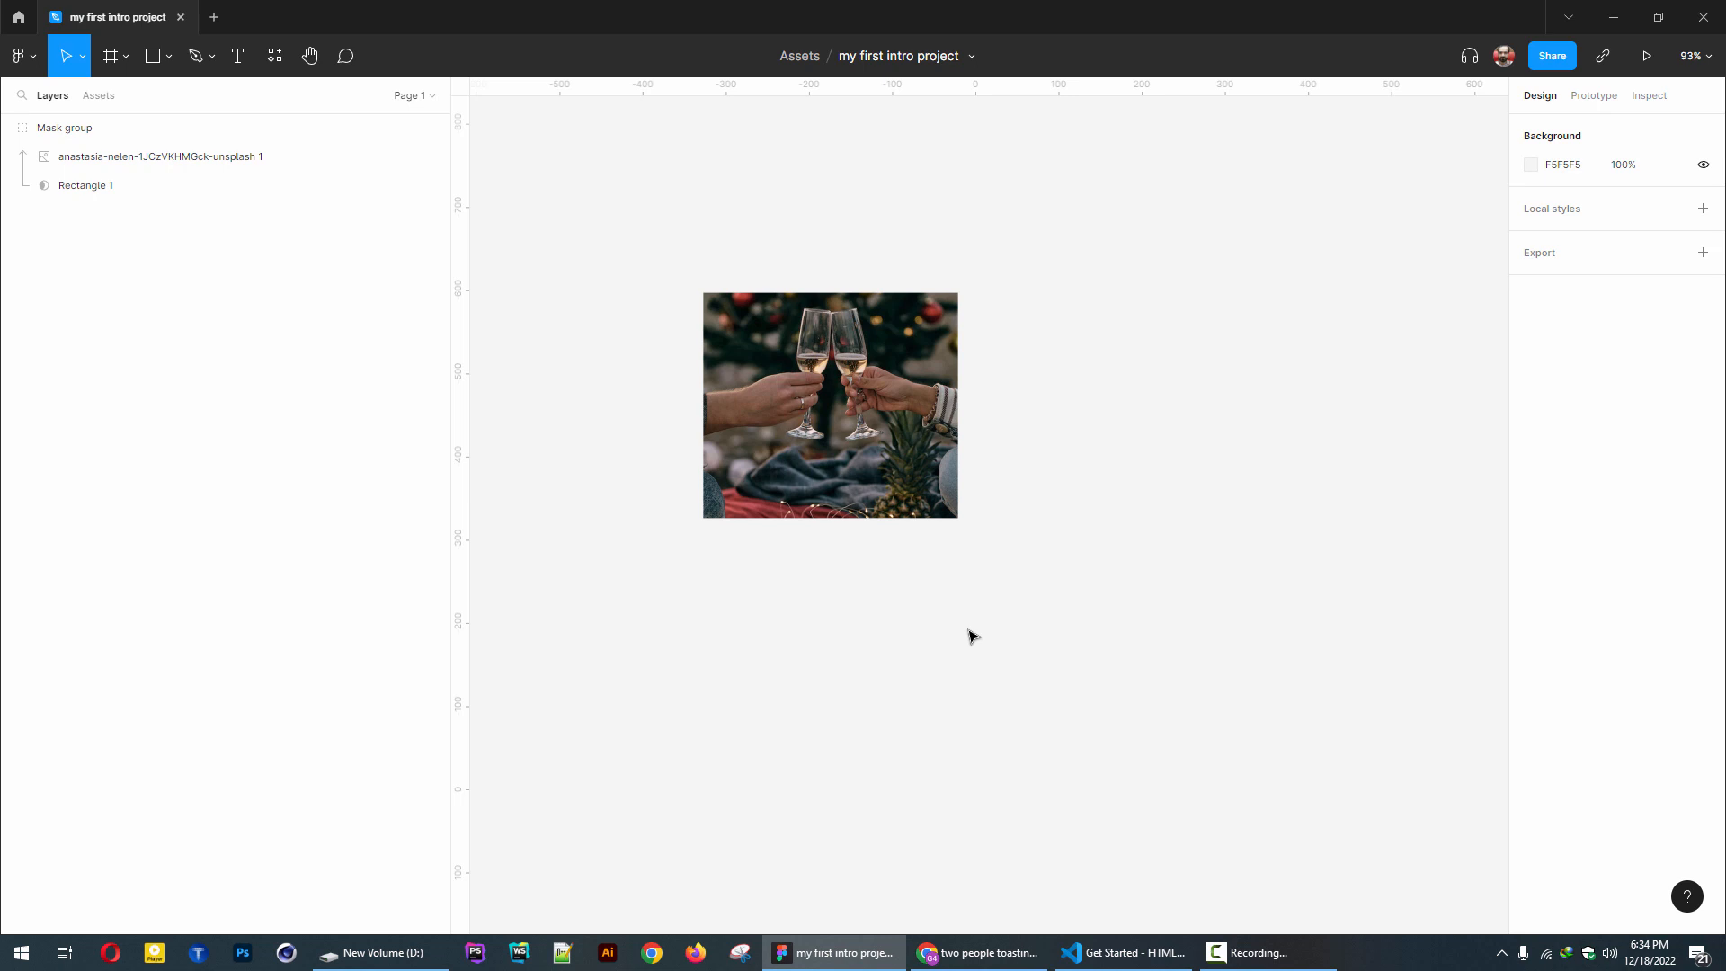
scroll(972, 636, "down", 3)
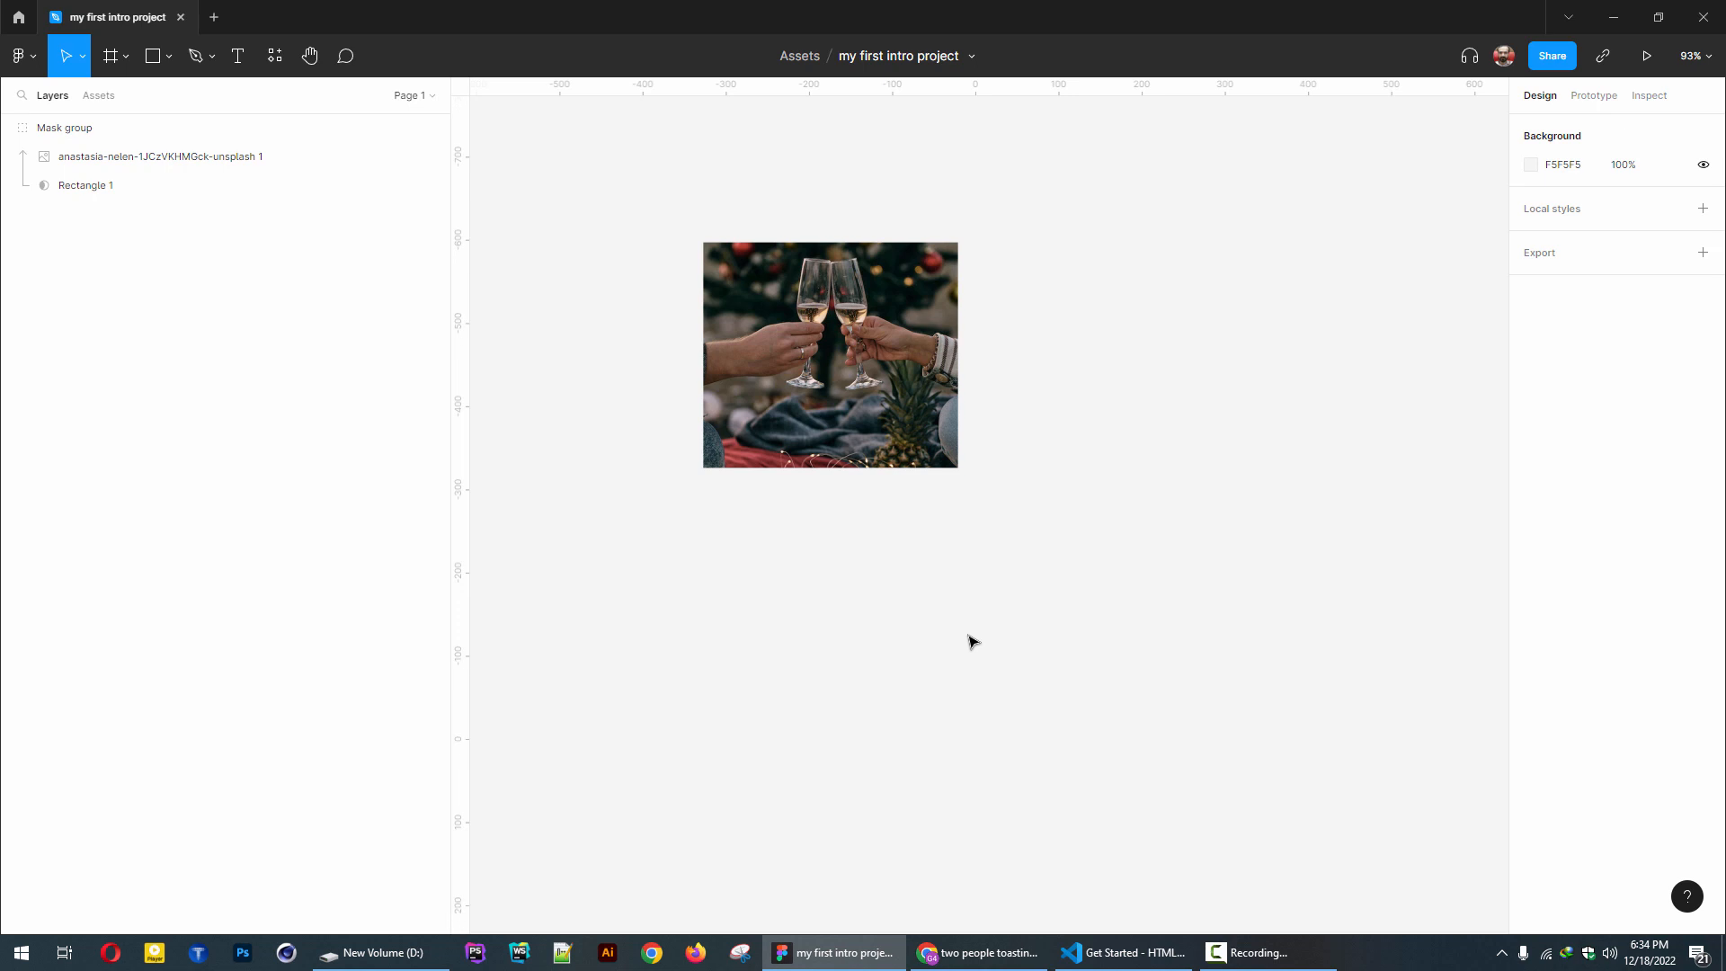
scroll(972, 640, "down", 2)
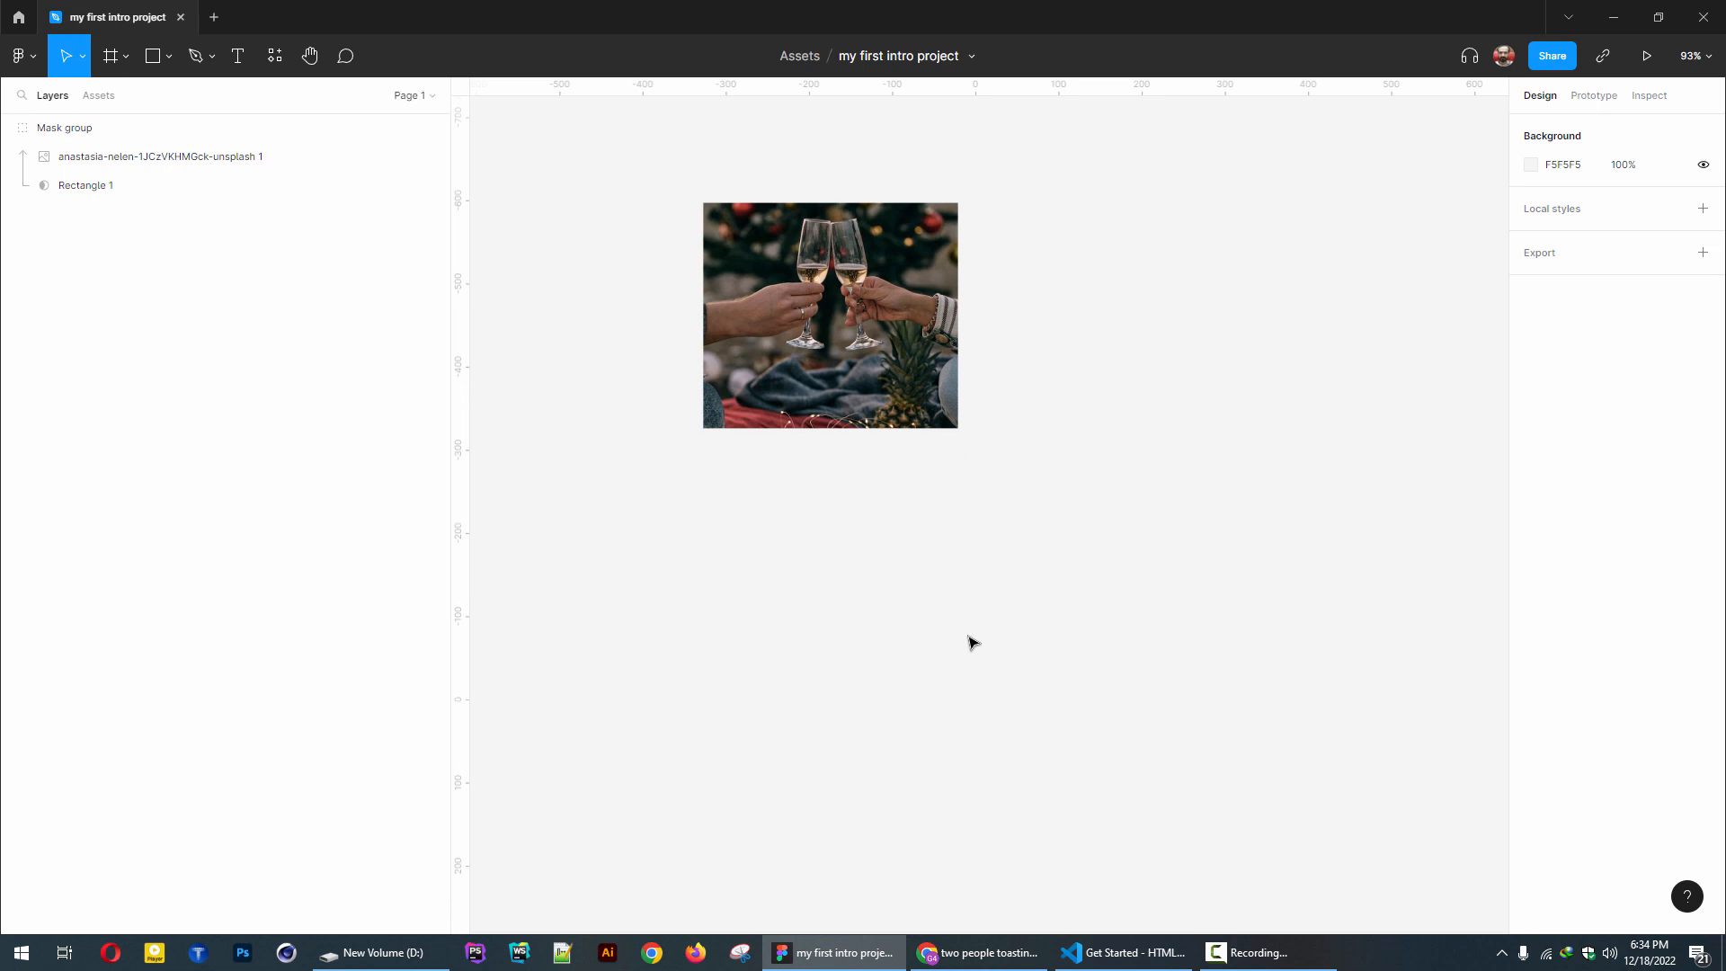